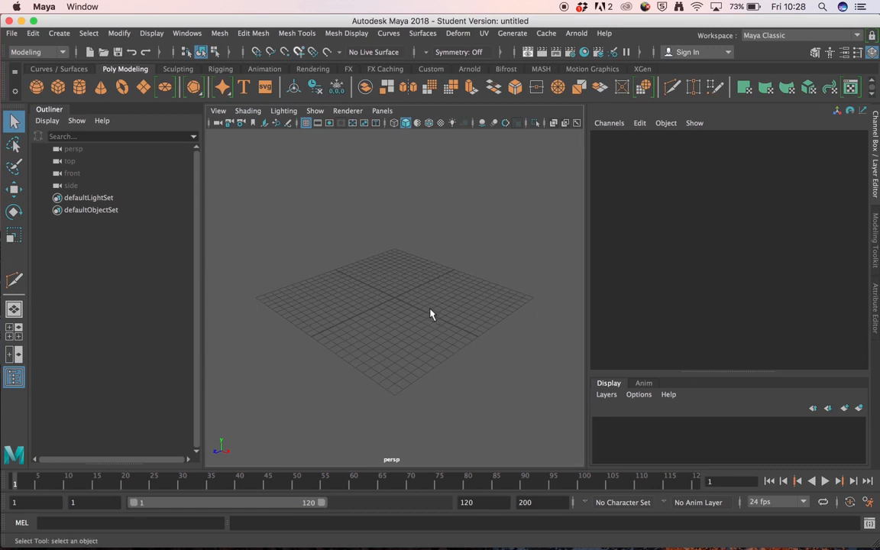
Review the default project's folder locations in the Project Window and close it without changes
click(14, 34)
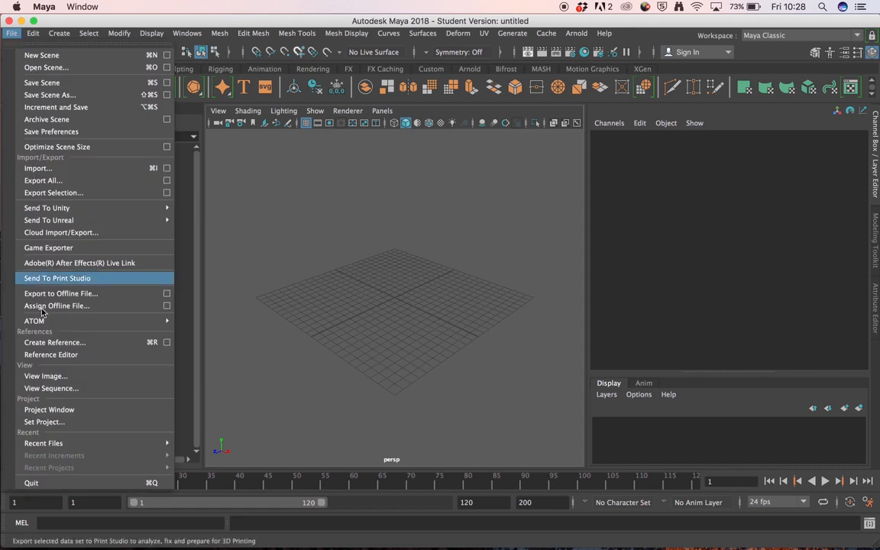
click(44, 410)
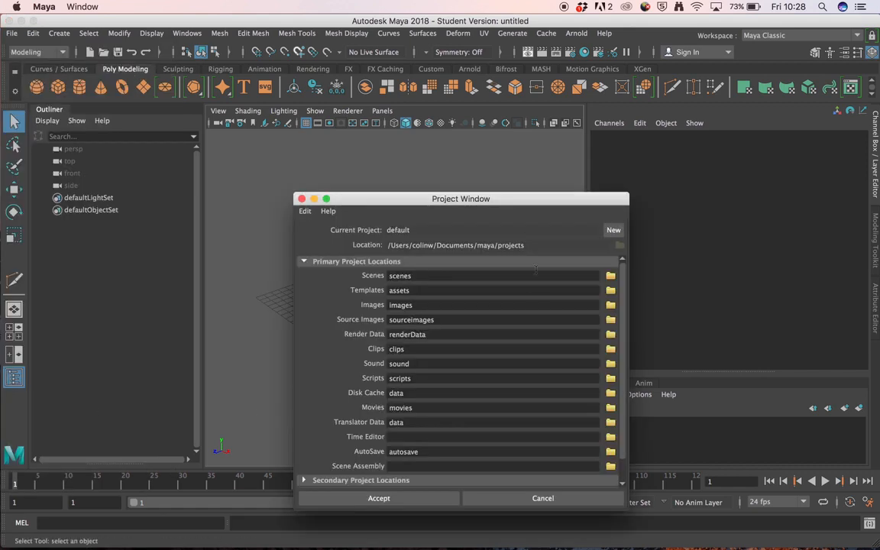
drag(488, 200, 392, 133)
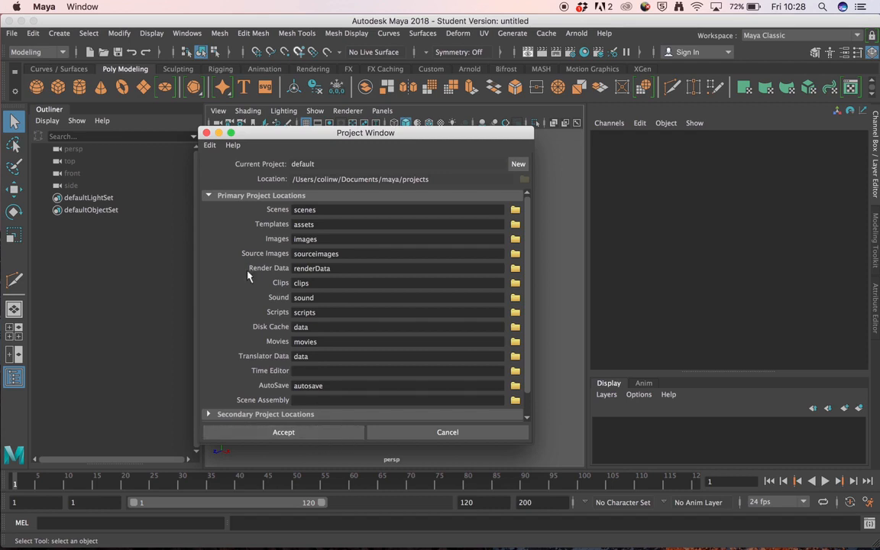
click(206, 133)
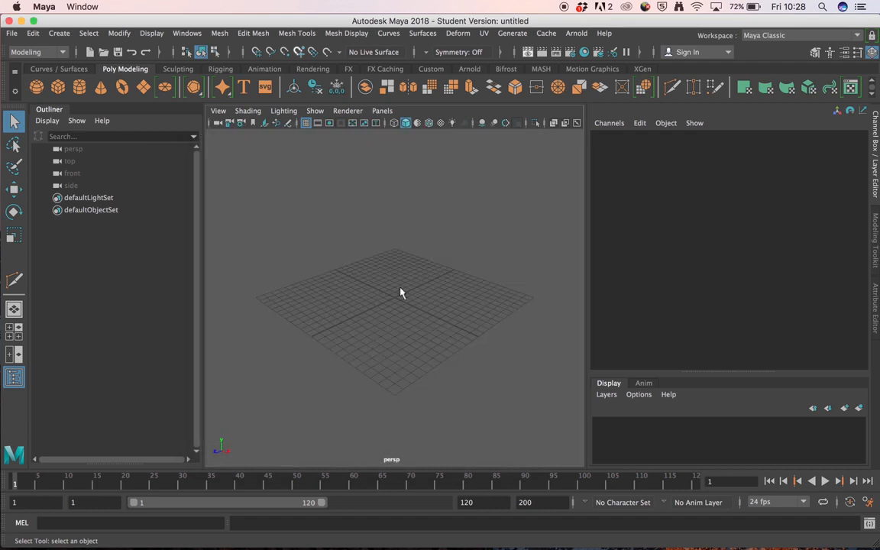
Compare the single perspective view with the four-view layout by toggling between them
alt+drag(445, 265, 414, 250)
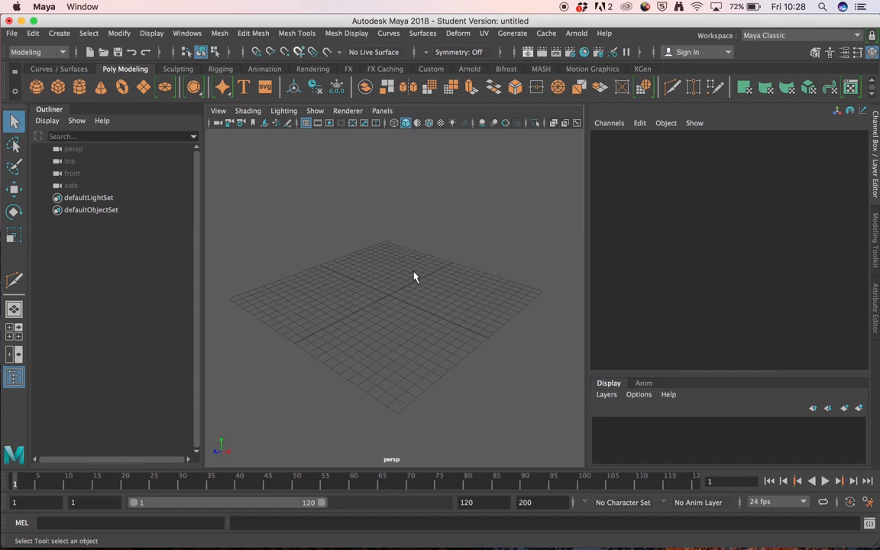
key(space)
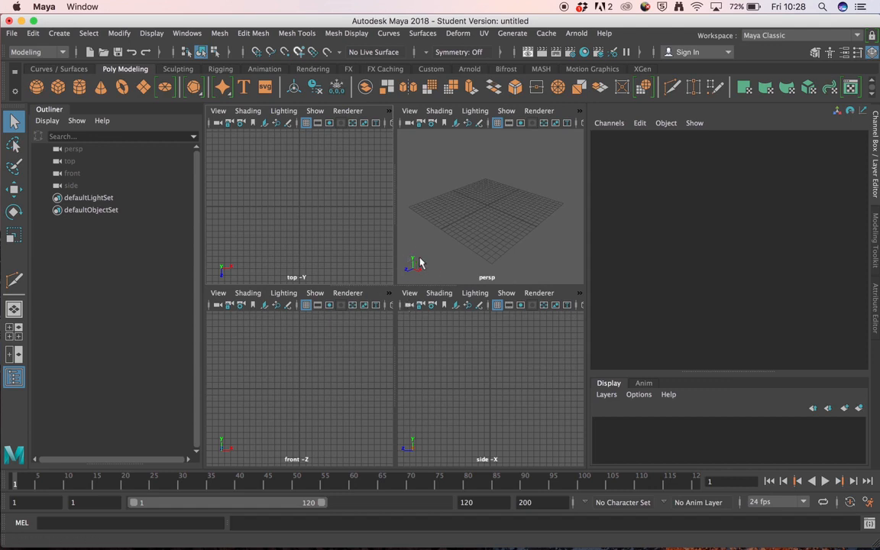
key(space)
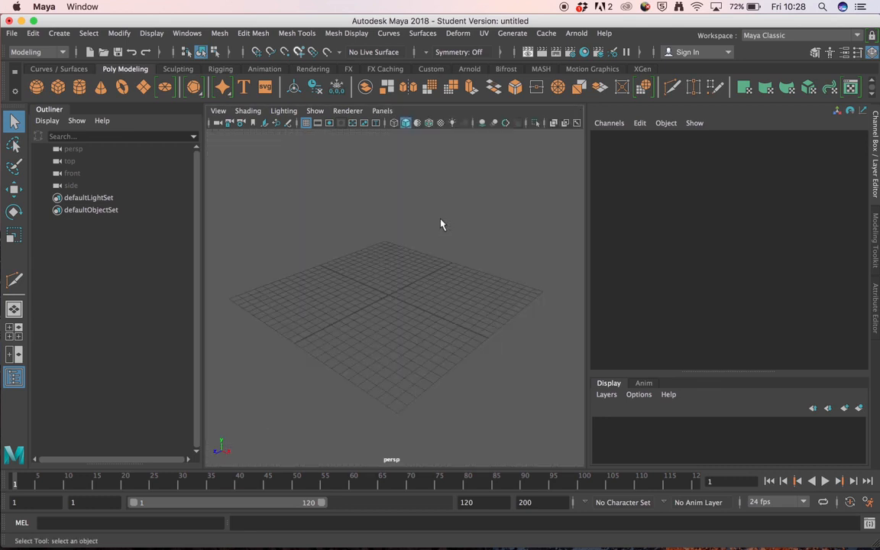
click(382, 112)
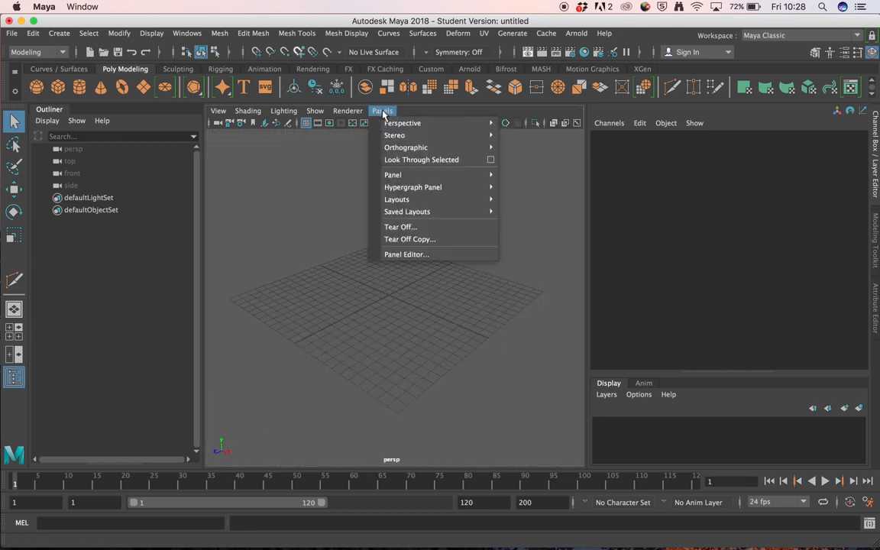
click(385, 295)
key(space)
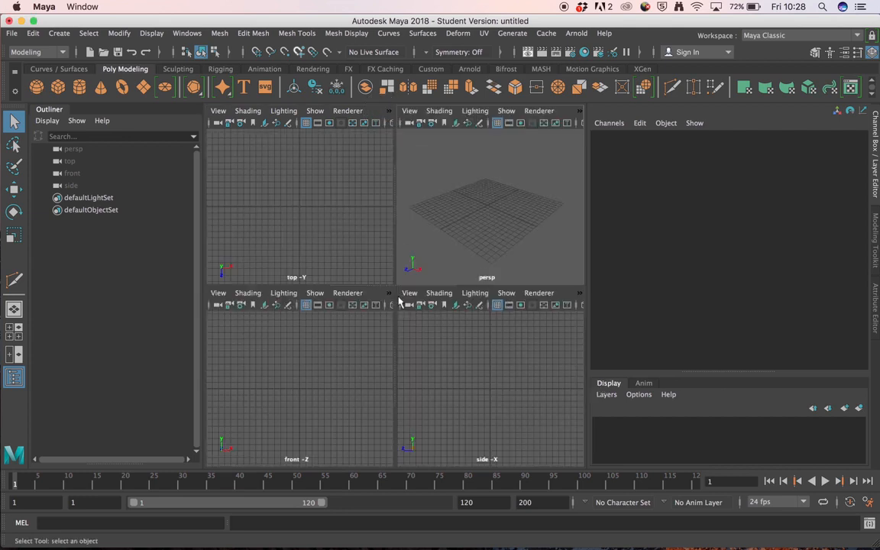
key(space)
key(space)
key(space)
Arrange the viewports as two panes side by side and widen the viewport area towards the Channel Box
click(381, 110)
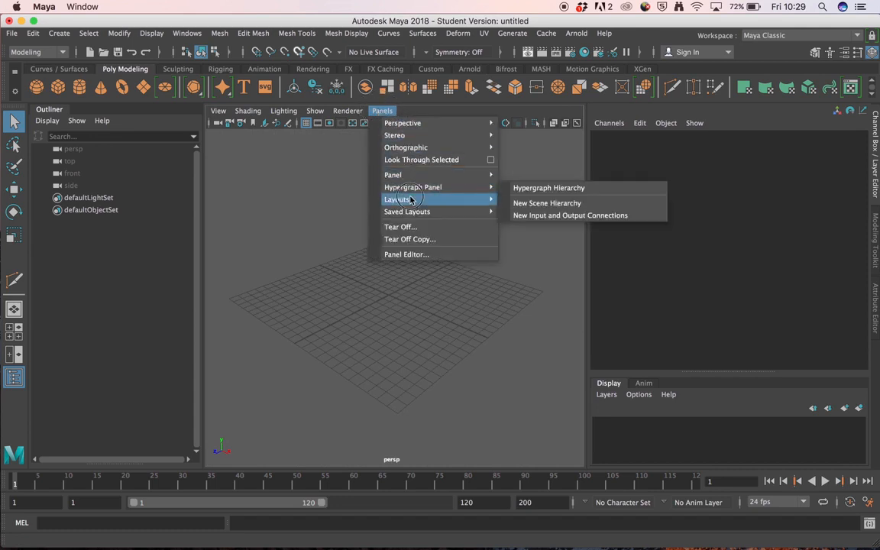
mouse_move(427, 211)
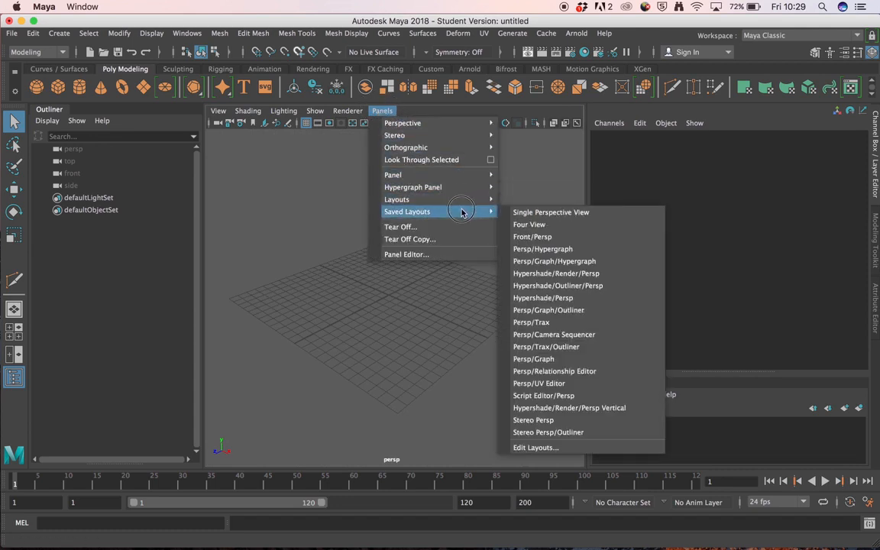
mouse_move(505, 199)
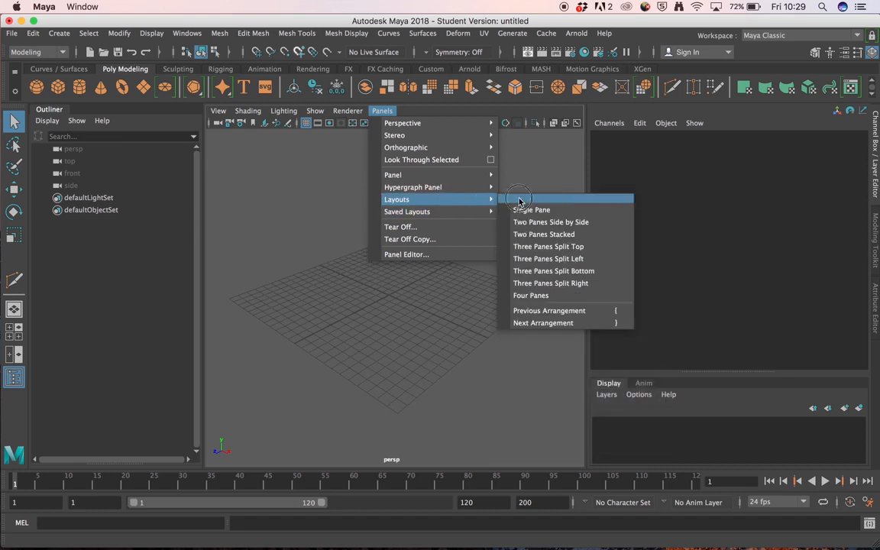
click(552, 222)
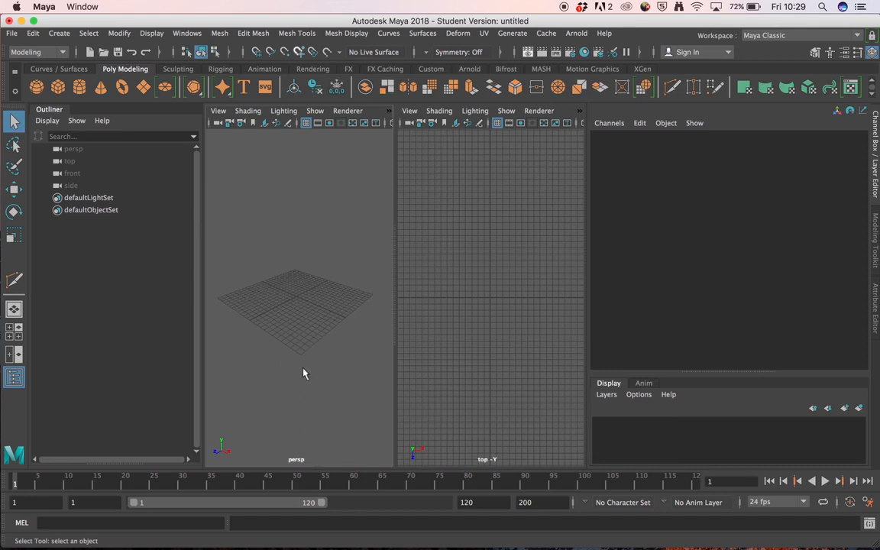
mouse_move(303, 369)
alt+mouse_down()
mouse_move(314, 369)
mouse_move(304, 369)
alt+mouse_up()
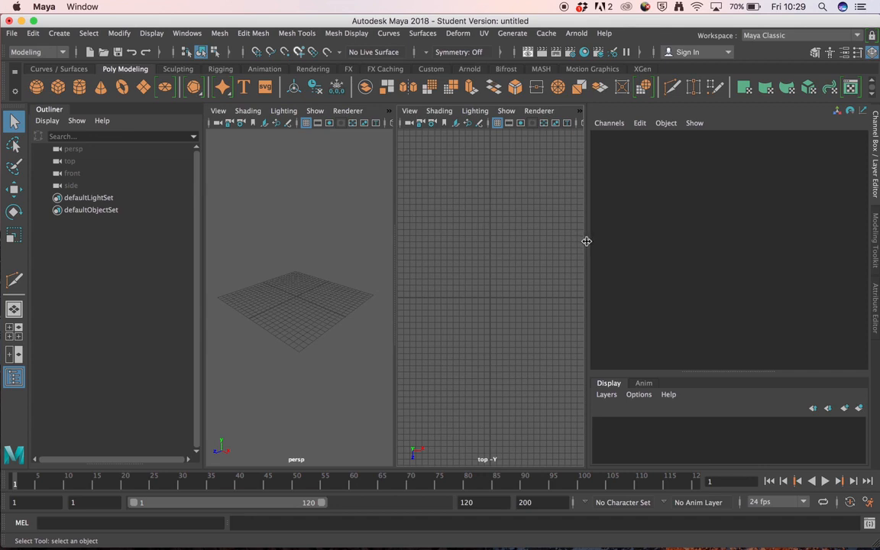
drag(586, 242, 711, 244)
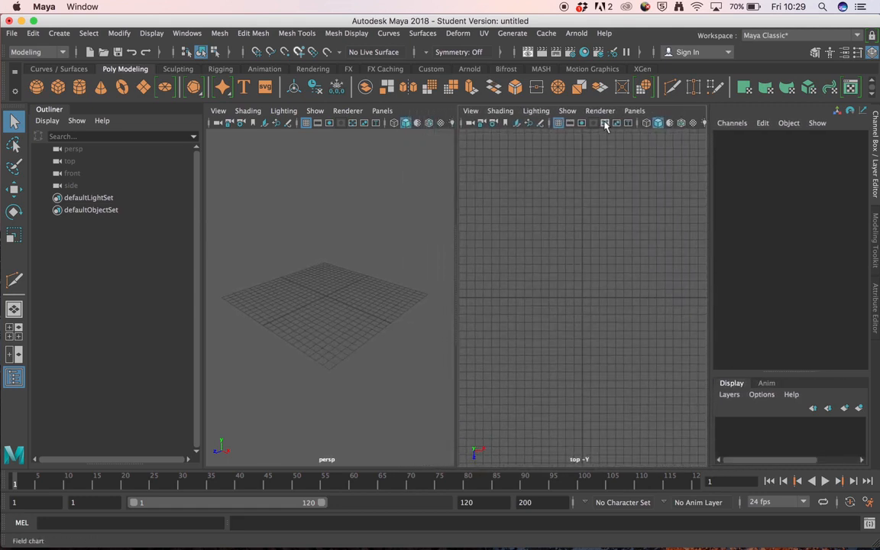
click(634, 112)
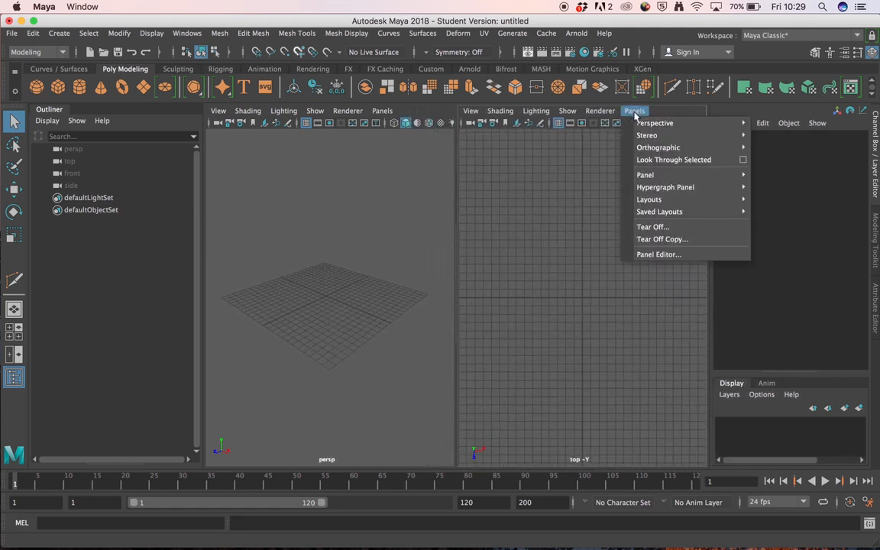
mouse_move(649, 151)
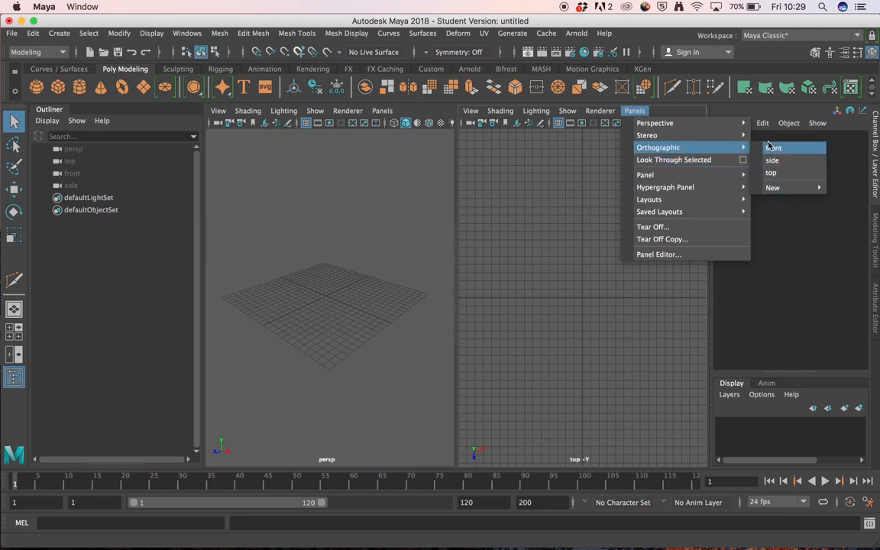
click(580, 306)
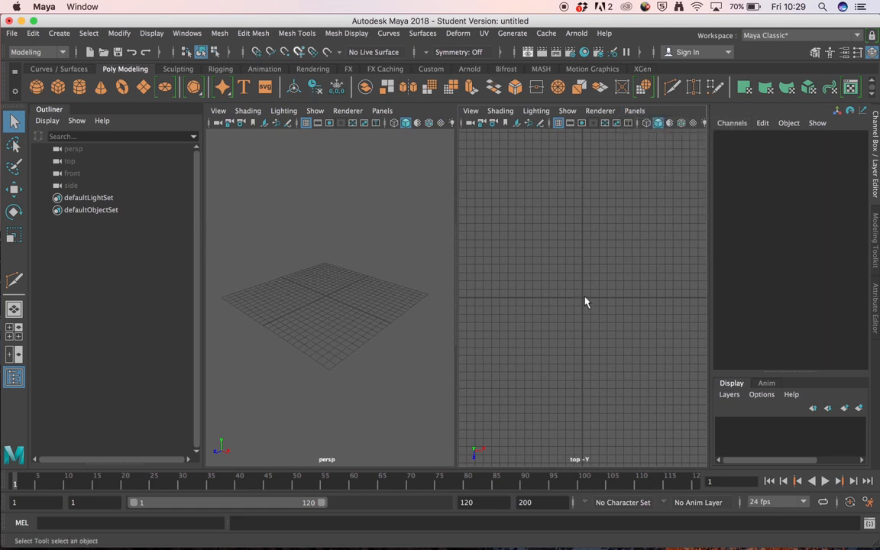
Switch the top-view pane to the front view, trying the perspective view in it first
key(space)
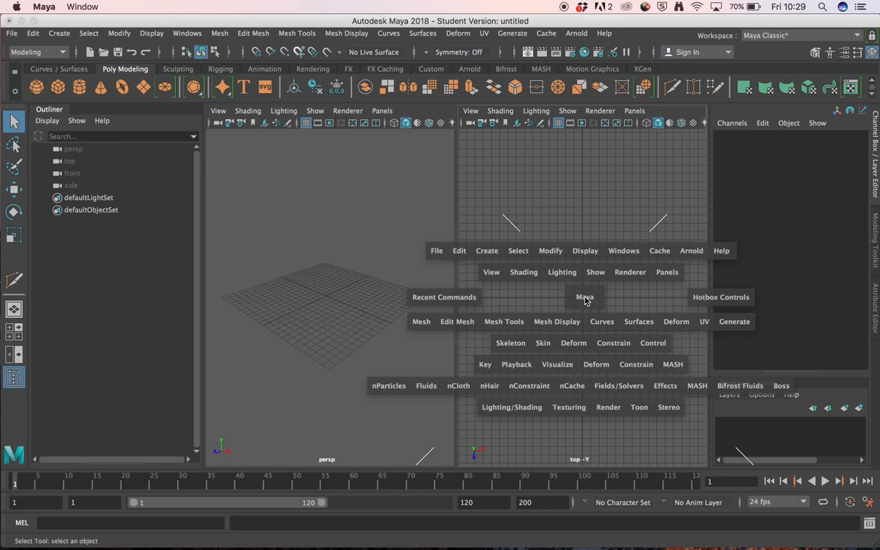
drag(585, 300, 583, 264)
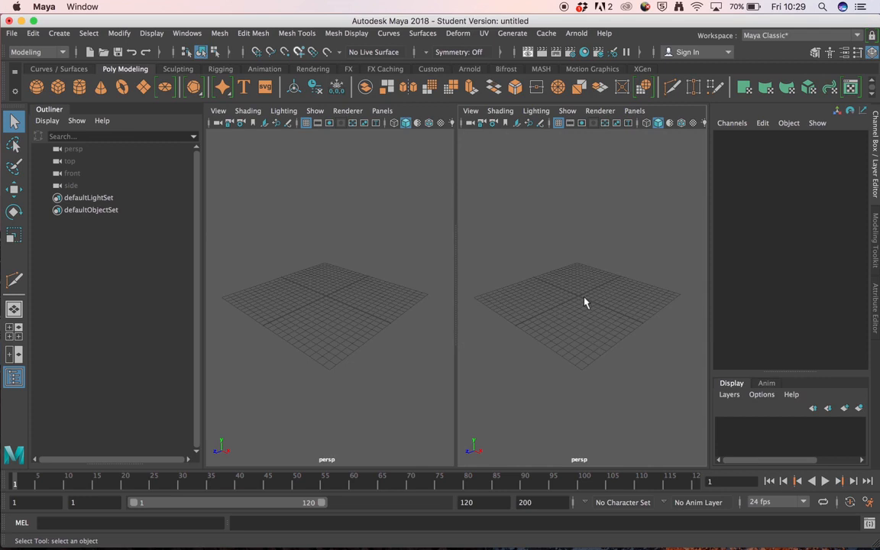
key(space)
drag(584, 298, 587, 334)
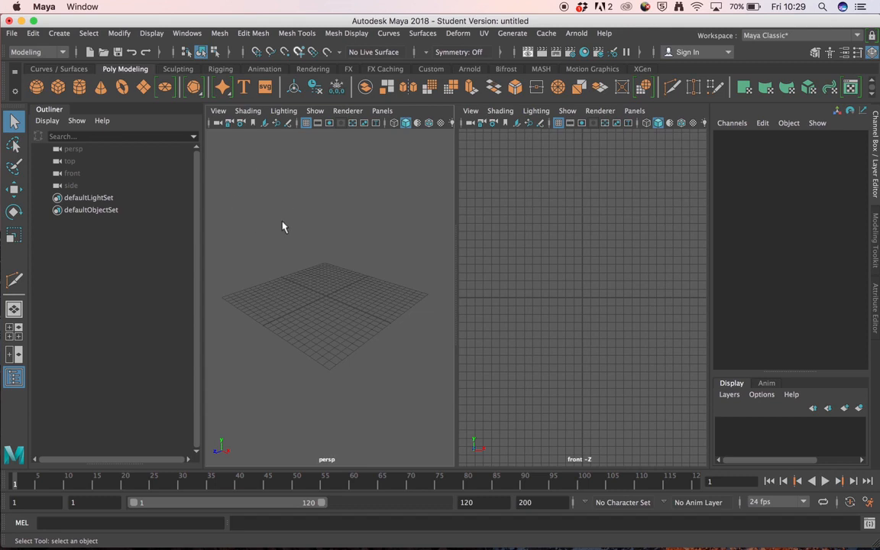
Create a polygon cube at the origin and stretch it vertically to a Y scale of about 5.1
click(60, 88)
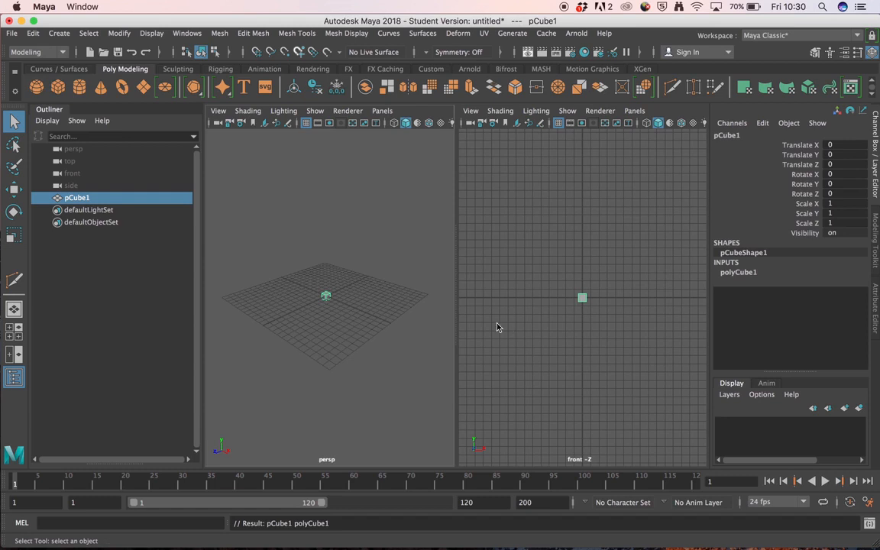
key(r)
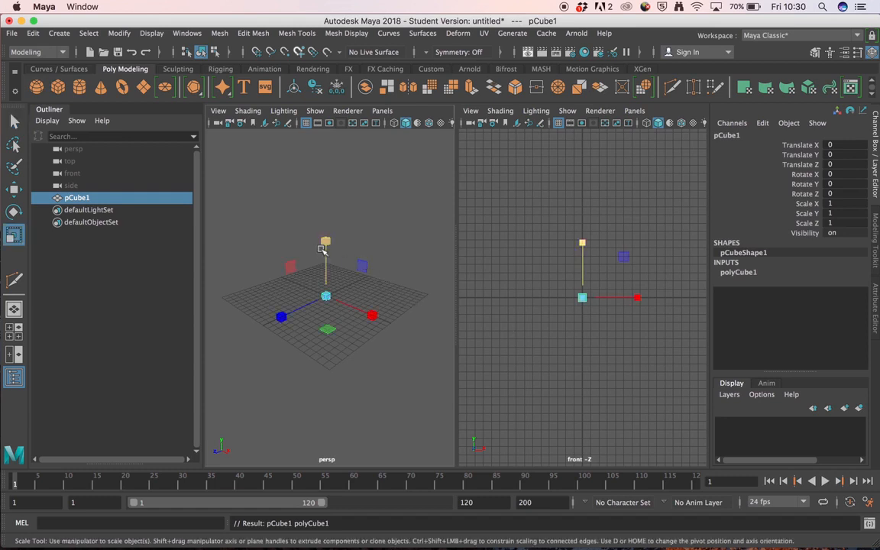
drag(326, 243, 347, 65)
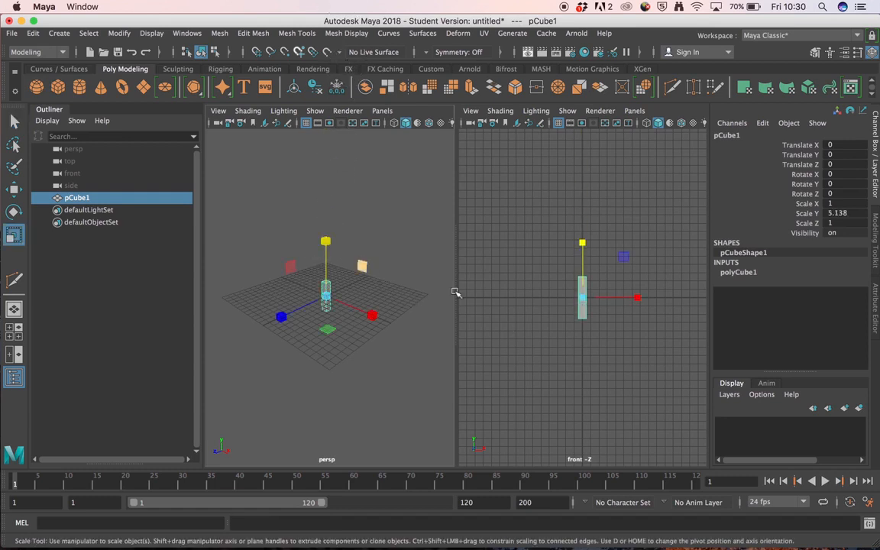
Scale the cube in the front view into a tall slab, about 2.9 in X and 13.5 in Y
key(space)
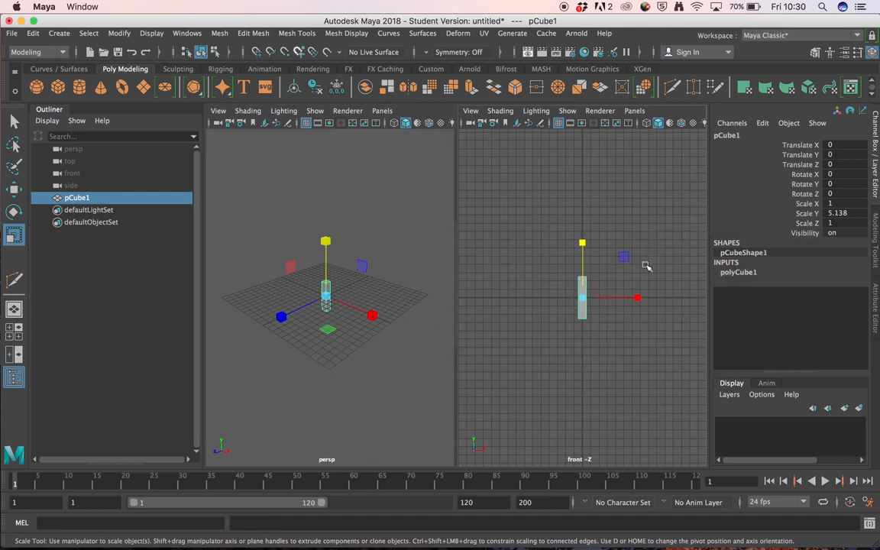
alt+middle_drag(641, 268, 604, 277)
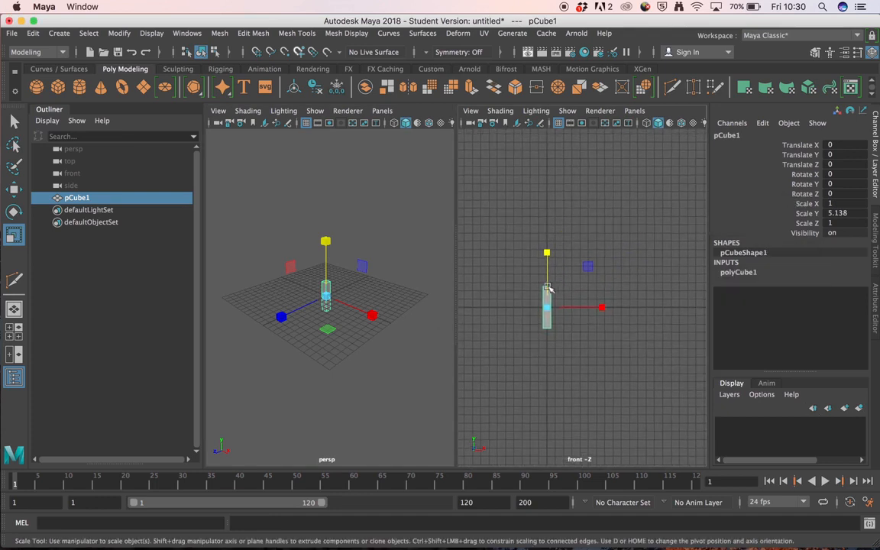
alt+right_drag(541, 291, 688, 294)
alt+middle_drag(587, 278, 660, 275)
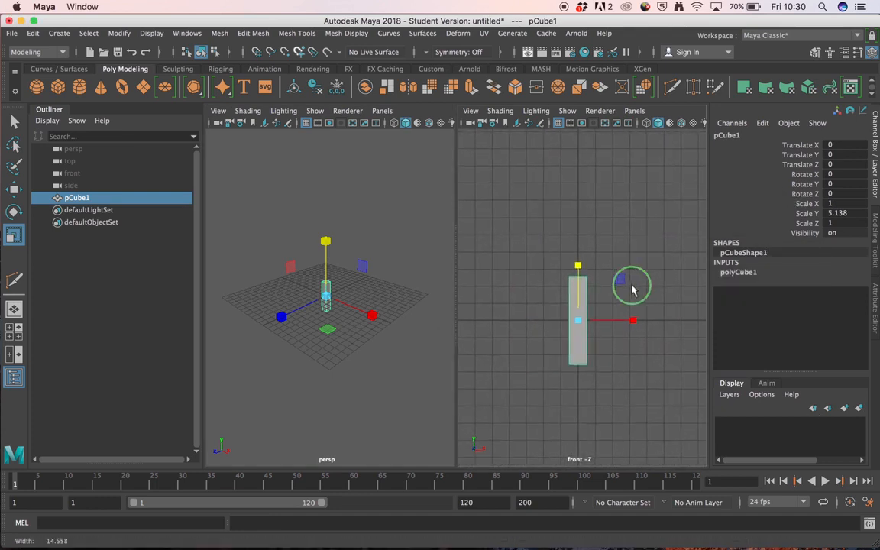
drag(577, 264, 579, 238)
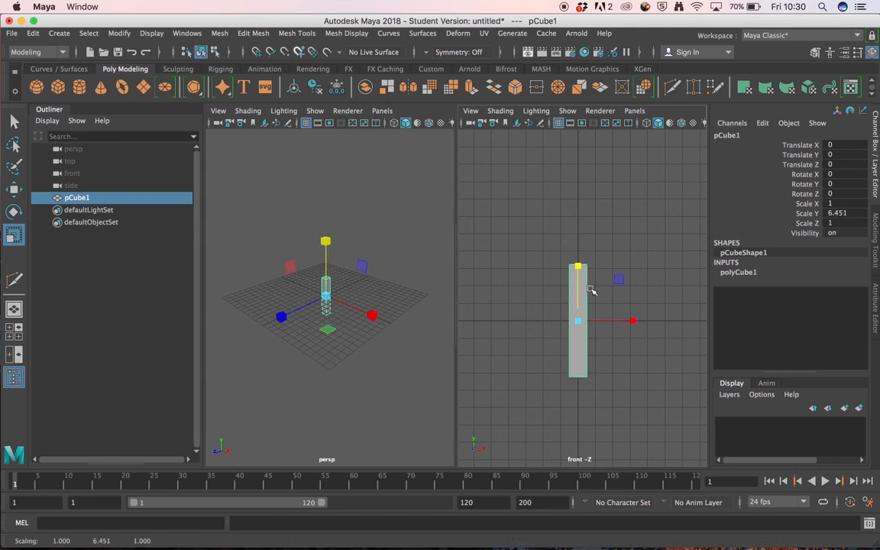
drag(631, 321, 701, 324)
drag(578, 266, 582, 191)
drag(632, 320, 651, 324)
drag(578, 267, 579, 290)
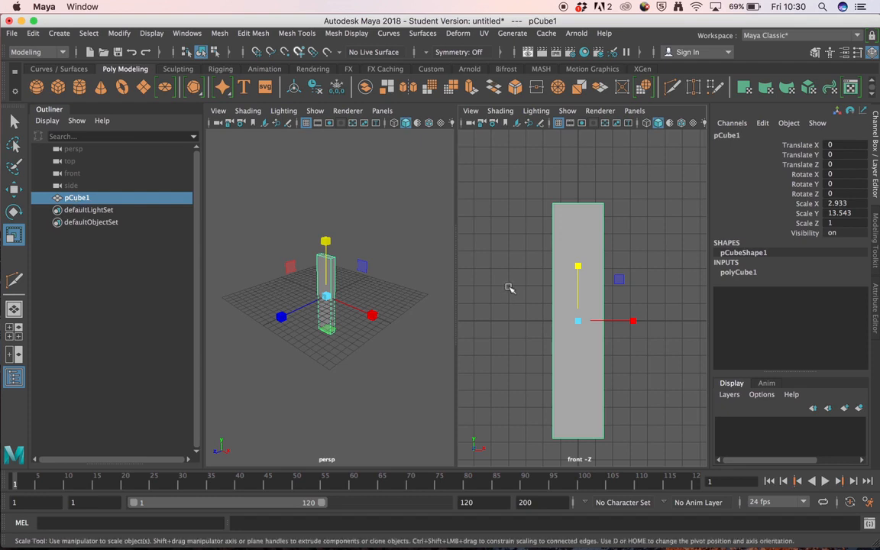
Return the slab to object mode and set its height subdivisions to 8
right_drag(582, 189, 592, 219)
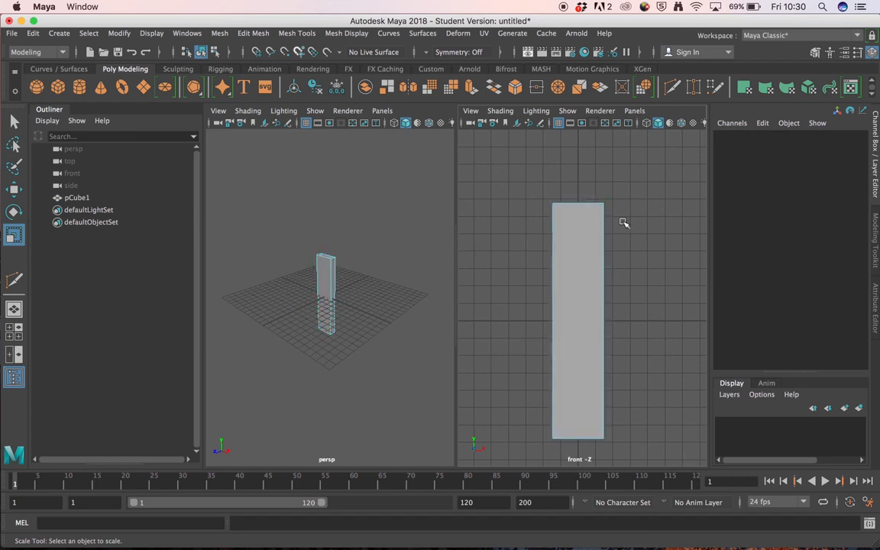
right_drag(576, 185, 634, 169)
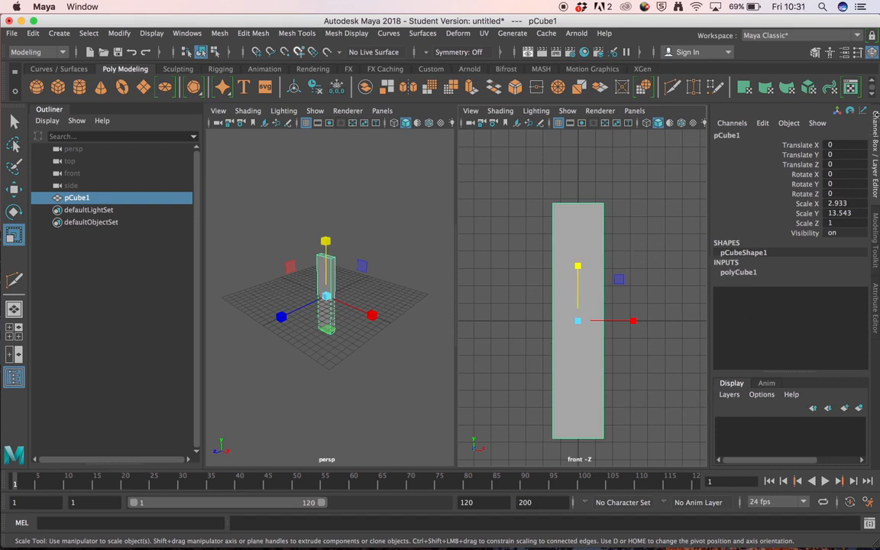
click(735, 273)
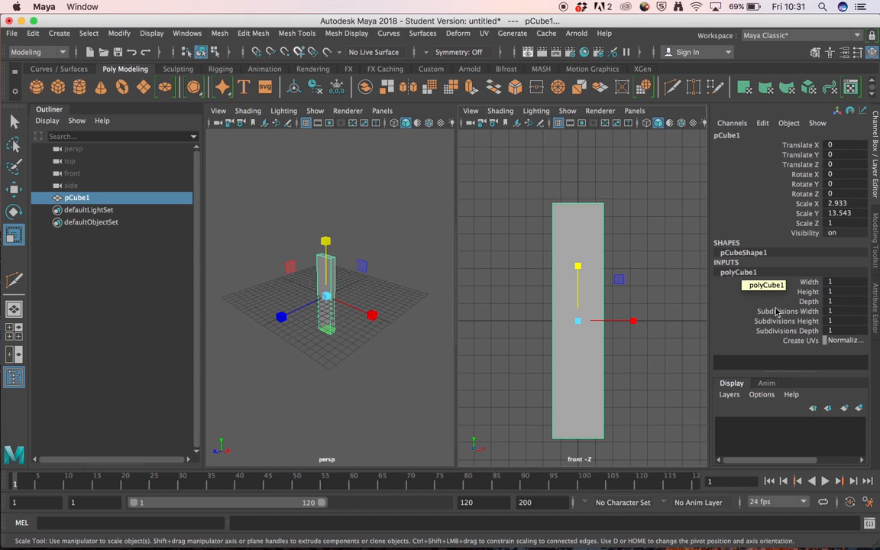
double_click(833, 320)
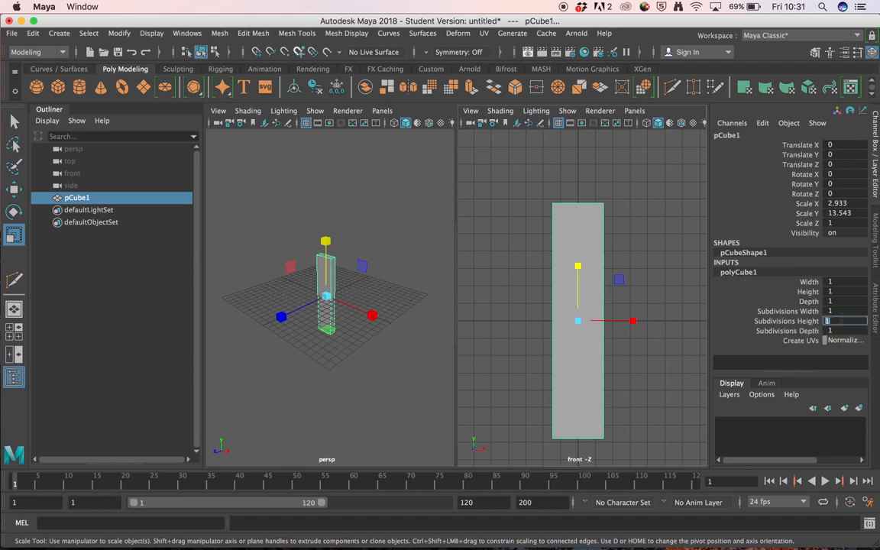
key(Return)
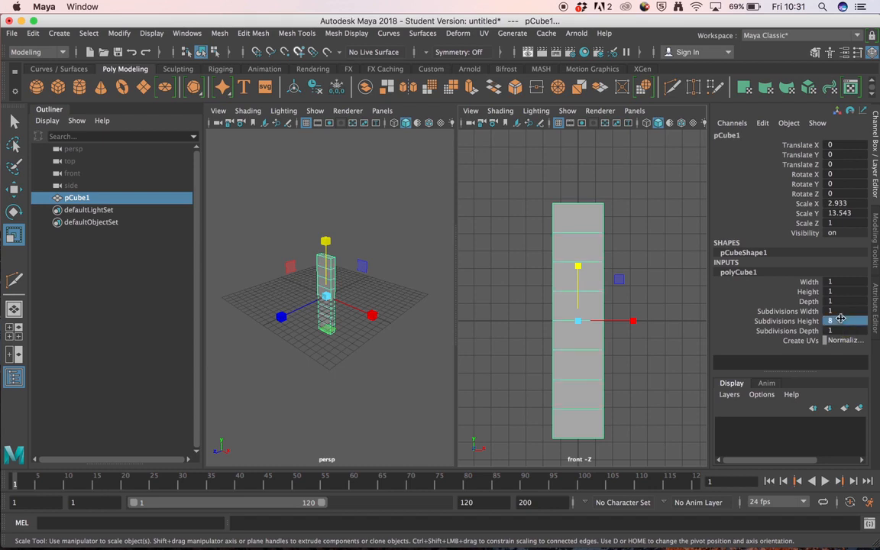
click(780, 322)
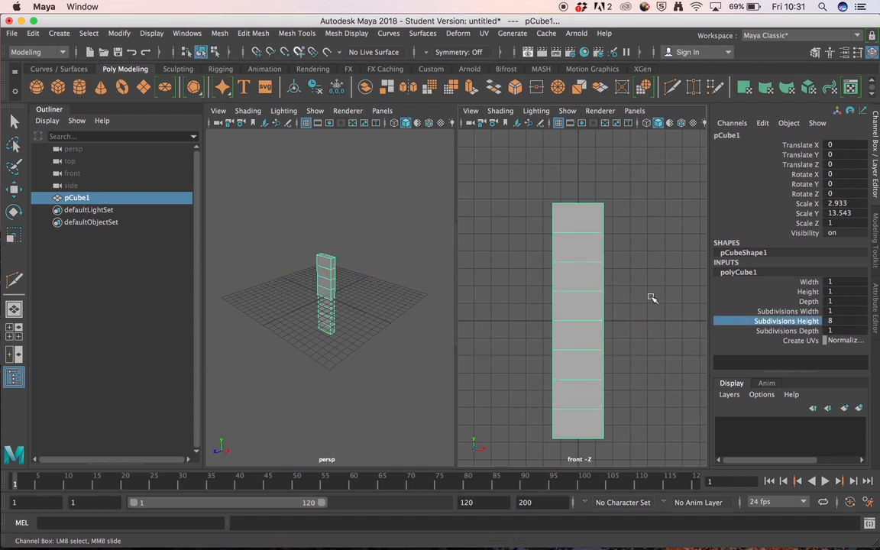
Reduce the slab's height subdivisions to 6 and reselect the slab
mouse_move(648, 295)
middle_down()
mouse_move(594, 296)
mouse_move(686, 303)
mouse_move(627, 304)
mouse_move(668, 304)
mouse_move(637, 303)
middle_up()
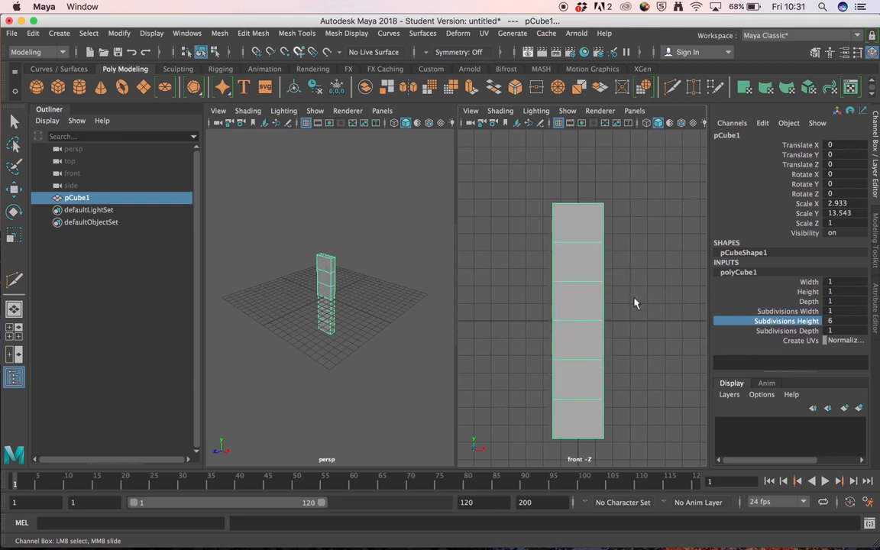
click(664, 300)
click(593, 276)
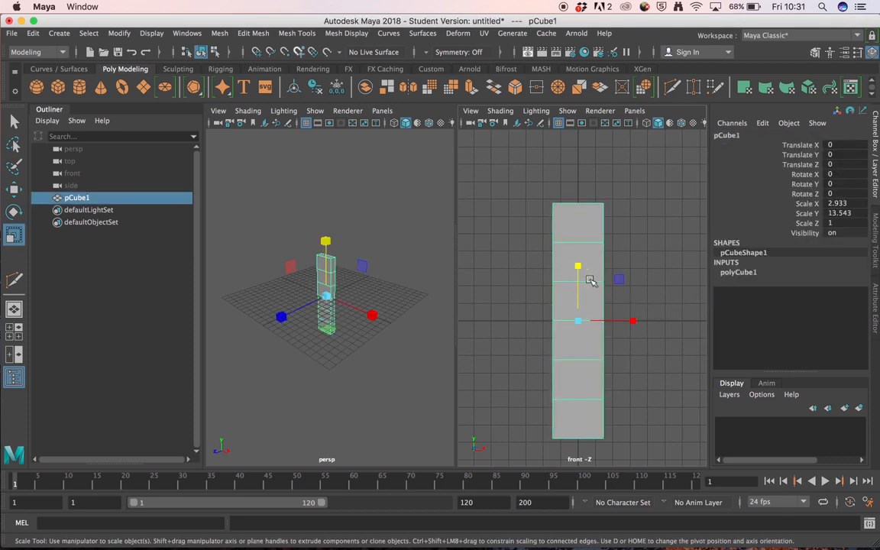
Set the slab's height subdivisions to 1 in its polyCube1 inputs and clear the selection
right_drag(598, 185, 598, 221)
click(740, 273)
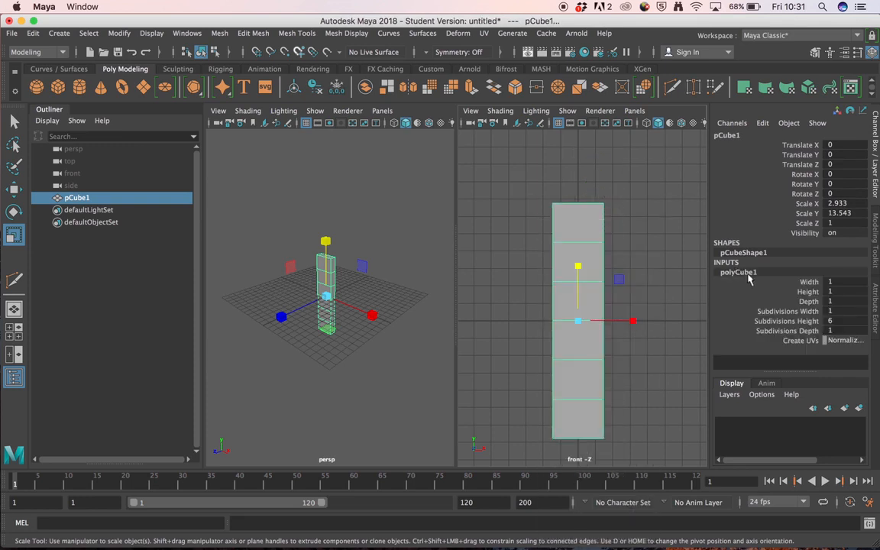
click(836, 321)
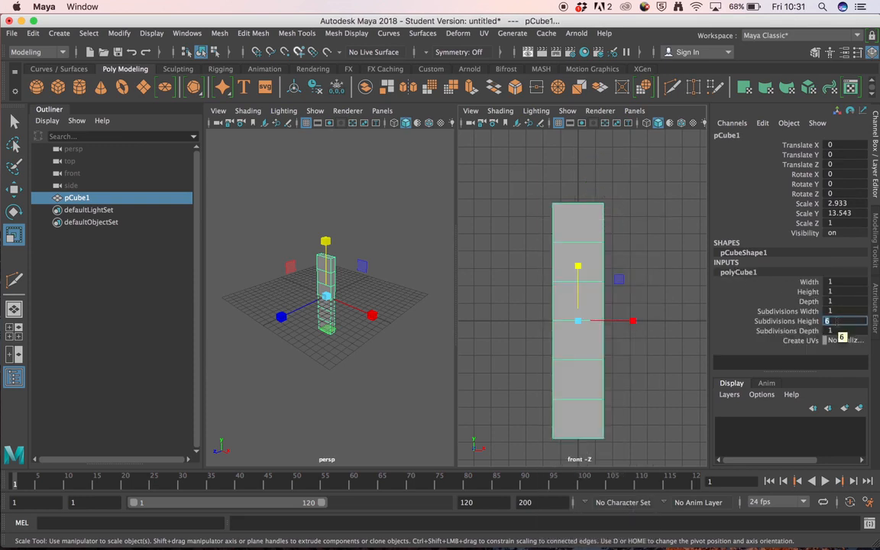
text(1)
key(Return)
click(667, 271)
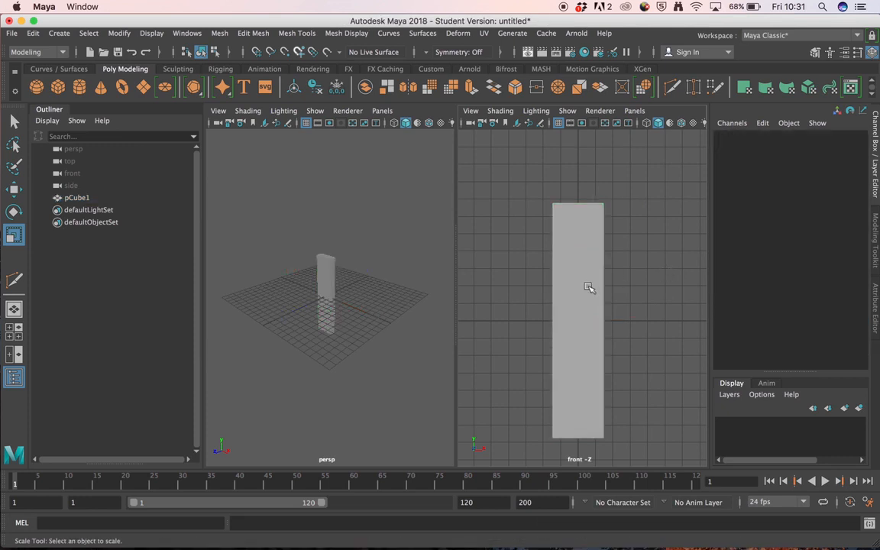
Insert six roughly evenly spaced horizontal edge loops along the slab's height with the Multi-Cut tool
click(584, 294)
right_drag(589, 185, 590, 226)
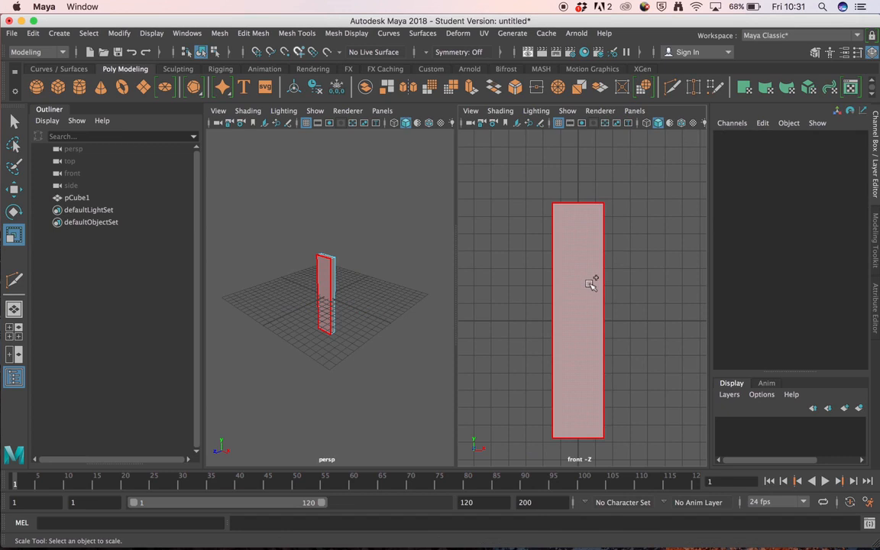
shift+right_drag(585, 261, 515, 257)
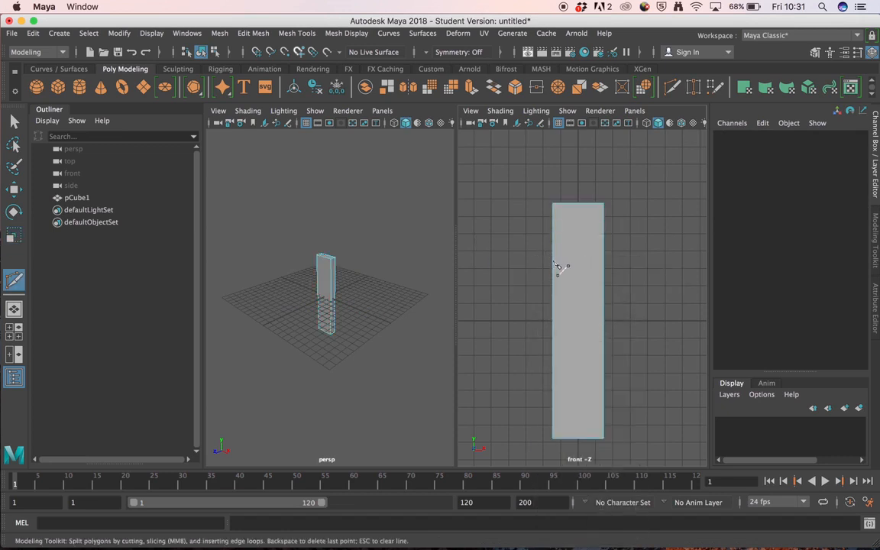
ctrl+click(603, 242)
ctrl+click(602, 272)
ctrl+click(602, 303)
ctrl+click(603, 336)
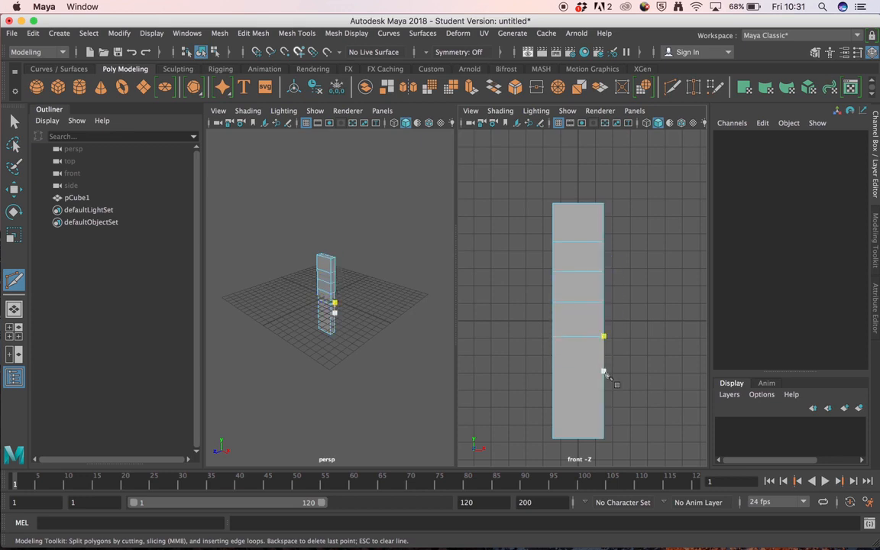
ctrl+click(602, 372)
ctrl+click(600, 404)
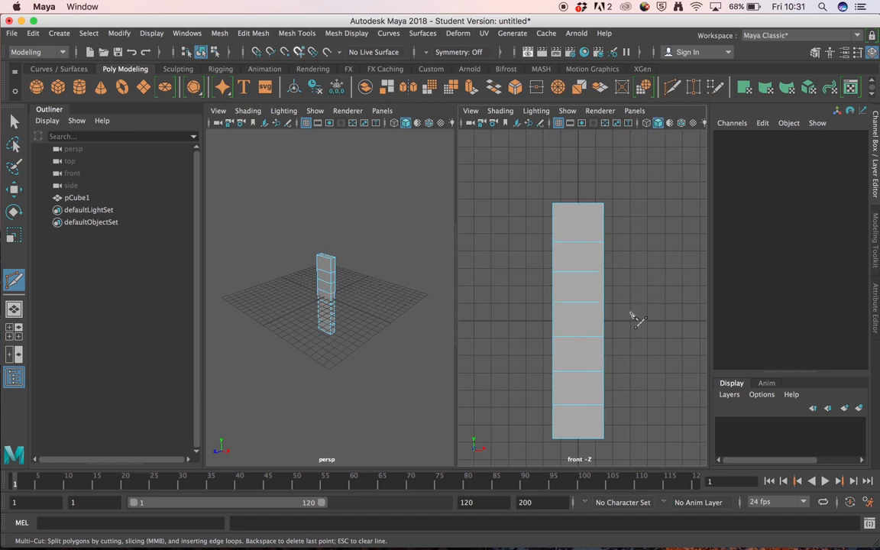
shift+right_drag(627, 315, 589, 264)
key(ctrl+z)
key(ctrl+z)
Select the slab's four top vertices and move them up and sideways in the front view to about X -3.3, Y 8.6
key(q)
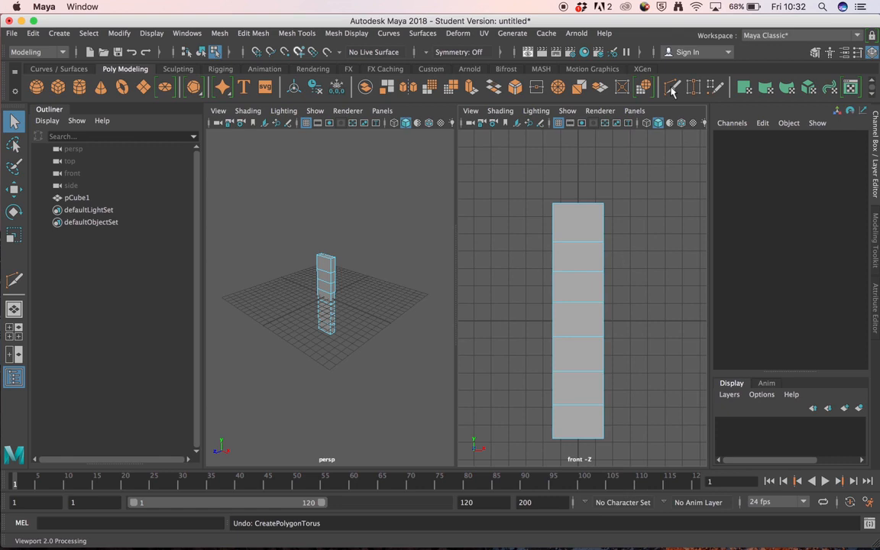
click(669, 230)
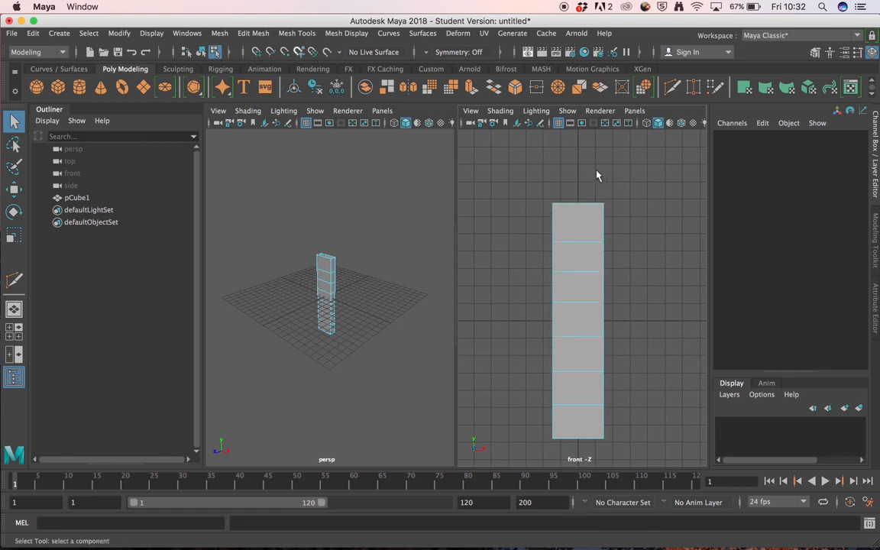
right_drag(583, 187, 533, 201)
drag(491, 160, 681, 215)
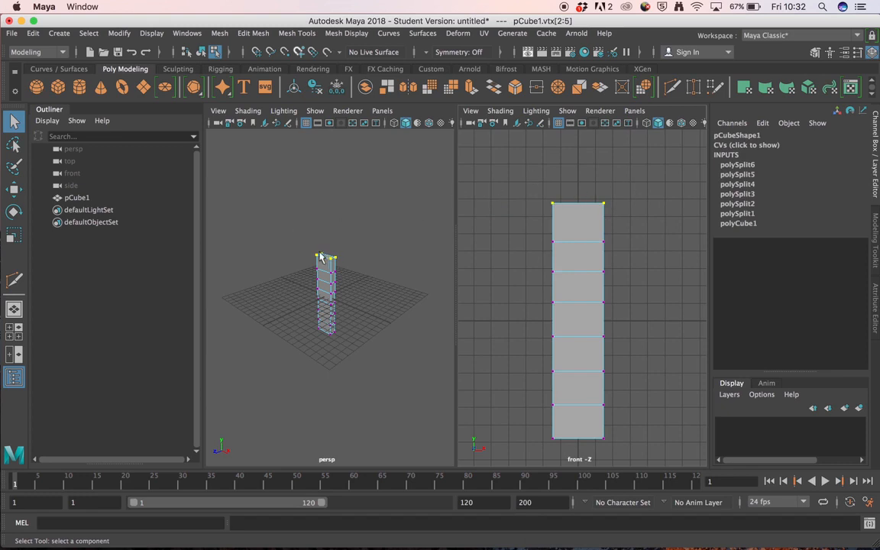
click(625, 218)
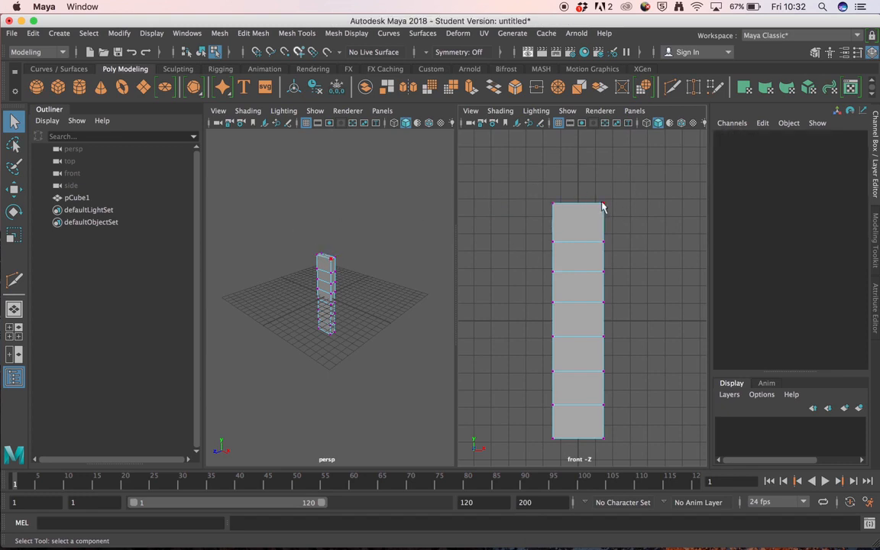
click(603, 206)
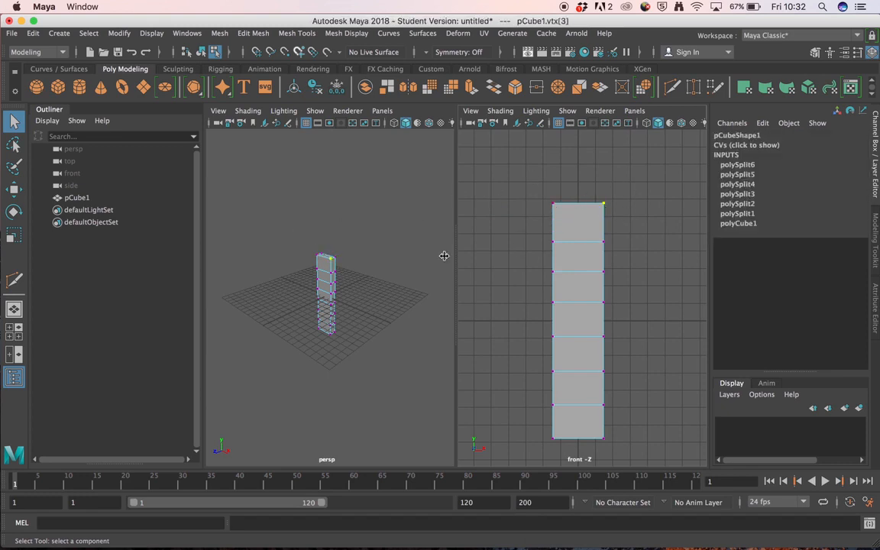
scroll(346, 271, up, 6)
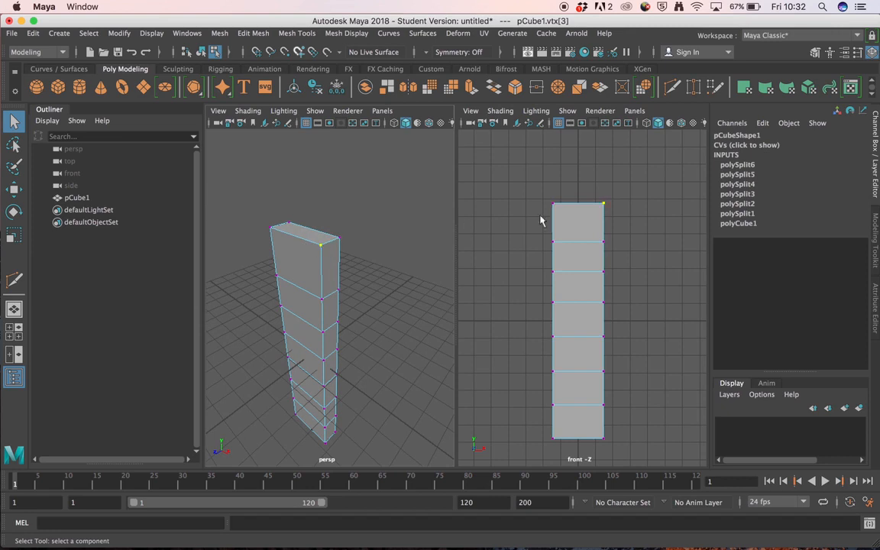
drag(487, 157, 648, 221)
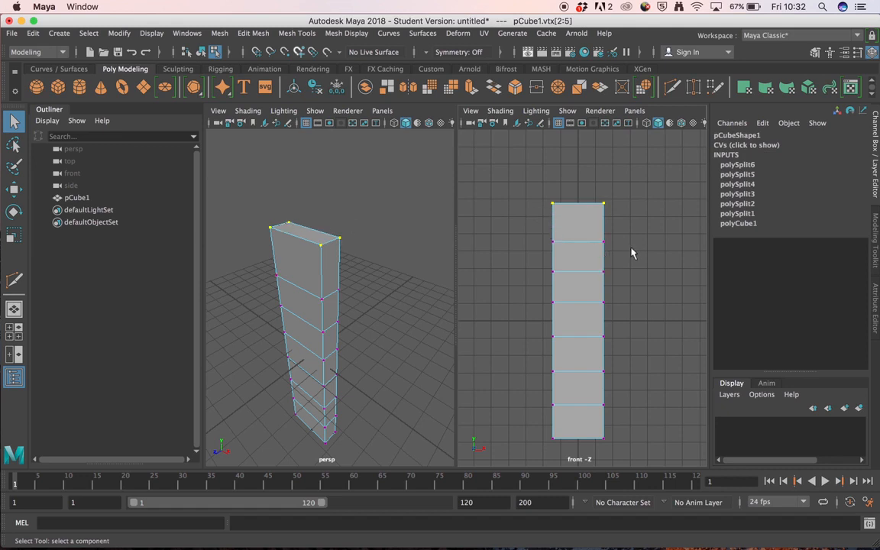
key(w)
alt+middle_drag(640, 252, 637, 302)
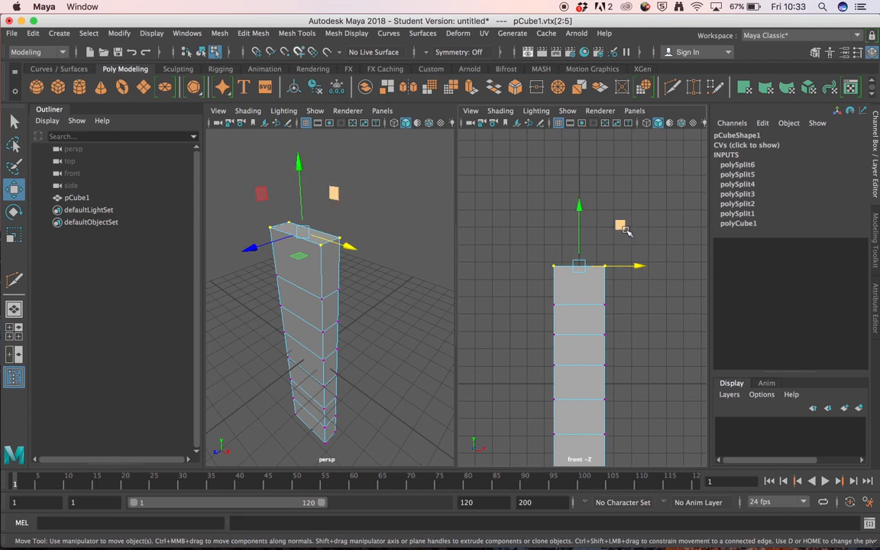
drag(620, 226, 562, 194)
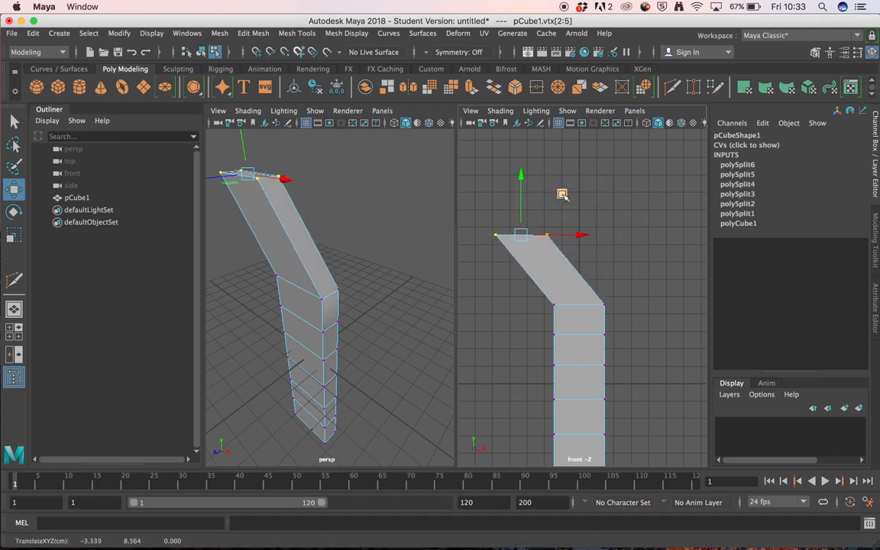
Rotate the top vertices to tilt the end along the bend and scale them down to a narrow tip
key(e)
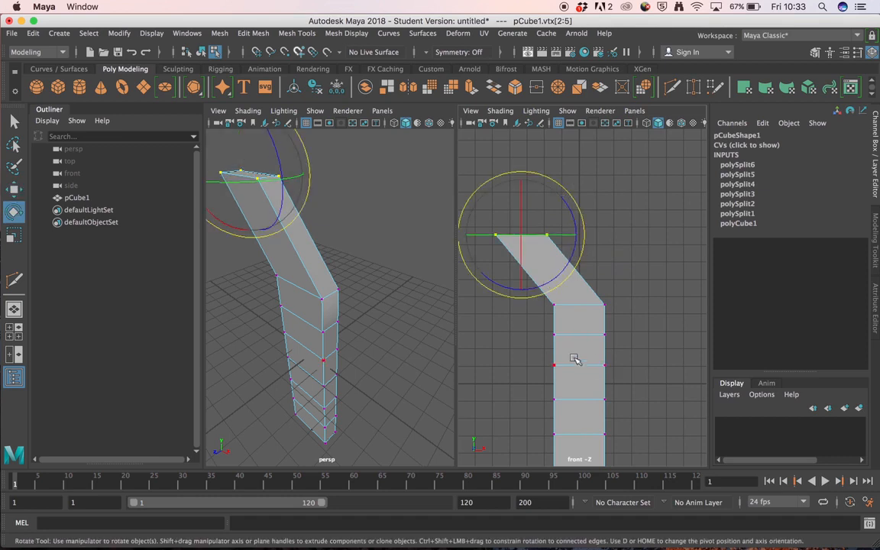
drag(541, 285, 571, 260)
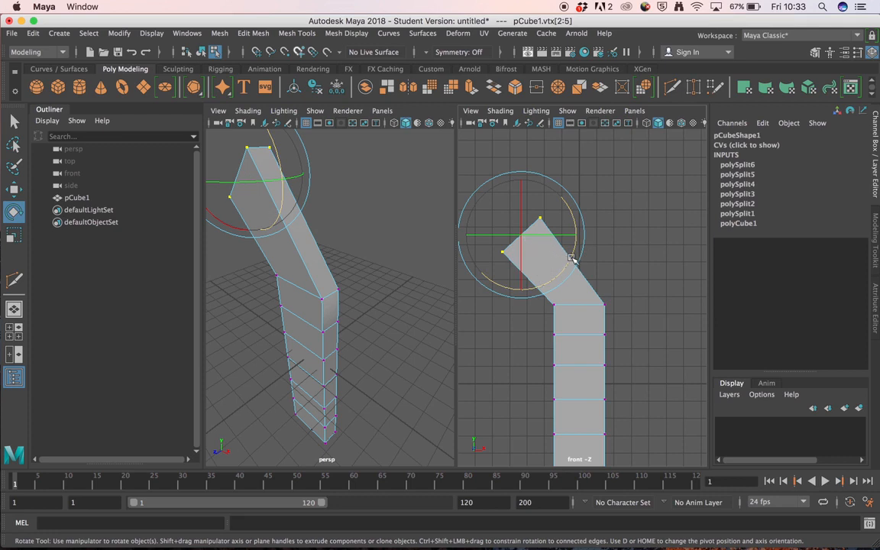
key(r)
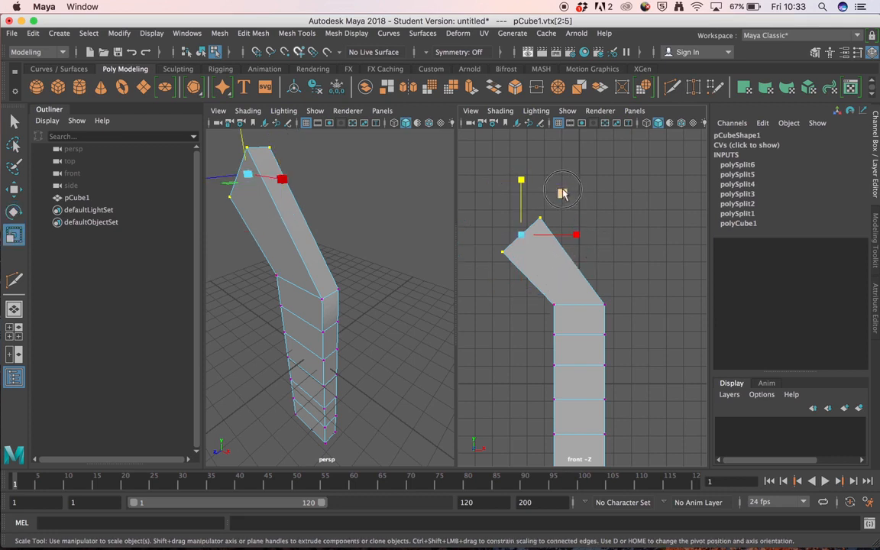
drag(561, 192, 550, 208)
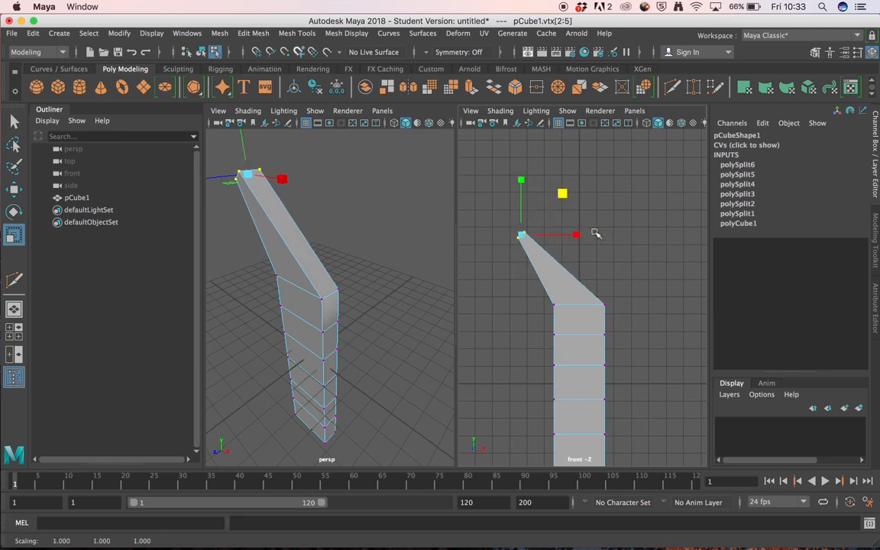
Inspect the tip in the perspective view and try scaling its vertices slightly larger
alt+drag(379, 236, 300, 281)
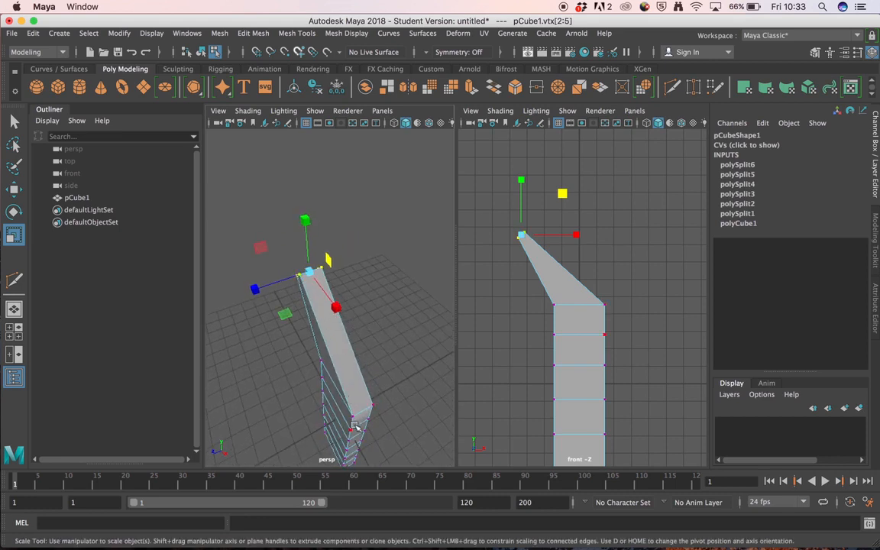
mouse_move(430, 297)
alt+mouse_down()
mouse_move(383, 314)
mouse_move(416, 304)
alt+mouse_up()
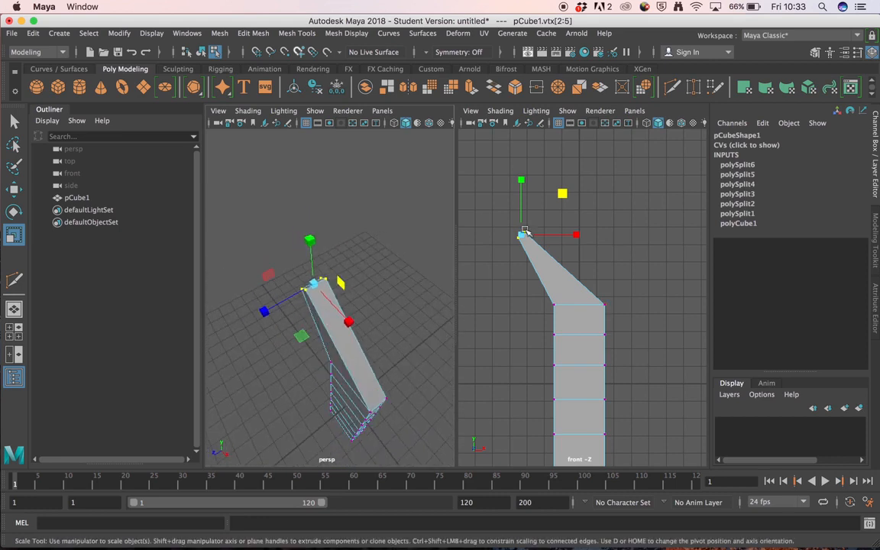
mouse_move(562, 194)
mouse_down()
mouse_move(584, 176)
mouse_move(575, 181)
mouse_up()
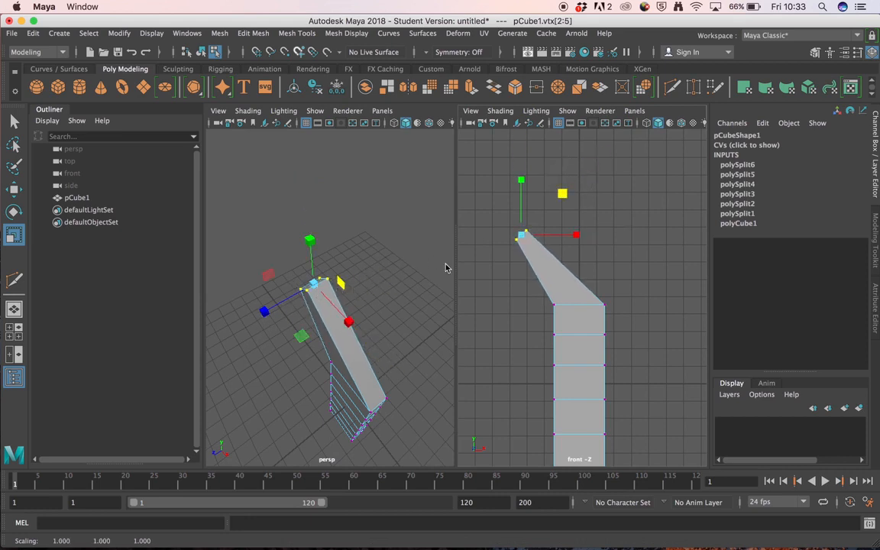
key(super+z)
alt+drag(363, 345, 394, 318)
alt+middle_drag(392, 312, 351, 206)
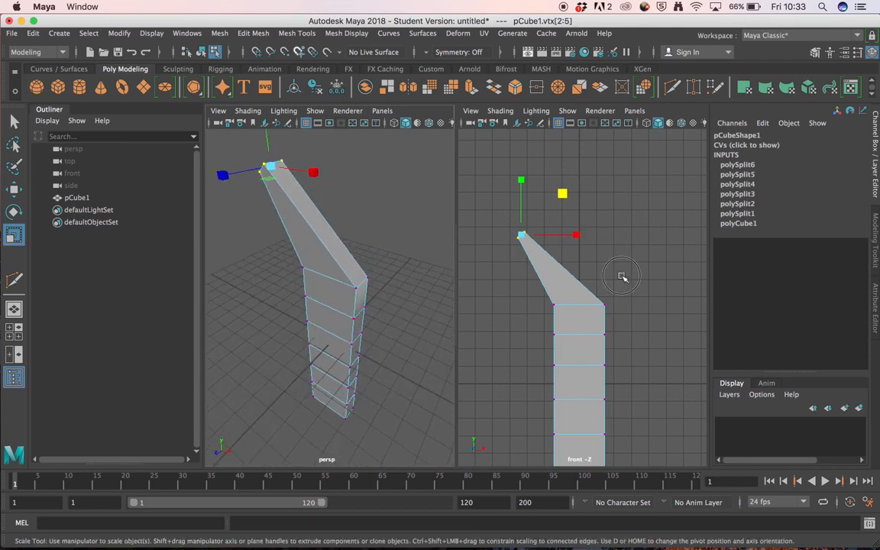
Select the second row of vertices below the tip and move it up and toward negative X in the front view
click(562, 250)
alt+middle_drag(639, 310, 622, 255)
scroll(622, 252, down, 1)
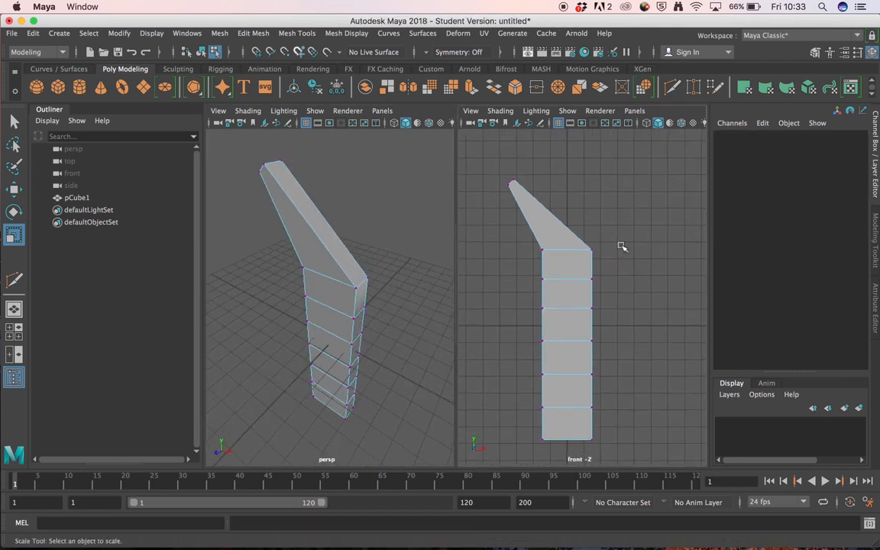
key(q)
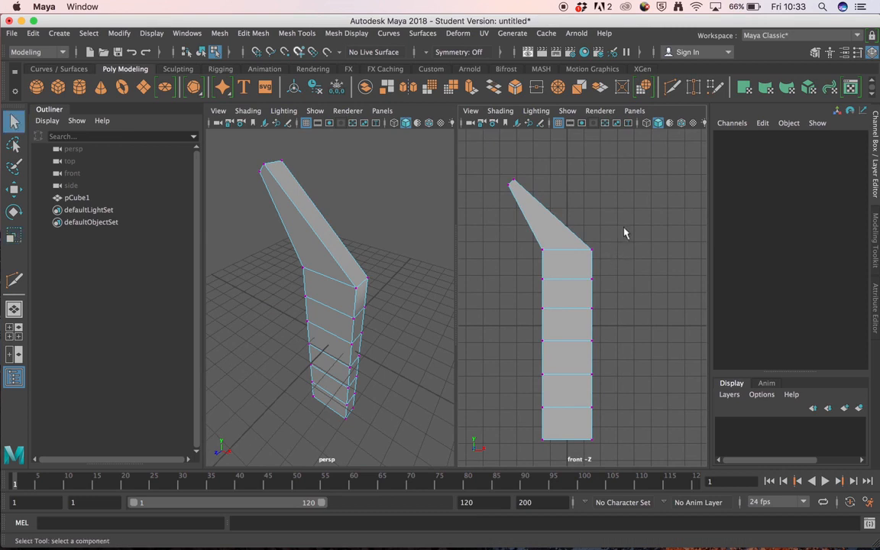
drag(632, 229, 513, 267)
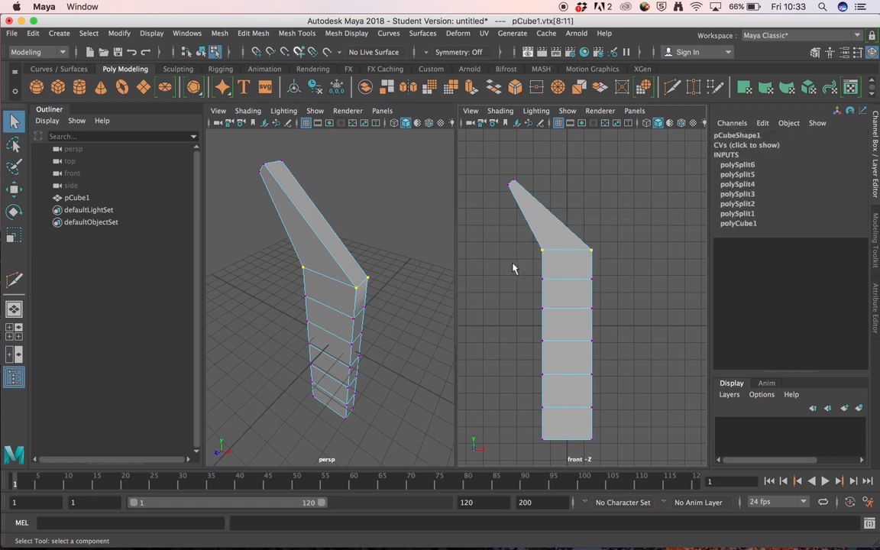
key(w)
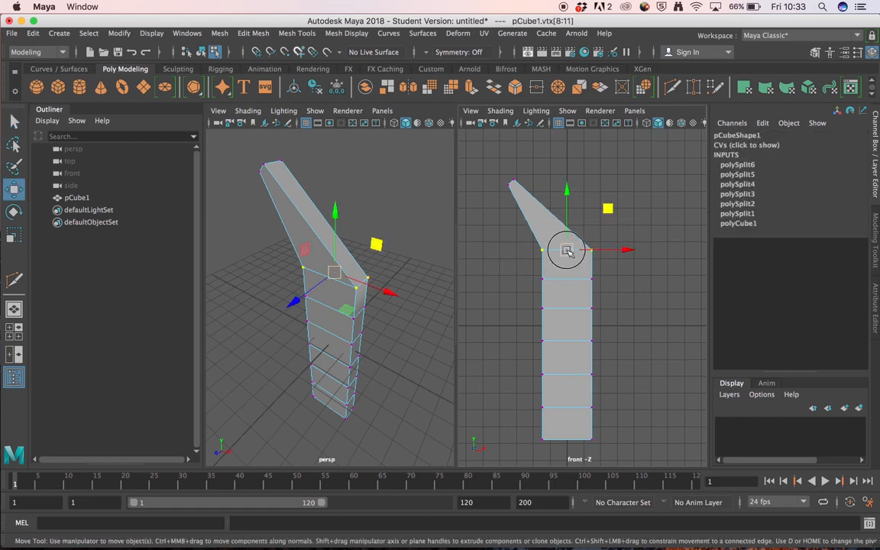
drag(567, 250, 544, 219)
Tilt the second vertex row along the bend, narrow it, and reposition it at about X -1.3, Y 6.7
key(e)
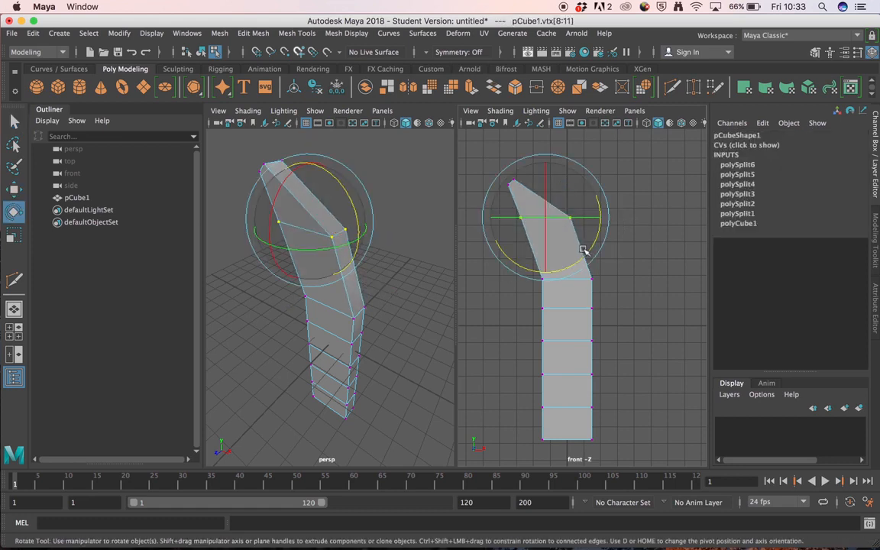
drag(590, 243, 590, 227)
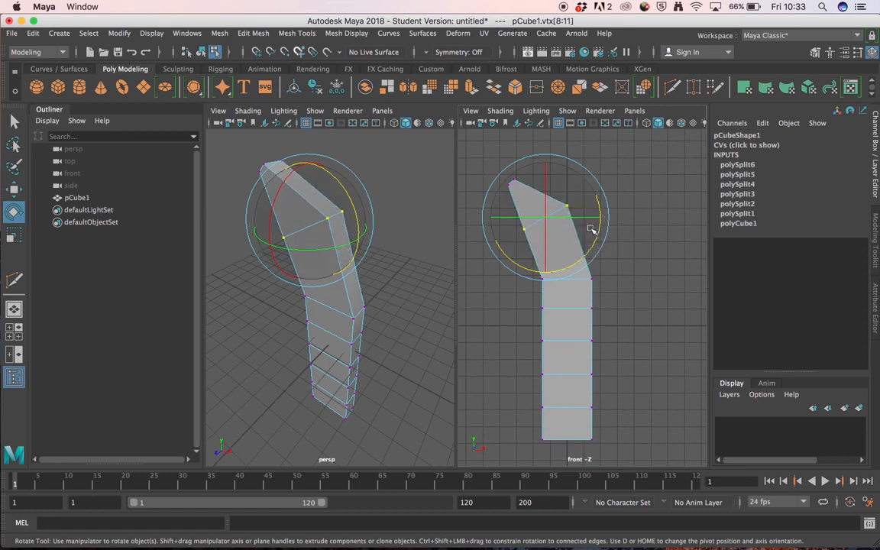
key(r)
drag(582, 174, 581, 179)
key(w)
drag(549, 216, 550, 210)
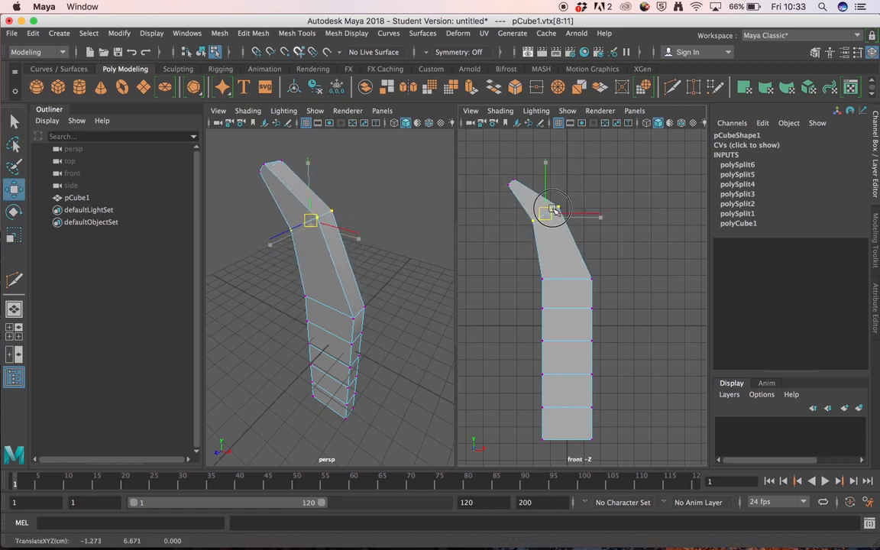
Move the third vertex row from the tip up, tilt it along the bend and scale it down to about 0.84
click(615, 260)
drag(620, 255, 605, 207)
key(e)
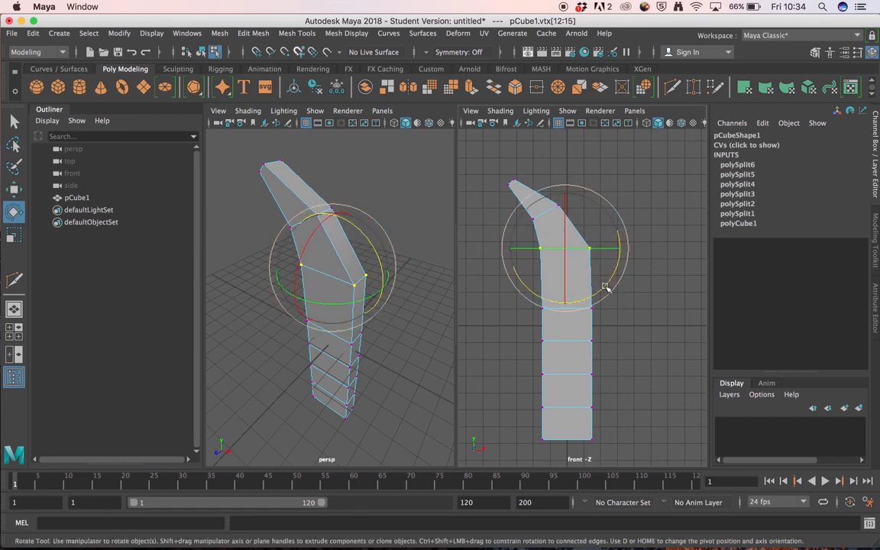
drag(604, 286, 592, 268)
key(r)
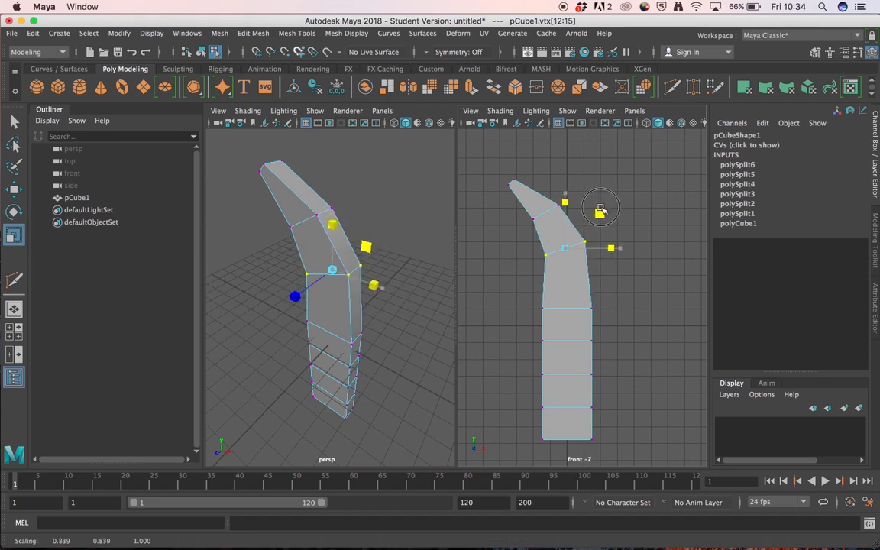
click(339, 257)
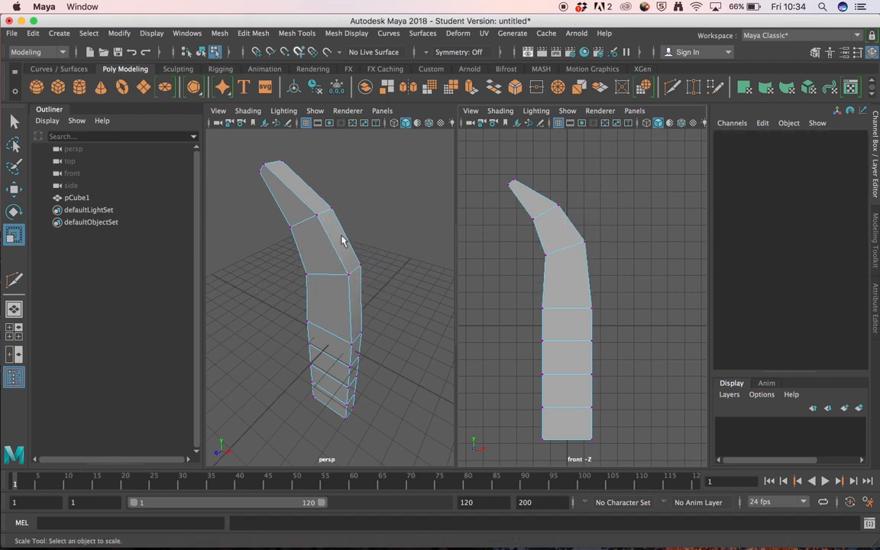
Select the top three vertex rows and shift them slightly toward negative X in the front view
drag(505, 294, 584, 263)
key(w)
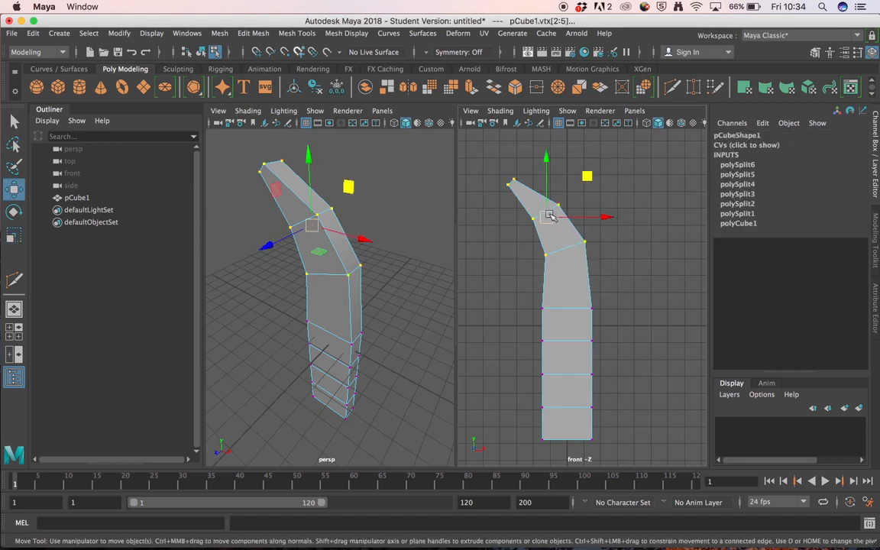
drag(534, 212, 540, 217)
Raise the fourth and fifth vertex rows from the tip slightly to even out the segment spacing
click(622, 289)
drag(515, 295, 567, 294)
click(644, 228)
scroll(587, 220, down, 2)
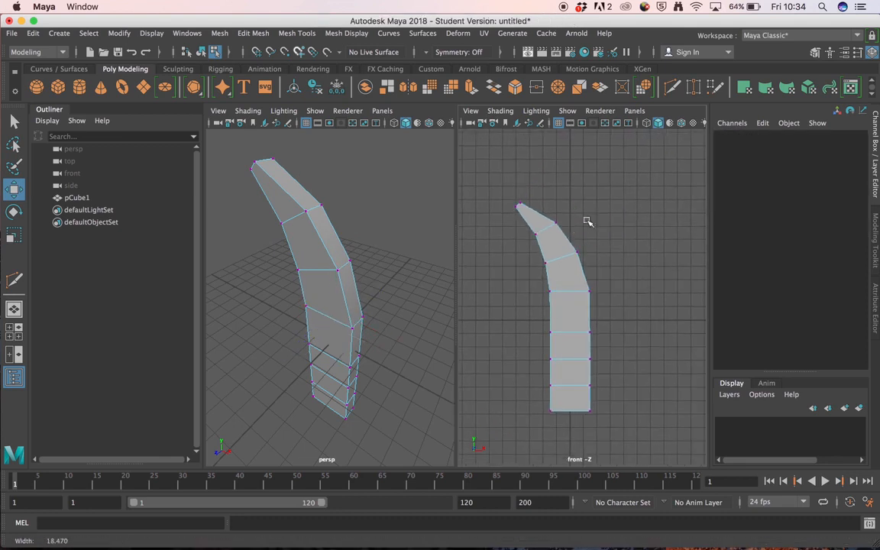
drag(506, 324, 619, 342)
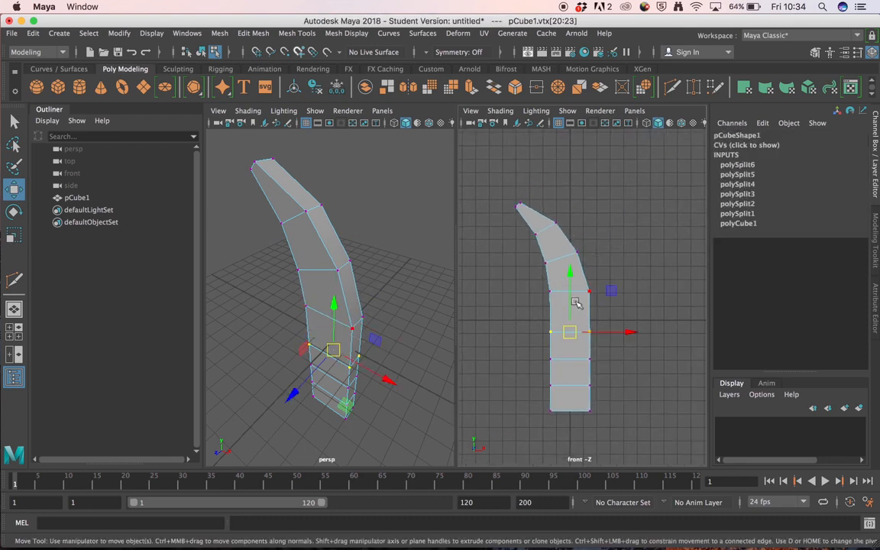
drag(572, 304, 572, 298)
click(658, 306)
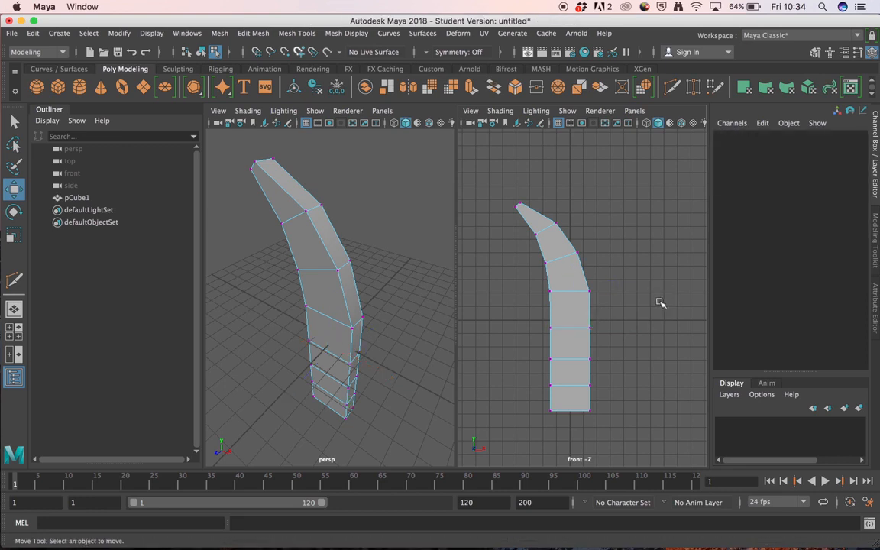
Check the form from several angles and scale the tip vertices down to about 0.59 for a sharper point
alt+drag(629, 265, 598, 265)
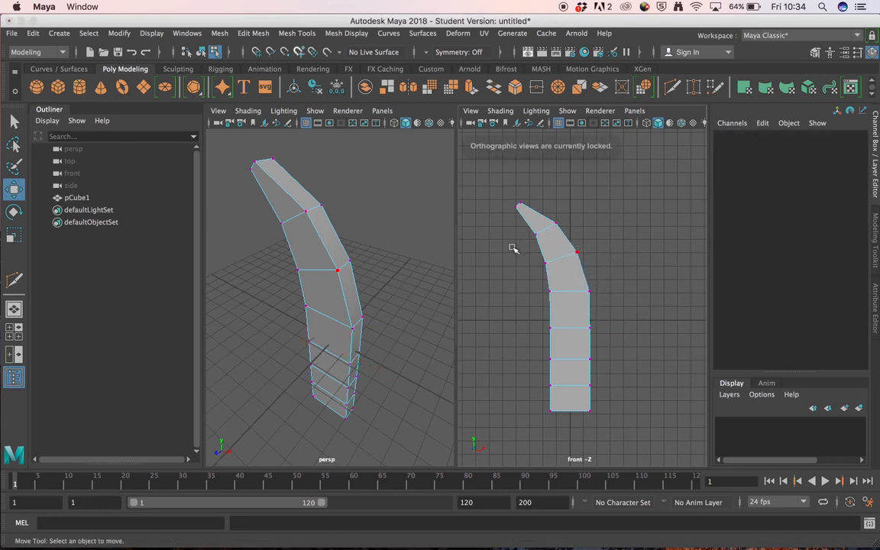
alt+drag(339, 282, 320, 189)
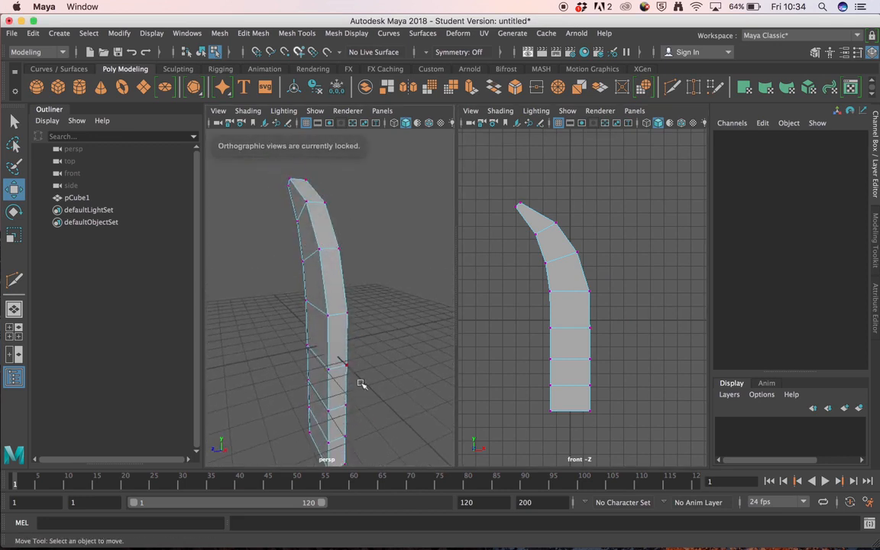
alt+drag(362, 384, 408, 318)
mouse_move(449, 302)
alt+mouse_down()
mouse_move(505, 300)
mouse_move(464, 300)
alt+mouse_up()
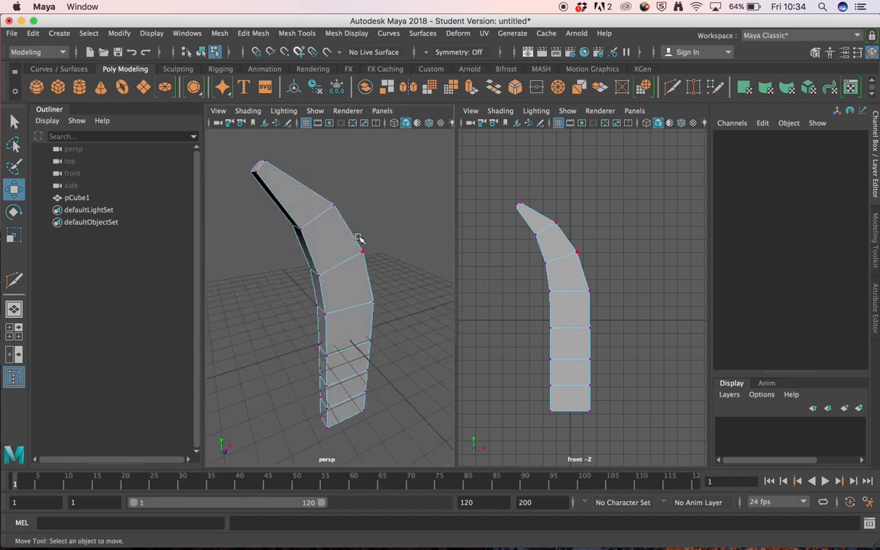
alt+drag(282, 196, 297, 206)
alt+drag(342, 237, 477, 226)
drag(531, 214, 511, 197)
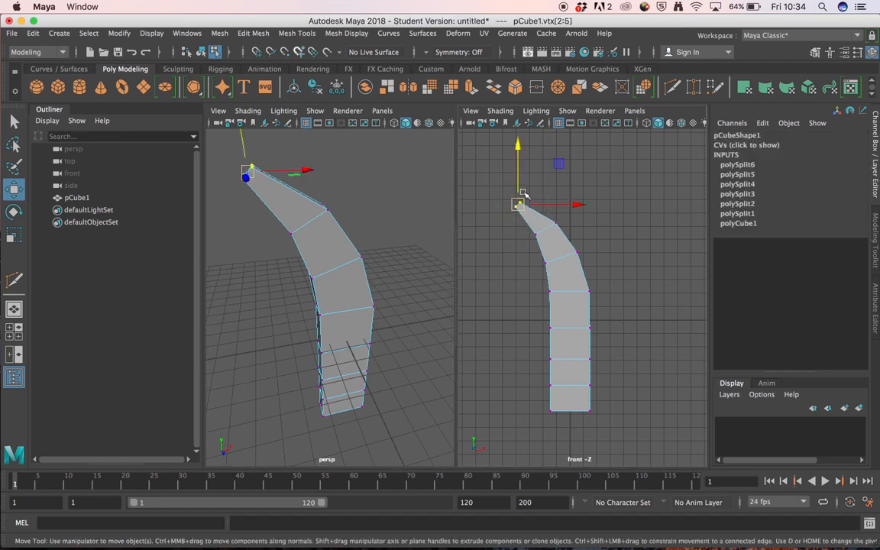
key(r)
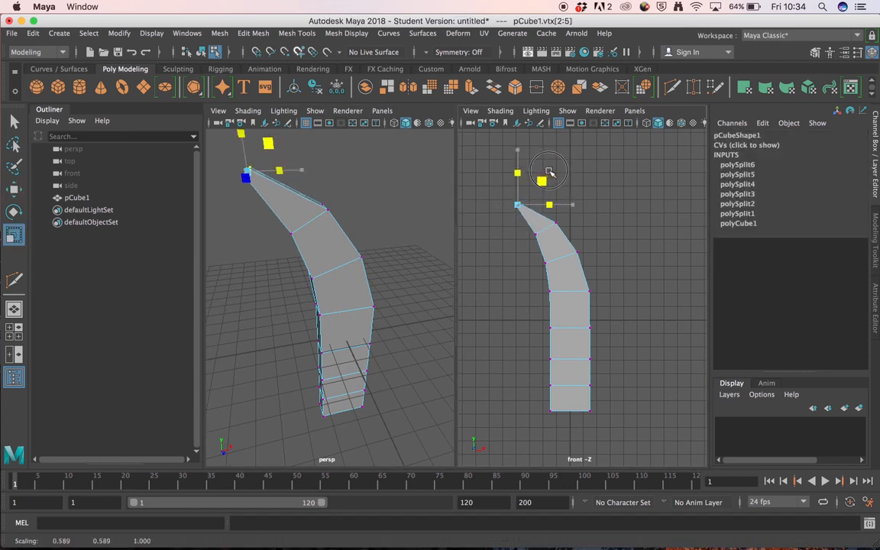
click(598, 247)
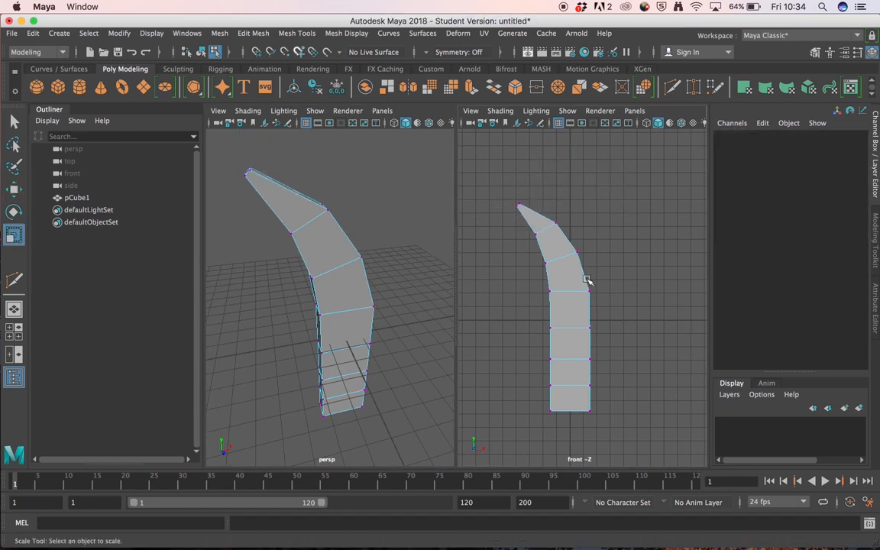
Insert two lengthwise edge loops through the blade's broad face with Multi-Cut, dividing its width into three strips
click(674, 89)
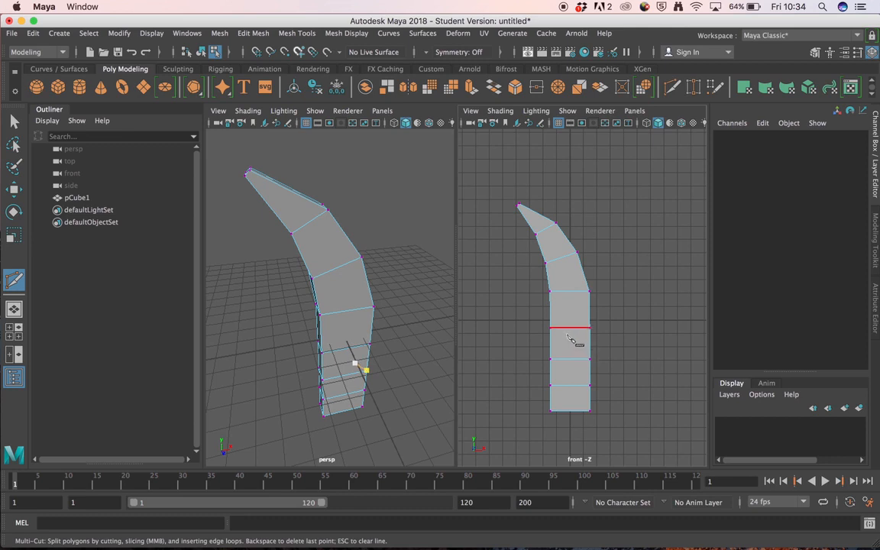
ctrl+click(560, 327)
ctrl+drag(560, 327, 577, 327)
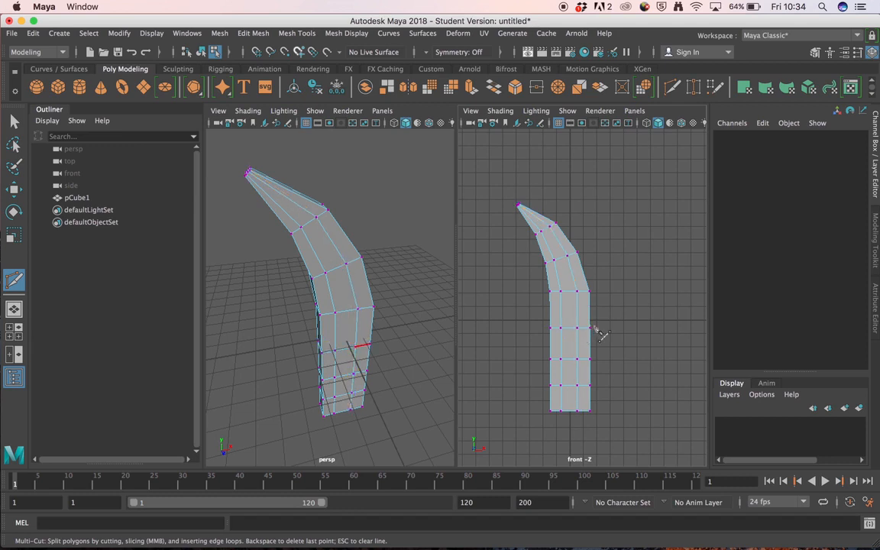
key(q)
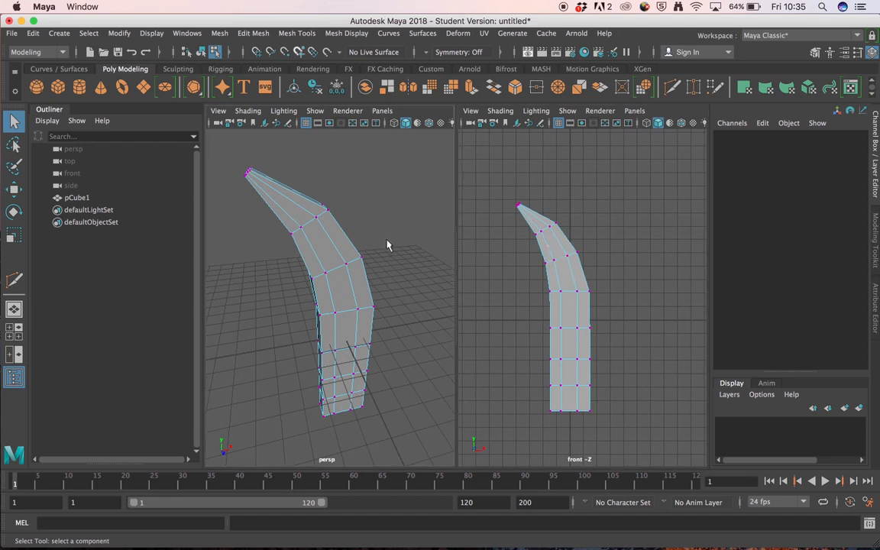
Select the faces along the blade's narrow outer edges, leaving the base faces out of the selection
alt+drag(374, 245, 302, 182)
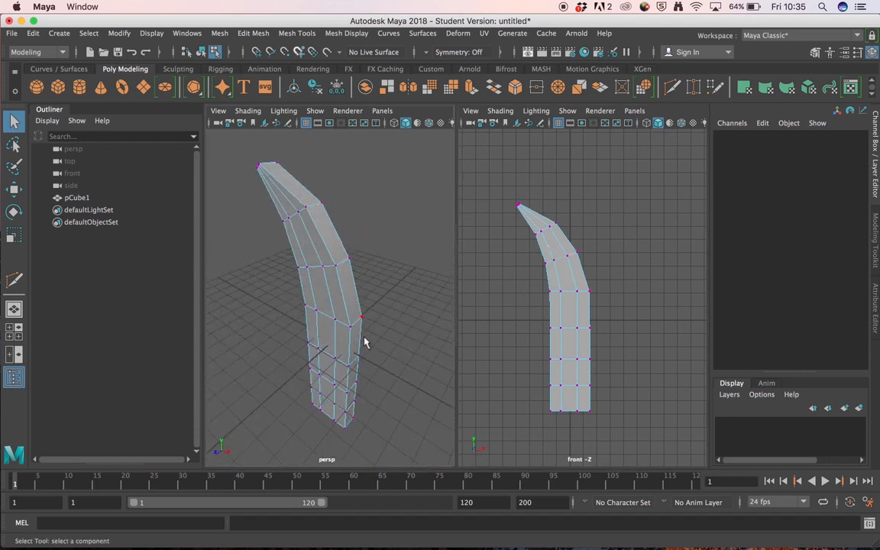
right_drag(295, 185, 296, 218)
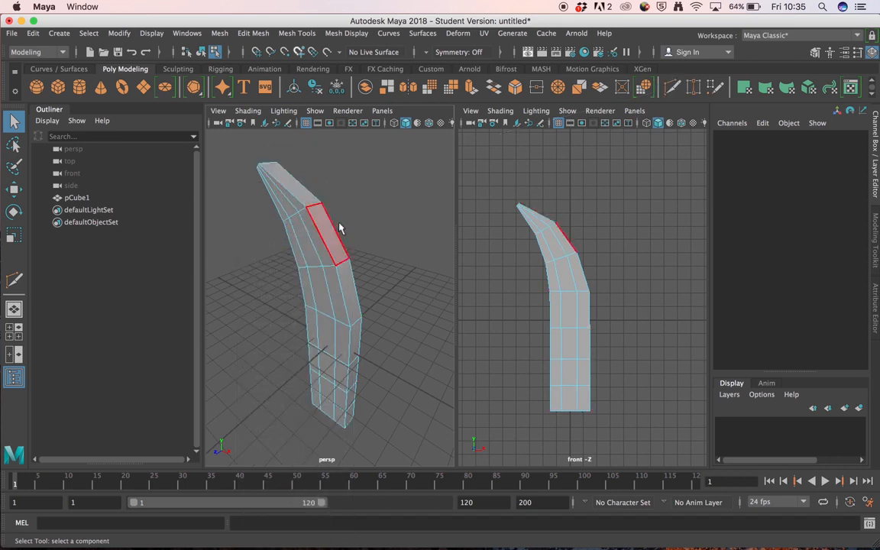
click(302, 190)
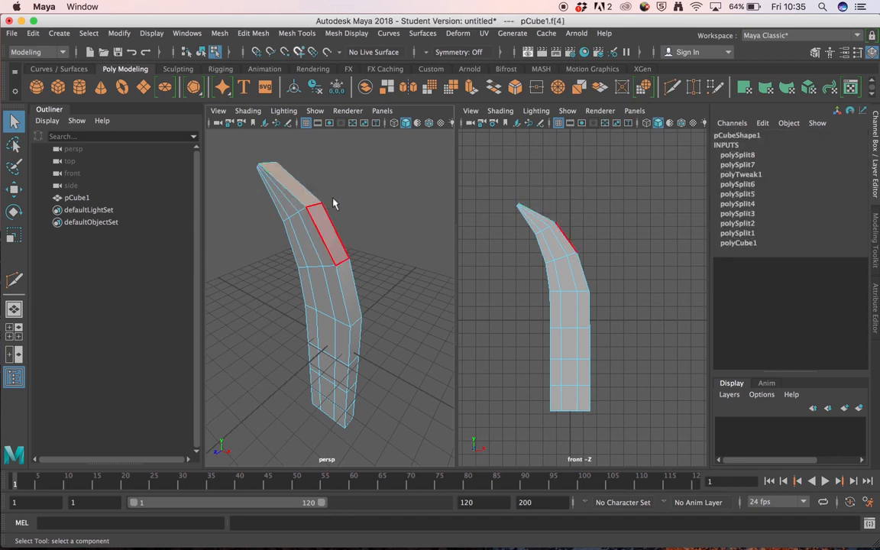
click(340, 245)
alt+drag(372, 271, 334, 187)
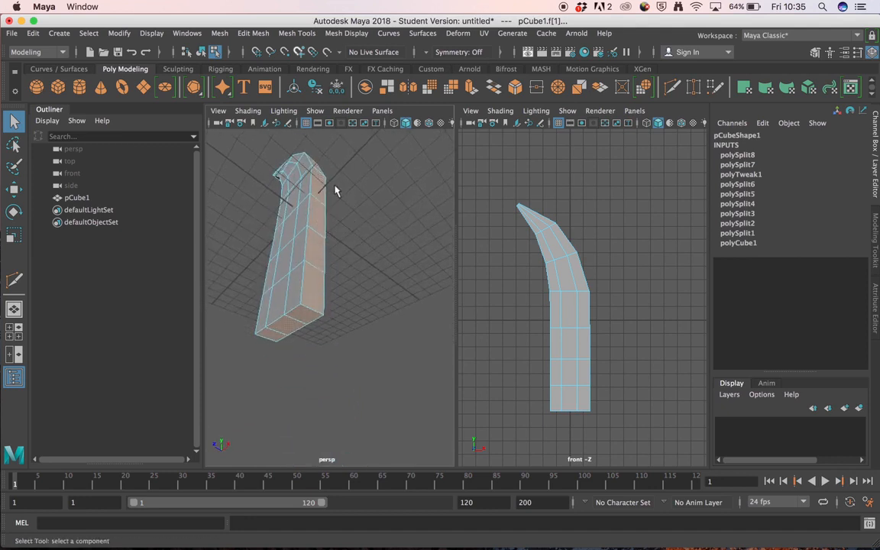
alt+drag(291, 322, 333, 299)
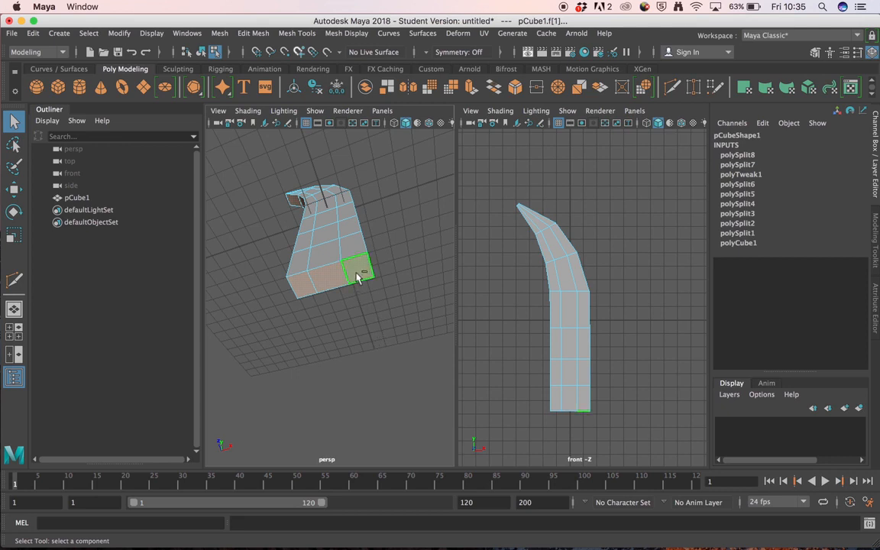
click(374, 333)
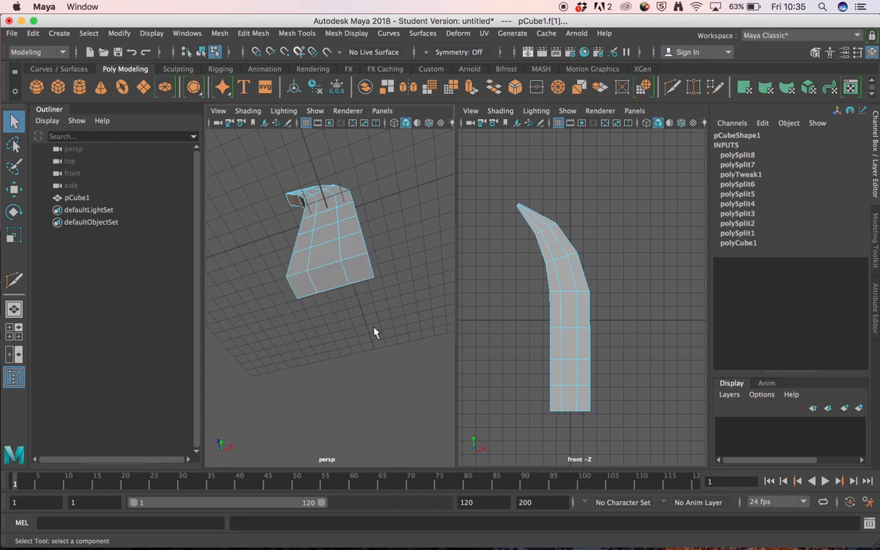
alt+drag(364, 325, 331, 334)
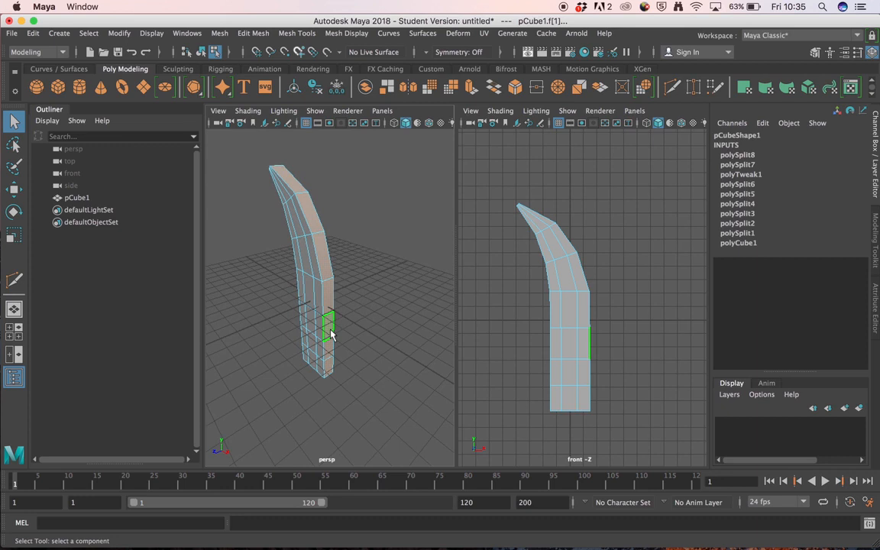
Scale the selected edge faces in Z to about 0.05 so both sides of the blade become sharp
key(r)
alt+drag(341, 328, 237, 285)
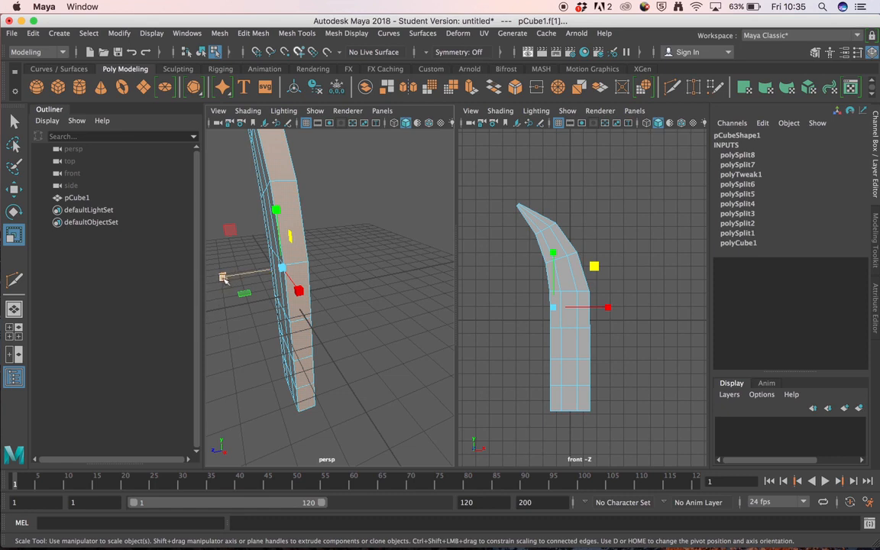
drag(222, 281, 279, 279)
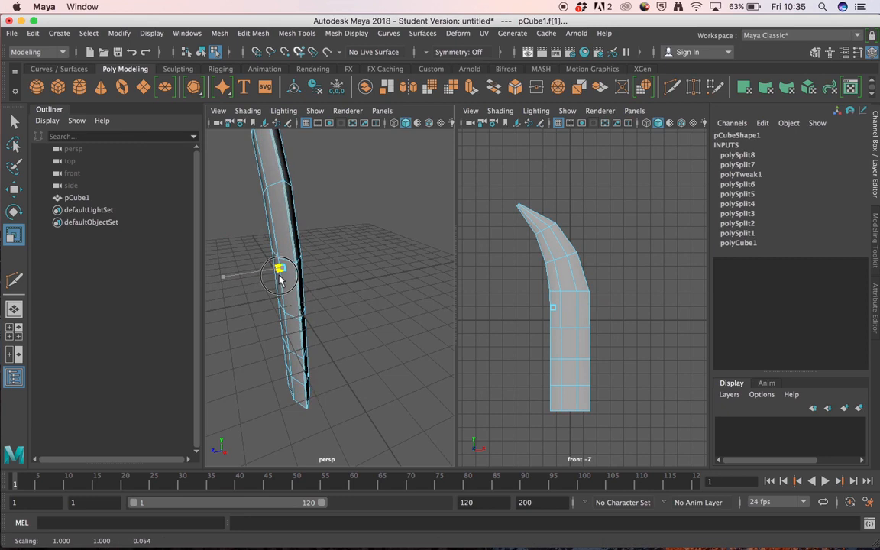
click(344, 288)
Return to object mode and flatten the whole blade by scaling it in Z to about 0.357
alt+drag(344, 289, 377, 330)
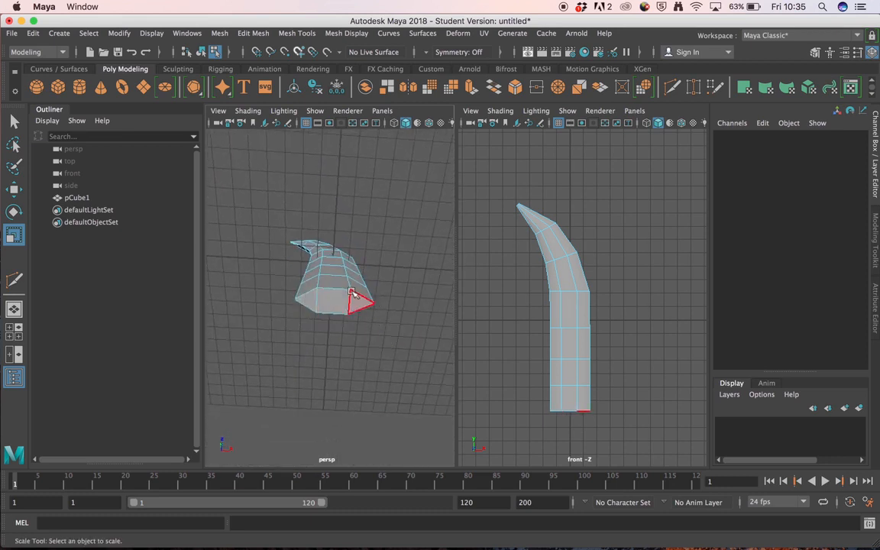
right_drag(339, 285, 393, 169)
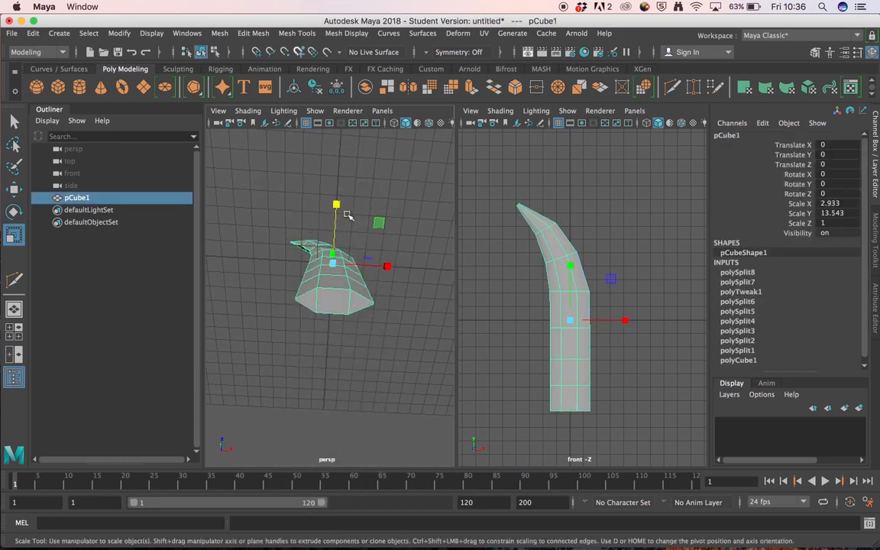
drag(337, 203, 334, 250)
click(370, 197)
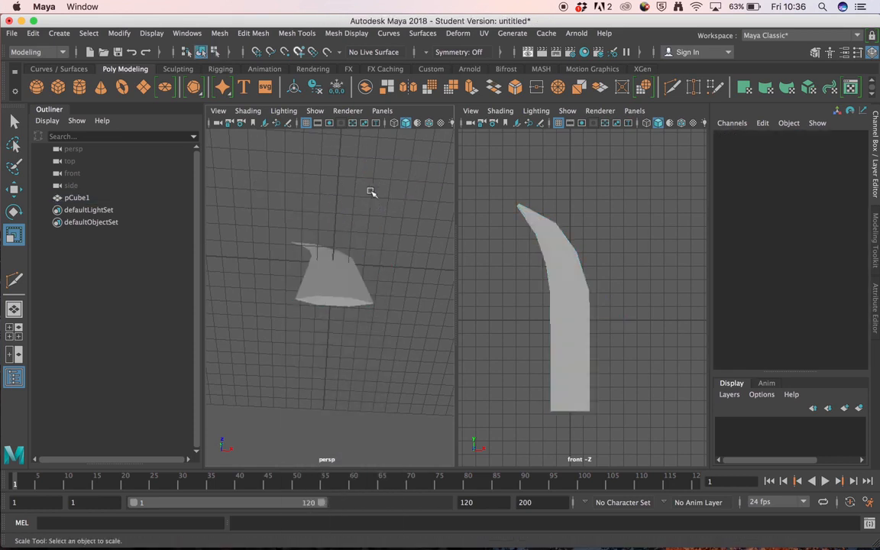
alt+drag(372, 190, 364, 274)
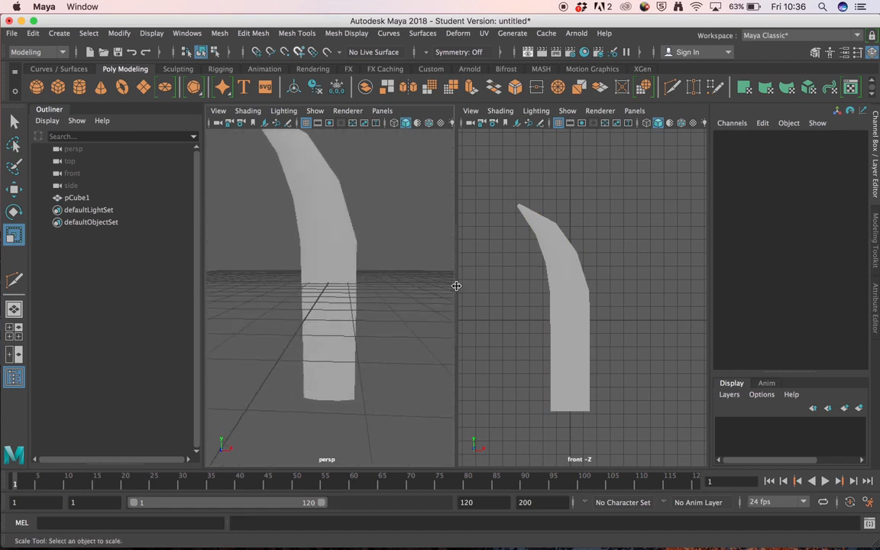
Select the fourth vertex row from the tip in the front view and rotate it slightly to follow the bend
click(337, 238)
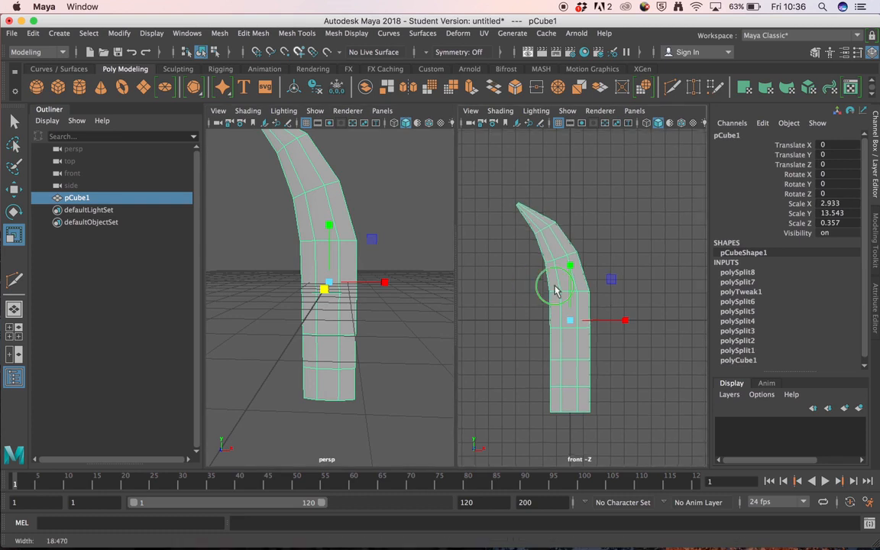
alt+right_drag(555, 288, 638, 286)
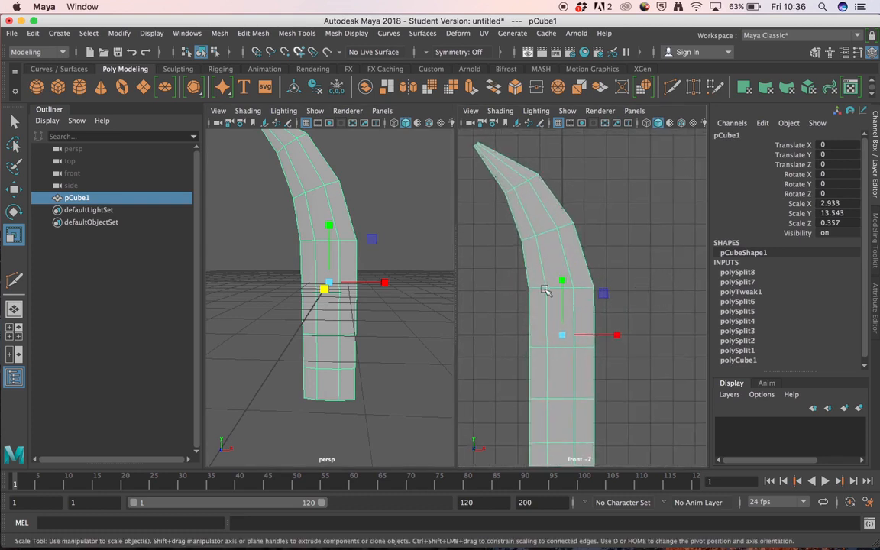
right_drag(557, 291, 552, 158)
drag(619, 263, 495, 312)
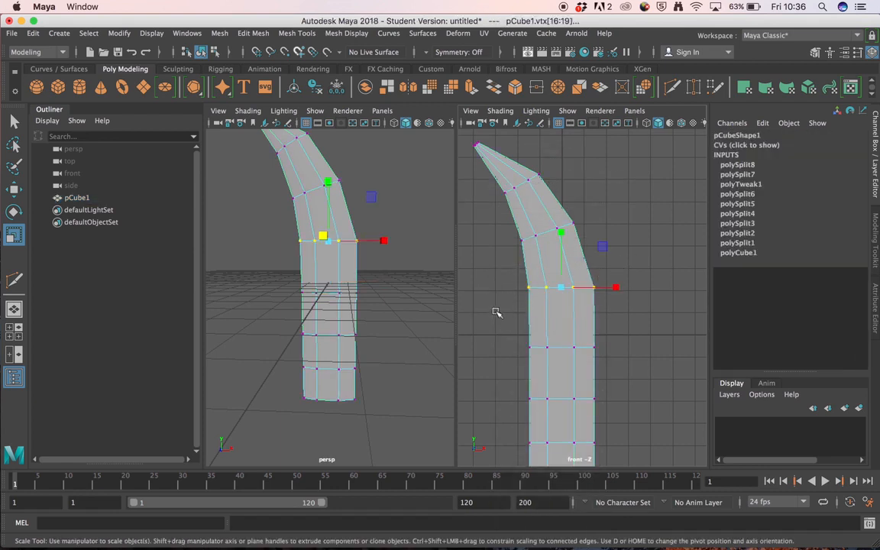
key(e)
drag(615, 262, 603, 255)
click(627, 210)
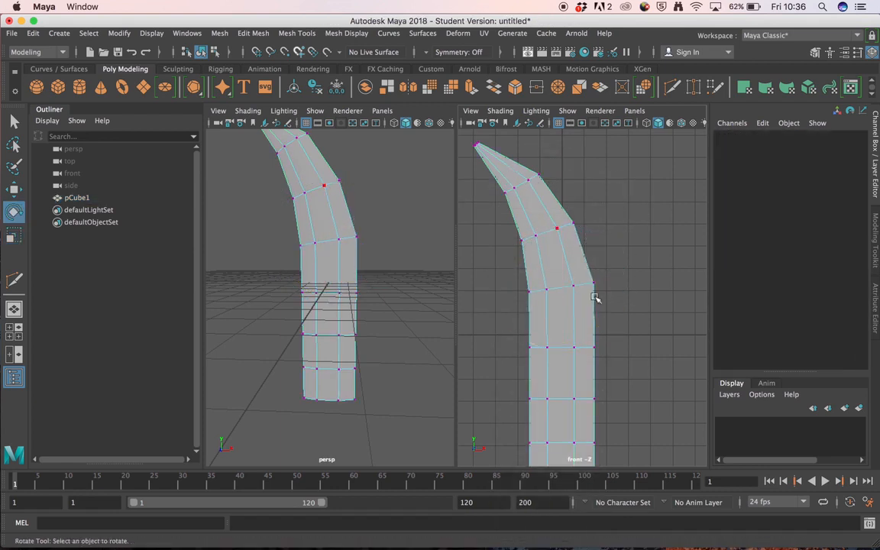
Return the blade to object mode, clear the selection and create a polygon cylinder at the origin
scroll(626, 254, down, 2)
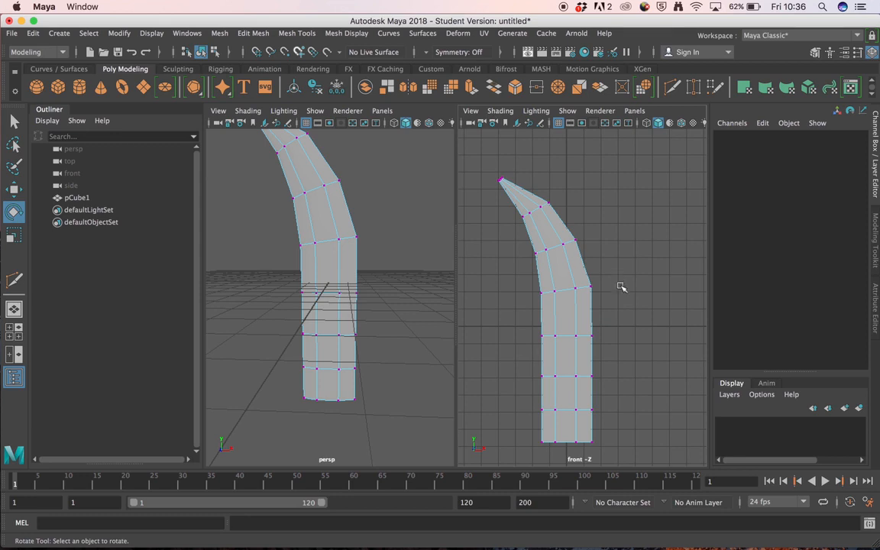
alt+middle_drag(605, 324, 603, 245)
alt+right_drag(559, 316, 648, 323)
alt+middle_drag(547, 339, 554, 290)
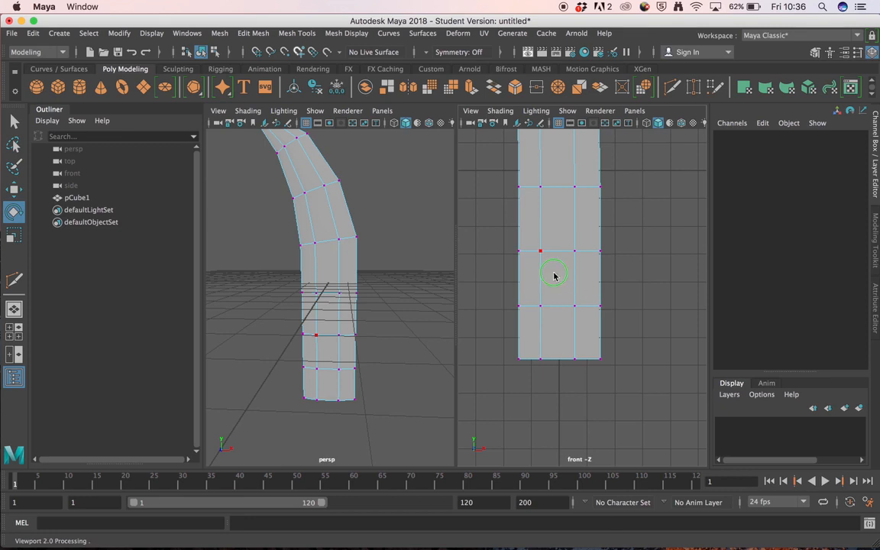
right_drag(552, 183, 616, 169)
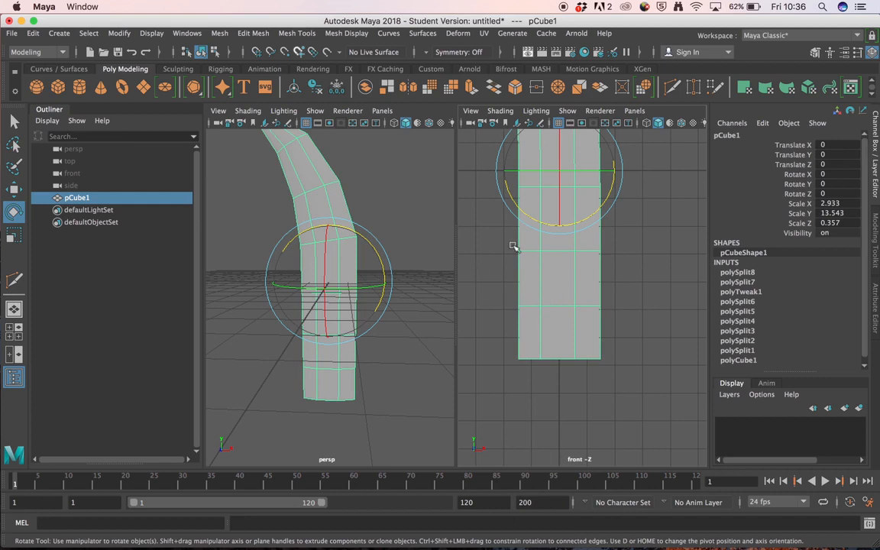
click(625, 262)
click(591, 267)
click(79, 88)
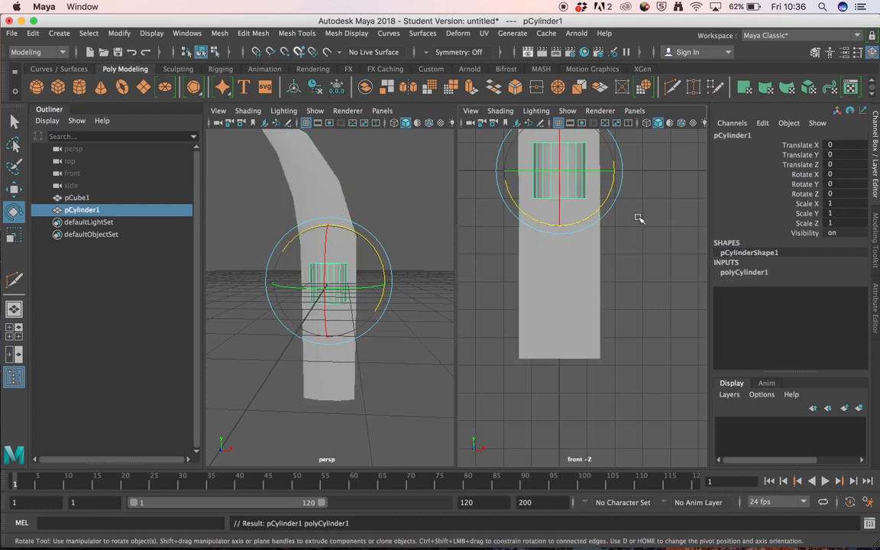
Rotate the cylinder to exactly 90 degrees in X so its round cap faces the front view, and deselect it
drag(560, 143, 555, 167)
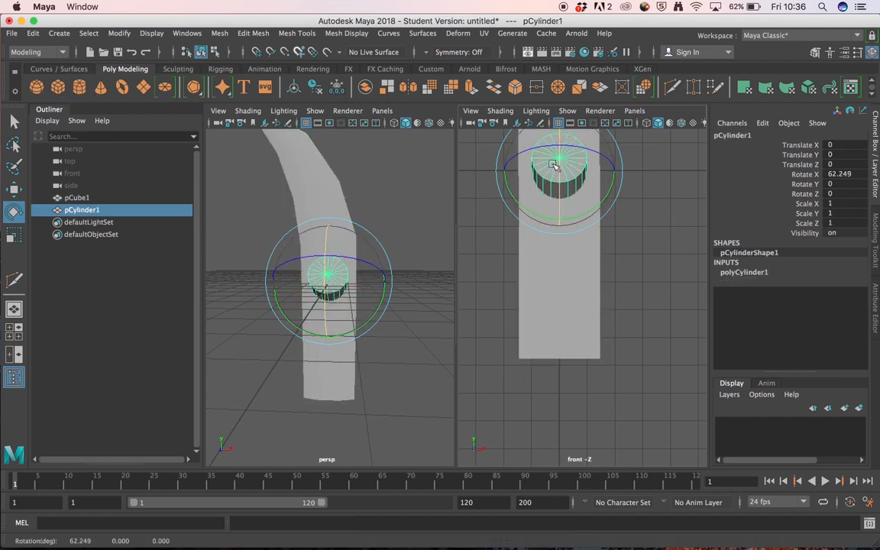
double_click(843, 172)
text(90)
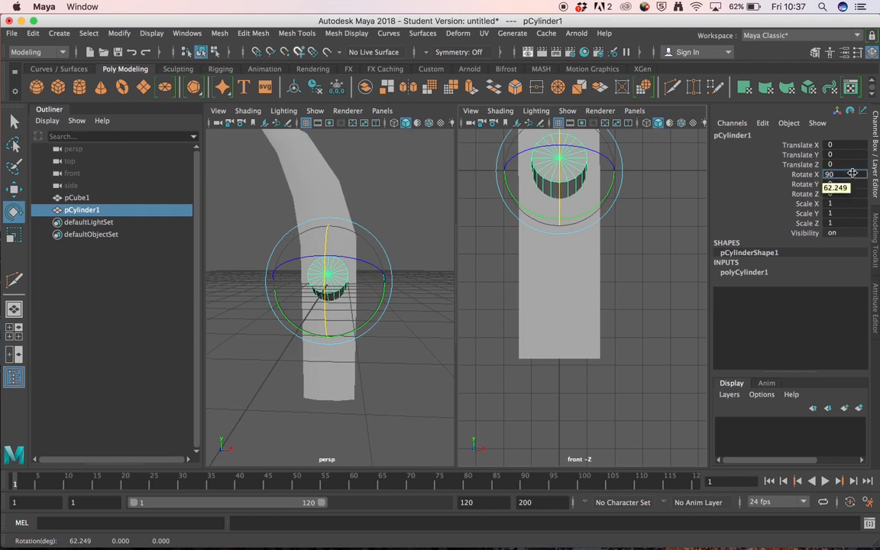
key(Return)
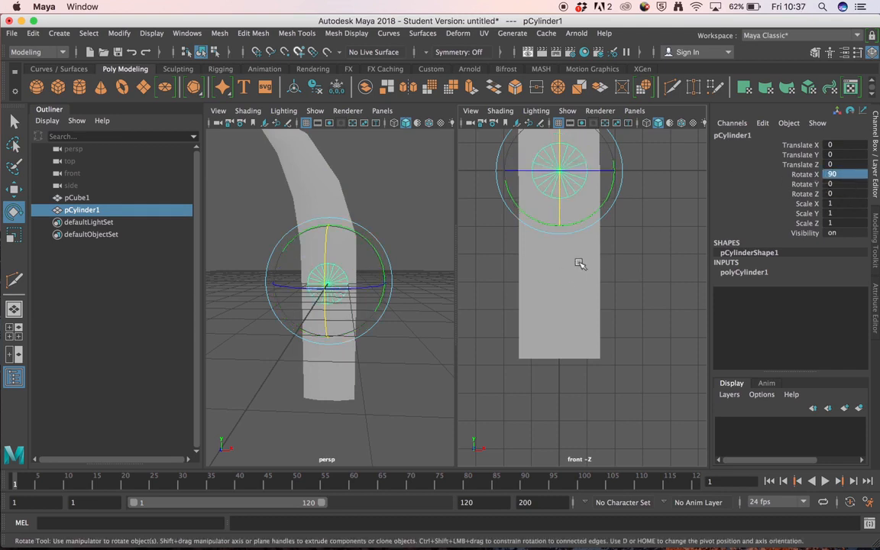
click(628, 210)
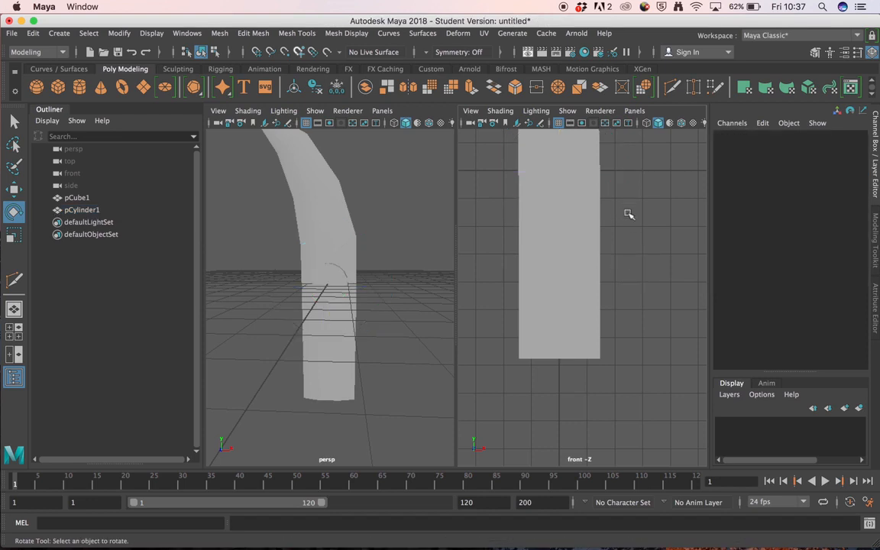
Turn on Wireframe on Shaded in both the front and perspective views
alt+middle_drag(628, 214, 627, 234)
alt+drag(381, 271, 359, 275)
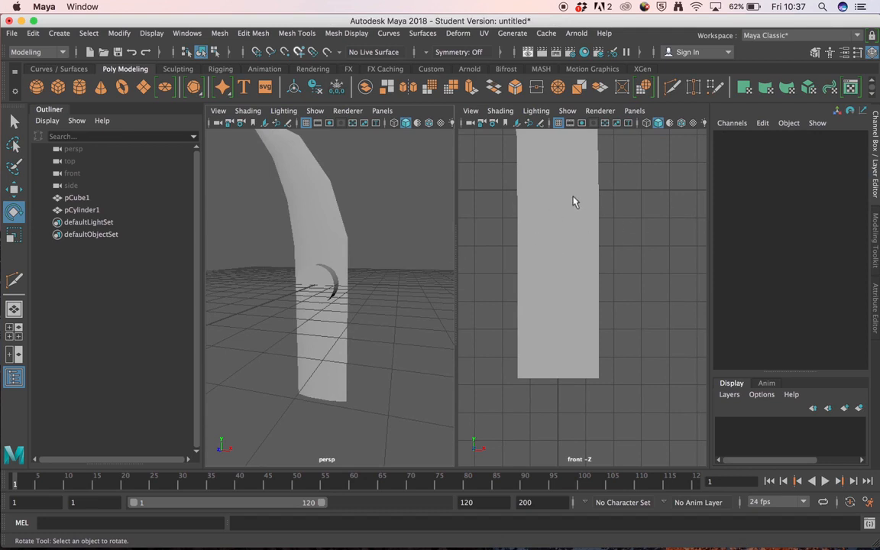
click(500, 111)
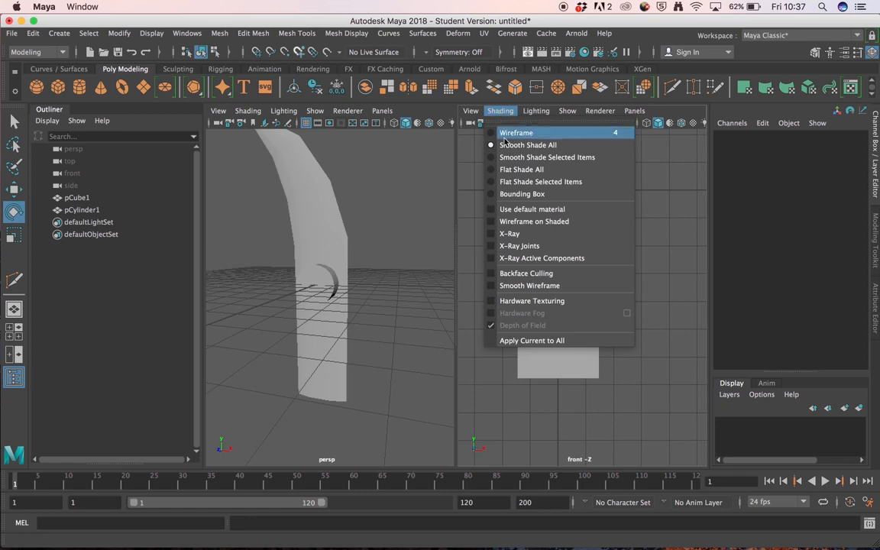
click(537, 221)
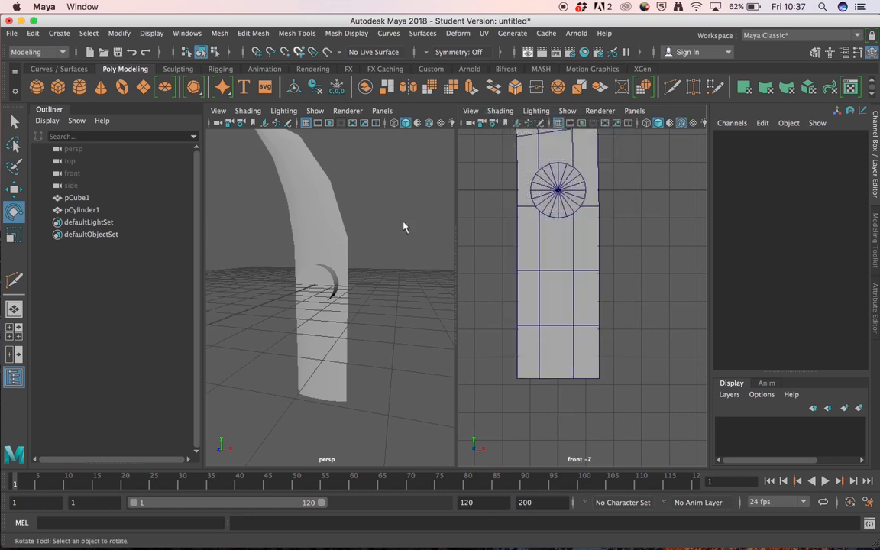
click(247, 111)
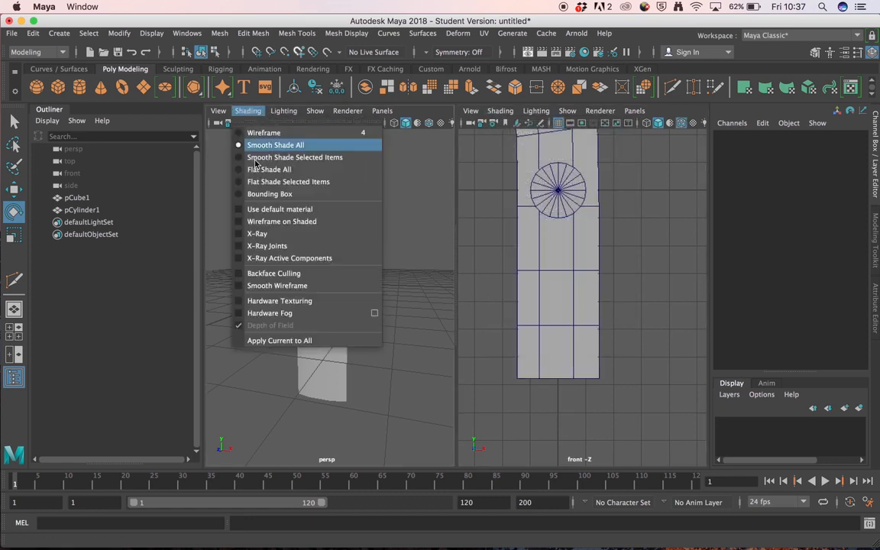
click(276, 222)
mouse_move(277, 227)
alt+mouse_down()
mouse_move(369, 265)
mouse_move(389, 256)
alt+mouse_up()
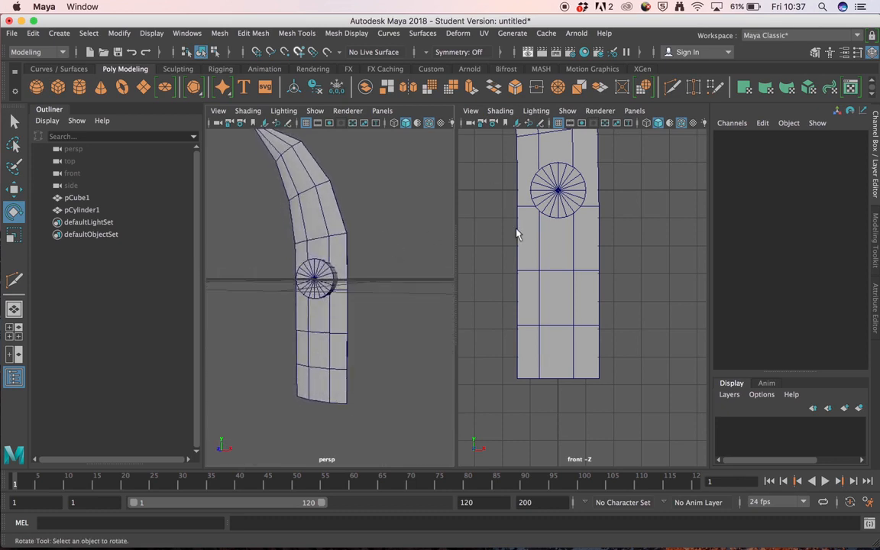
Scale the cylinder to about 0.536 in X and Z and move it to the blade's lowest inner edge crossing, about X -0.681, Y -4.857
click(582, 190)
key(r)
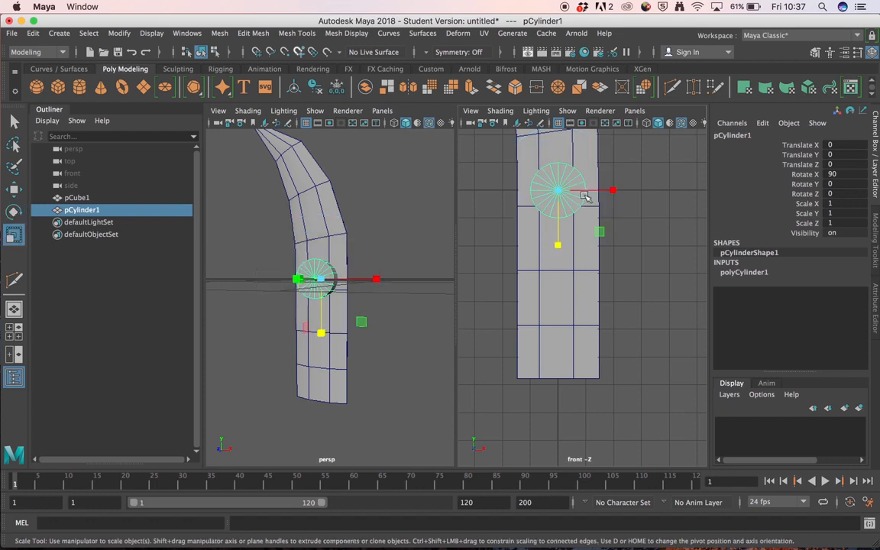
mouse_move(599, 232)
mouse_down()
mouse_move(582, 231)
mouse_move(597, 231)
mouse_up()
key(w)
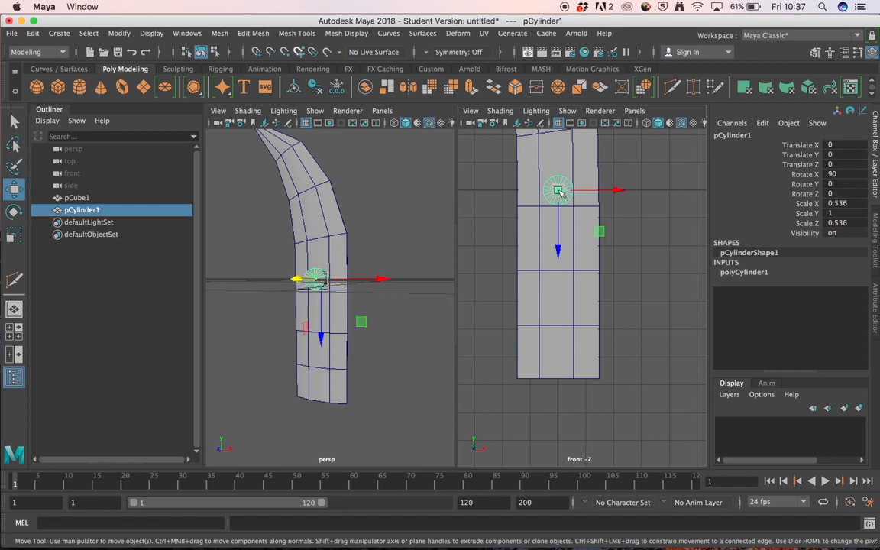
key(d)
drag(557, 190, 540, 327)
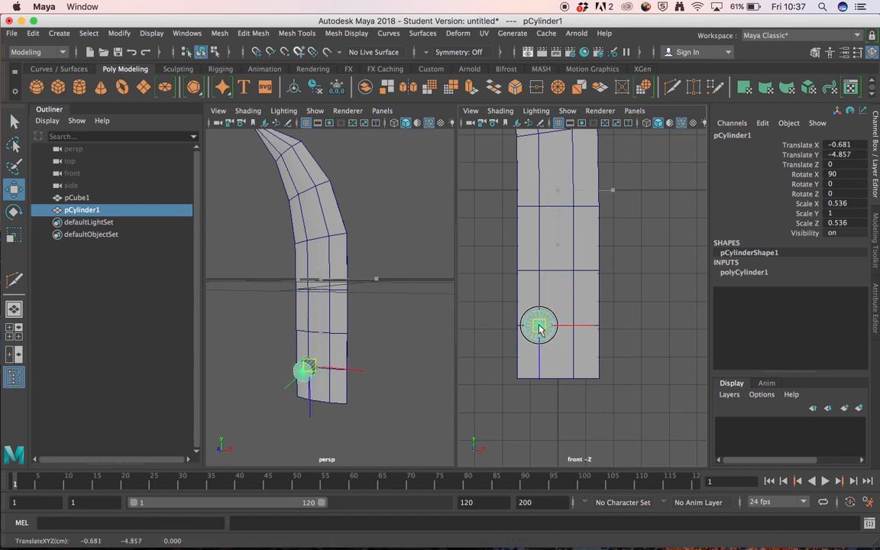
key(d)
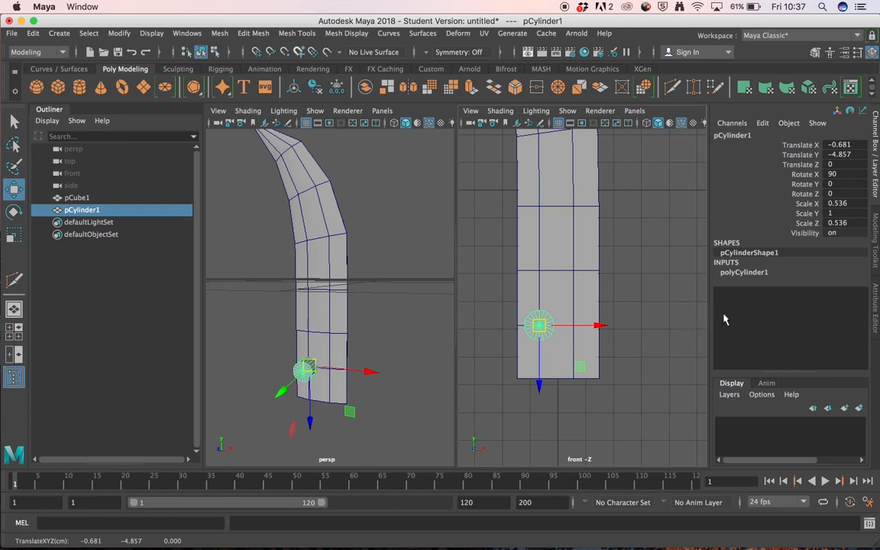
click(742, 275)
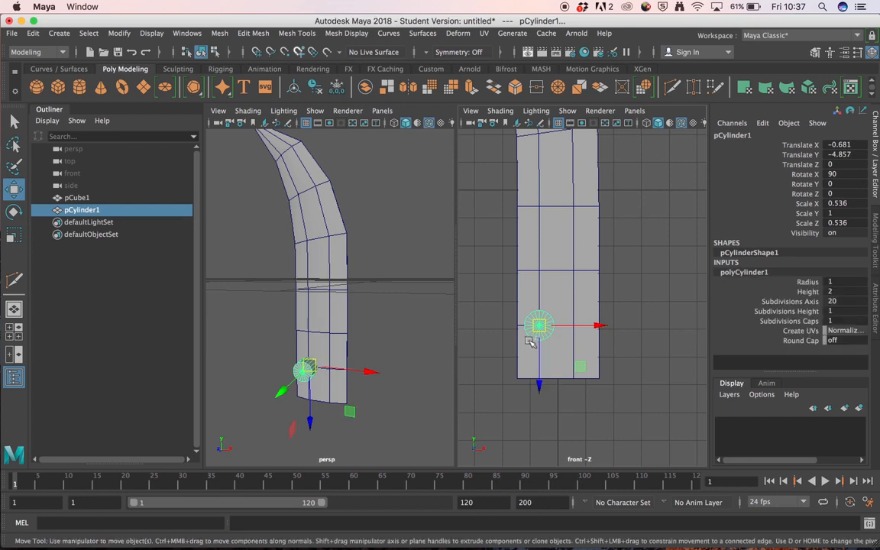
scroll(613, 337, up, 2)
alt+right_drag(612, 337, 664, 335)
alt+middle_drag(568, 365, 671, 289)
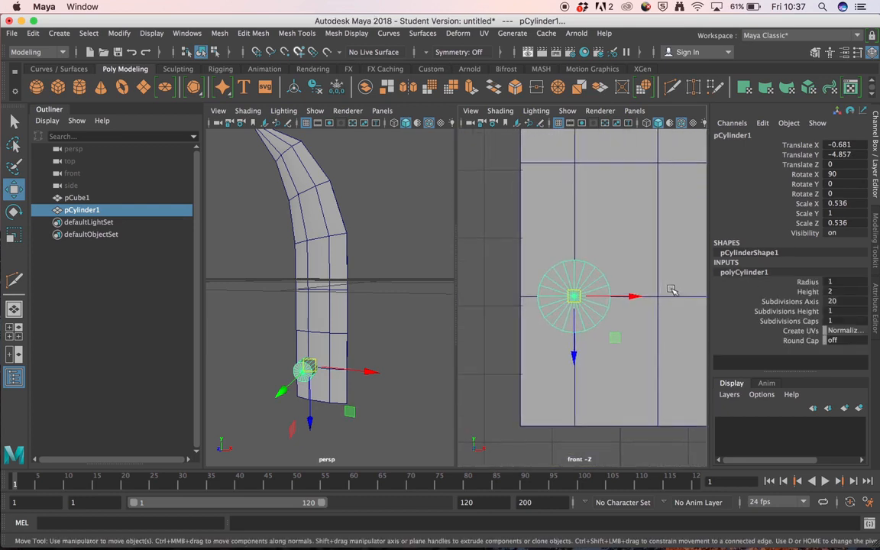
double_click(835, 300)
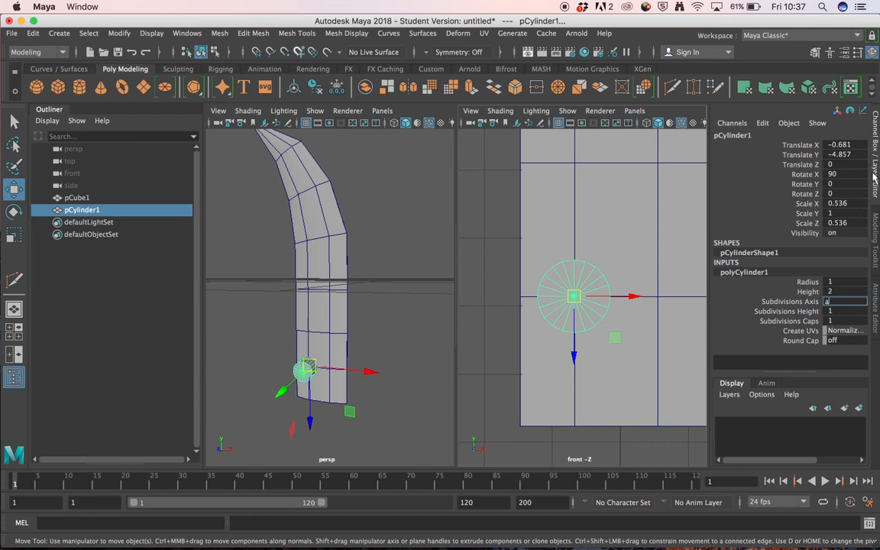
click(490, 393)
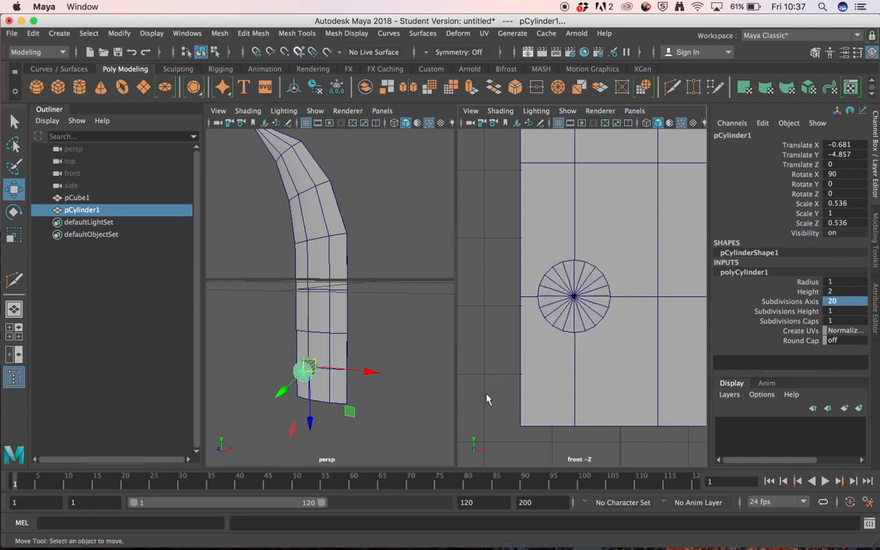
key(f)
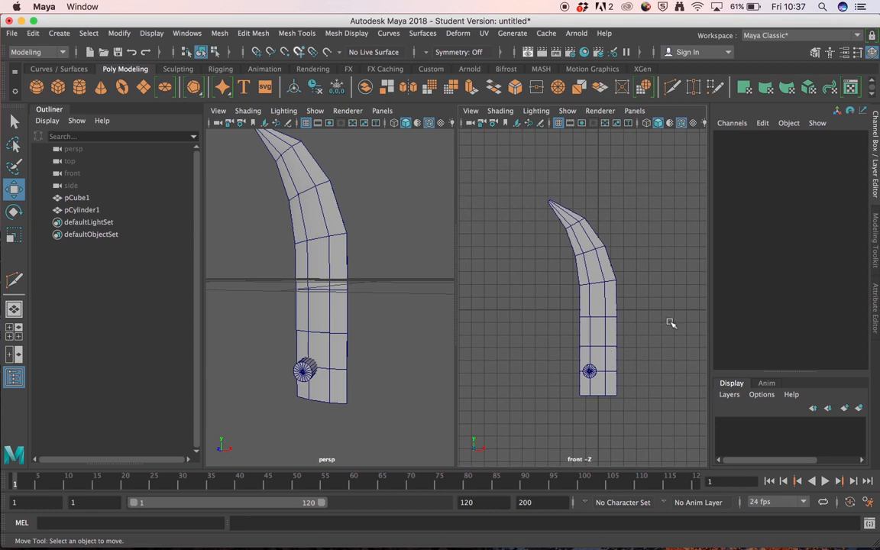
key(ctrl+a)
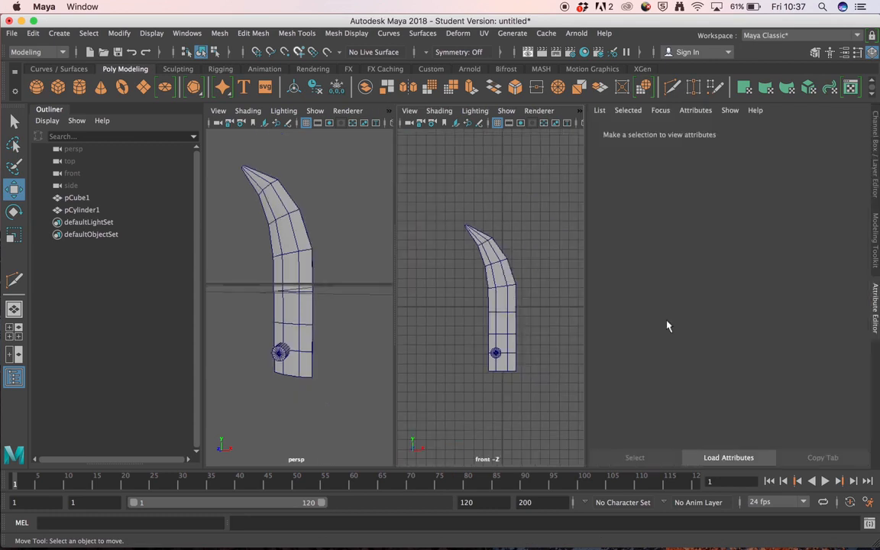
key(ctrl+a)
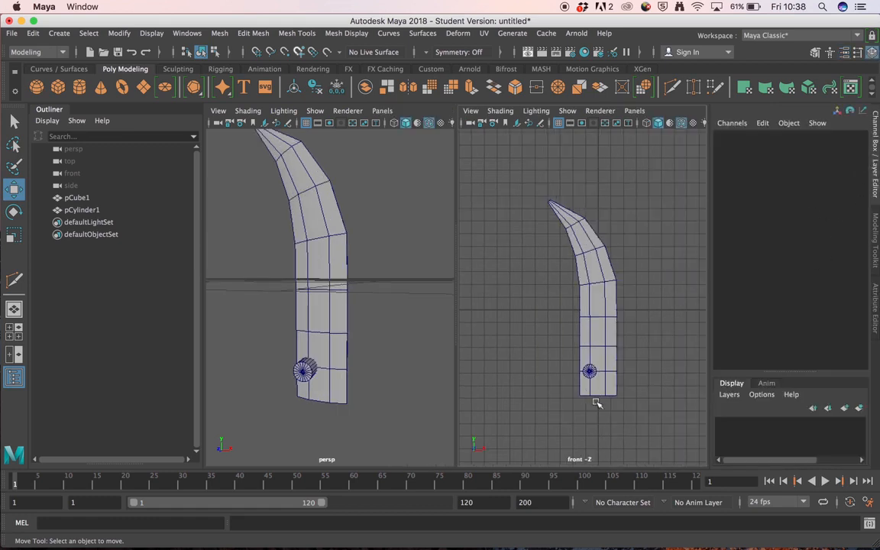
Select the cylinder near the blade's base and set its axis subdivisions to 12
scroll(546, 305, up, 5)
click(565, 303)
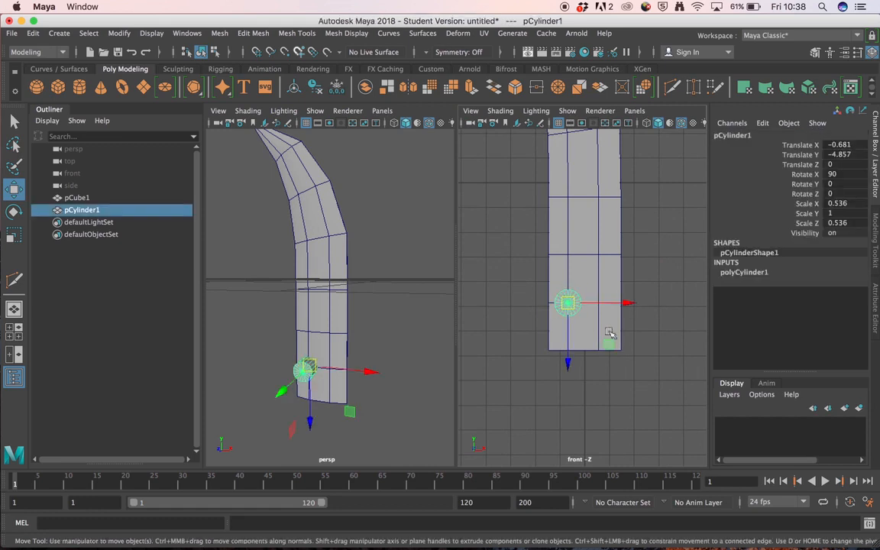
scroll(625, 330, up, 4)
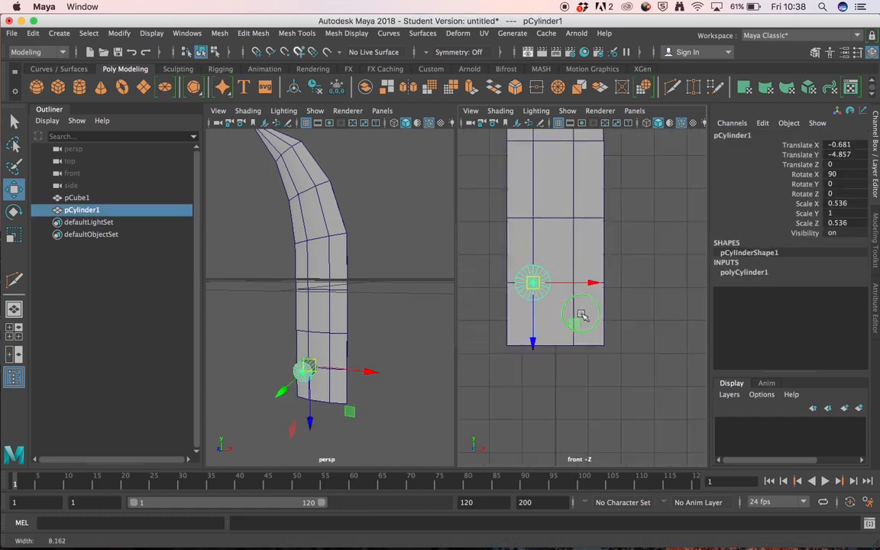
click(750, 273)
click(837, 301)
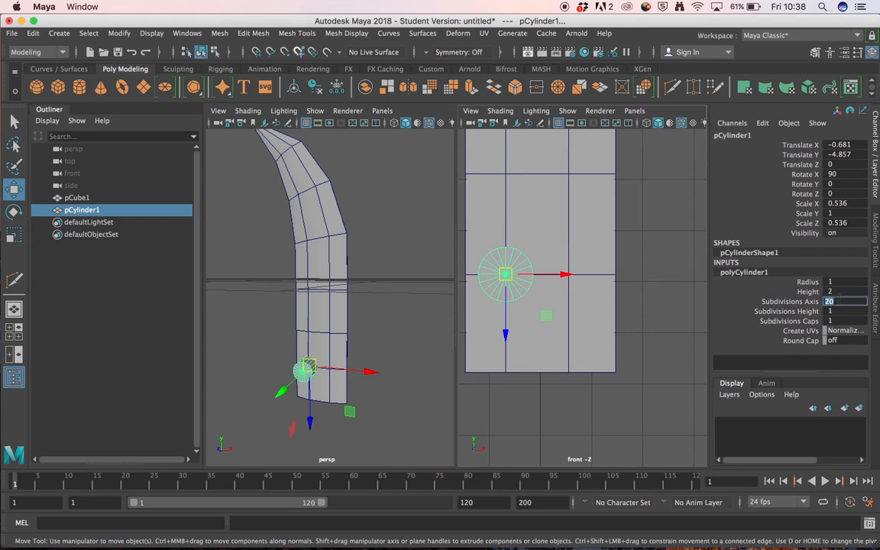
text(12)
key(Return)
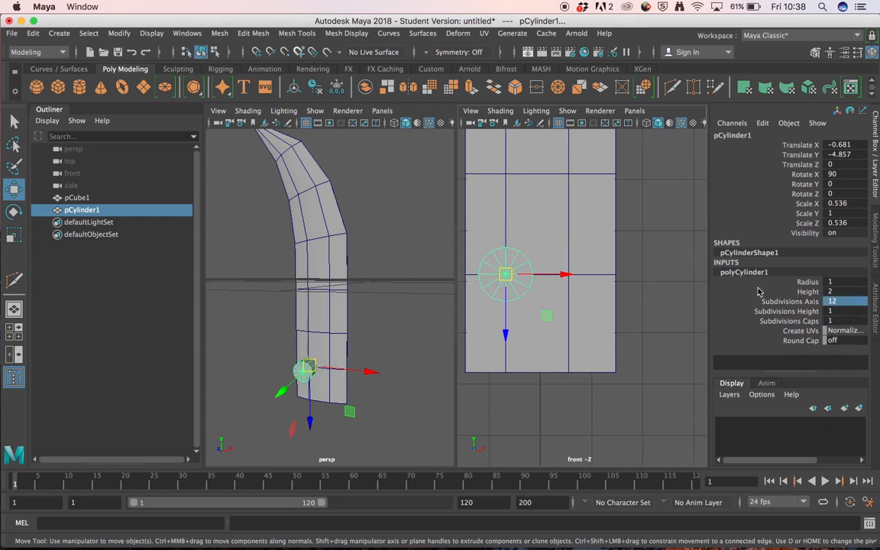
Nudge the cylinder in X to about -0.665 to align its centre with the blade's vertical edge line
click(640, 292)
click(519, 293)
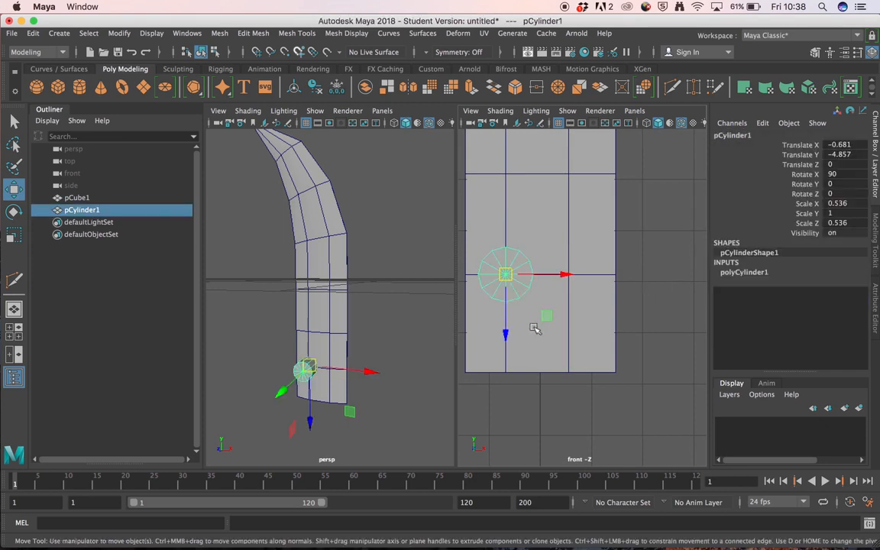
alt+middle_drag(510, 355, 525, 348)
alt+right_drag(524, 348, 576, 295)
alt+middle_drag(575, 295, 616, 315)
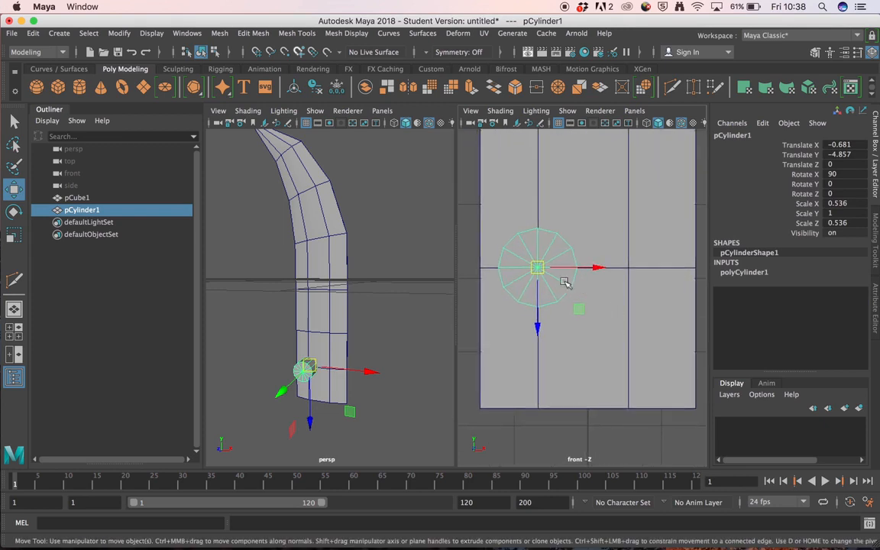
mouse_move(538, 272)
mouse_down()
mouse_move(556, 288)
mouse_move(575, 245)
mouse_move(508, 262)
mouse_move(522, 309)
mouse_move(568, 303)
mouse_move(543, 266)
mouse_move(535, 288)
mouse_move(560, 314)
mouse_move(538, 268)
mouse_move(579, 336)
mouse_move(529, 267)
mouse_move(541, 250)
mouse_move(550, 264)
mouse_move(530, 271)
mouse_move(539, 270)
mouse_up()
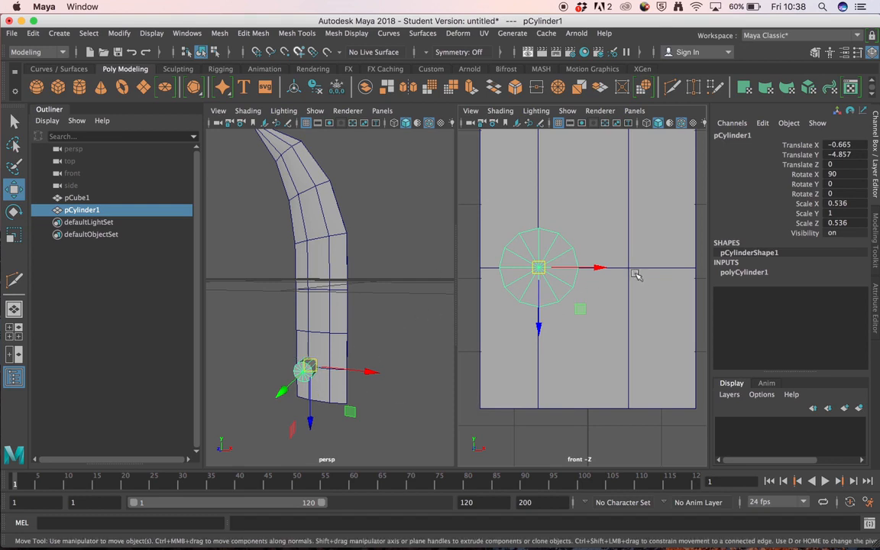
Duplicate the cylinder and move the copy up to the next horizontal edge crossing, at about Y -2.882
alt+right_drag(638, 275, 591, 265)
alt+middle_drag(591, 265, 586, 296)
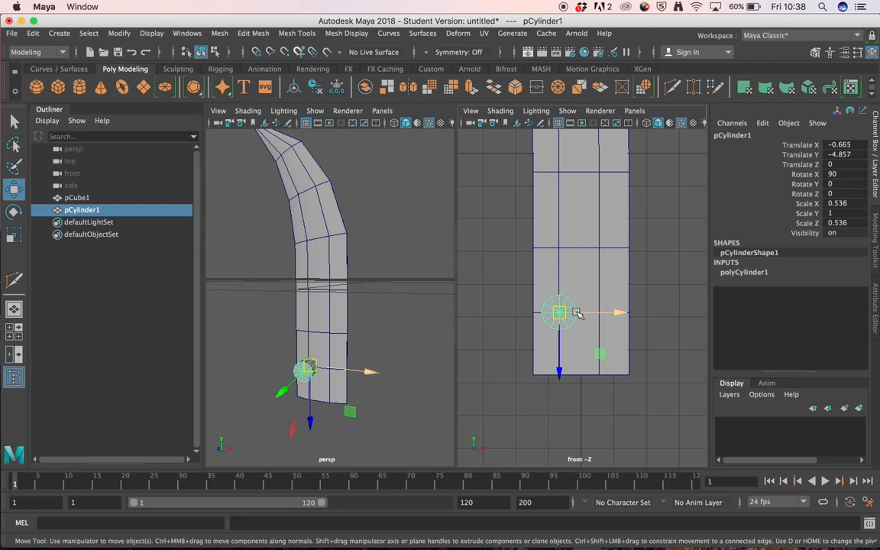
key(super+d)
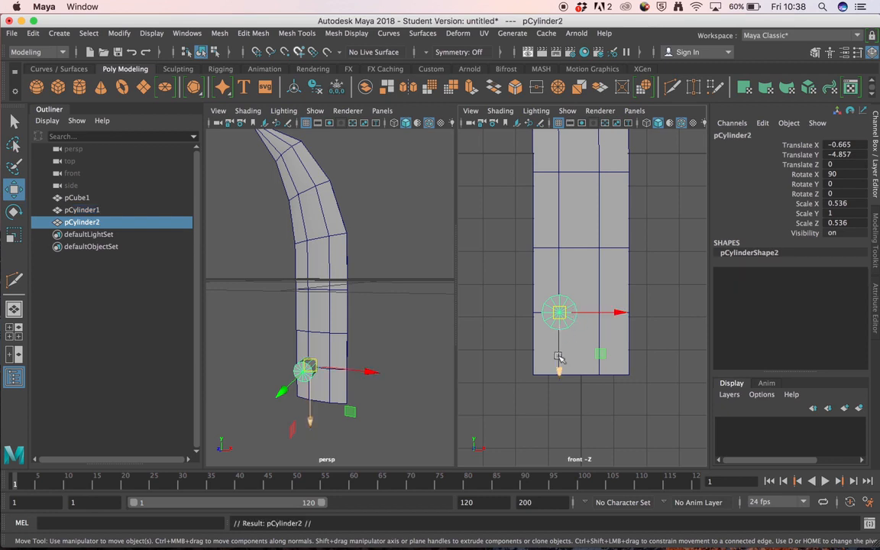
drag(559, 359, 562, 304)
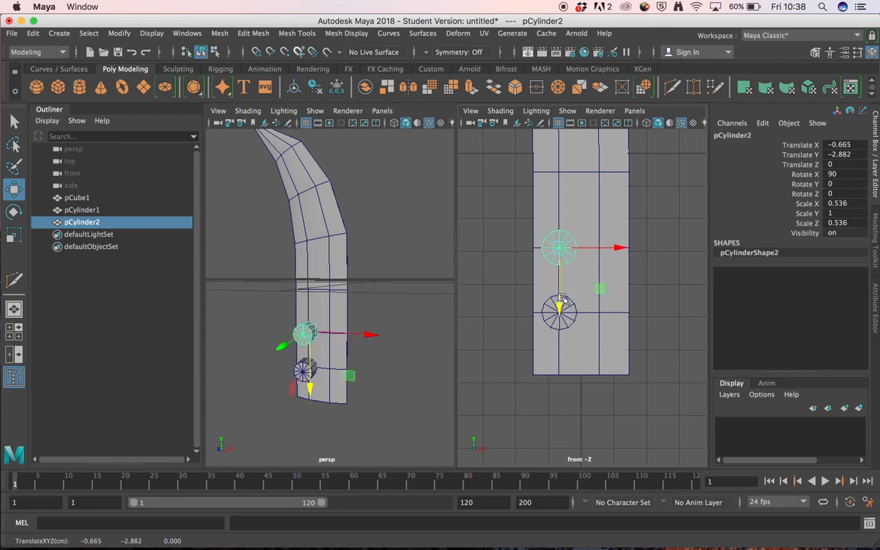
click(657, 291)
scroll(653, 296, up, 3)
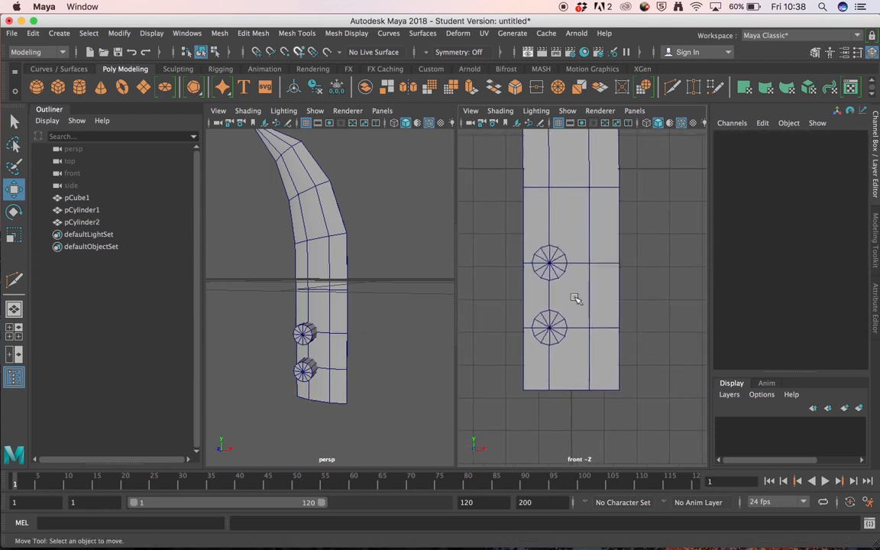
Cut the upper cylinder out of the blade with a Boolean Difference
alt+drag(346, 314, 338, 282)
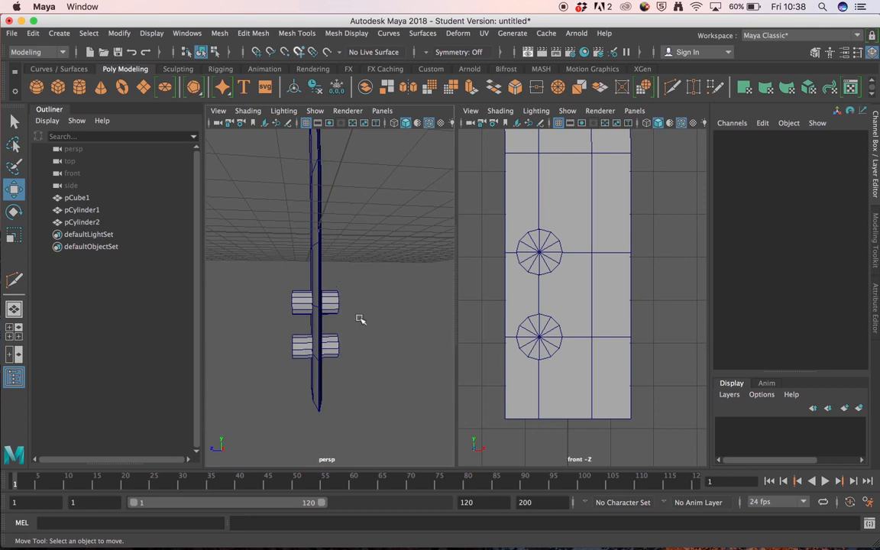
alt+drag(433, 305, 347, 337)
alt+right_drag(348, 337, 367, 333)
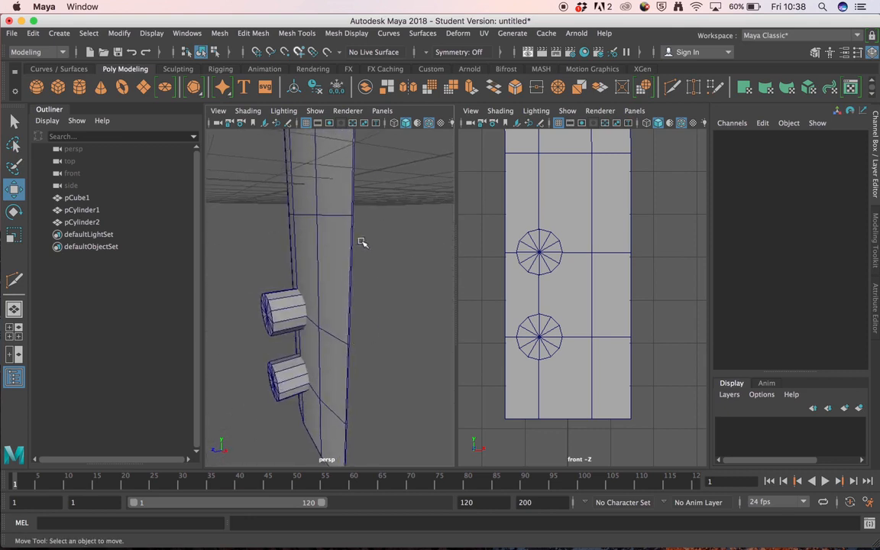
click(355, 211)
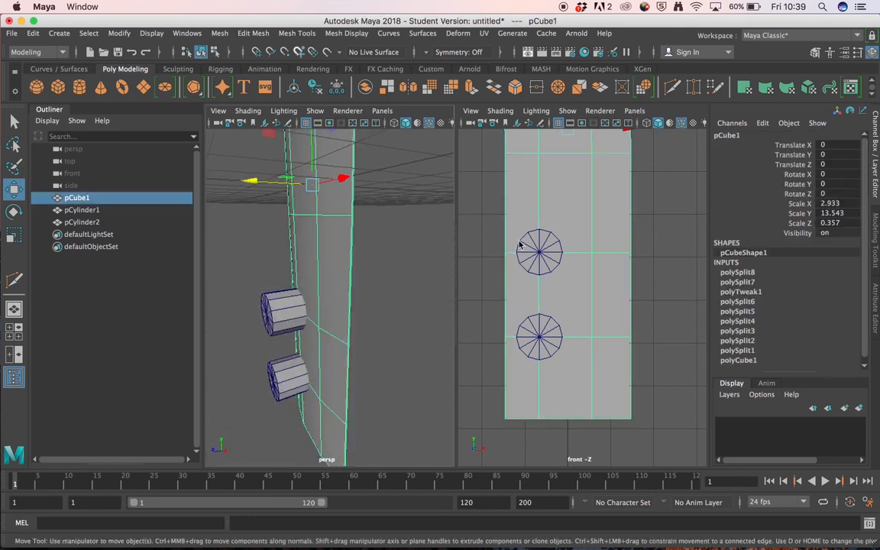
shift+click(280, 309)
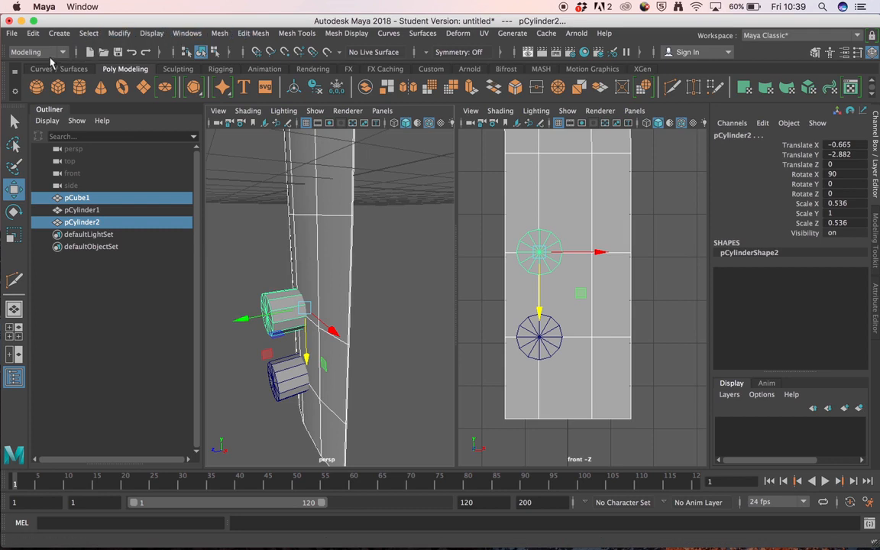
click(48, 54)
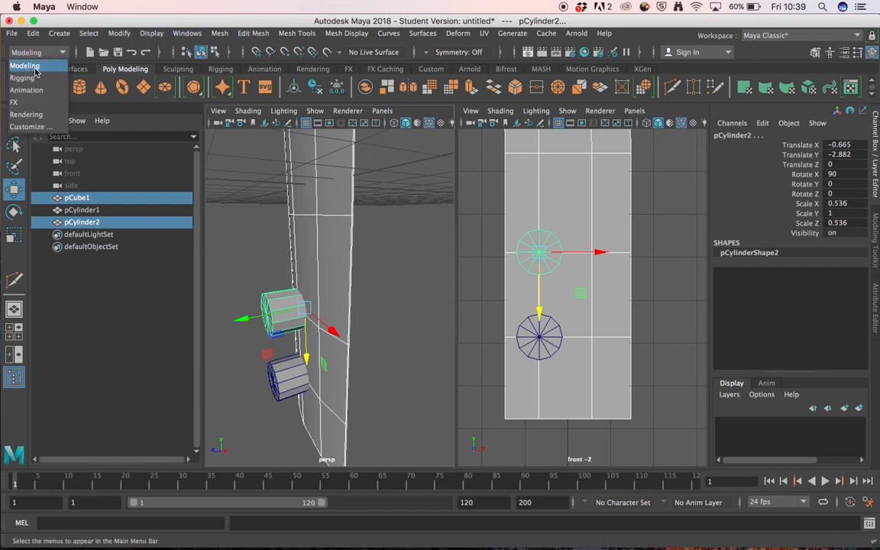
click(35, 67)
click(220, 34)
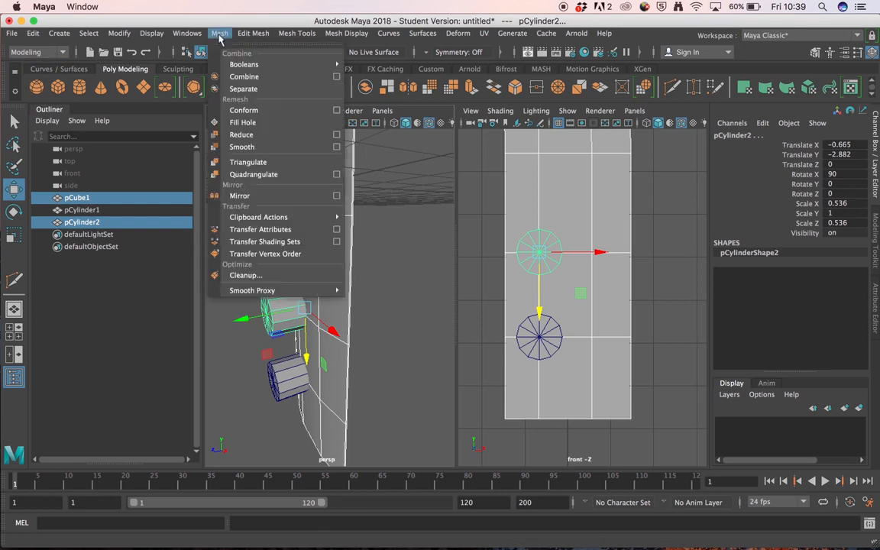
mouse_move(249, 65)
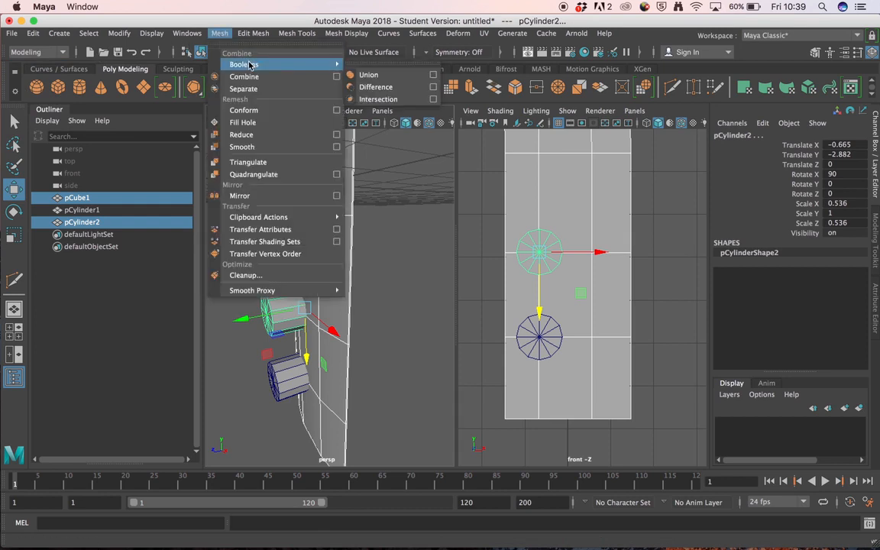
click(390, 90)
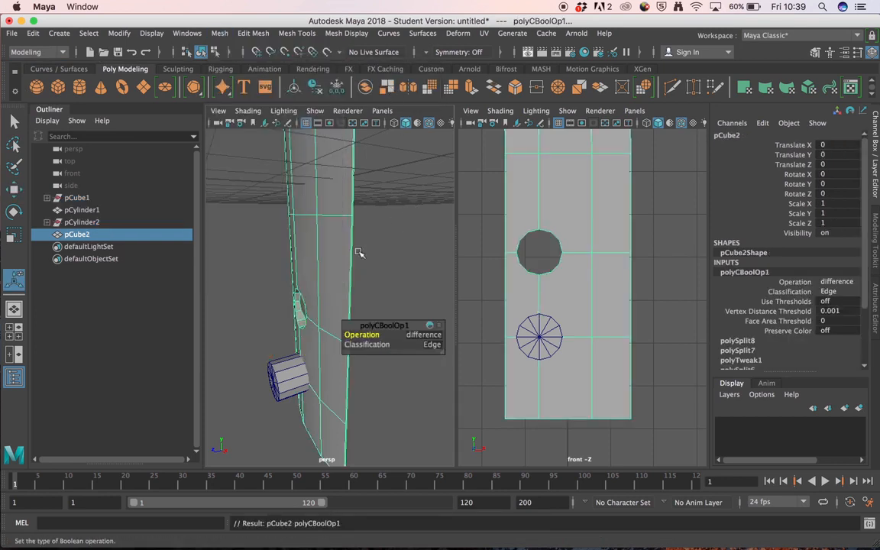
Cut the lower cylinder out of the blade with a second Boolean Difference and clear the selection
alt+drag(359, 252, 431, 226)
click(431, 226)
click(310, 305)
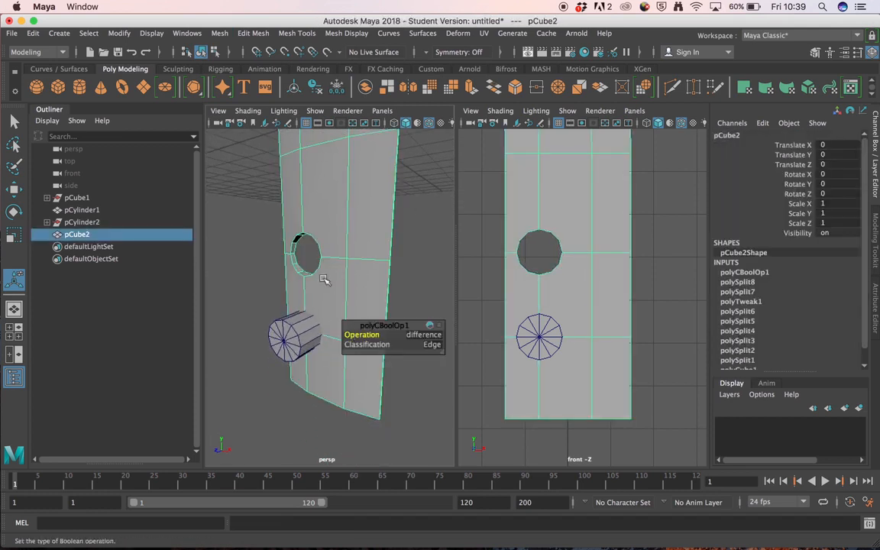
shift+click(301, 335)
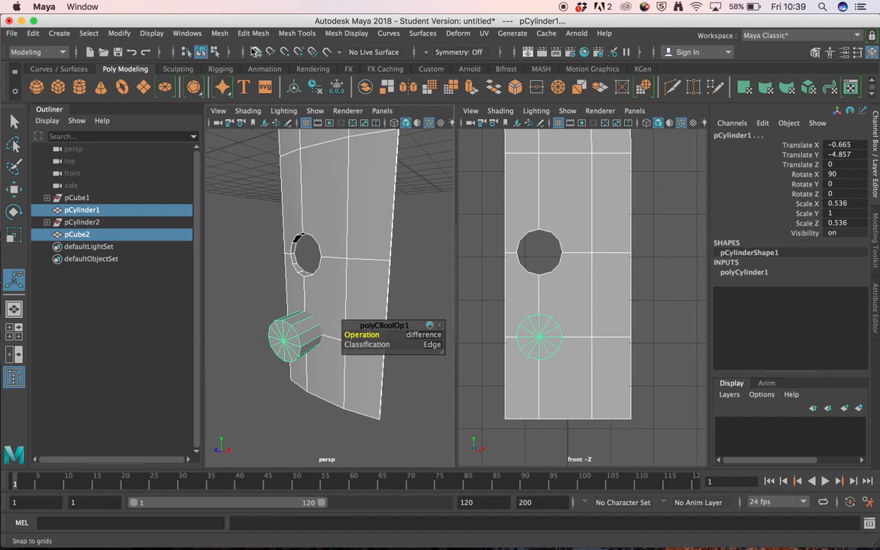
click(219, 35)
mouse_move(283, 64)
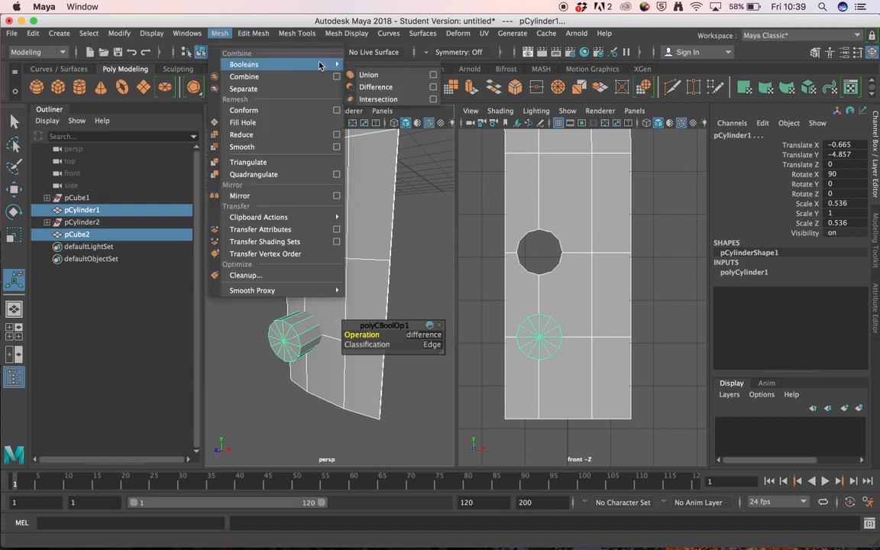
click(388, 88)
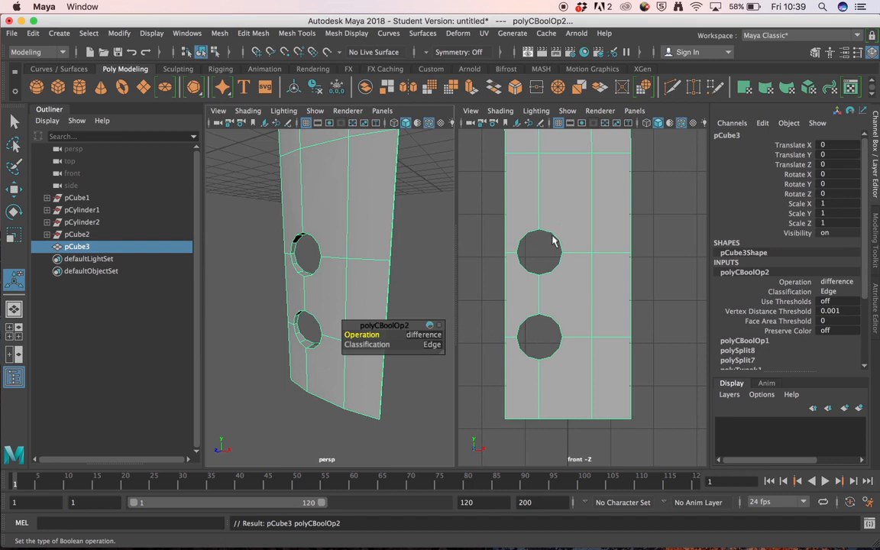
click(420, 301)
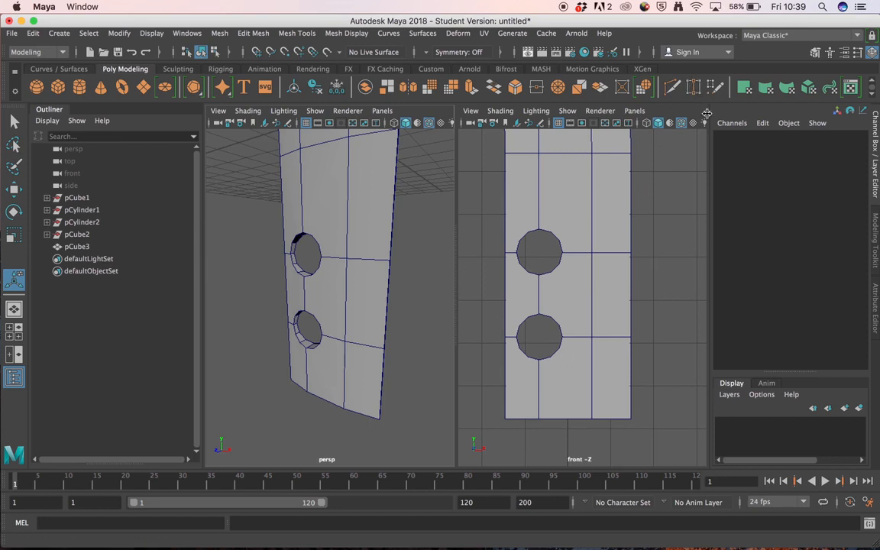
click(672, 87)
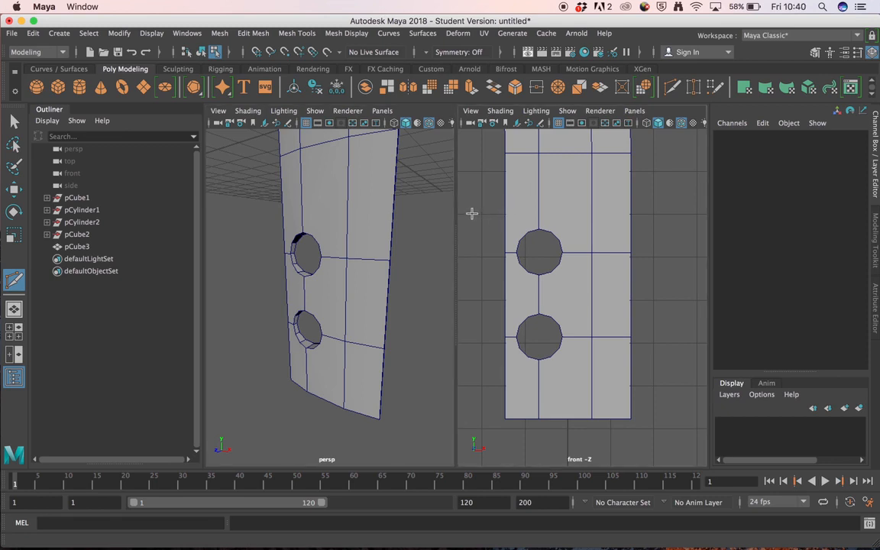
click(589, 212)
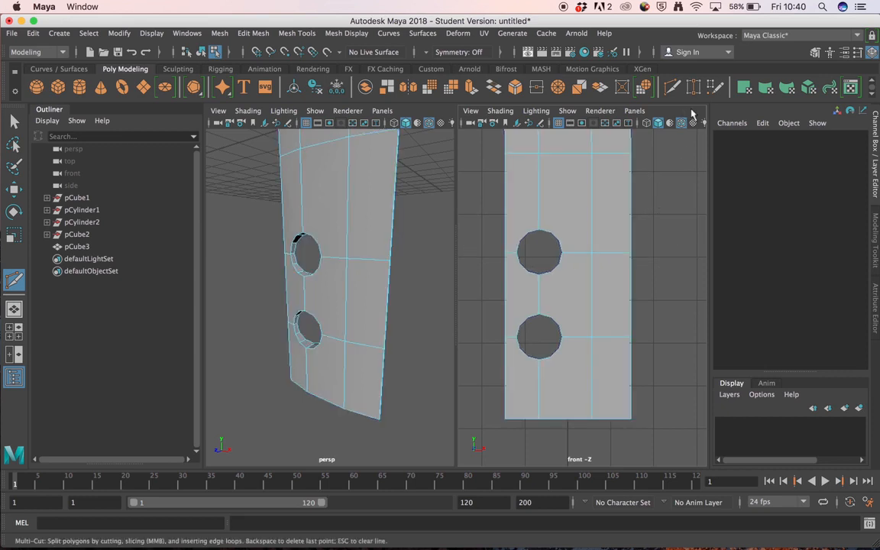
key(q)
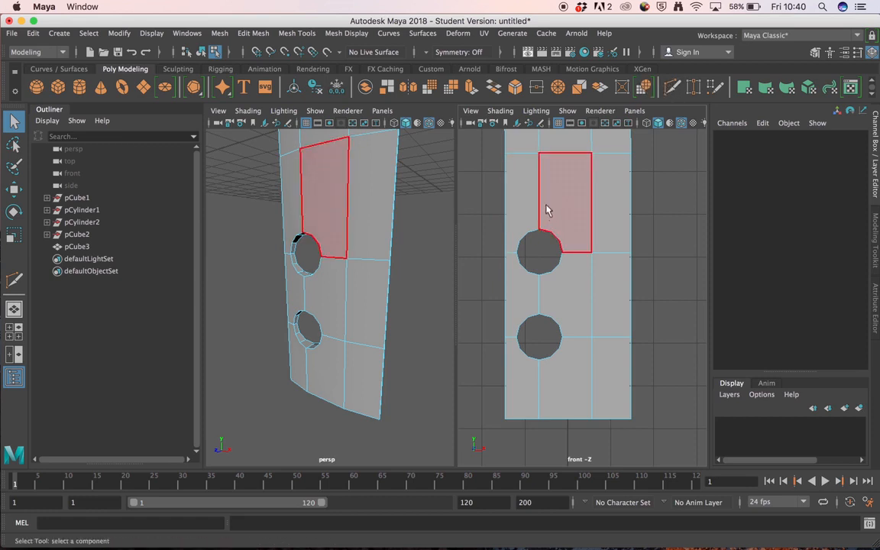
right_drag(530, 207, 583, 224)
click(667, 225)
click(584, 217)
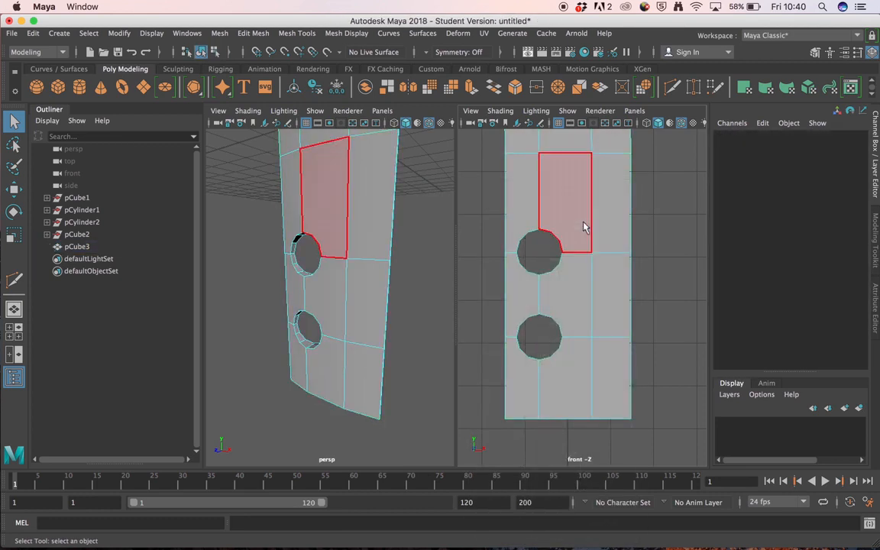
Slice three horizontal Multi-Cut lines across the blade: above the upper hole, between the two holes and below the lower hole
click(672, 86)
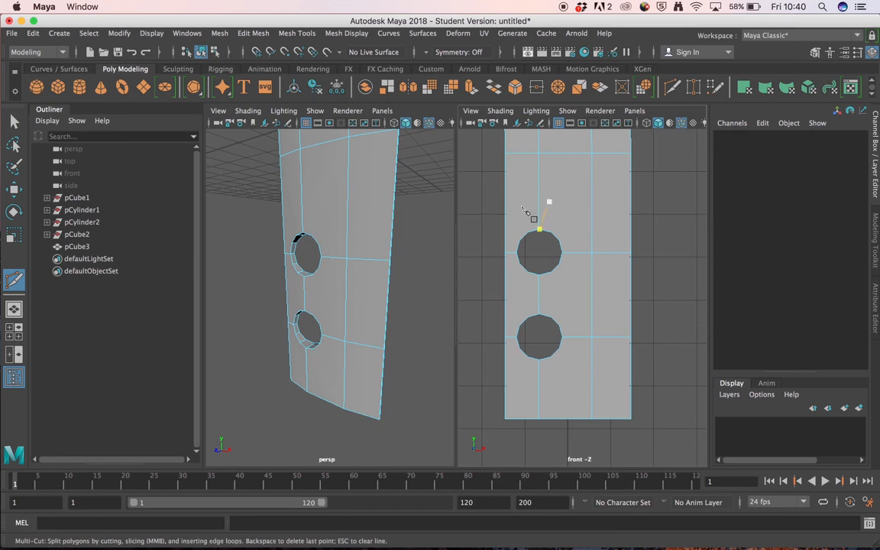
click(478, 210)
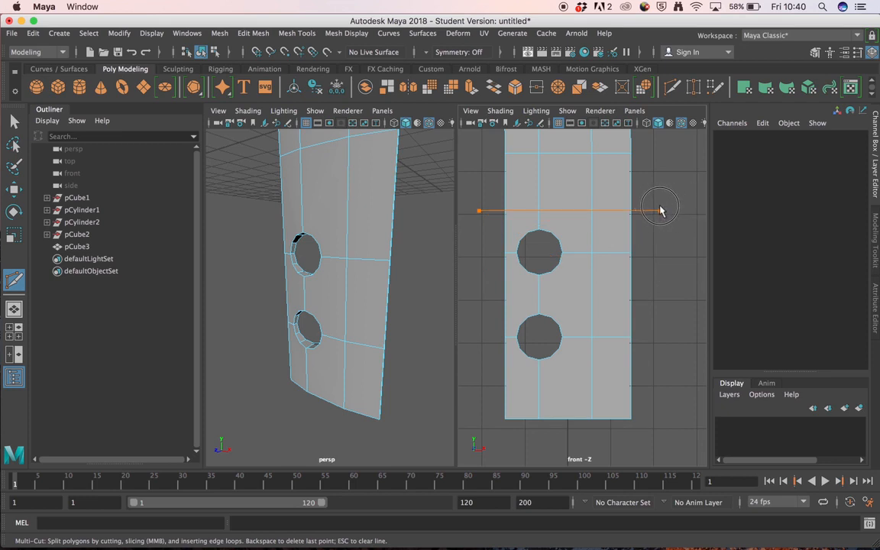
key(Escape)
click(477, 299)
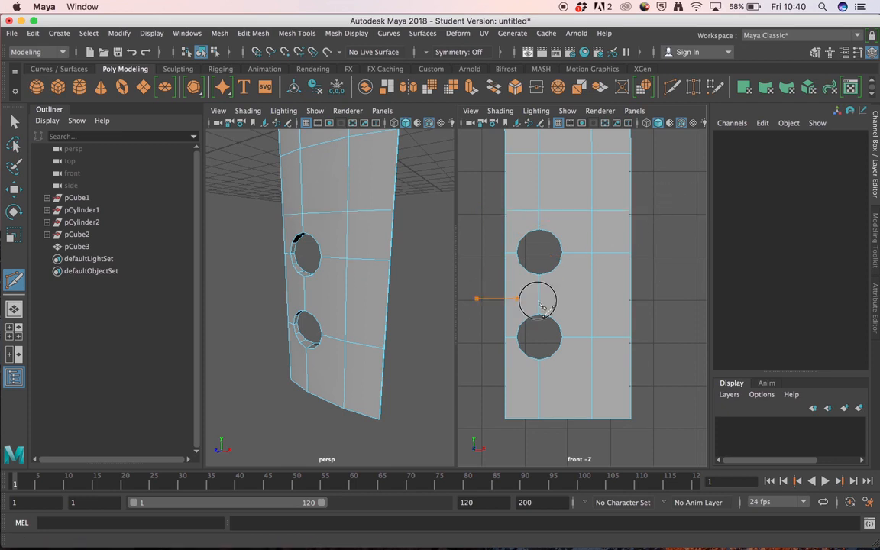
drag(538, 301, 667, 303)
drag(483, 389, 690, 391)
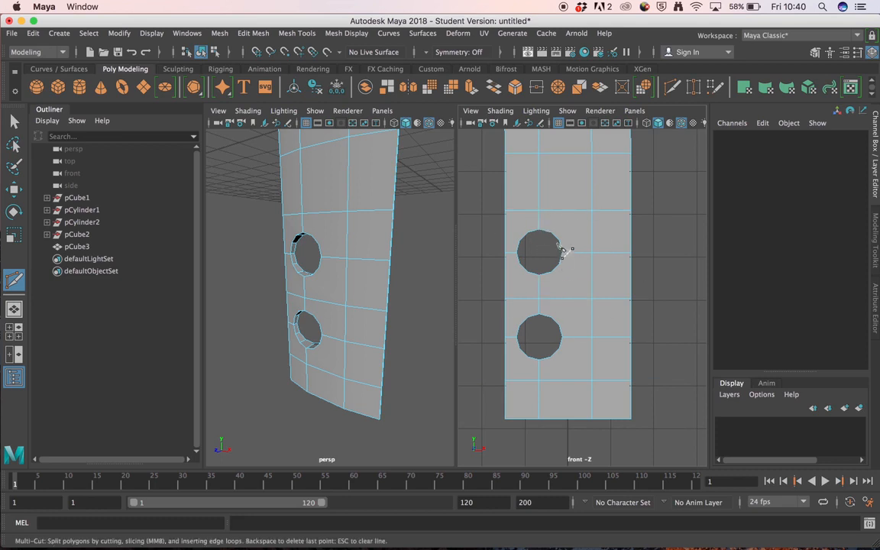
Examine the inner wall faces and rim corners of the upper hole up close
click(560, 239)
key(Escape)
mouse_move(304, 287)
alt+mouse_down()
mouse_move(342, 216)
mouse_move(387, 245)
mouse_move(366, 227)
mouse_move(353, 334)
mouse_move(313, 300)
alt+mouse_up()
scroll(367, 228, up, 5)
scroll(309, 298, up, 5)
alt+middle_drag(355, 295, 388, 340)
scroll(367, 320, down, 3)
alt+drag(368, 321, 362, 307)
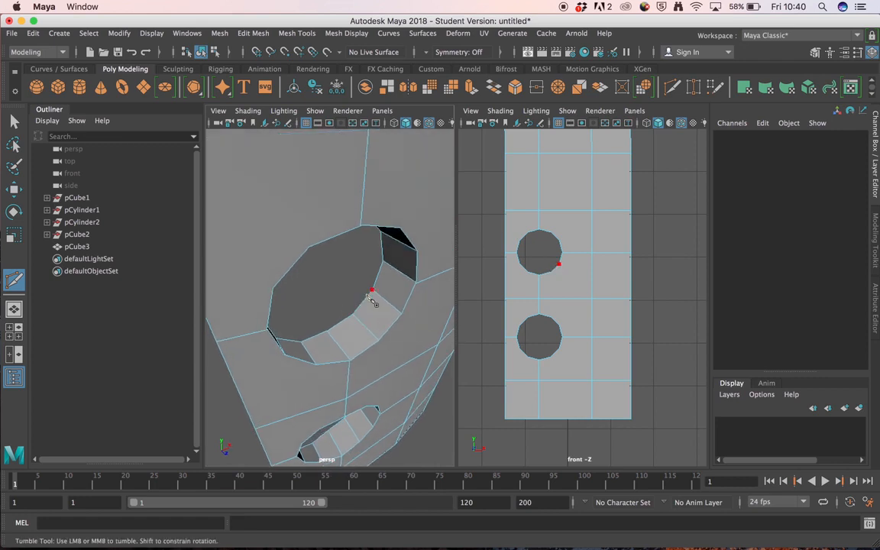
key(q)
click(409, 264)
click(355, 244)
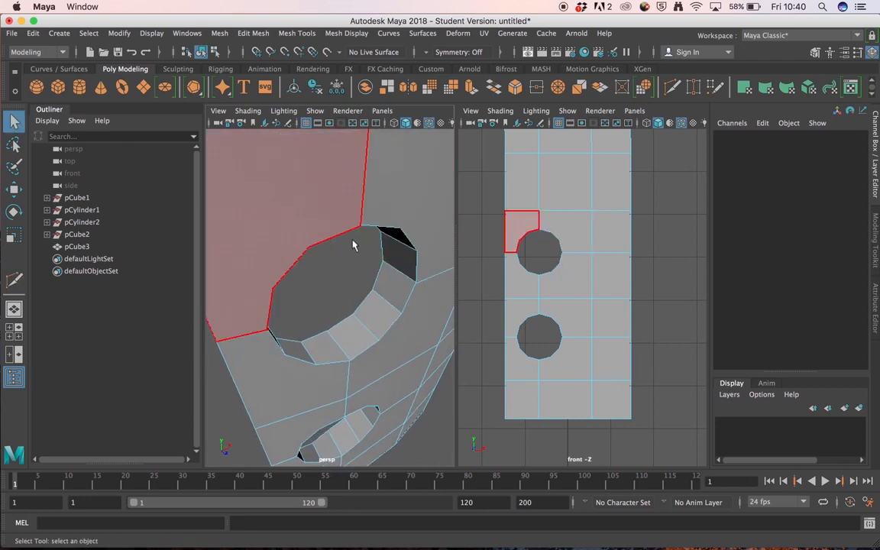
click(388, 253)
click(369, 304)
click(348, 336)
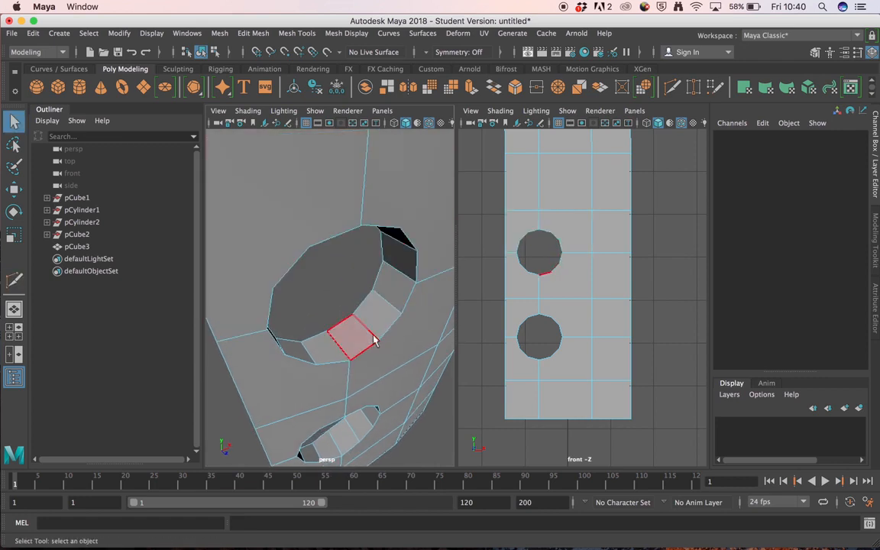
click(373, 364)
click(359, 352)
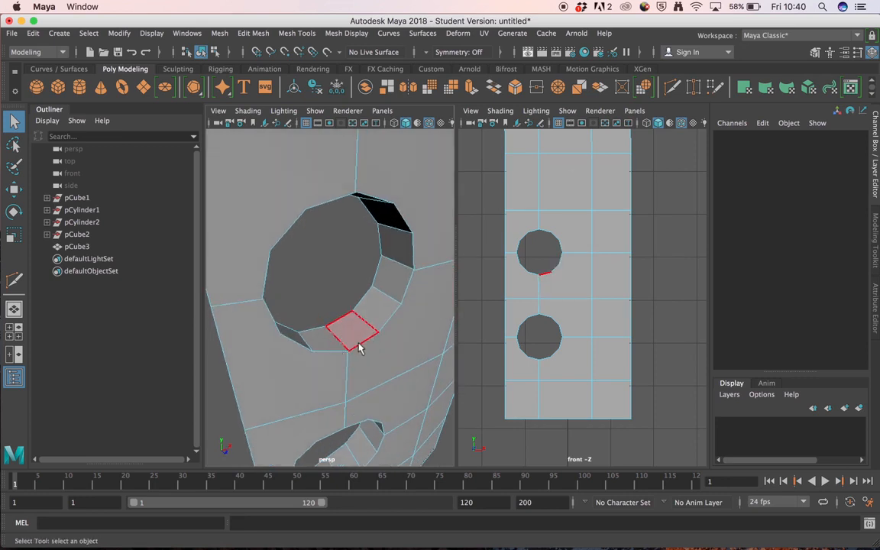
Switch the blade to vertex mode and inspect where its edge lines meet the upper hole's rim
key(F8)
right_drag(360, 186, 297, 185)
alt+drag(413, 336, 346, 348)
scroll(367, 363, up, 5)
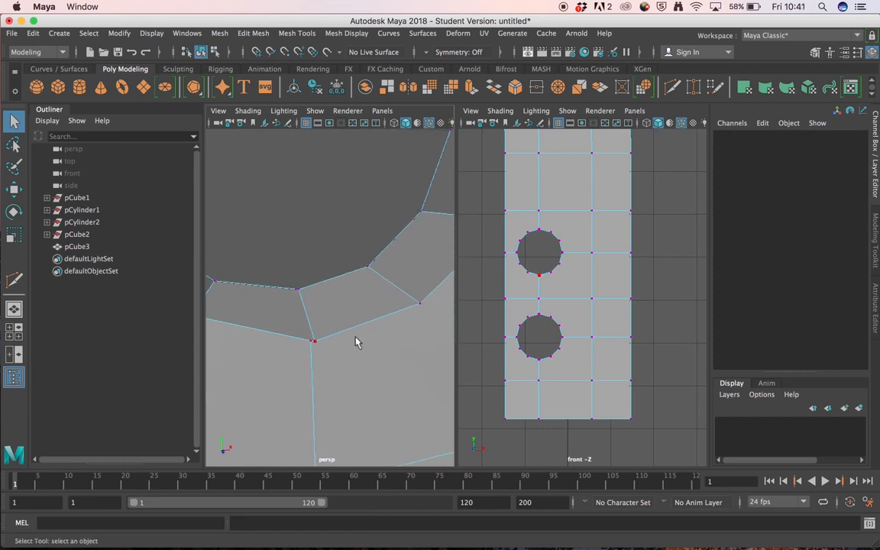
scroll(357, 338, down, 5)
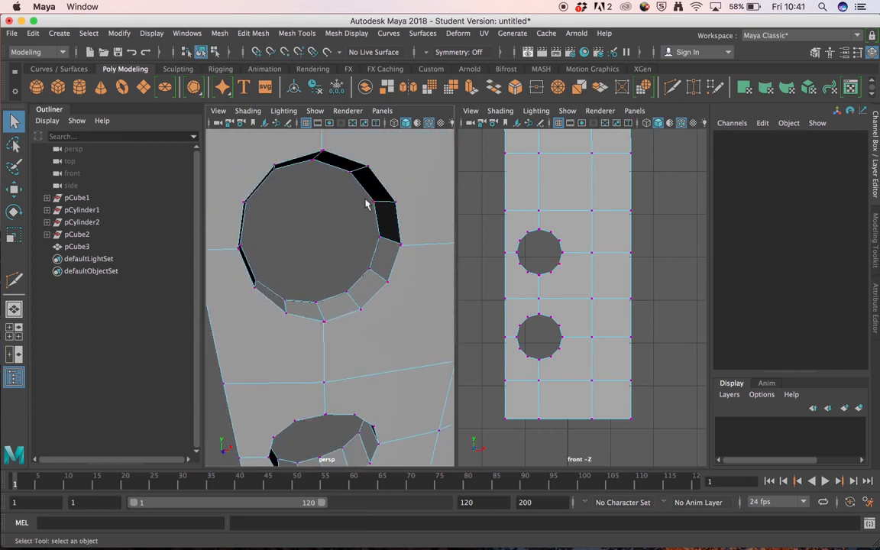
alt+drag(241, 294, 330, 265)
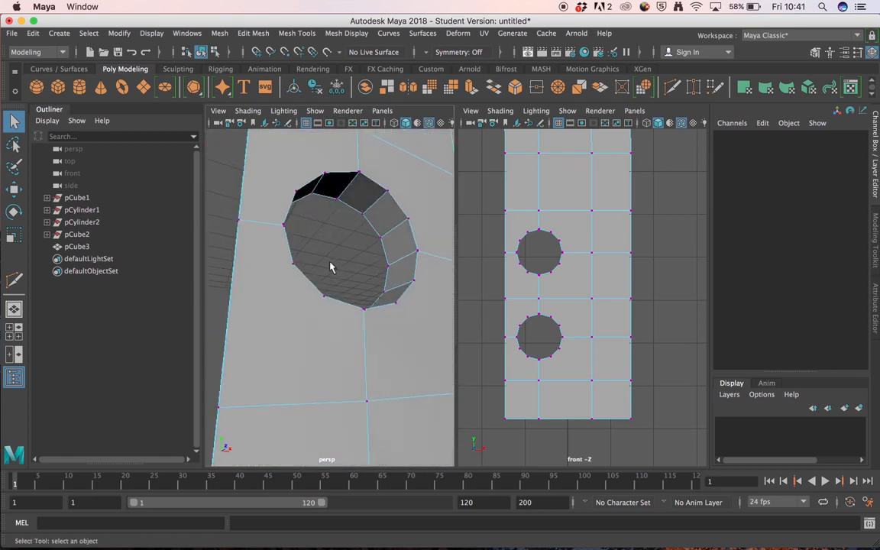
Target Weld the vertical edge line's end vertex to the neighbouring rim corner at the bottom of the upper hole
click(695, 88)
alt+drag(353, 378, 350, 387)
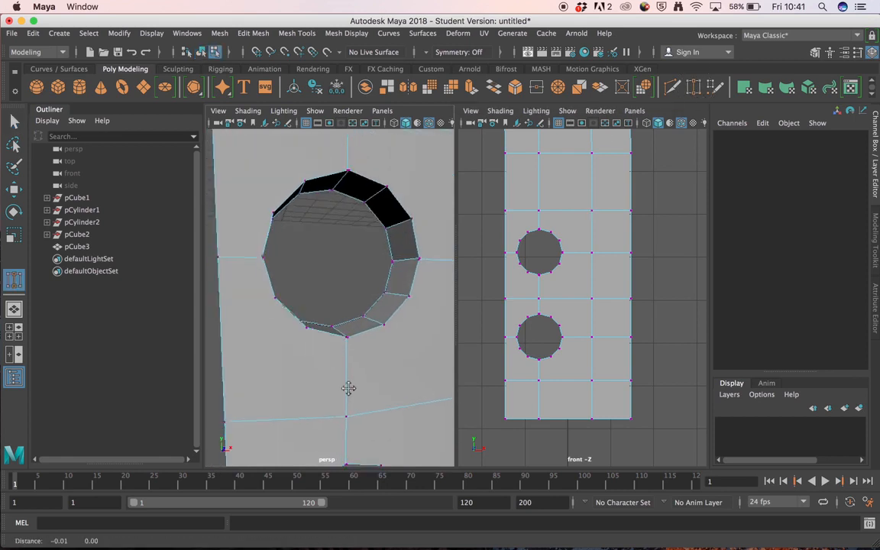
alt+right_drag(349, 387, 428, 351)
alt+drag(420, 345, 400, 352)
alt+right_drag(359, 349, 374, 353)
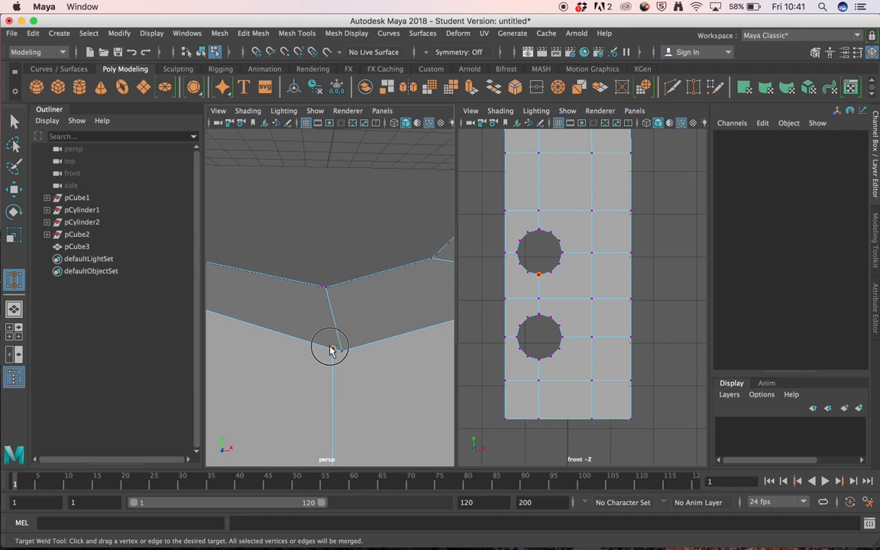
Weld the vertical edge line's end vertex to the adjacent rim corner at the top of the upper hole
alt+right_drag(388, 350, 317, 385)
alt+middle_drag(321, 241, 348, 320)
alt+right_drag(340, 281, 398, 272)
drag(370, 241, 386, 232)
Weld the horizontal edge line's end vertex to the rim corner on the upper hole's left side
alt+right_drag(389, 312, 328, 317)
alt+middle_drag(315, 332, 340, 281)
alt+drag(340, 281, 310, 271)
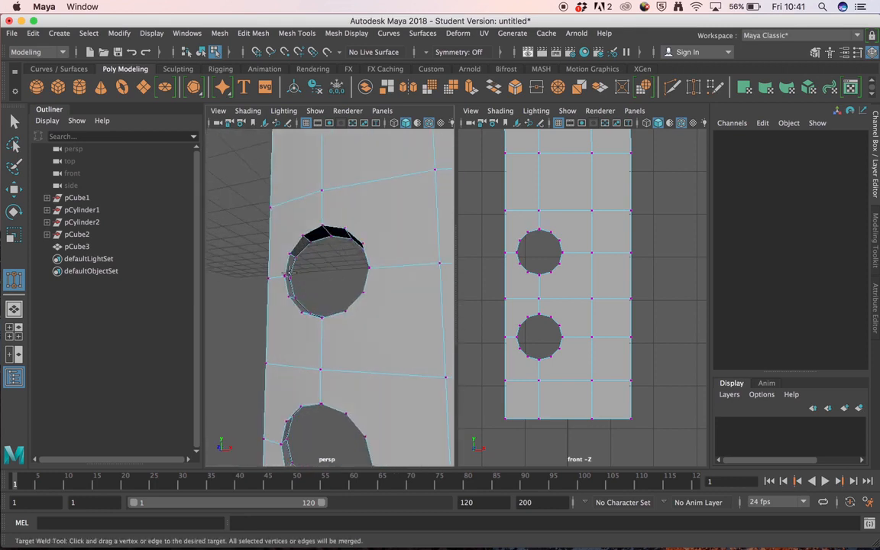
alt+right_drag(298, 277, 356, 277)
alt+middle_drag(265, 277, 330, 299)
alt+right_drag(304, 298, 368, 313)
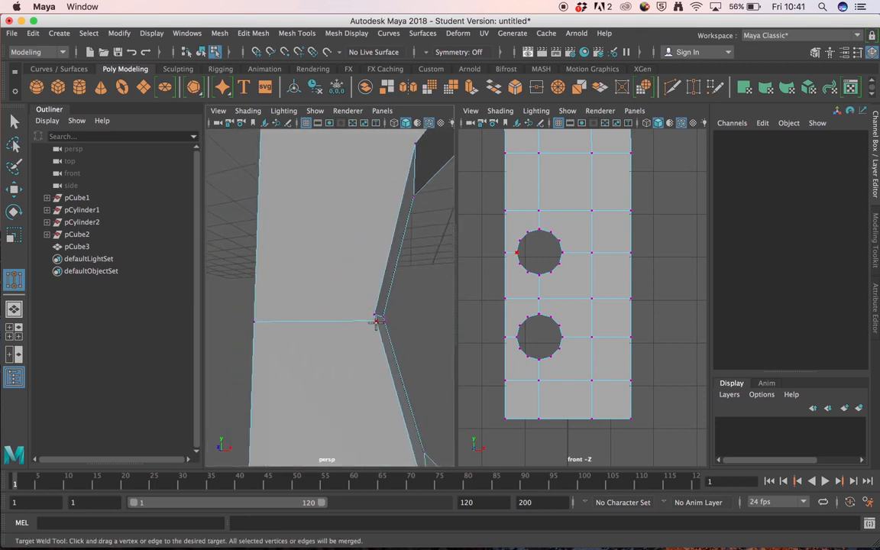
drag(370, 300, 375, 314)
Weld the horizontal edge line's end vertex to the rim corner on the upper hole's right side
alt+right_drag(420, 309, 385, 302)
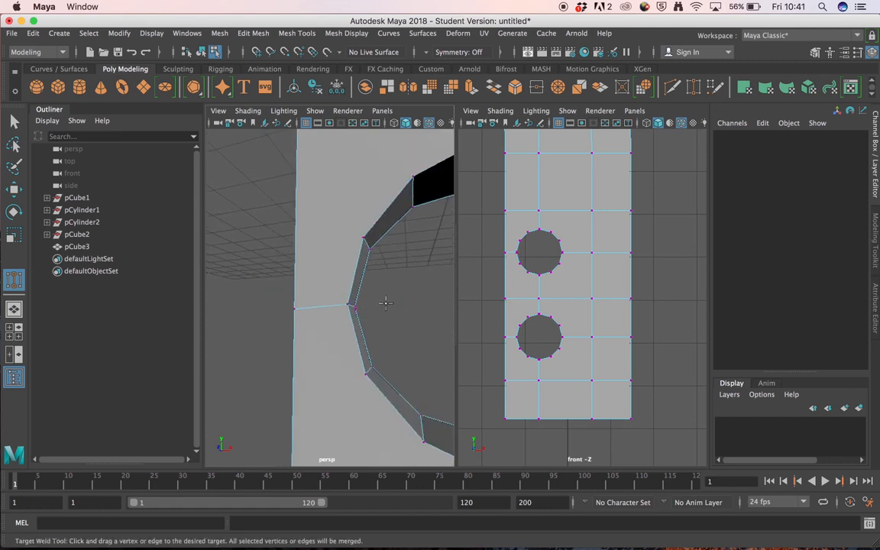
alt+middle_drag(385, 302, 276, 290)
alt+drag(410, 264, 429, 273)
alt+middle_drag(429, 273, 275, 279)
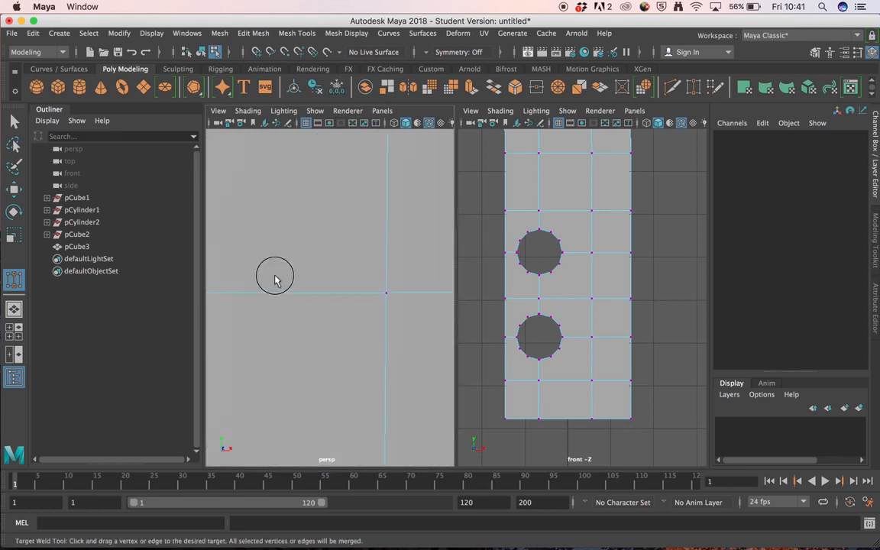
alt+drag(275, 279, 315, 283)
mouse_move(341, 320)
mouse_down()
mouse_move(344, 312)
mouse_move(345, 322)
mouse_up()
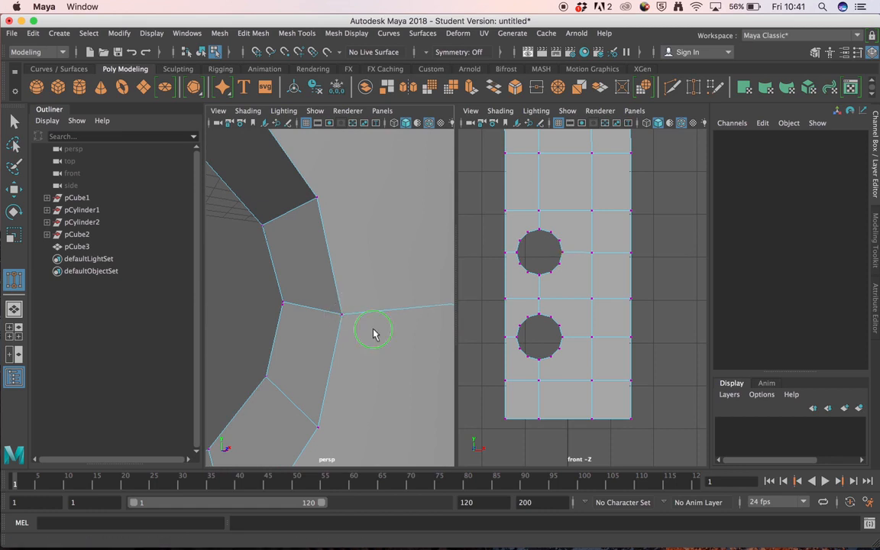
Target Weld the vertical edge line's end vertex to the neighbouring rim corner at the top of the lower hole
alt+right_drag(374, 330, 236, 243)
alt+middle_drag(287, 345, 323, 321)
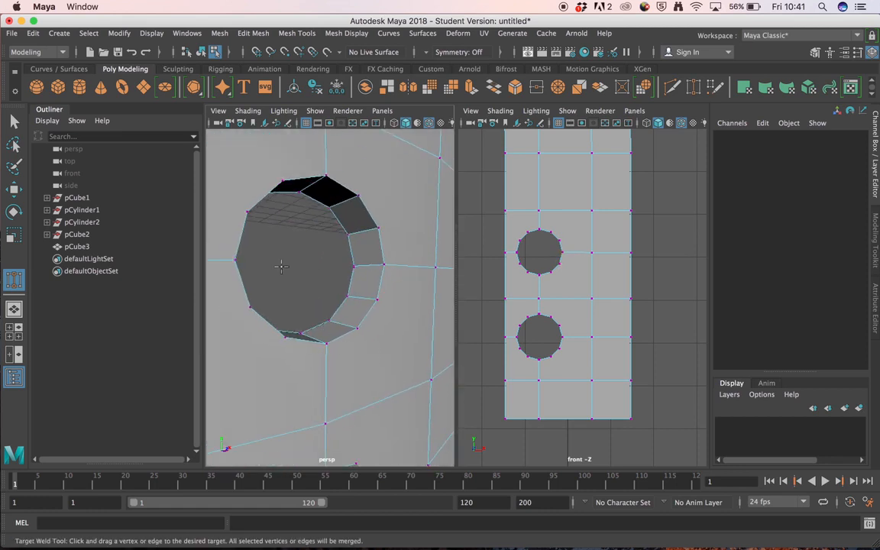
alt+right_drag(377, 362, 358, 398)
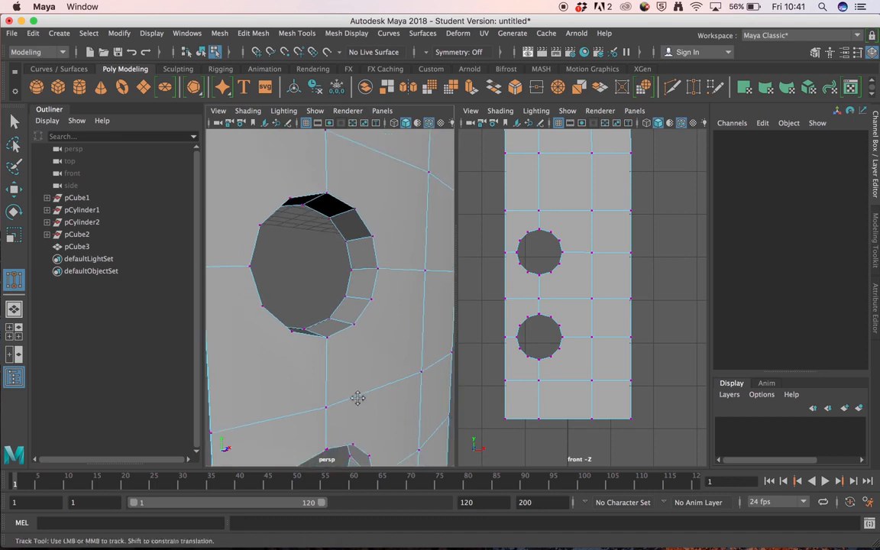
alt+middle_drag(350, 216, 308, 265)
alt+drag(309, 265, 358, 269)
alt+middle_drag(357, 269, 428, 310)
alt+right_drag(348, 271, 414, 275)
alt+middle_drag(414, 275, 313, 281)
alt+right_drag(333, 282, 359, 277)
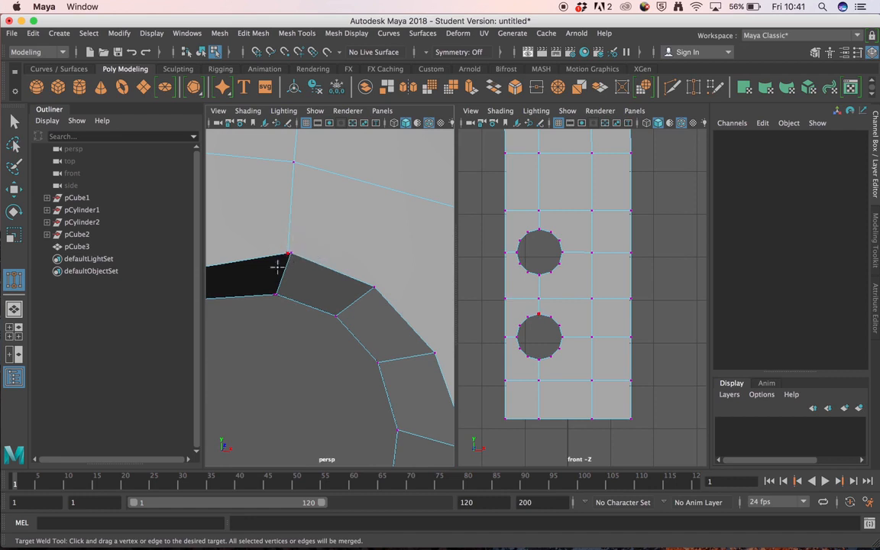
alt+drag(277, 267, 303, 306)
alt+right_drag(303, 306, 321, 311)
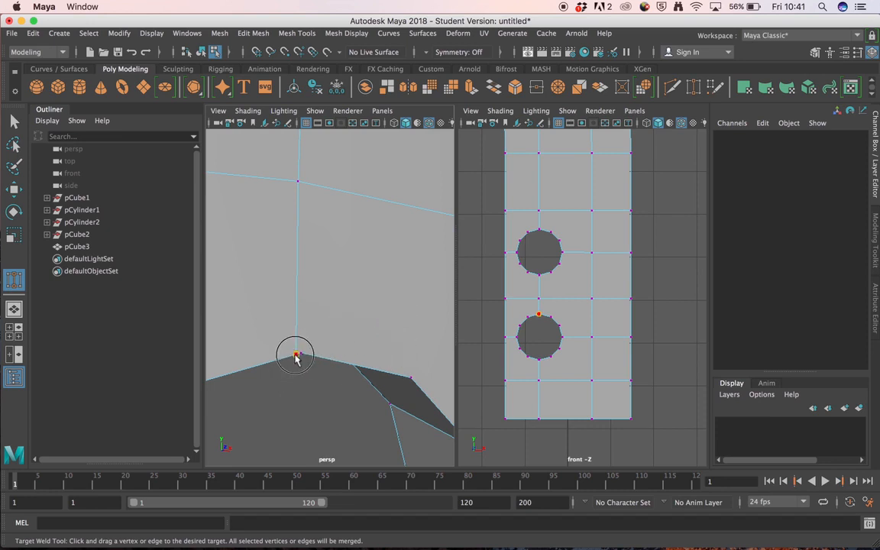
alt+drag(309, 379, 286, 287)
click(340, 300)
Weld the horizontal edge line's end vertices to the adjacent rim corners on the lower hole's left and right sides
alt+right_drag(287, 286, 333, 320)
alt+middle_drag(333, 320, 414, 365)
alt+right_drag(322, 337, 374, 341)
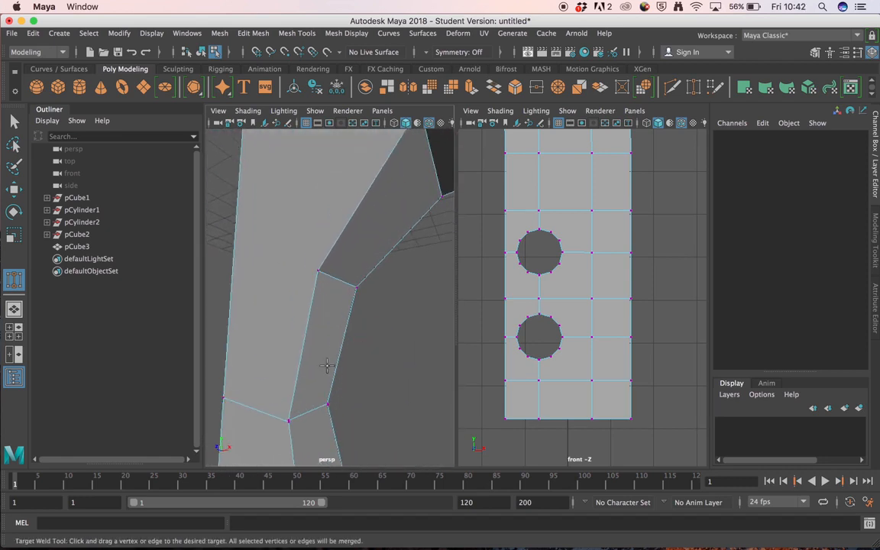
alt+drag(290, 416, 321, 359)
alt+right_drag(338, 320, 369, 294)
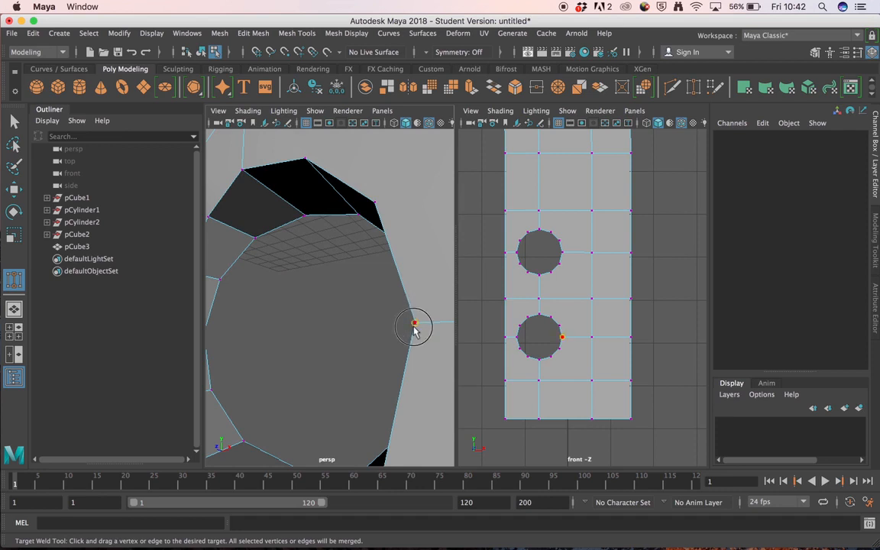
On the blade's back face, weld the vertical edge line's end vertex to the rim corner at the lower hole's top
alt+drag(371, 302, 501, 318)
alt+middle_drag(324, 292, 287, 325)
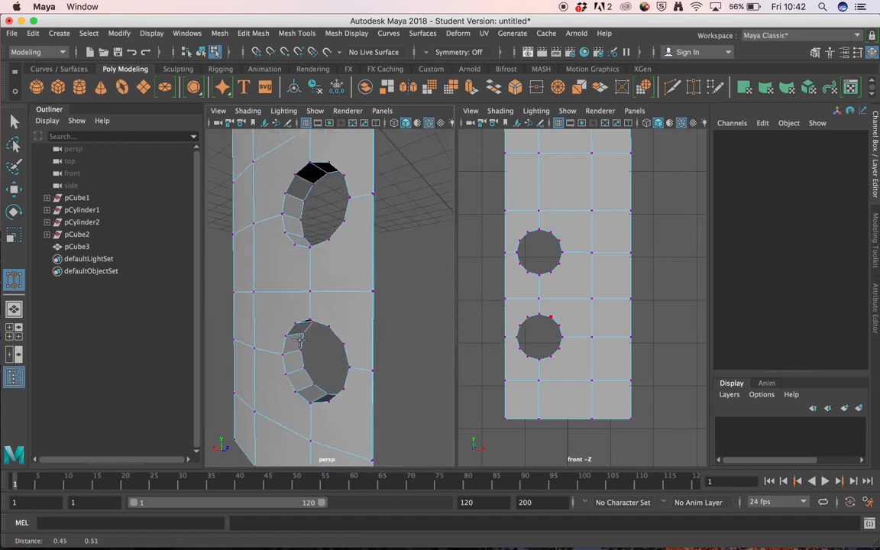
alt+drag(287, 326, 358, 277)
alt+middle_drag(306, 349, 391, 267)
alt+right_drag(333, 259, 374, 244)
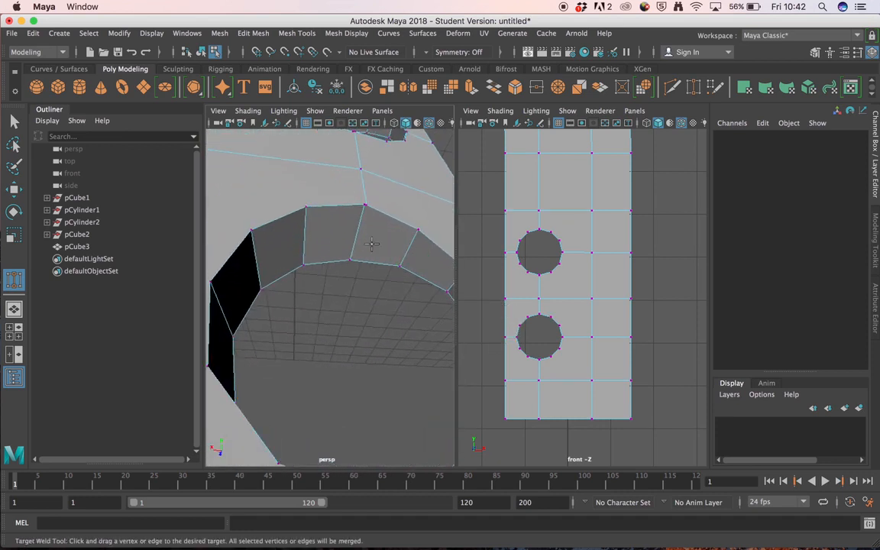
alt+middle_drag(373, 244, 340, 313)
alt+right_drag(339, 314, 317, 276)
click(385, 241)
alt+middle_drag(318, 276, 318, 262)
alt+right_drag(290, 272, 408, 291)
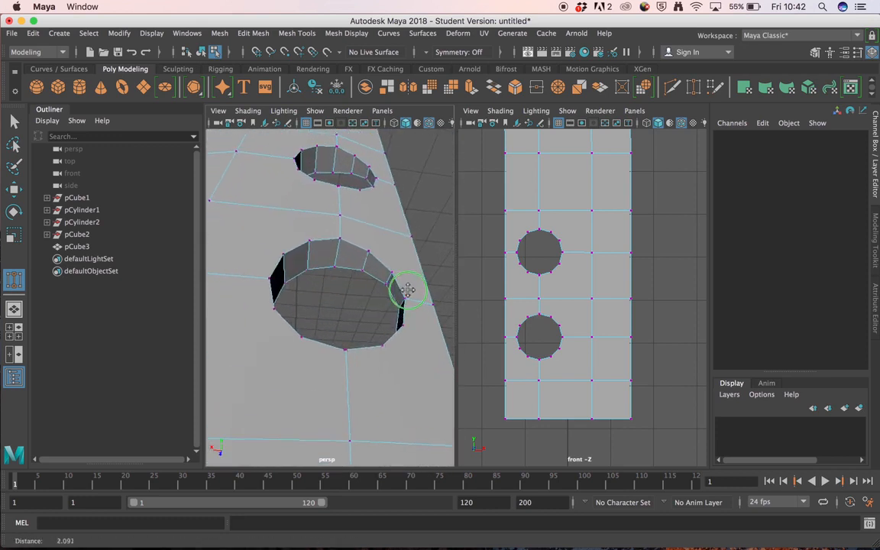
On the back face, weld the horizontal edge line's end vertex to the lower hole's rim corner farthest from the nearby blade edge
alt+right_drag(256, 272, 295, 272)
alt+middle_drag(284, 277, 344, 290)
alt+drag(344, 289, 261, 324)
alt+right_drag(261, 328, 305, 338)
alt+middle_drag(305, 337, 336, 277)
alt+right_drag(284, 270, 302, 281)
alt+middle_drag(302, 281, 295, 319)
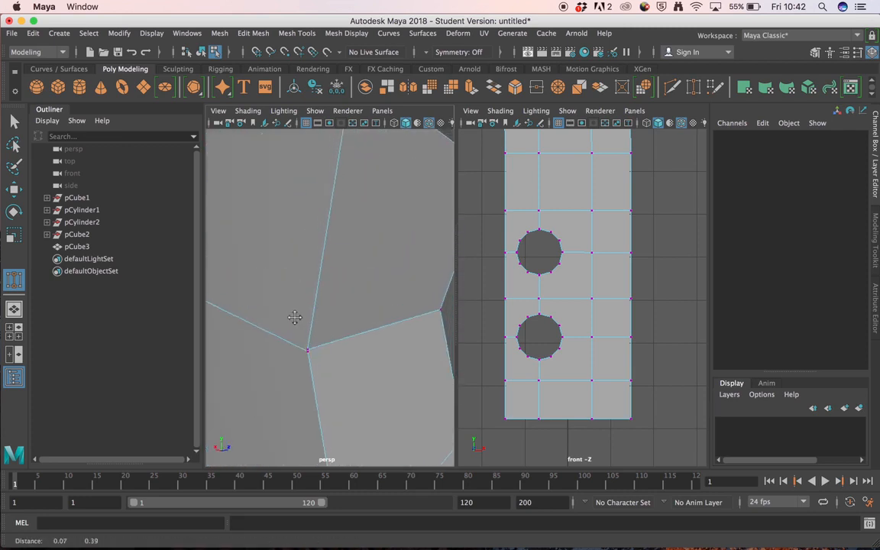
alt+right_drag(341, 340, 283, 305)
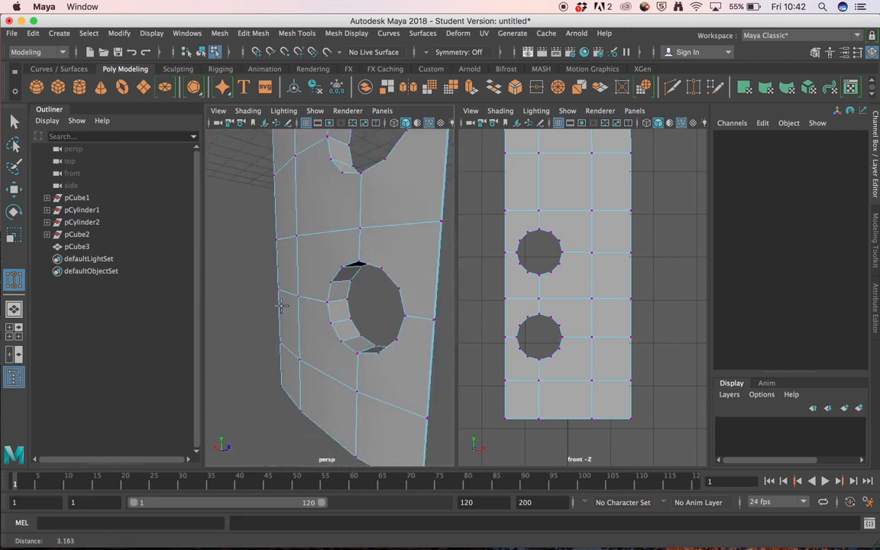
On the back face, weld the horizontal edge line's end vertex to the lower hole's rim corner nearest the blade edge
alt+drag(283, 305, 420, 282)
alt+middle_drag(395, 282, 323, 291)
alt+right_drag(323, 291, 403, 282)
alt+right_drag(336, 269, 398, 265)
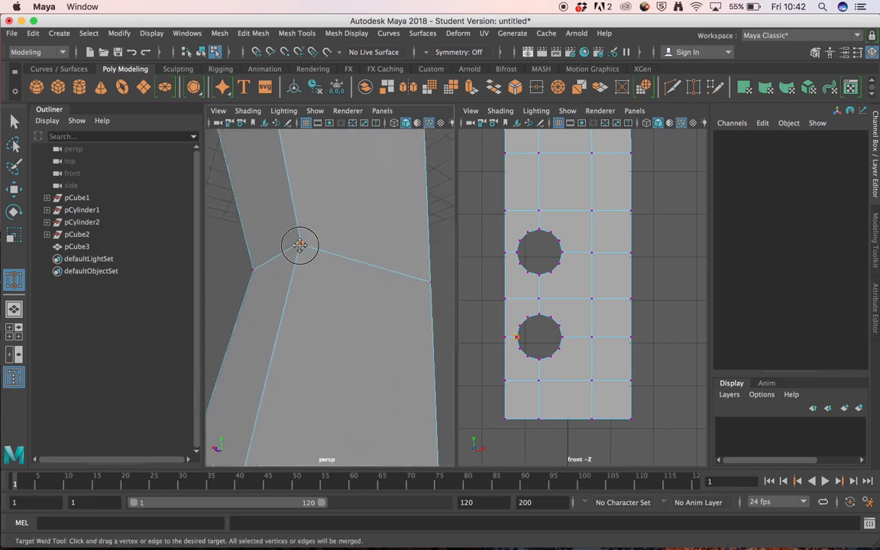
alt+drag(355, 239, 370, 337)
On the back face, weld the vertical edge line's end vertex to the rim corner at the bottom of the upper hole
alt+right_drag(391, 356, 307, 352)
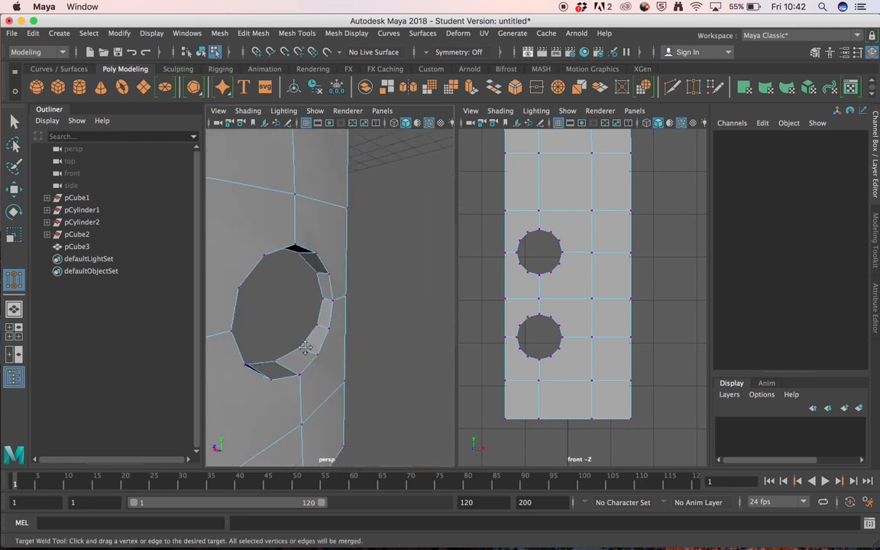
alt+middle_drag(306, 351, 309, 299)
alt+right_drag(298, 302, 228, 328)
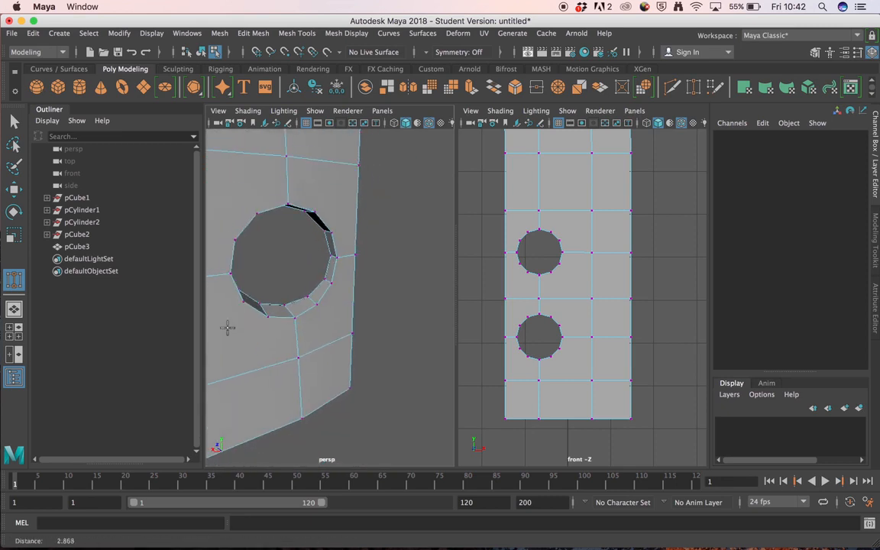
alt+drag(227, 328, 283, 409)
alt+middle_drag(286, 252, 299, 330)
alt+right_drag(299, 330, 328, 323)
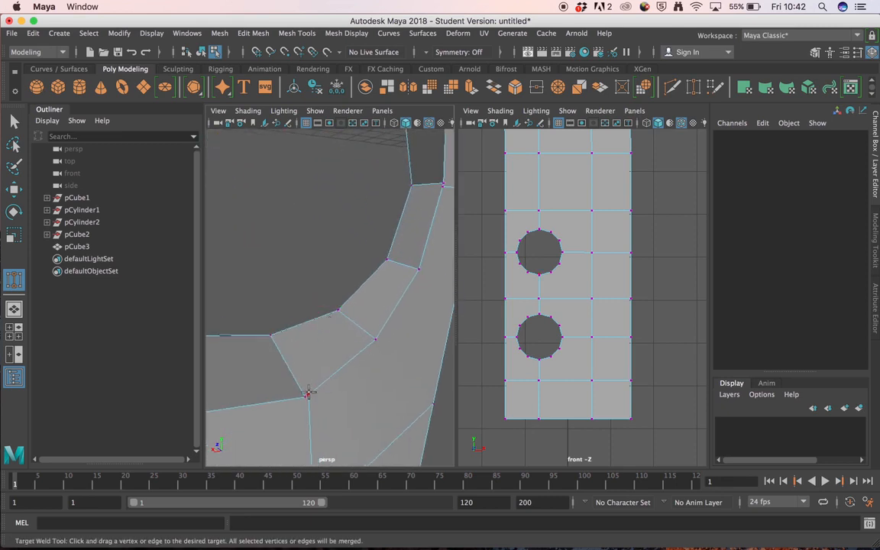
On the back face, weld the horizontal edge line's end vertex to the upper hole's rim corner nearest the blade edge
alt+drag(307, 394, 395, 278)
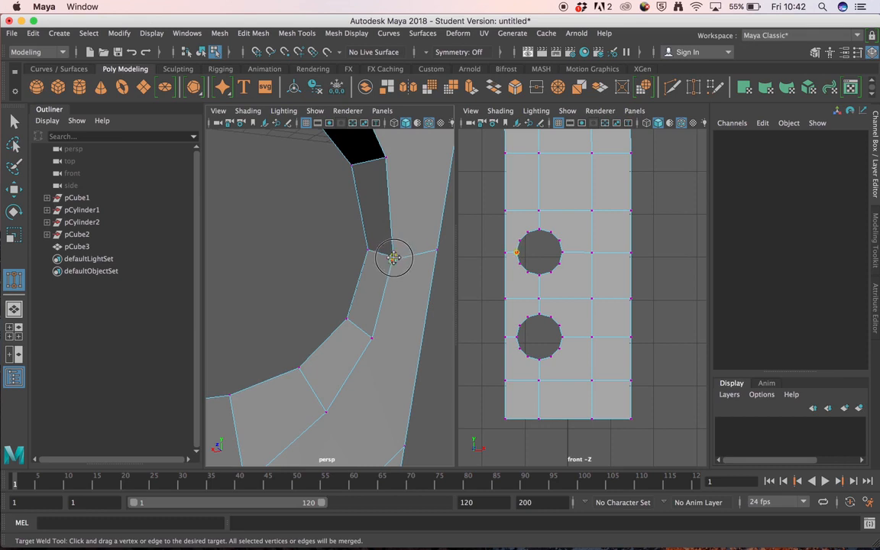
drag(394, 261, 395, 261)
alt+right_drag(399, 269, 314, 244)
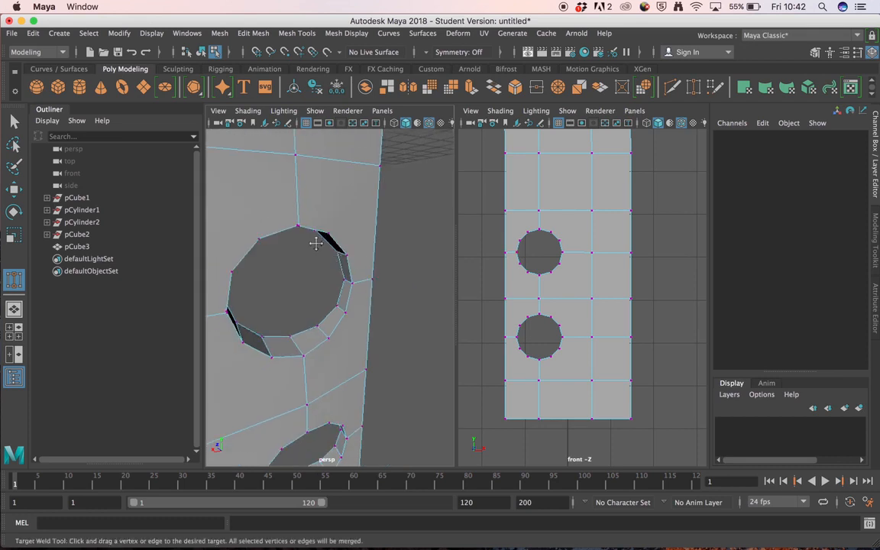
On the back face, weld the horizontal edge line's end vertex to the upper hole's rim corner farthest from the nearby blade edge
alt+drag(314, 244, 296, 279)
alt+right_drag(296, 279, 337, 261)
alt+drag(337, 261, 302, 279)
alt+right_drag(317, 294, 297, 262)
alt+drag(296, 262, 275, 246)
alt+right_drag(275, 247, 327, 252)
alt+middle_drag(298, 229, 313, 284)
alt+right_drag(262, 279, 298, 278)
alt+middle_drag(245, 266, 301, 275)
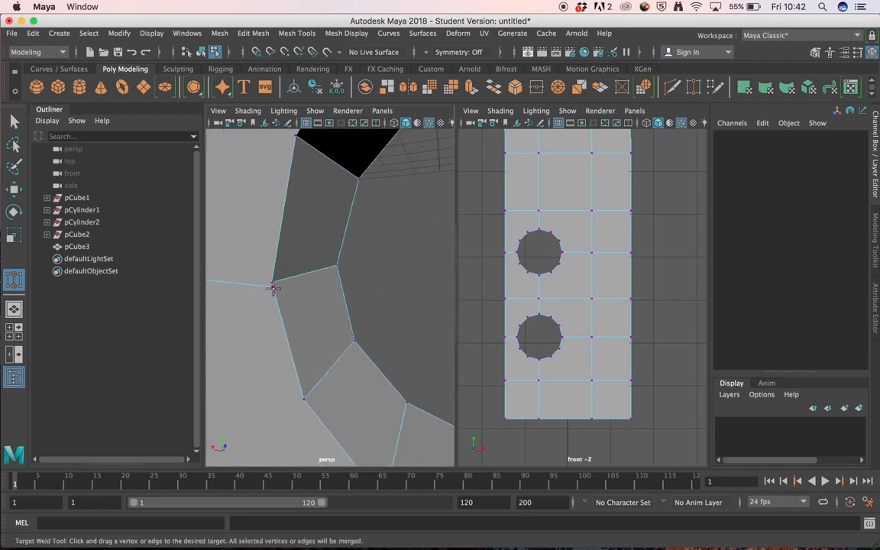
drag(274, 279, 273, 277)
With Multi-Cut, connect the upper hole's two upper-left rim corners to the grid vertex diagonally above them on the back face
alt+right_drag(320, 277, 287, 249)
alt+drag(287, 249, 303, 239)
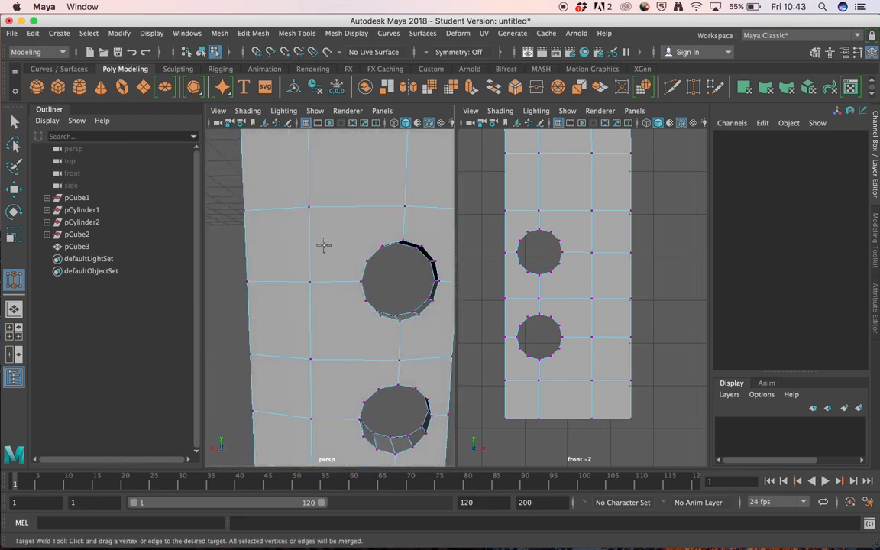
alt+drag(360, 251, 326, 255)
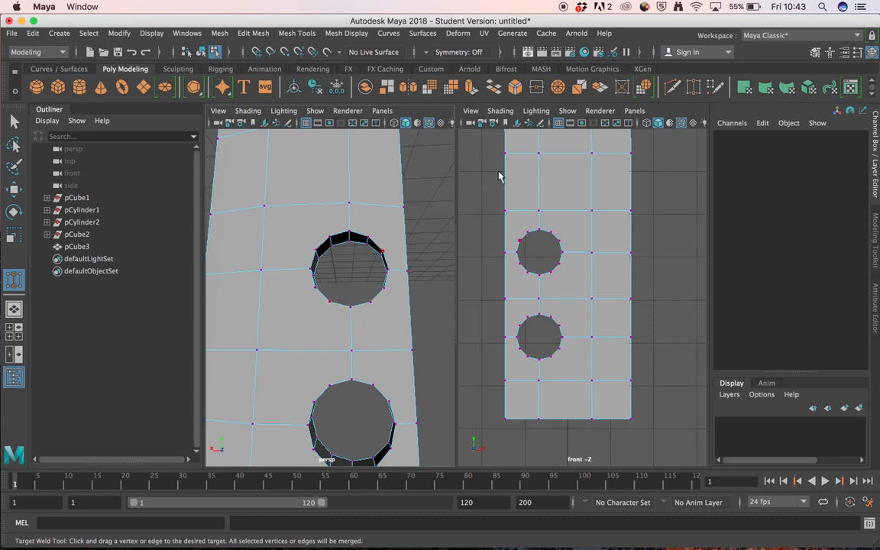
click(672, 86)
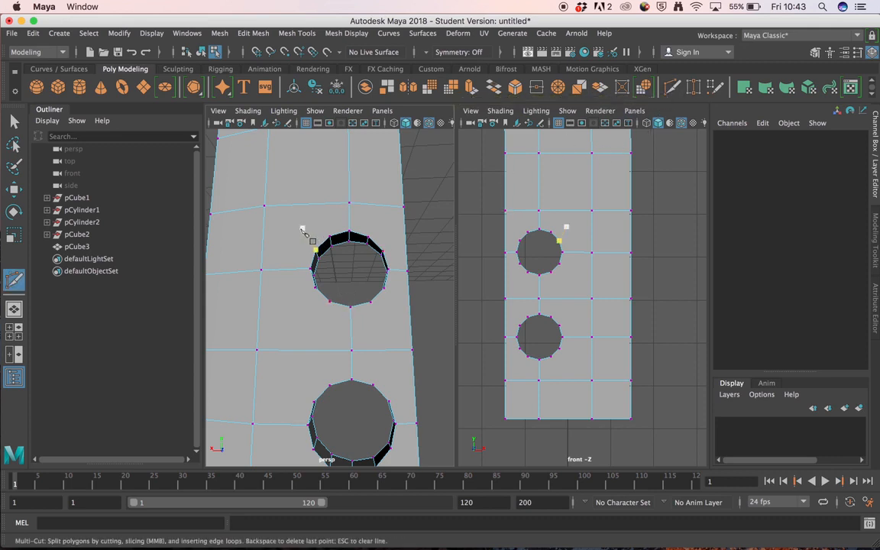
alt+drag(278, 251, 255, 251)
alt+right_drag(255, 251, 310, 257)
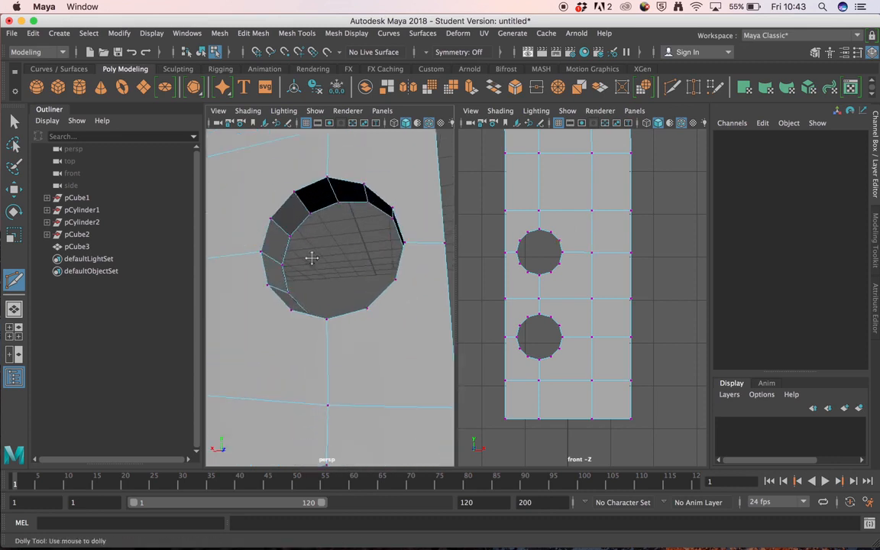
alt+middle_drag(310, 258, 335, 287)
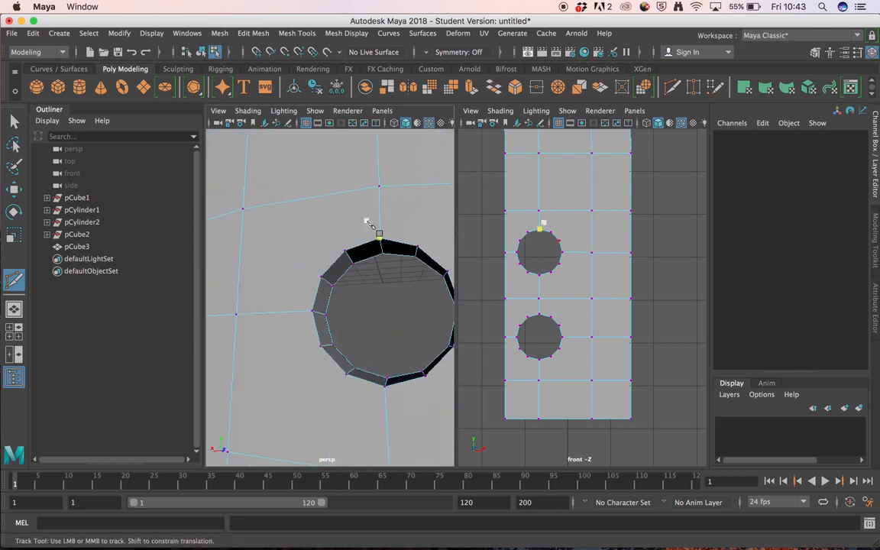
click(322, 278)
click(322, 279)
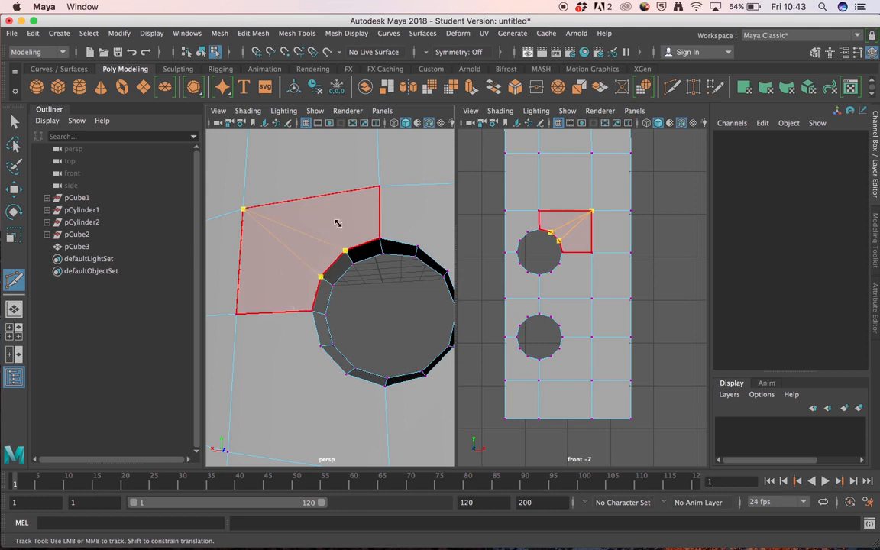
key(Return)
Cut edges from the upper hole's two upper-right rim corners to the blade-edge vertex diagonally above them
alt+drag(338, 225, 330, 244)
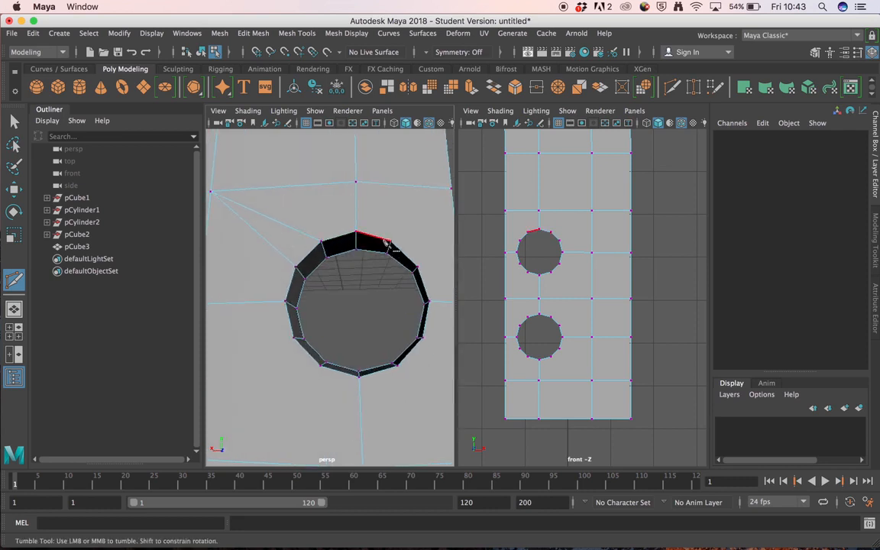
alt+middle_drag(449, 199, 437, 194)
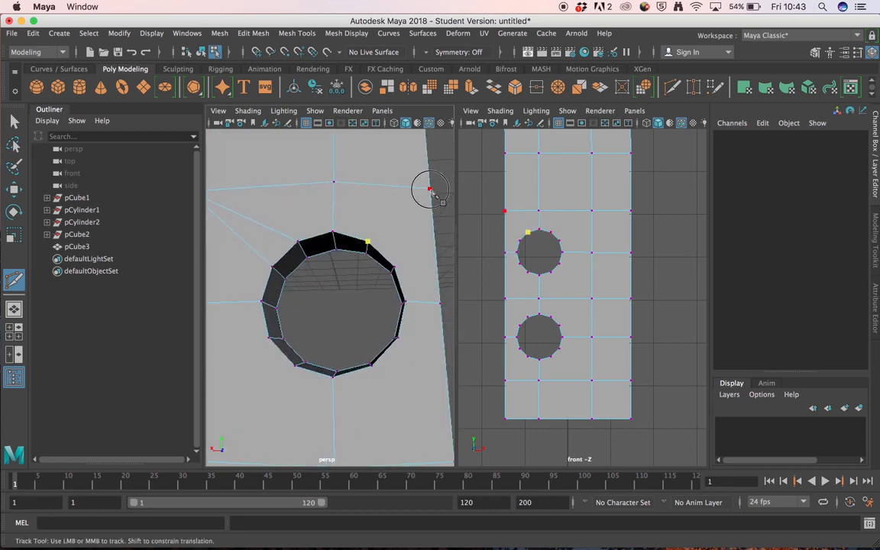
click(430, 189)
key(Return)
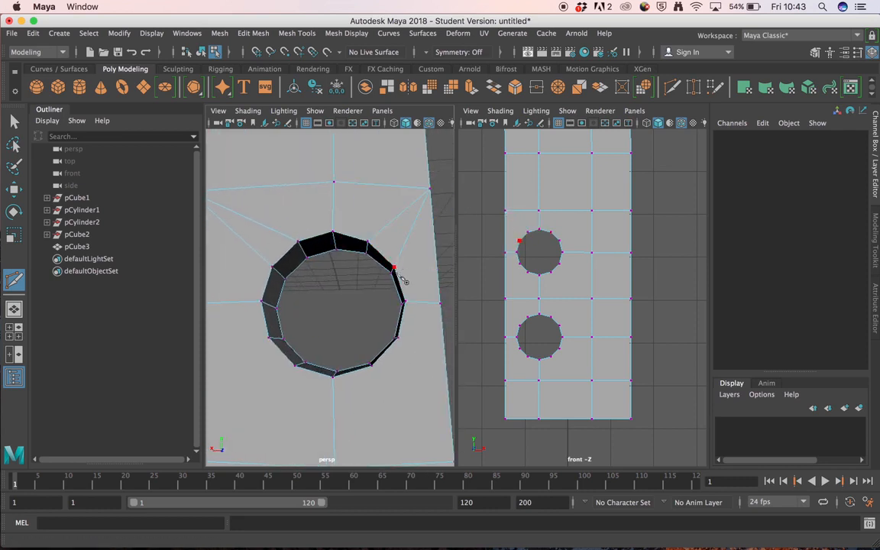
Cut edges from the upper hole's two lower-right rim corners to the blade-edge vertex diagonally below them
alt+middle_drag(370, 347, 375, 259)
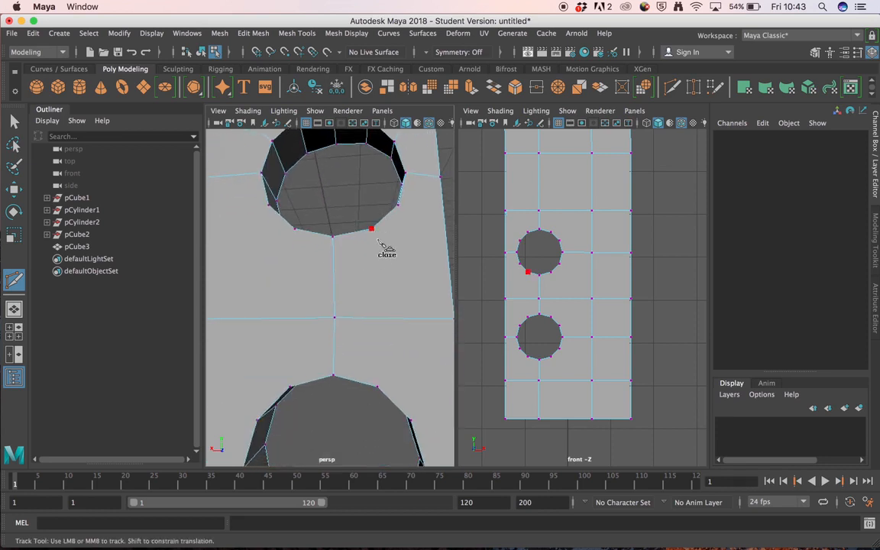
click(379, 242)
alt+drag(379, 241, 427, 347)
click(432, 346)
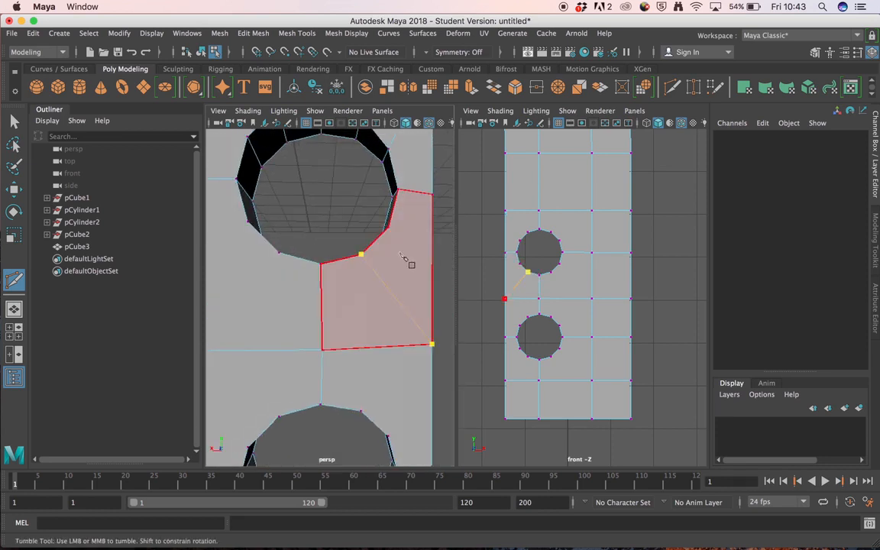
key(Return)
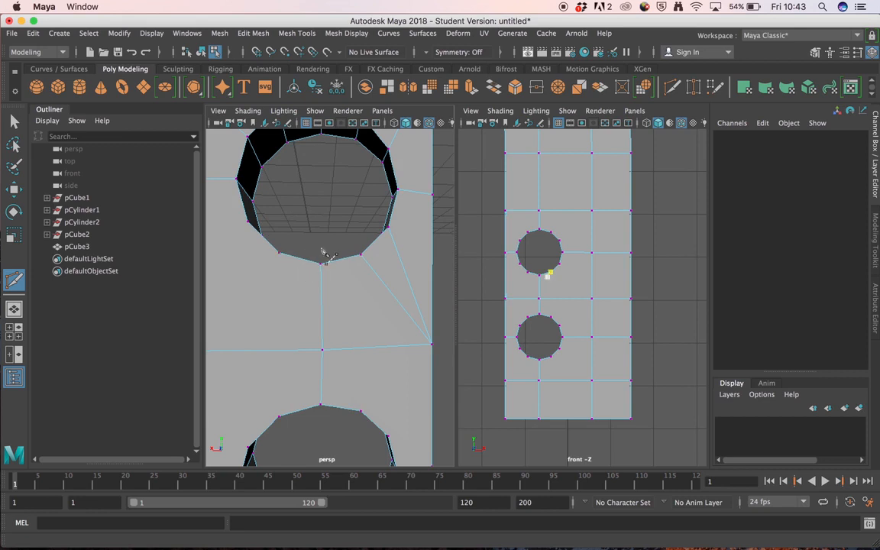
Cut edges from the upper hole's two lower-left rim corners to the grid vertex diagonally below them
alt+drag(322, 249, 345, 255)
click(323, 254)
alt+middle_drag(296, 269, 381, 257)
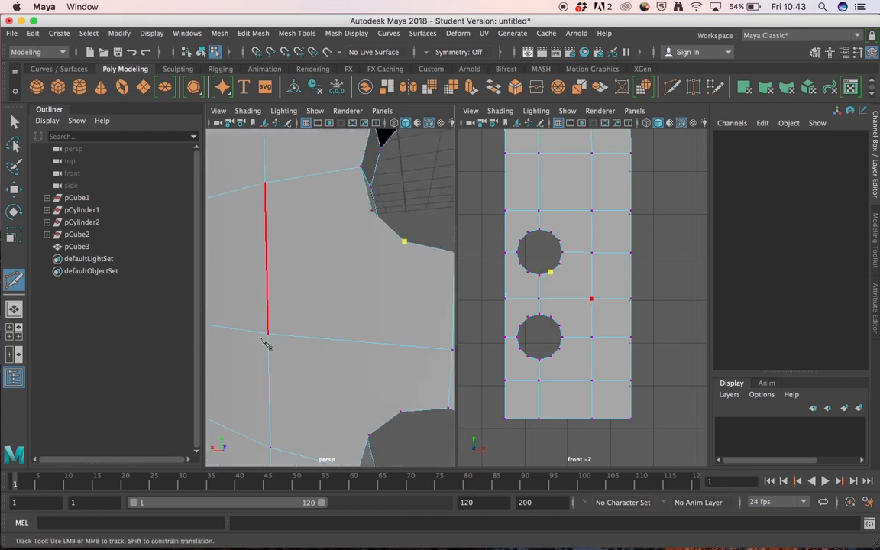
click(268, 333)
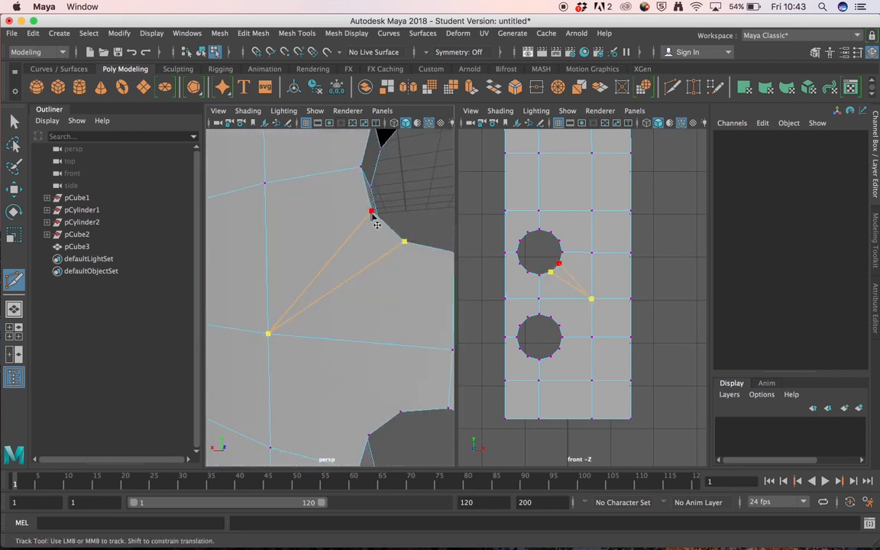
click(371, 211)
Cut edges from the lower hole's two upper-left rim corners to the grid vertex diagonally above them, between the two holes
alt+right_drag(425, 298, 341, 263)
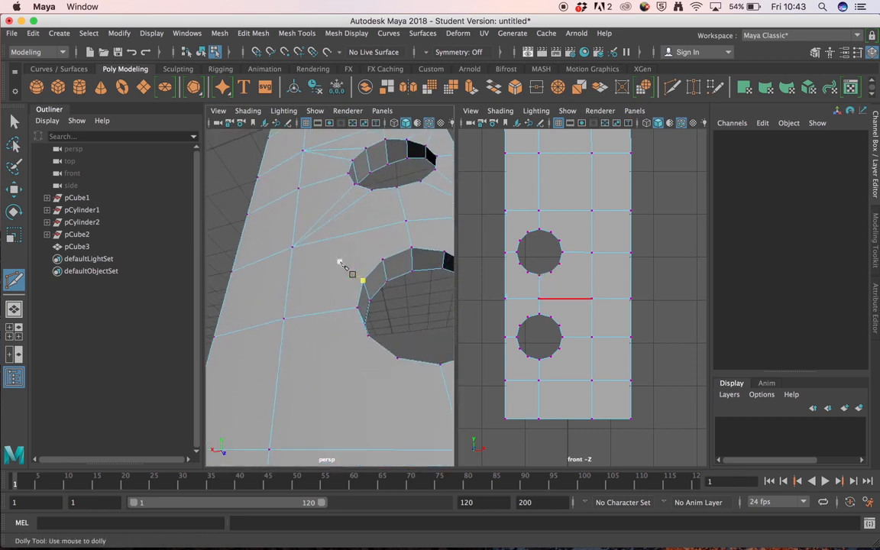
click(292, 248)
click(382, 260)
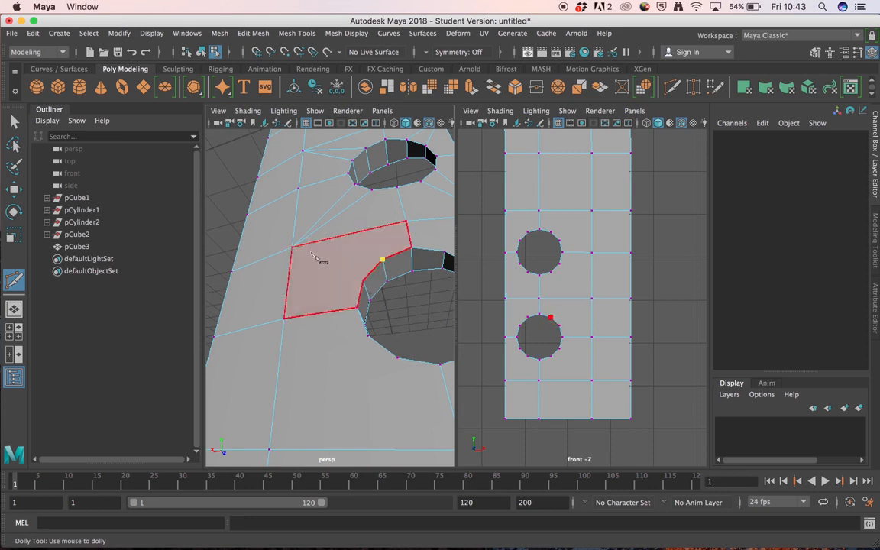
click(291, 248)
click(363, 282)
right_click(362, 282)
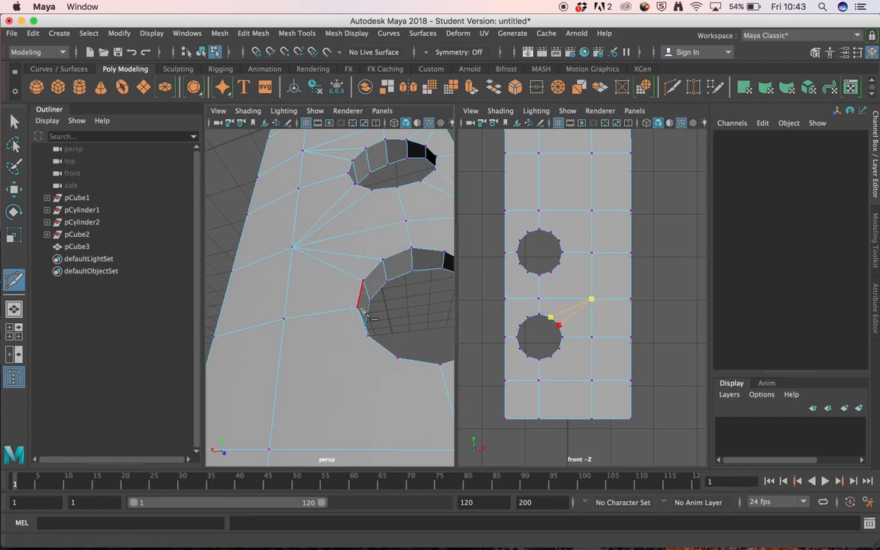
Cut edges from the lower hole's two lower-left rim corners to the grid vertex diagonally below them
click(368, 337)
click(269, 449)
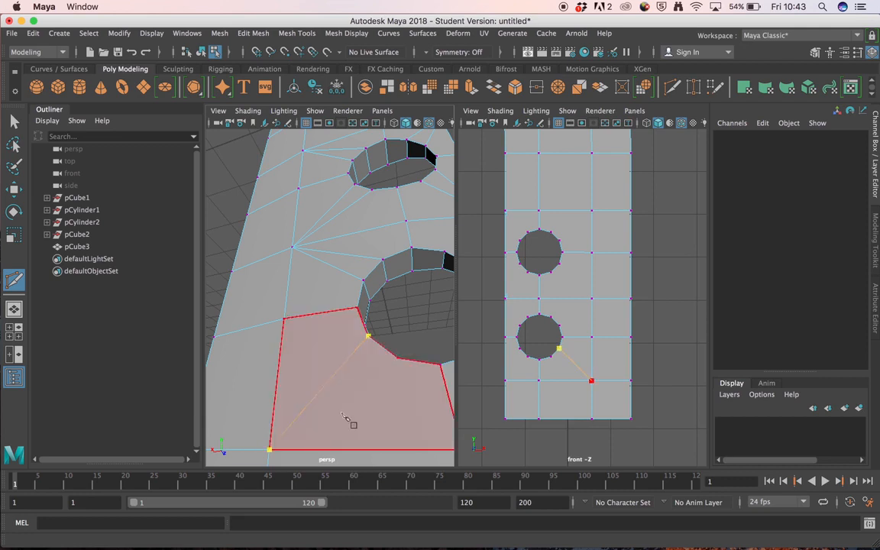
click(397, 359)
right_click(398, 364)
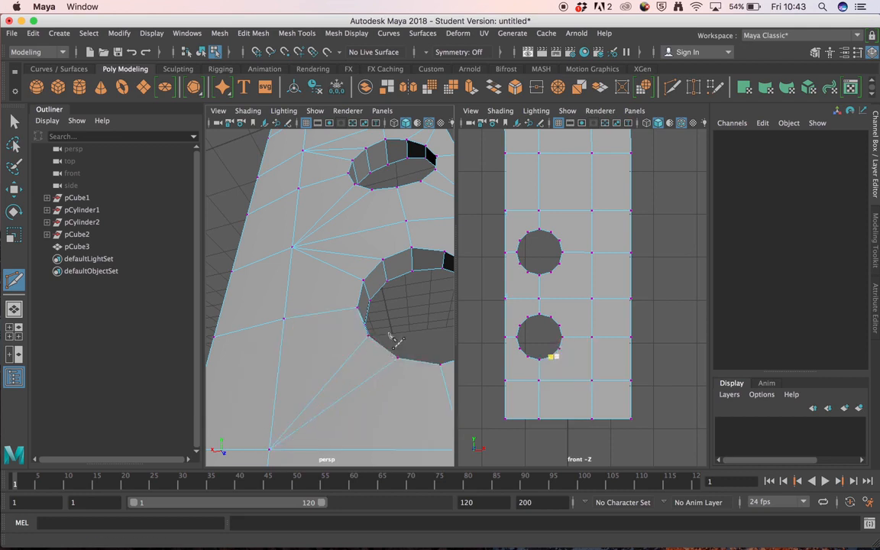
Cut edges from the lower hole's two lower-right rim corners to the blade-edge vertex diagonally below them
alt+middle_drag(391, 339, 313, 311)
click(299, 320)
click(391, 407)
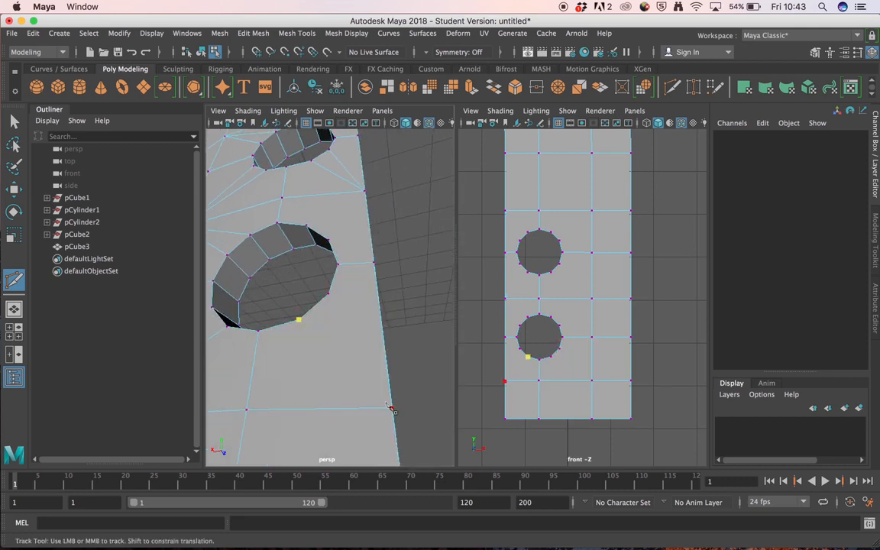
right_click(330, 298)
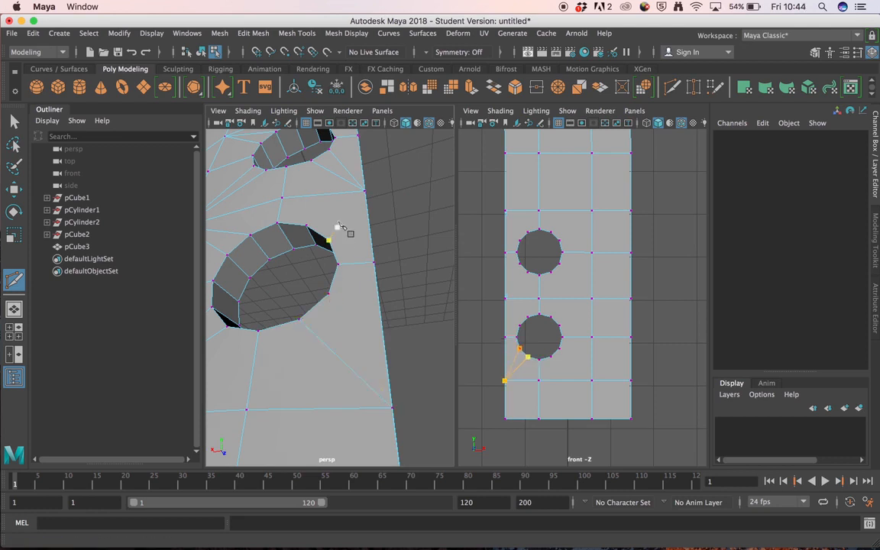
Cut edges from the lower hole's two upper-right rim corners to the blade-edge vertex diagonally above them
click(365, 191)
click(306, 227)
click(365, 191)
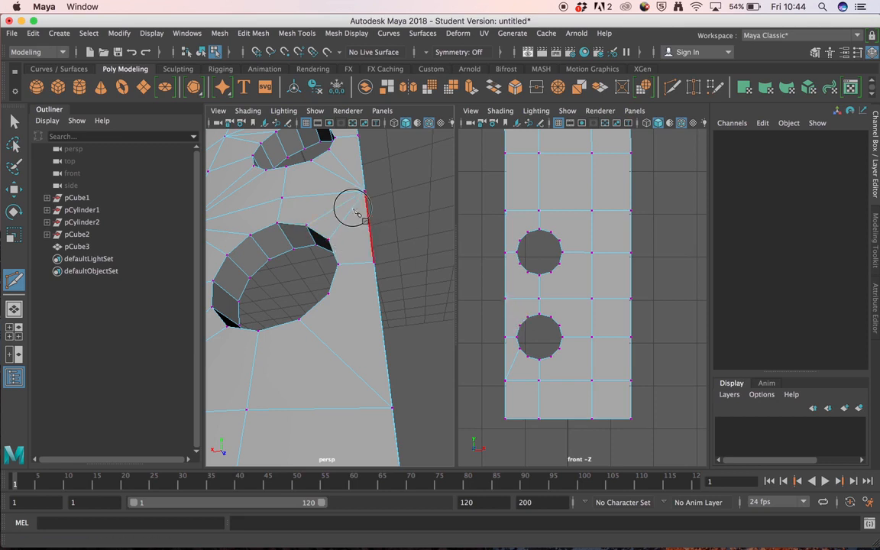
On the blade's reverse side, target-weld the stray vertex beside the lower hole's rim corner where the diagonal edge meets it
alt+drag(350, 206, 274, 252)
alt+right_drag(273, 252, 353, 255)
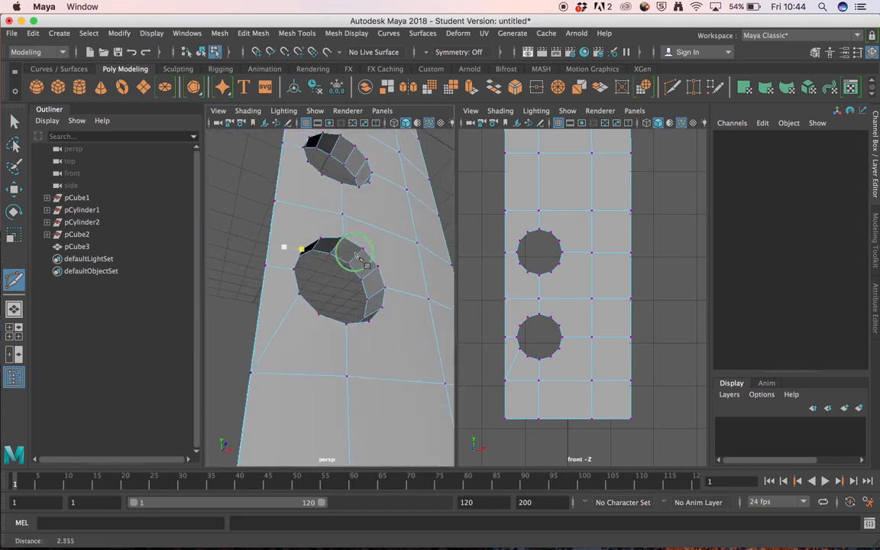
alt+drag(354, 256, 311, 261)
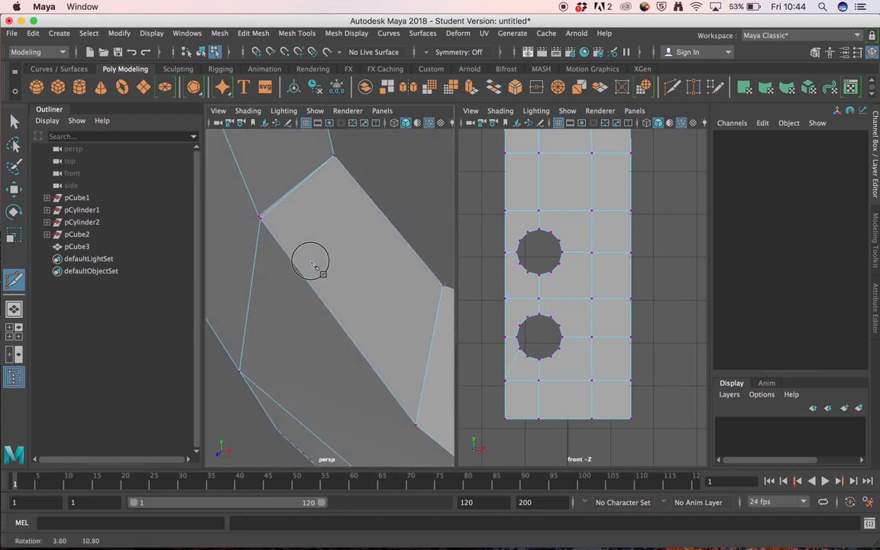
mouse_move(310, 261)
alt+middle_down()
mouse_move(309, 234)
mouse_move(306, 264)
alt+middle_up()
alt+right_drag(306, 264, 276, 262)
alt+drag(276, 262, 254, 250)
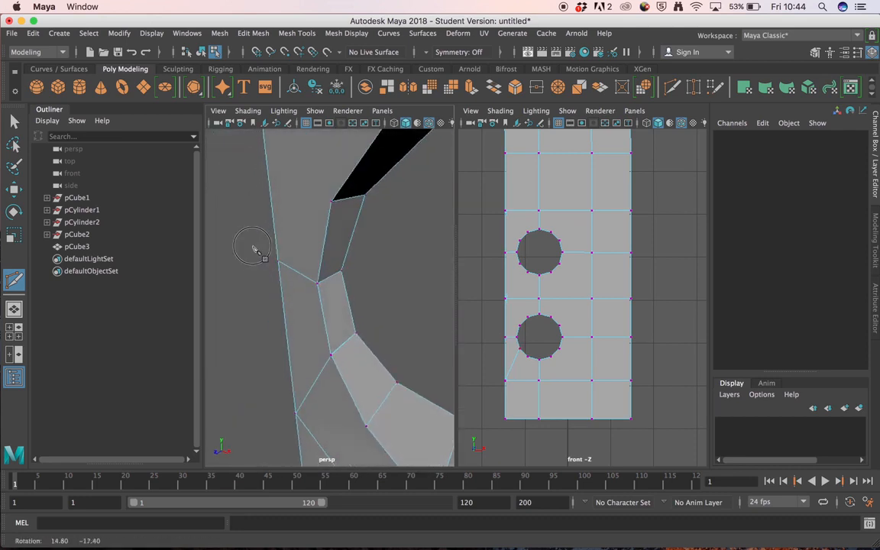
alt+right_drag(253, 250, 324, 314)
alt+middle_drag(324, 314, 330, 293)
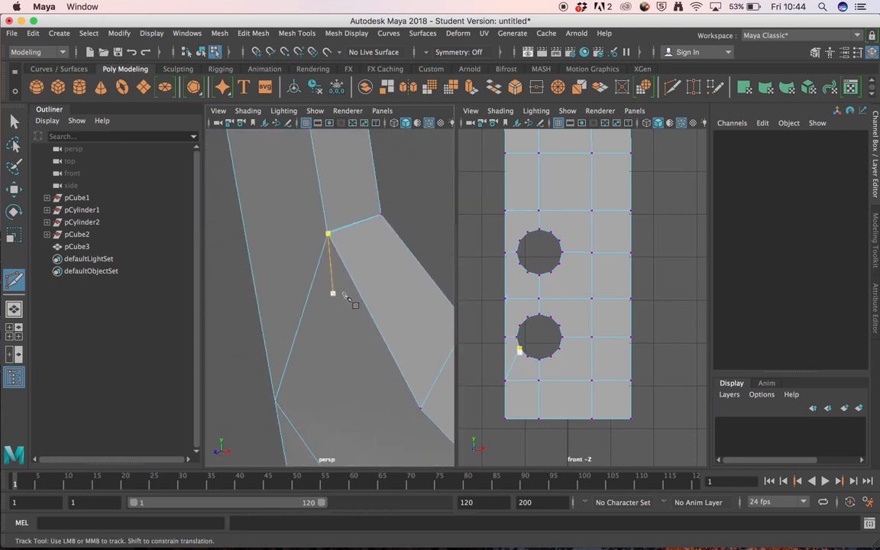
click(692, 88)
alt+right_drag(308, 227, 320, 218)
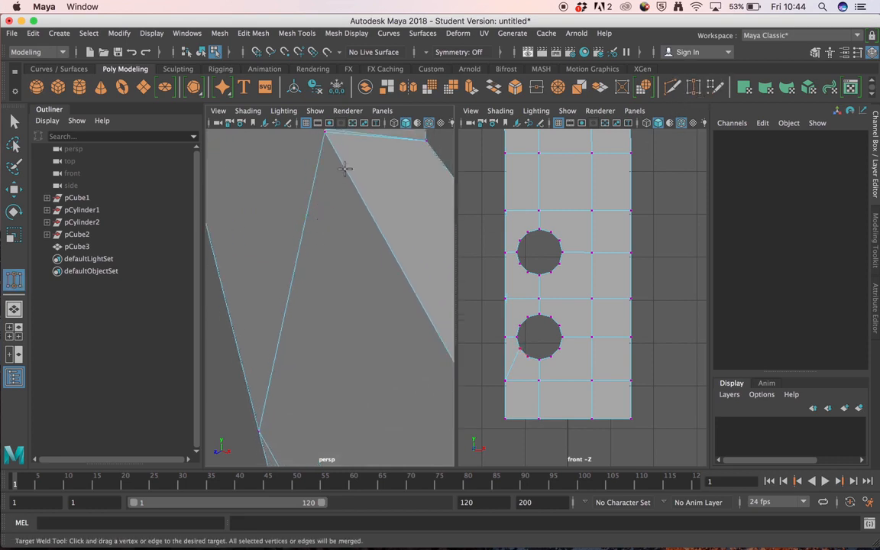
alt+right_drag(344, 168, 348, 184)
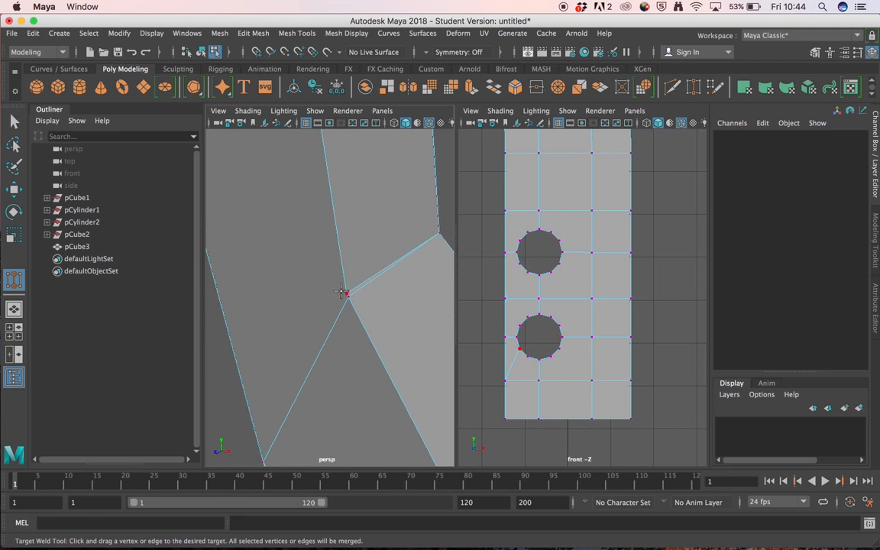
drag(348, 299, 286, 289)
click(269, 251)
On the front face, cut the missing edge from the lower hole's lower-right rim corner to the blade-edge vertex diagonally below it
alt+right_drag(320, 297, 294, 279)
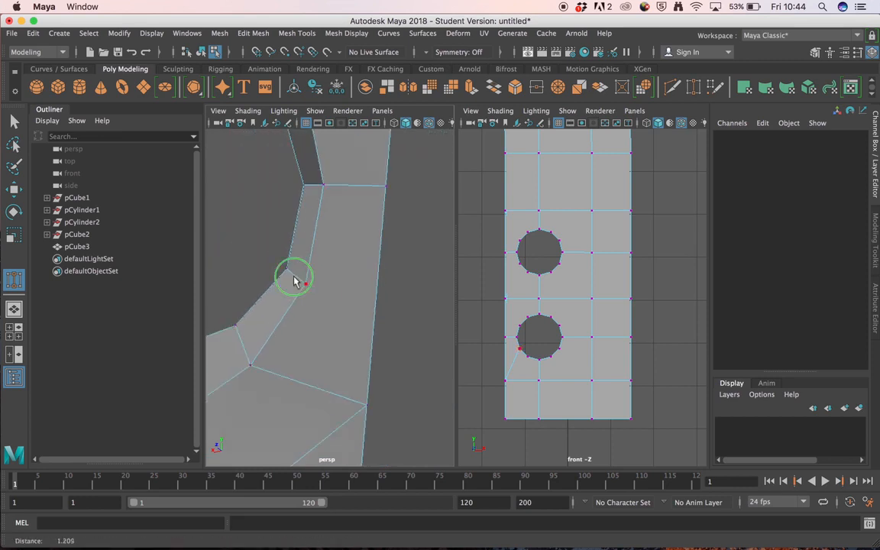
alt+drag(295, 279, 342, 288)
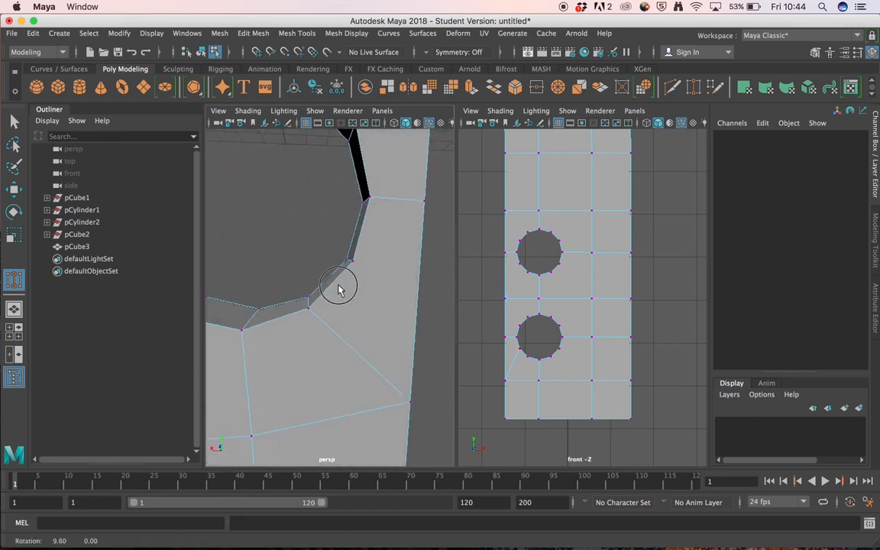
click(673, 89)
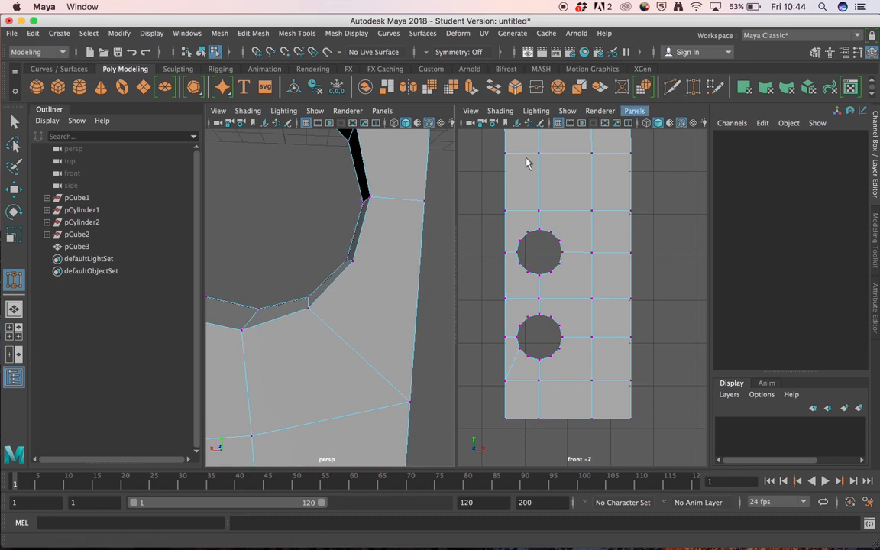
click(352, 262)
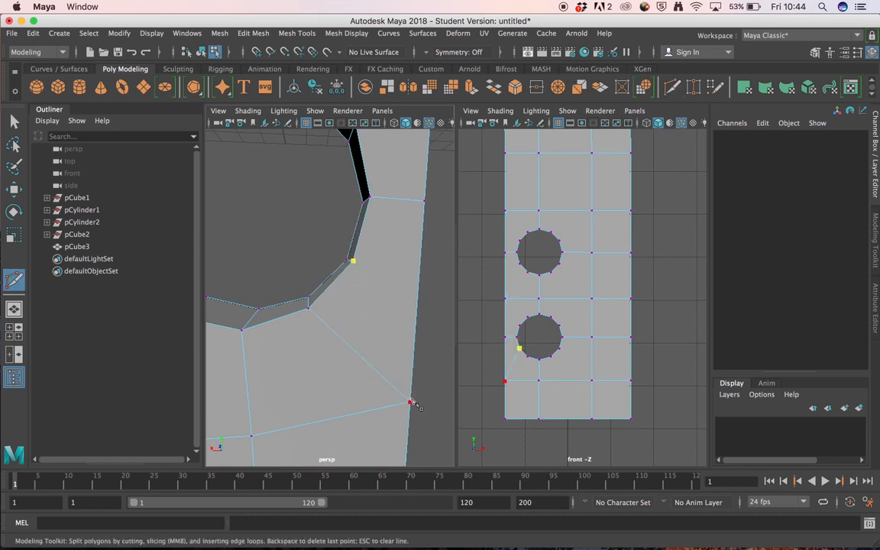
click(411, 401)
key(Return)
alt+drag(412, 403, 247, 326)
alt+middle_drag(247, 326, 290, 304)
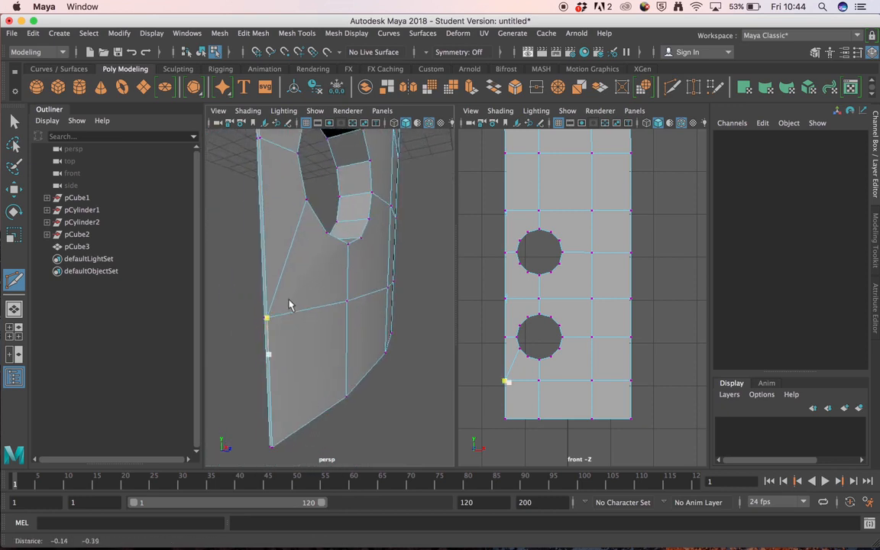
Discard the unfinished cut and try to Target Weld the duplicate vertex on the panel's side edge below the lower hole
alt+right_drag(290, 304, 302, 326)
alt+middle_drag(303, 326, 297, 300)
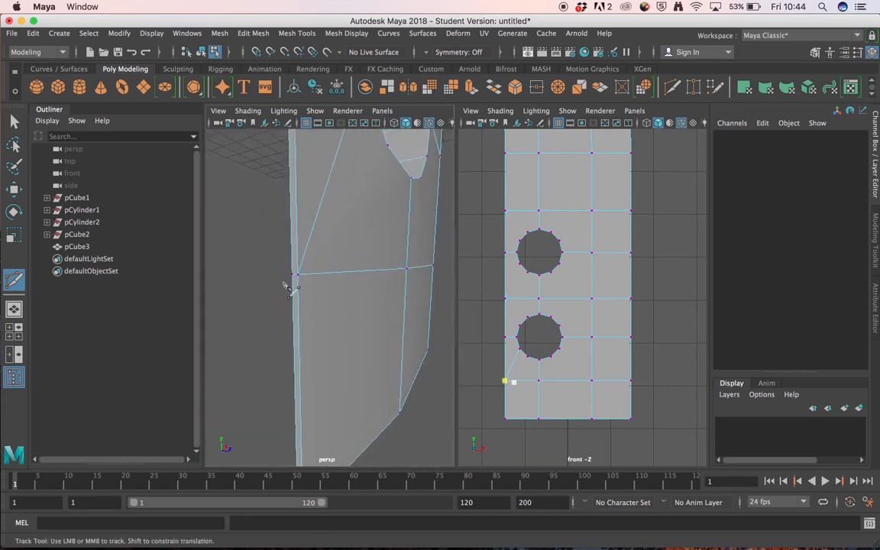
alt+right_drag(285, 284, 309, 279)
alt+middle_drag(287, 261, 311, 270)
scroll(282, 272, up, 3)
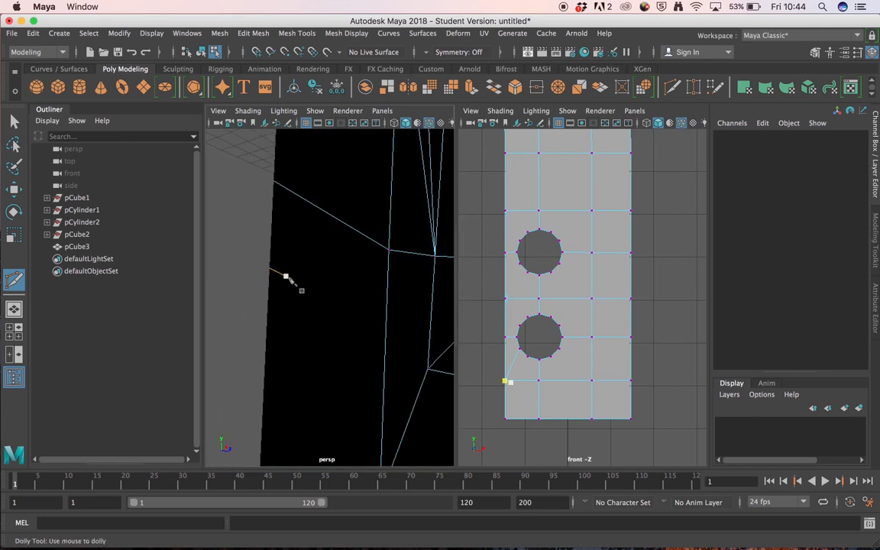
scroll(286, 276, down, 2)
key(Escape)
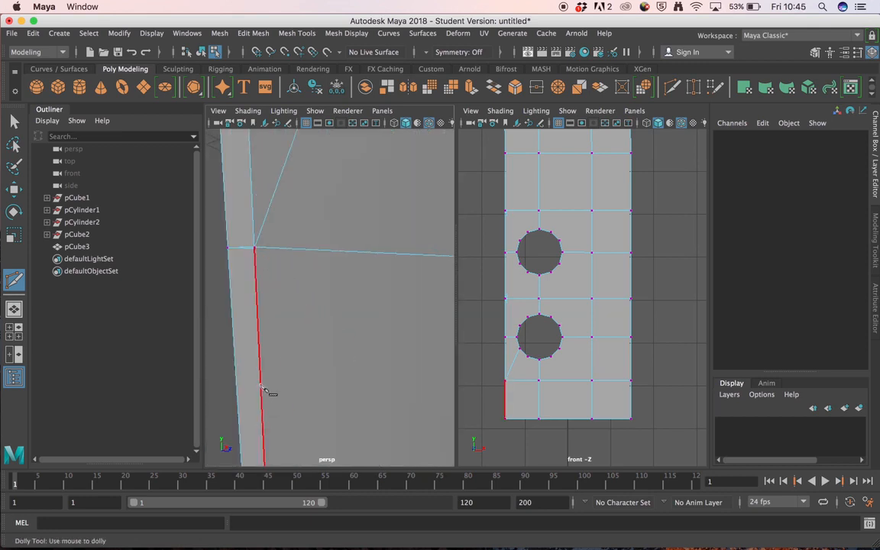
click(692, 87)
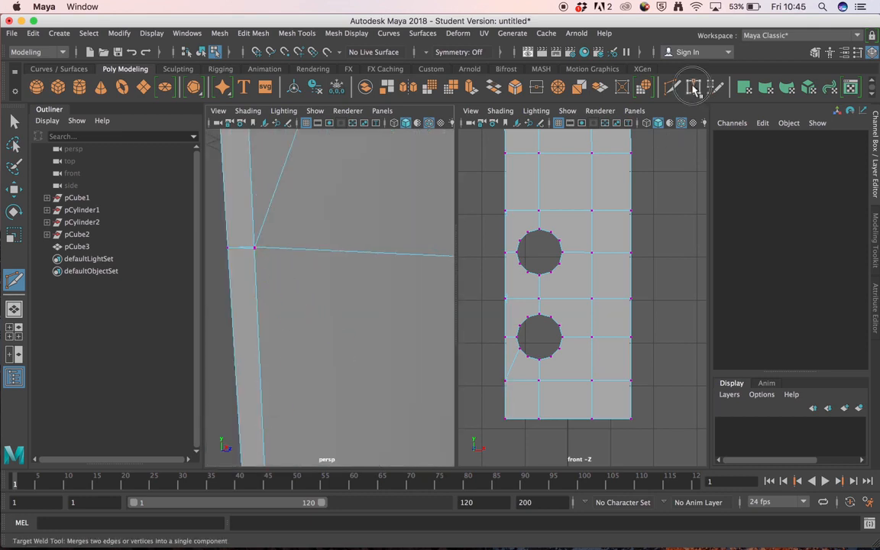
click(254, 248)
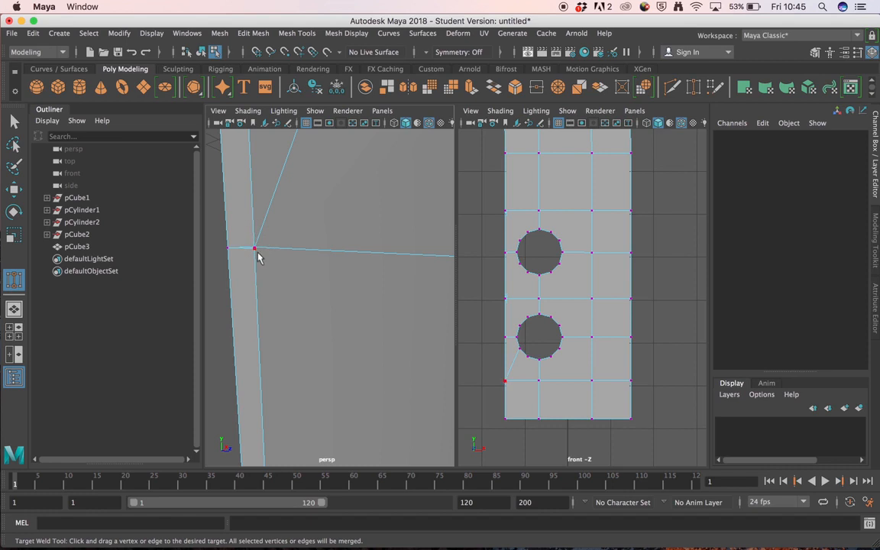
Select the overlapping vertices on the side edge below the lower hole and examine that corner up close
key(f)
scroll(333, 368, up, 2)
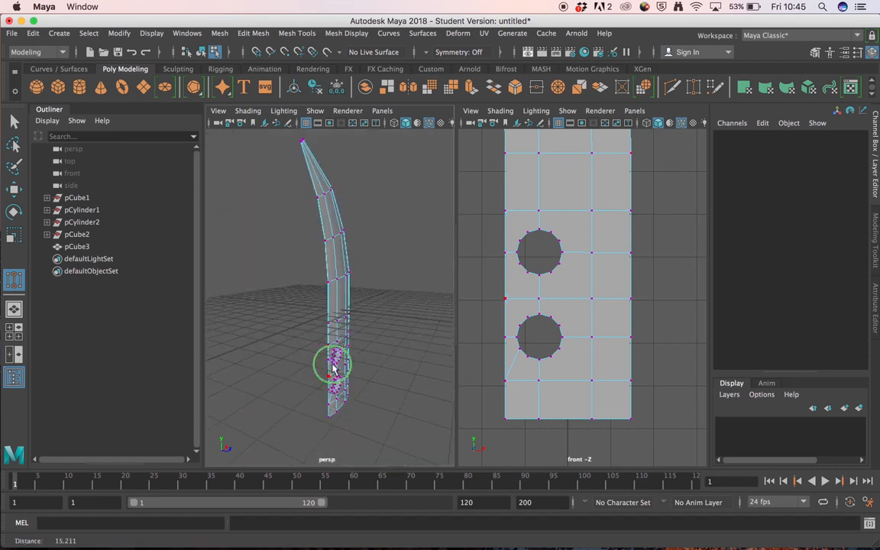
alt+drag(332, 367, 298, 313)
scroll(290, 336, up, 6)
alt+middle_drag(288, 359, 293, 308)
scroll(293, 308, up, 4)
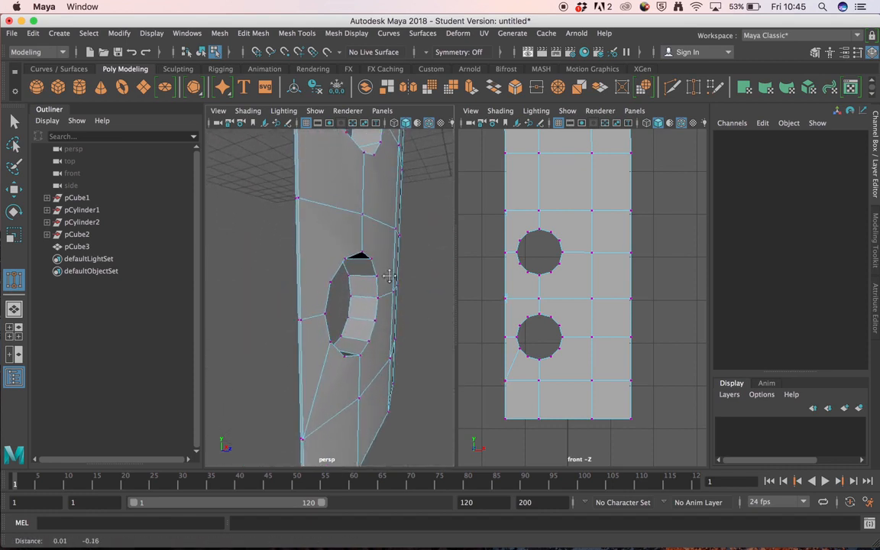
key(q)
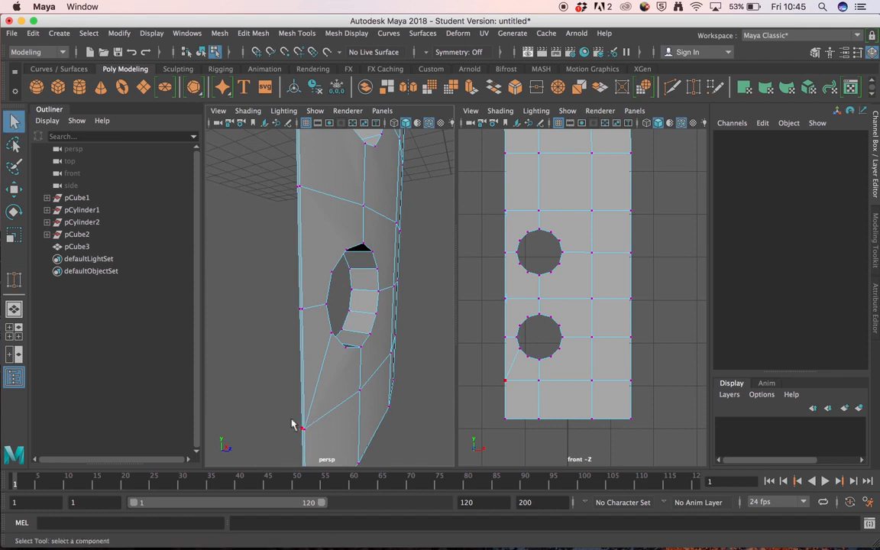
drag(292, 424, 309, 437)
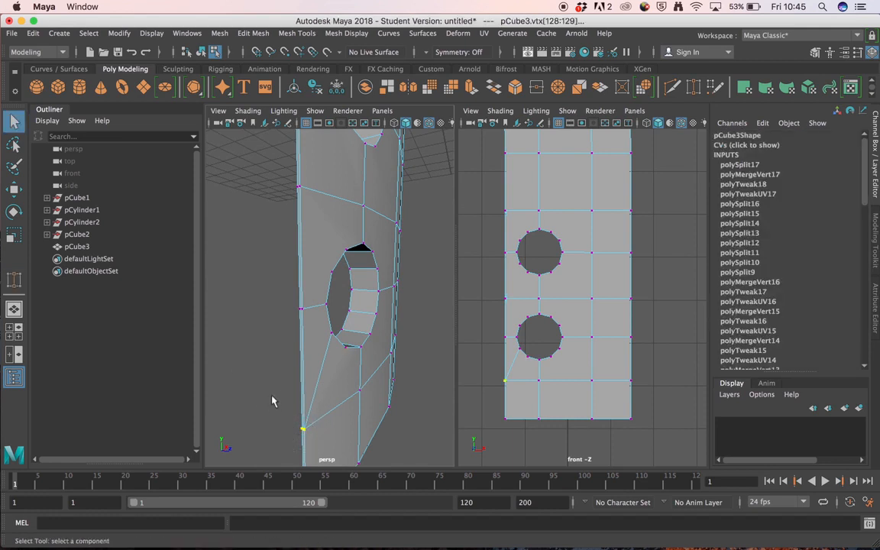
key(f)
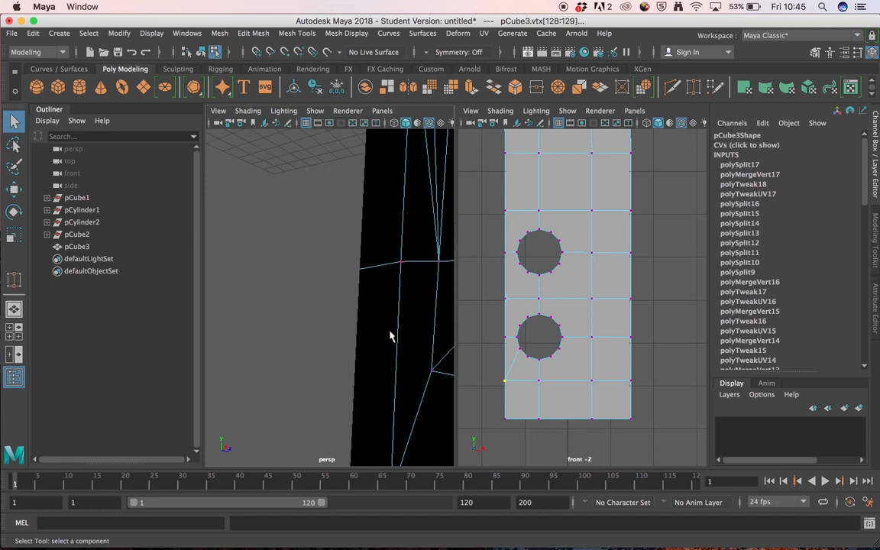
alt+right_drag(386, 326, 370, 318)
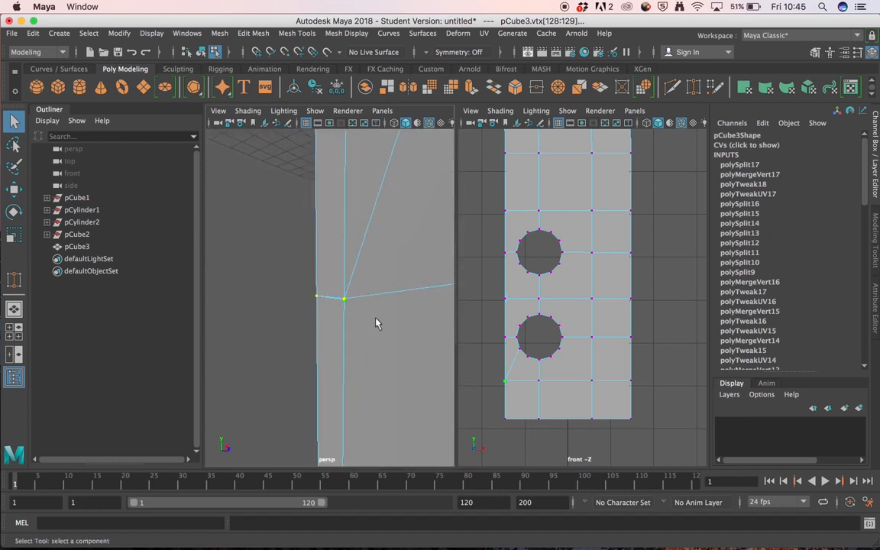
click(260, 331)
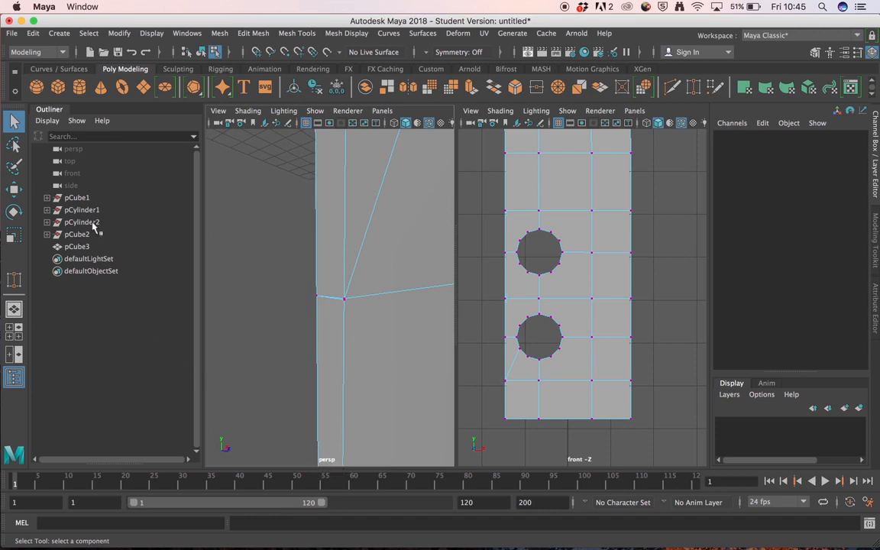
Open the persp camera's attributes to check its near clip plane and how closely the corner can be viewed
click(73, 150)
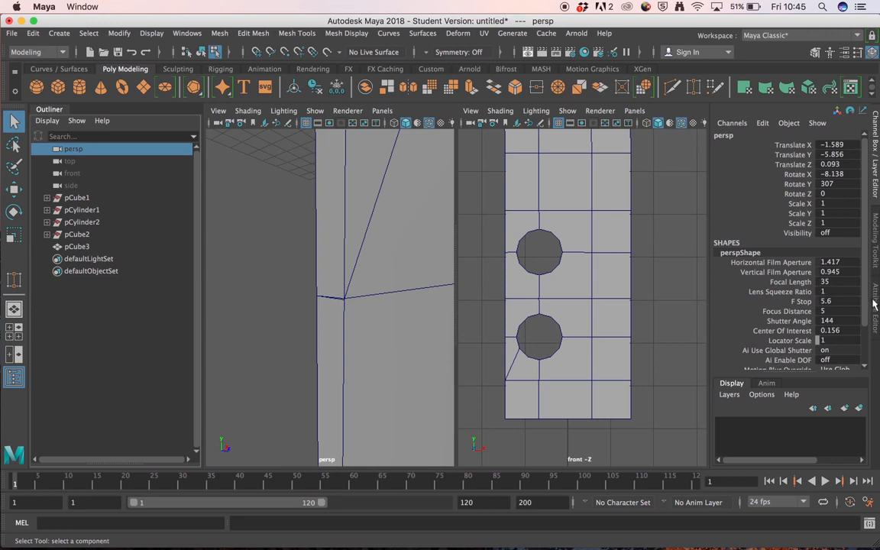
click(875, 304)
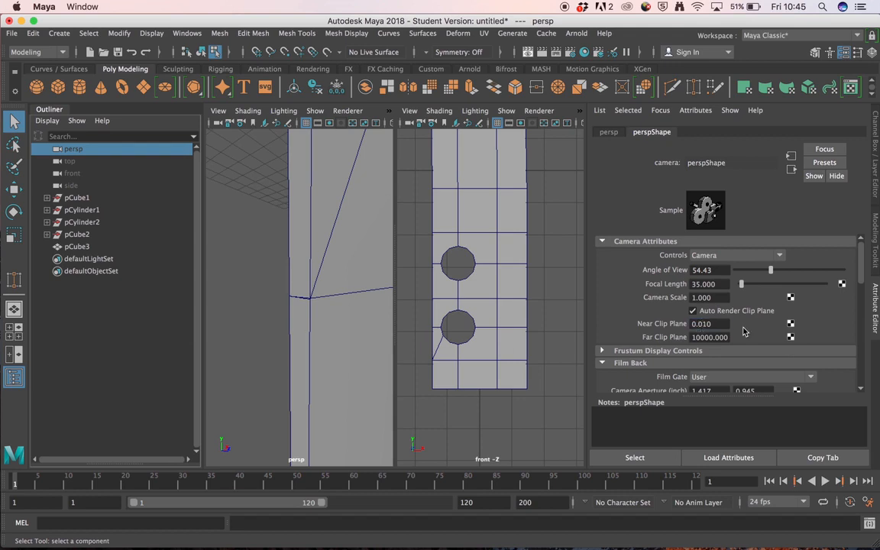
mouse_move(318, 319)
alt+right_down()
mouse_move(298, 314)
mouse_move(306, 319)
alt+right_up()
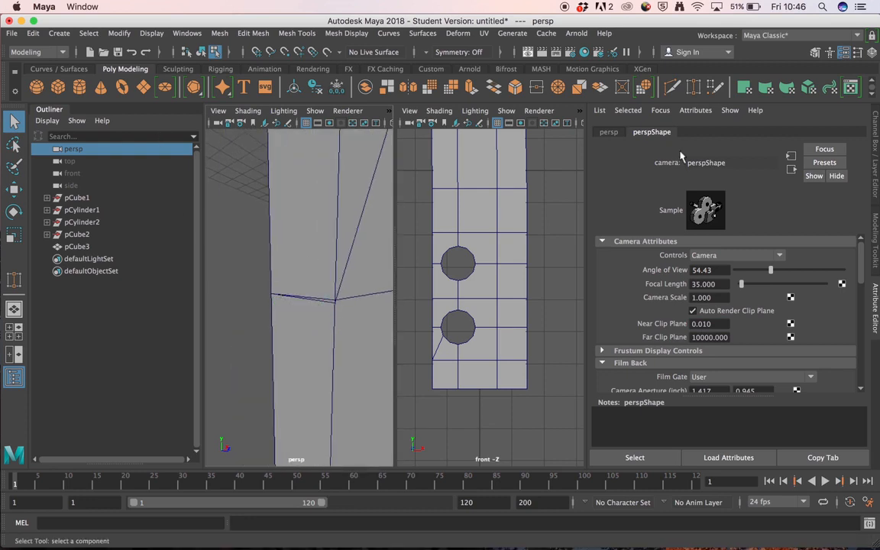
Target Weld the stray vertex into its neighbouring corner vertex on the side edge below the lower hole
click(693, 87)
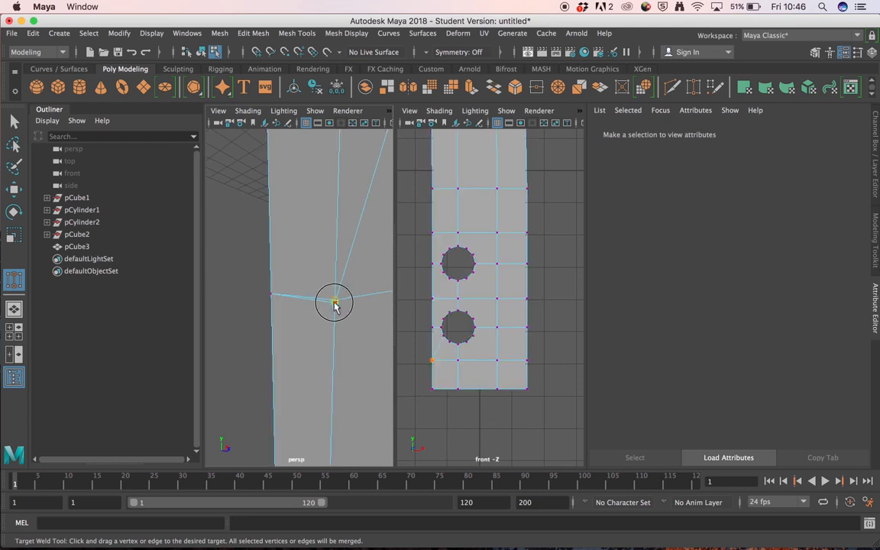
drag(334, 302, 335, 300)
click(341, 304)
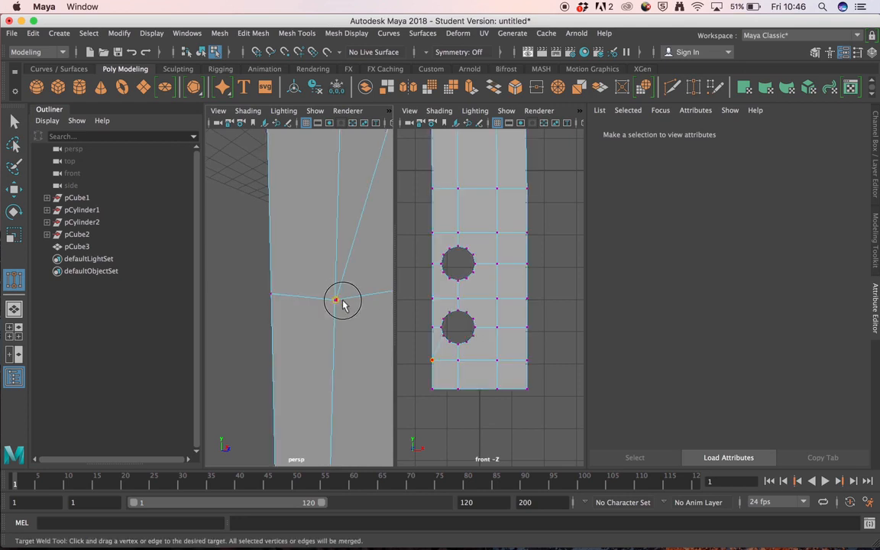
alt+drag(334, 304, 341, 326)
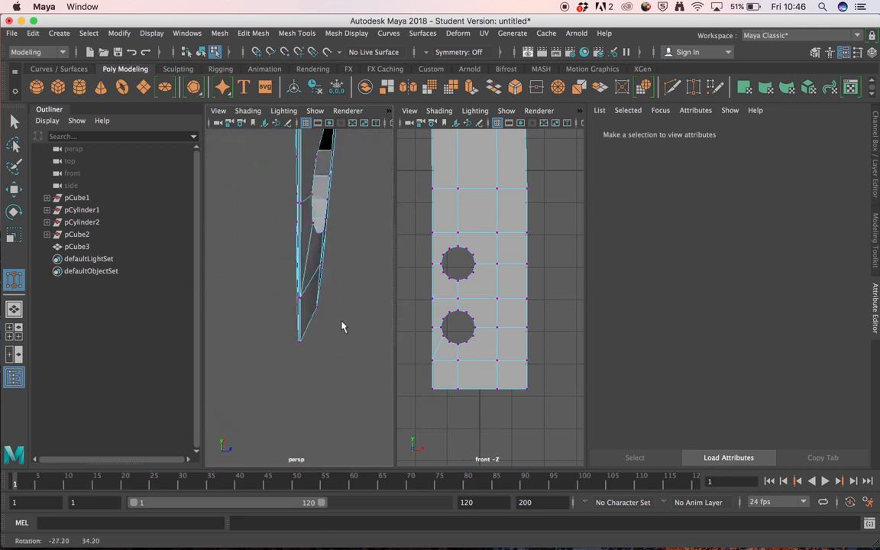
alt+middle_drag(336, 324, 328, 366)
alt+drag(328, 367, 269, 273)
Multi-Cut an edge from the lower hole's remaining lower-left rim vertex to the side-edge vertex below it
click(672, 87)
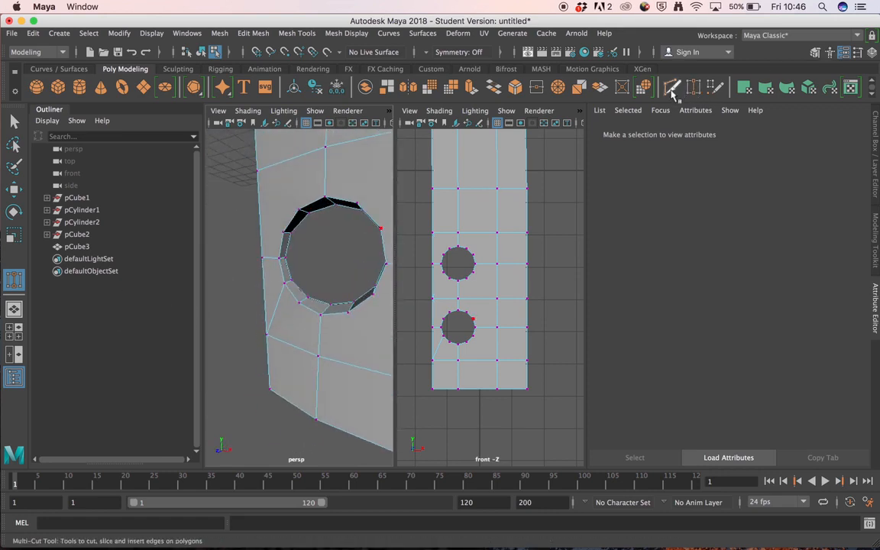
click(268, 336)
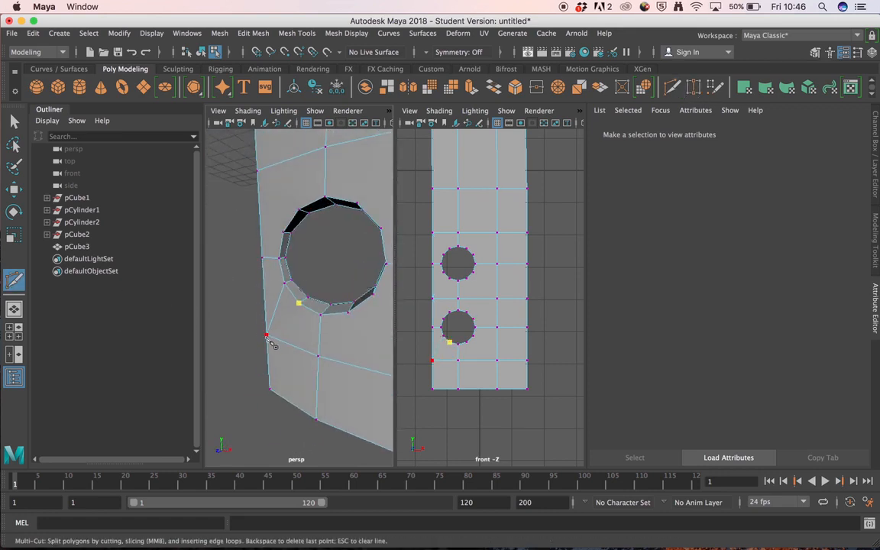
key(Return)
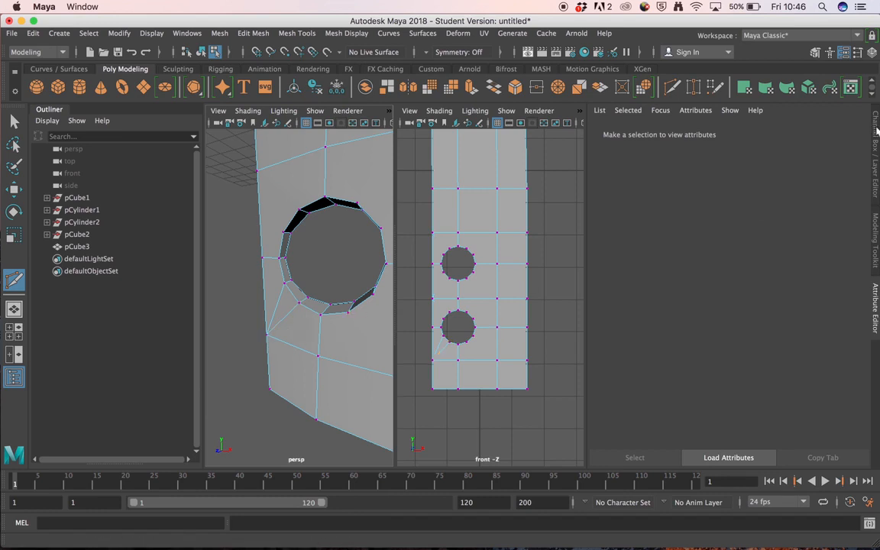
Show the Channel Box again and cut edges from the side-edge vertex between the holes to the lower hole's two upper-left rim vertices
click(877, 131)
alt+drag(348, 319, 324, 238)
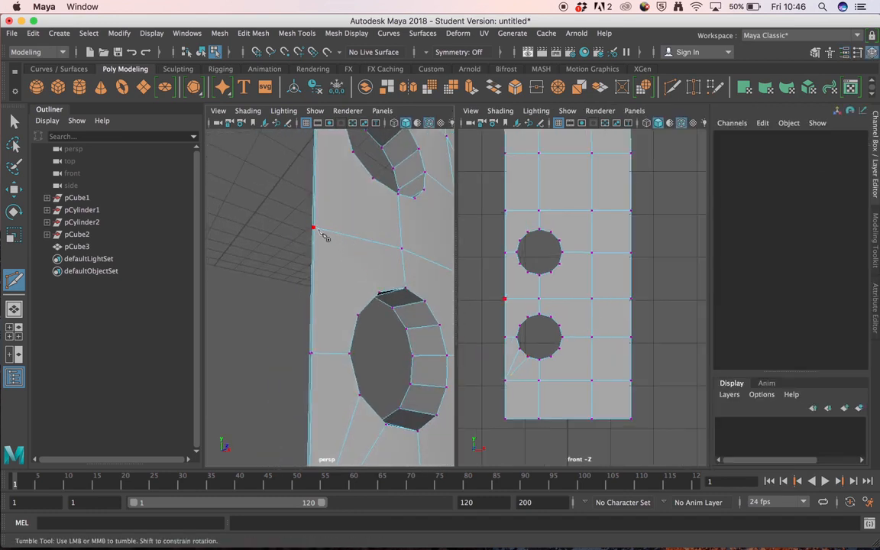
click(358, 316)
key(Return)
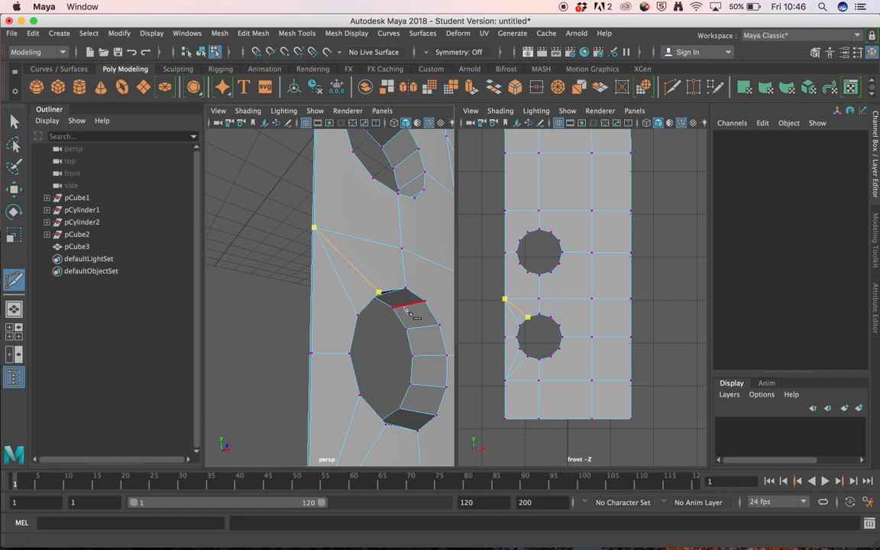
key(Return)
Cut edges from the lower hole's two upper-right rim vertices to the grid vertex diagonally above them
alt+middle_drag(381, 260, 268, 258)
alt+drag(269, 258, 248, 255)
alt+right_drag(247, 256, 368, 275)
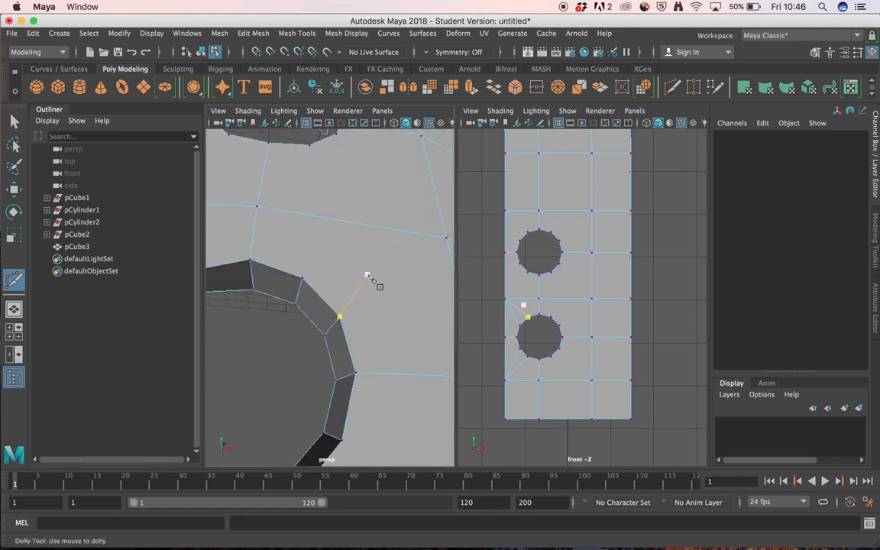
alt+middle_drag(368, 275, 302, 273)
click(275, 277)
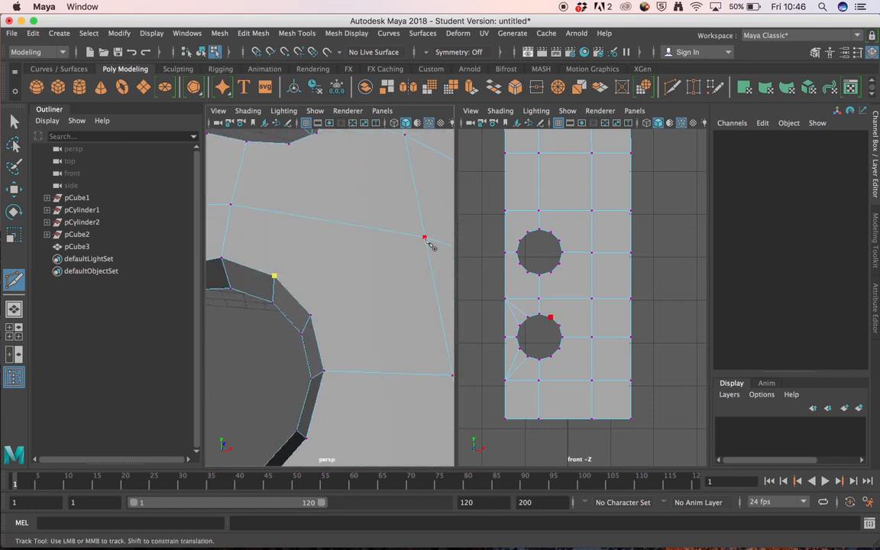
click(426, 239)
click(310, 316)
key(Return)
Cut edges from the lower hole's two lower-right rim vertices to the grid vertex diagonally below them
alt+middle_drag(380, 364, 308, 277)
click(303, 260)
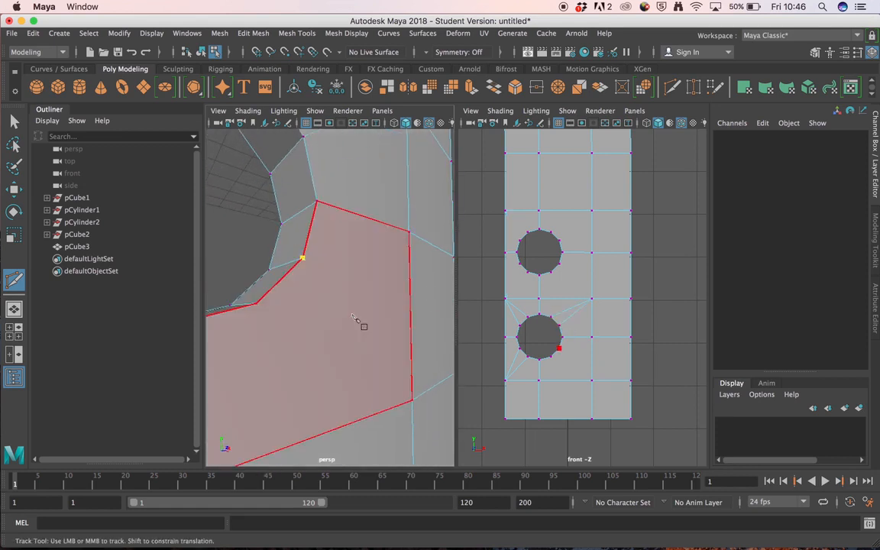
click(413, 402)
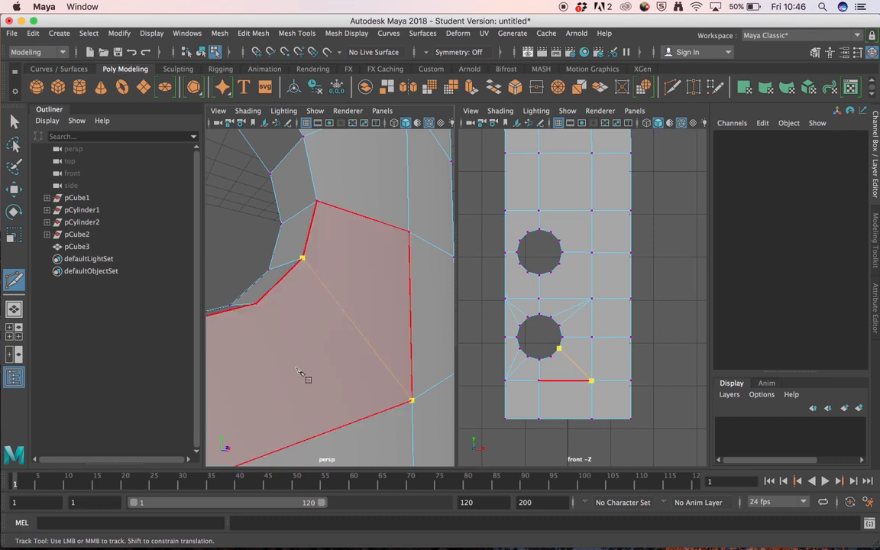
click(256, 304)
key(Return)
Cut edges from the upper hole's two lower-right rim vertices to the grid vertex diagonally below them
alt+drag(375, 349, 359, 367)
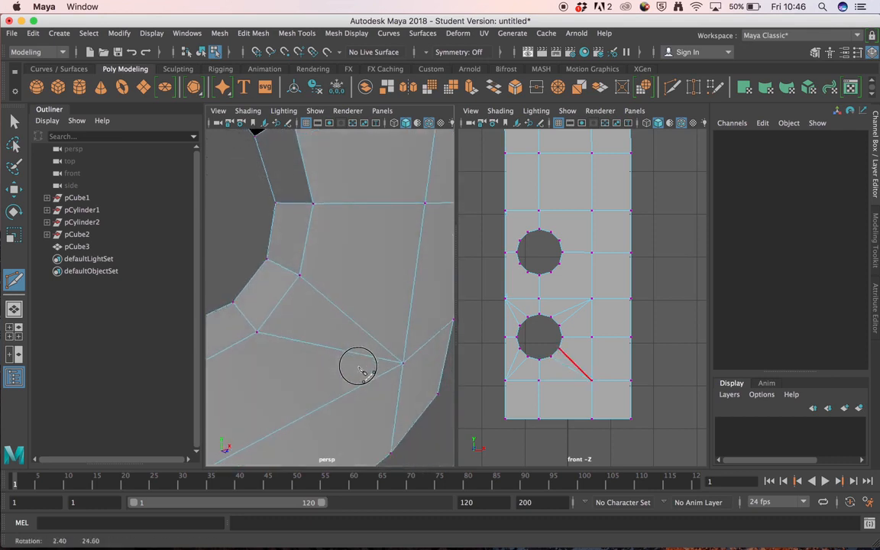
alt+right_drag(359, 368, 240, 309)
alt+drag(240, 308, 340, 295)
alt+middle_drag(339, 295, 361, 345)
alt+drag(361, 345, 304, 303)
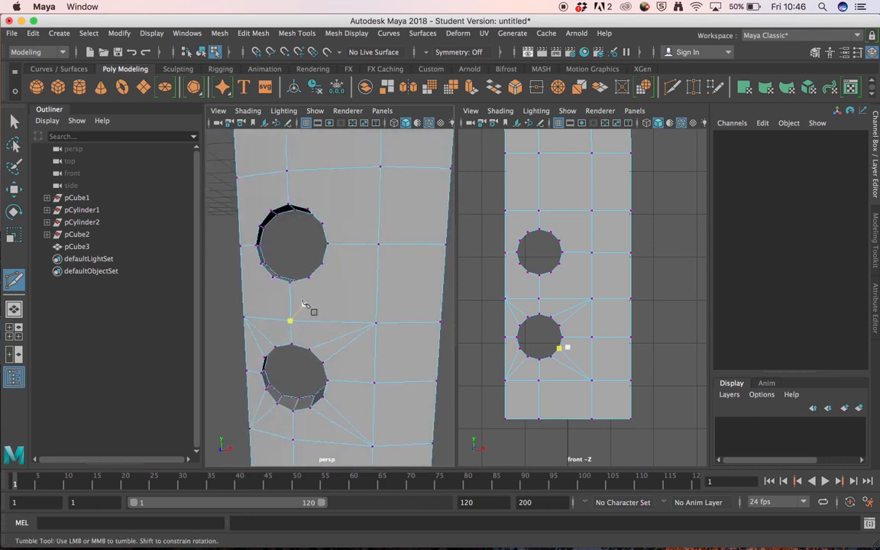
scroll(304, 303, up, 5)
click(309, 295)
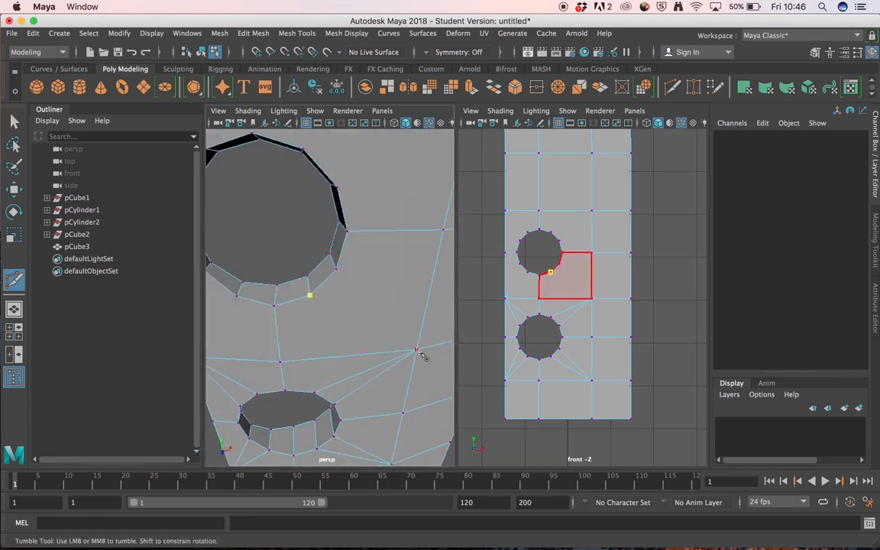
click(416, 350)
click(336, 268)
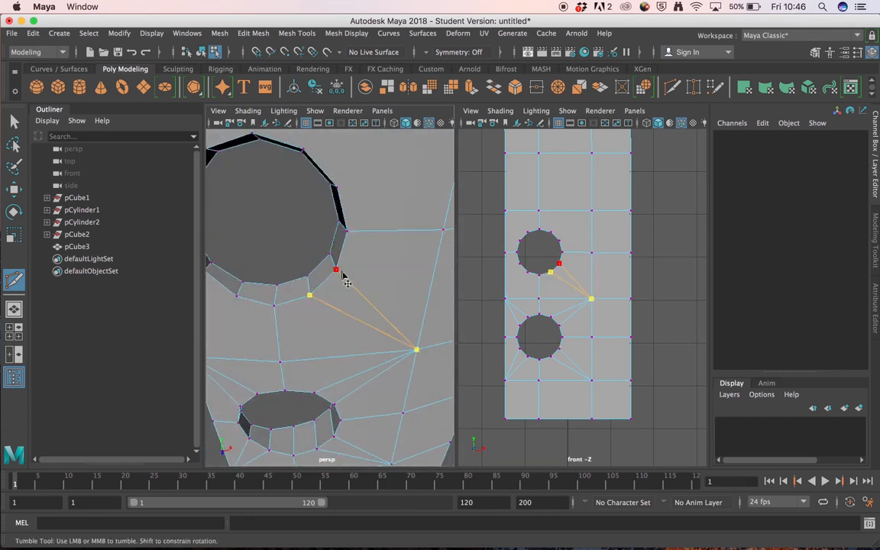
right_click(342, 274)
Cut edges from the upper hole's two upper-right rim vertices to the grid vertex diagonally above them
alt+middle_drag(355, 252, 356, 285)
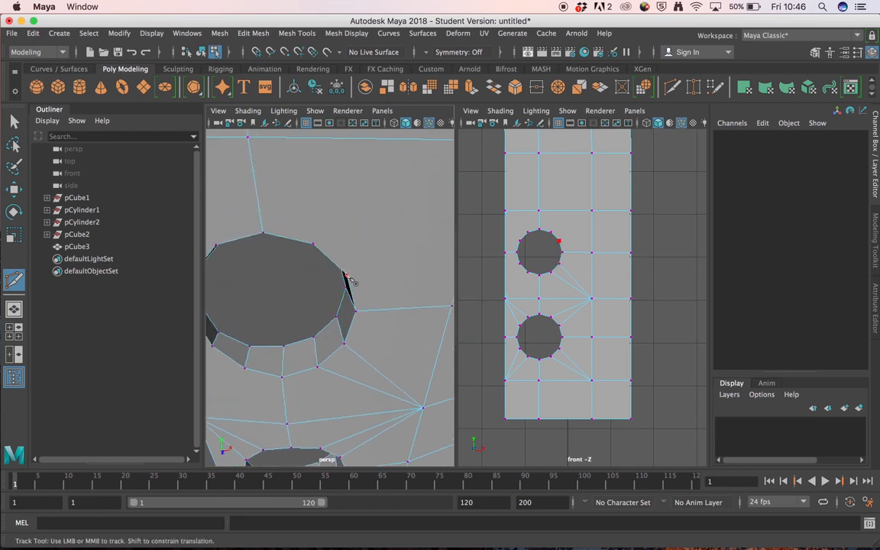
alt+drag(412, 275, 403, 244)
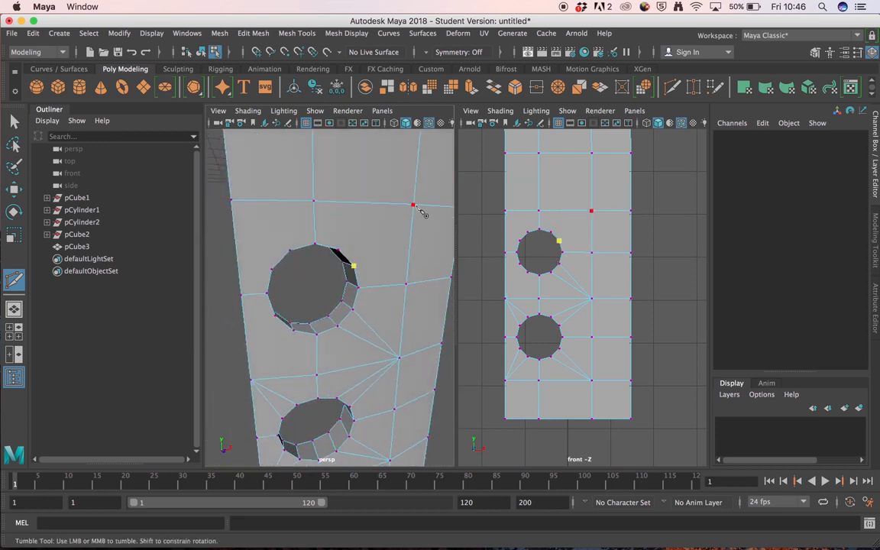
click(413, 205)
click(345, 260)
right_click(347, 261)
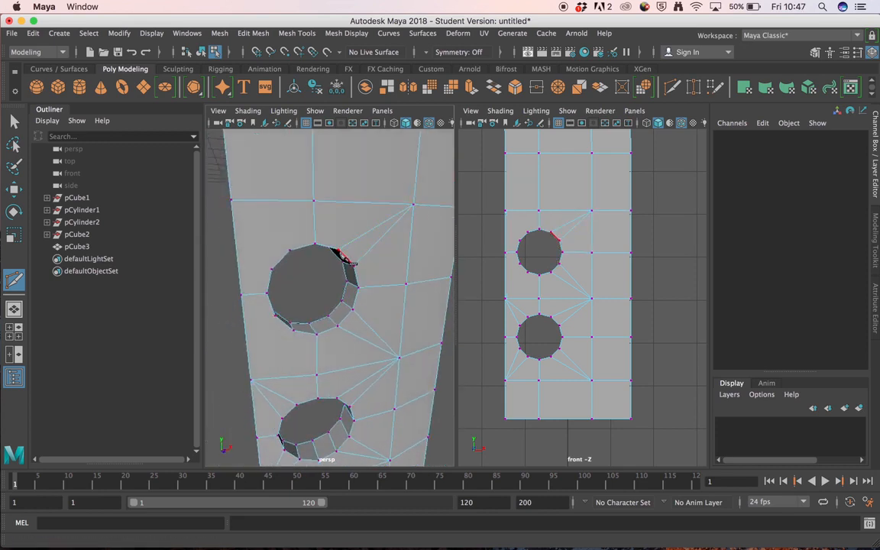
Cut edges from the upper hole's two upper-left rim vertices to the grid vertex diagonally above them on the panel's edge
alt+middle_drag(341, 259, 406, 345)
alt+drag(407, 346, 374, 299)
alt+right_drag(374, 299, 379, 265)
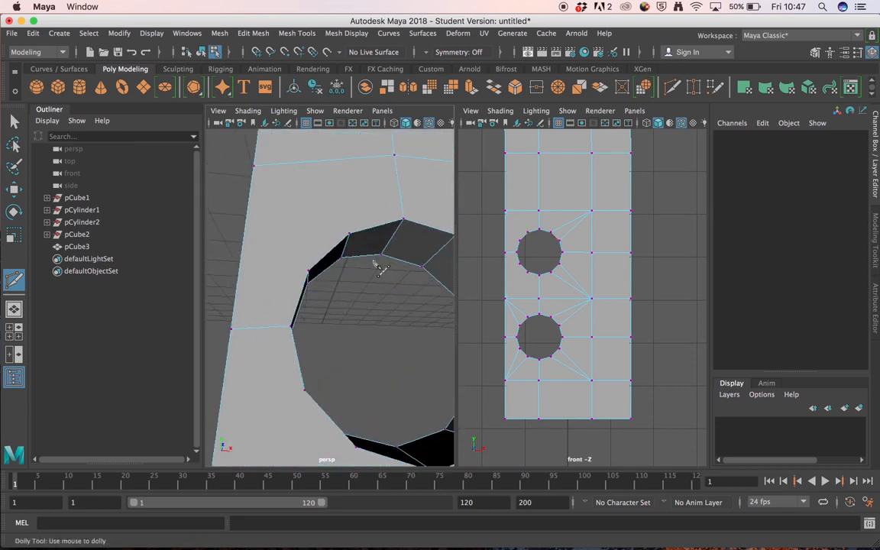
alt+drag(379, 265, 292, 268)
click(225, 175)
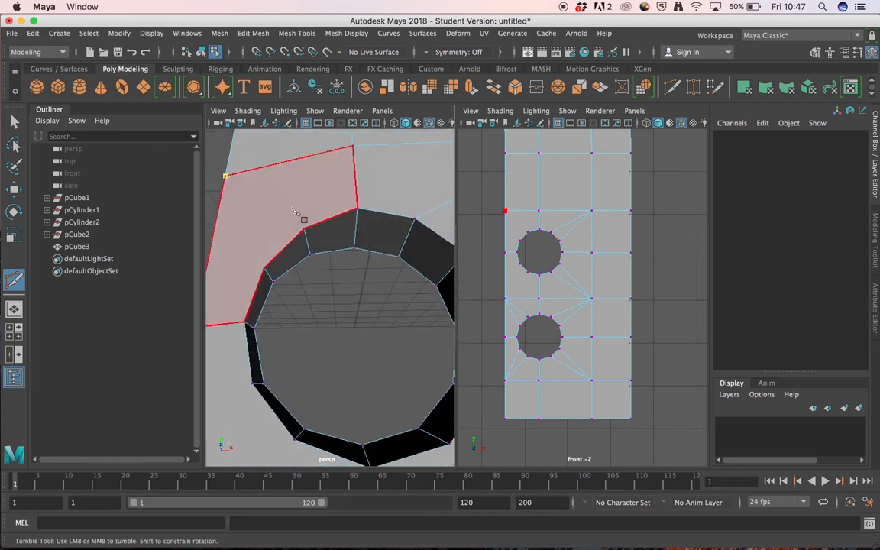
click(304, 229)
right_click(304, 229)
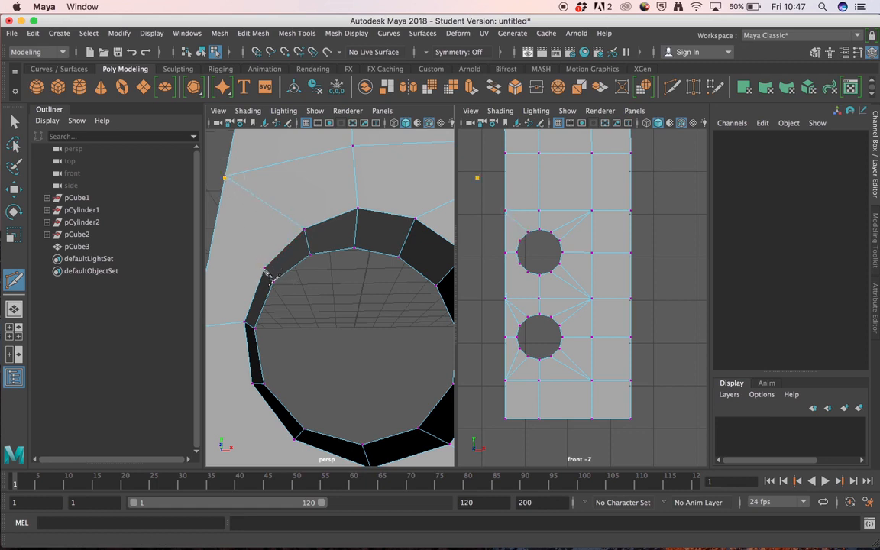
key(q)
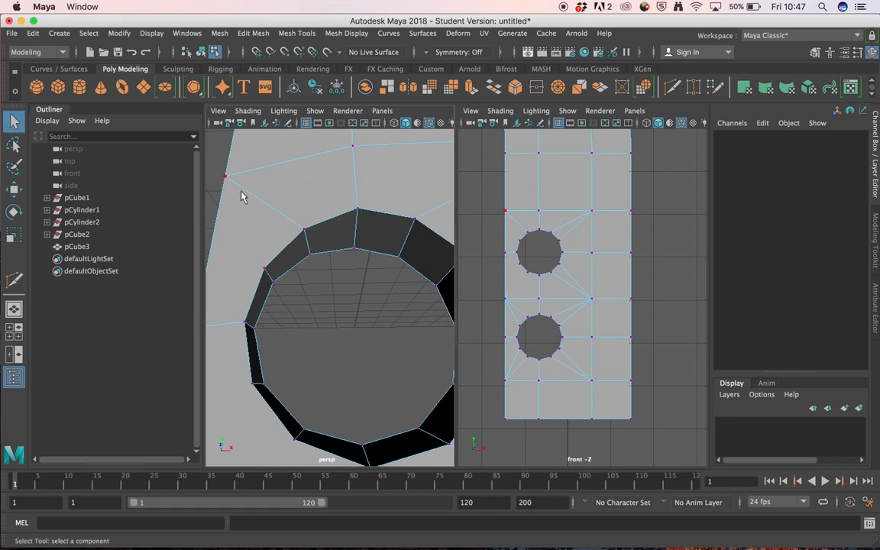
click(672, 87)
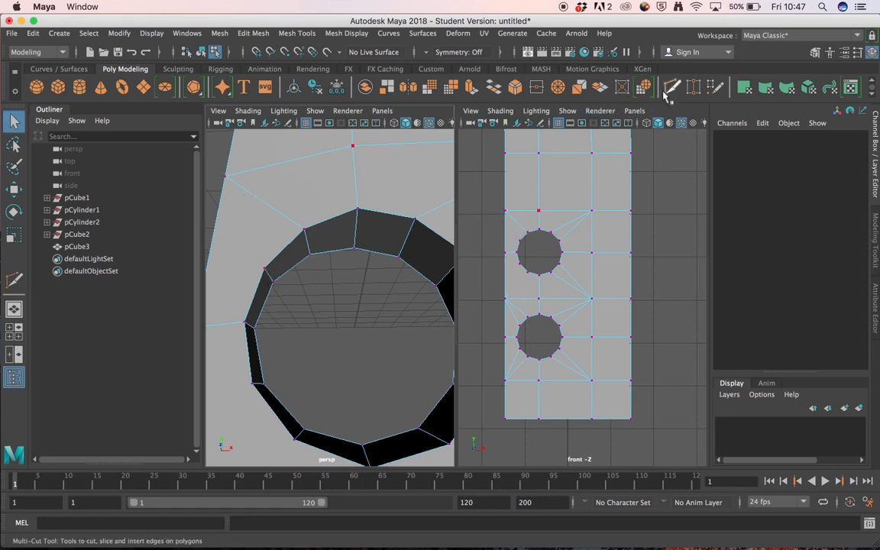
click(263, 270)
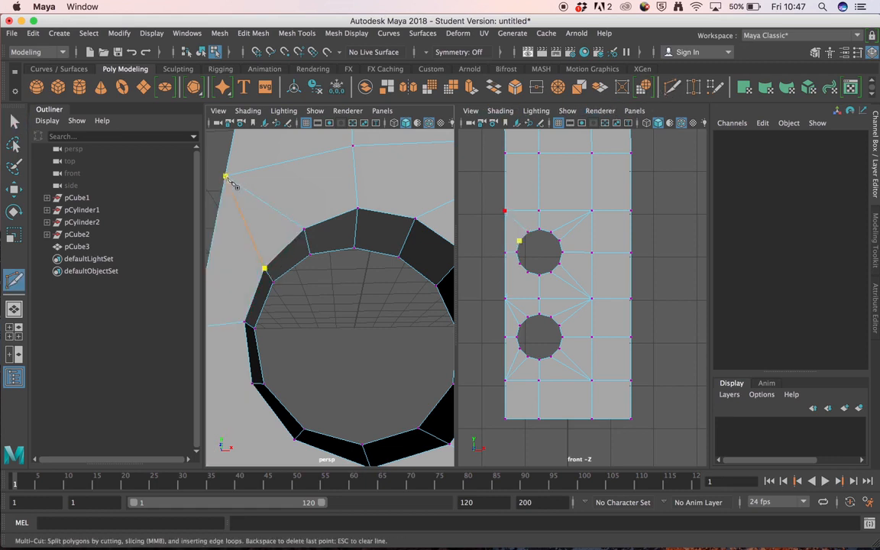
click(227, 178)
right_click(267, 301)
Cut edges from the upper hole's two lower-left rim vertices to the grid vertex diagonally below them on the panel's edge
alt+drag(267, 301, 317, 353)
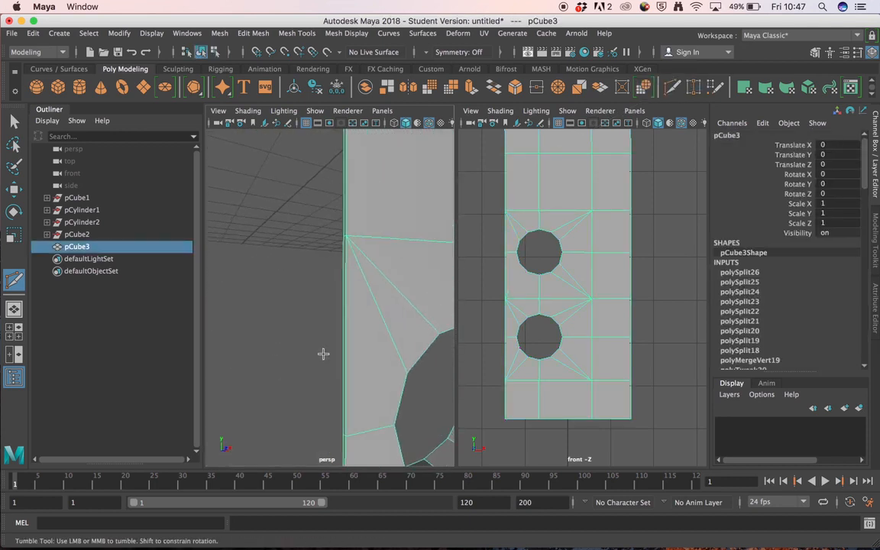
alt+right_drag(323, 354, 291, 347)
alt+middle_drag(291, 347, 293, 282)
alt+drag(293, 283, 240, 324)
alt+right_drag(240, 324, 255, 313)
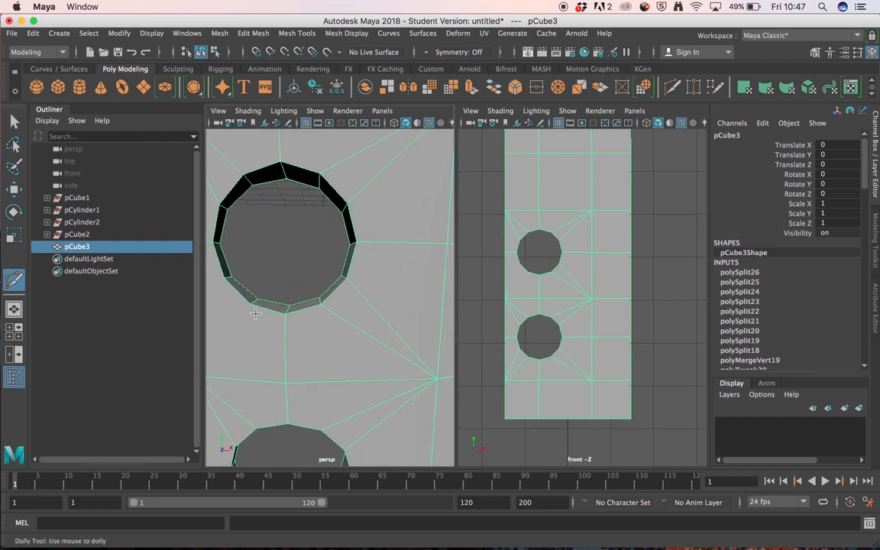
alt+middle_drag(255, 313, 294, 299)
key(q)
click(291, 301)
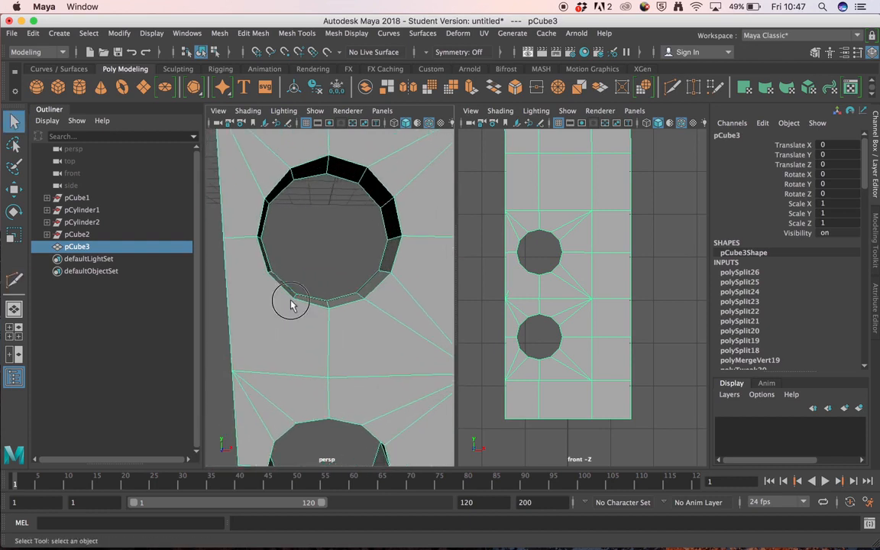
right_drag(301, 307, 304, 217)
click(285, 330)
shift+right_drag(285, 330, 216, 261)
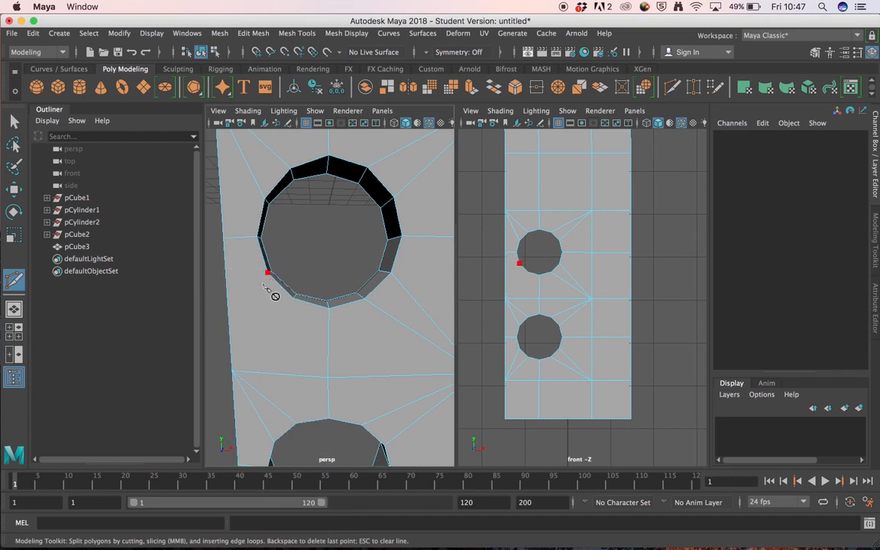
click(267, 273)
click(232, 371)
click(294, 299)
key(Return)
mouse_move(275, 301)
alt+mouse_down()
mouse_move(324, 314)
mouse_move(444, 304)
mouse_move(298, 295)
mouse_move(282, 226)
mouse_move(261, 310)
mouse_move(266, 304)
alt+mouse_up()
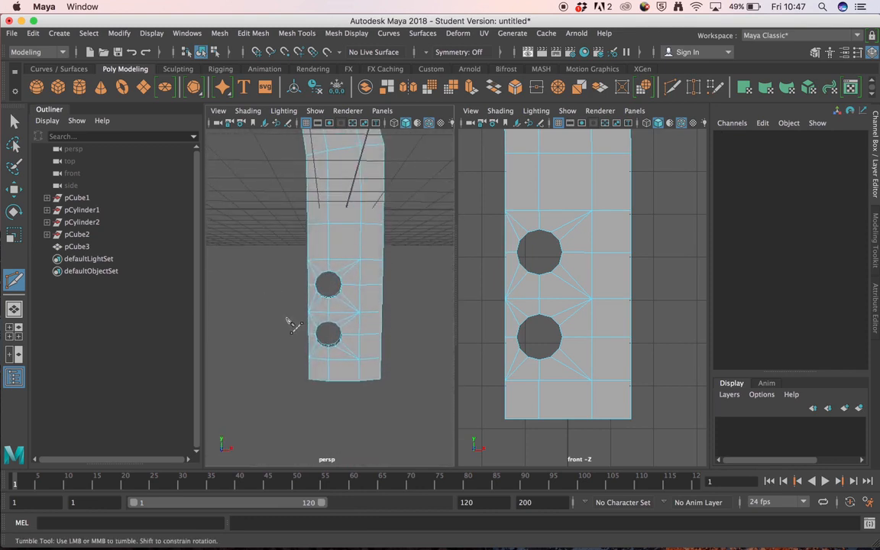
key(q)
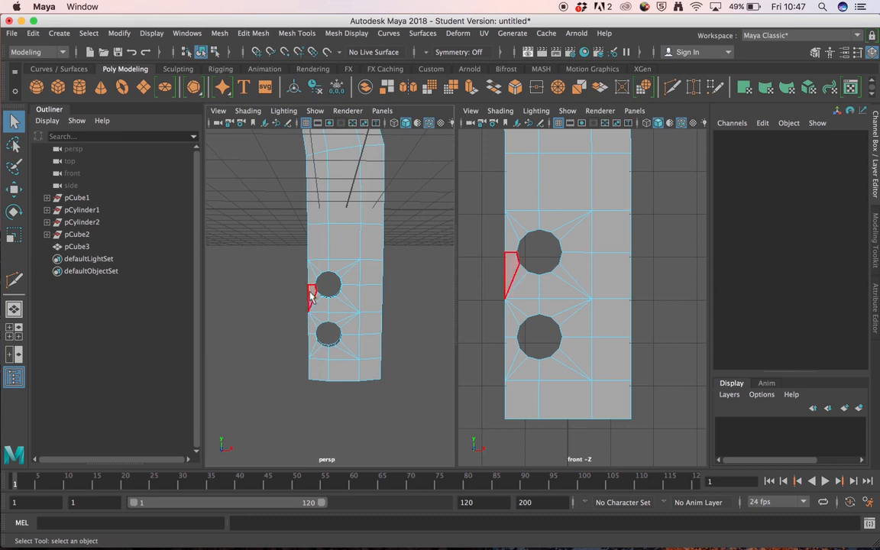
Create a polygon cylinder and flatten it to a Y scale of about 0.281
alt+drag(293, 325, 311, 318)
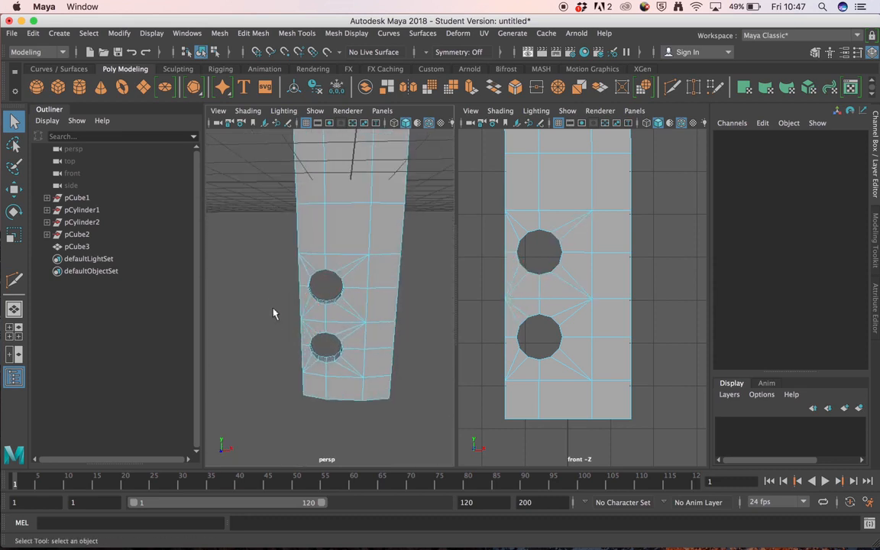
click(79, 88)
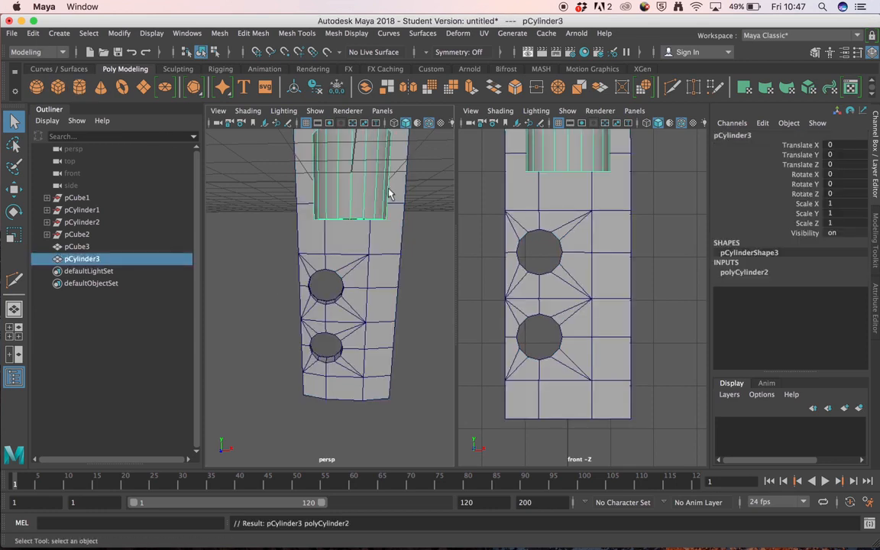
key(r)
drag(352, 147, 349, 180)
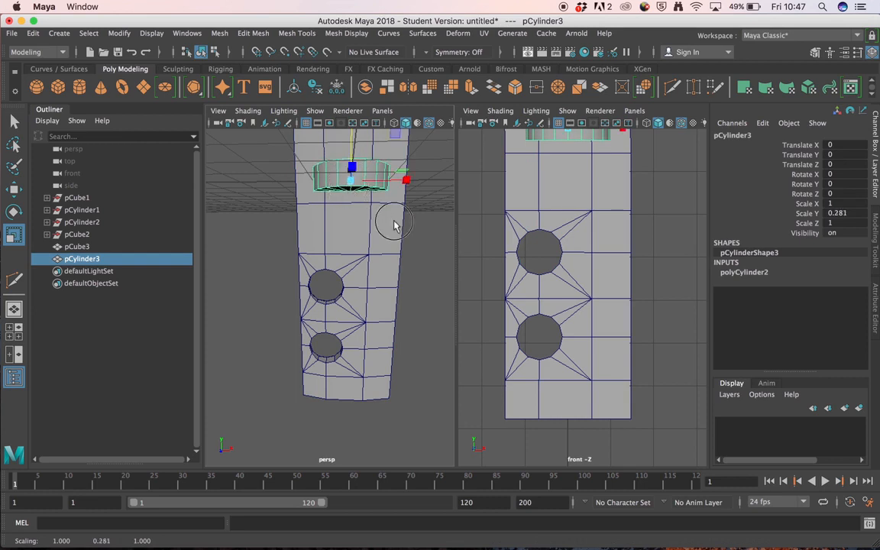
alt+drag(394, 225, 402, 237)
Move the flattened cylinder beside the upper hole, to about X -1.654 and Y -2.926, overlapping the panel's edge
key(w)
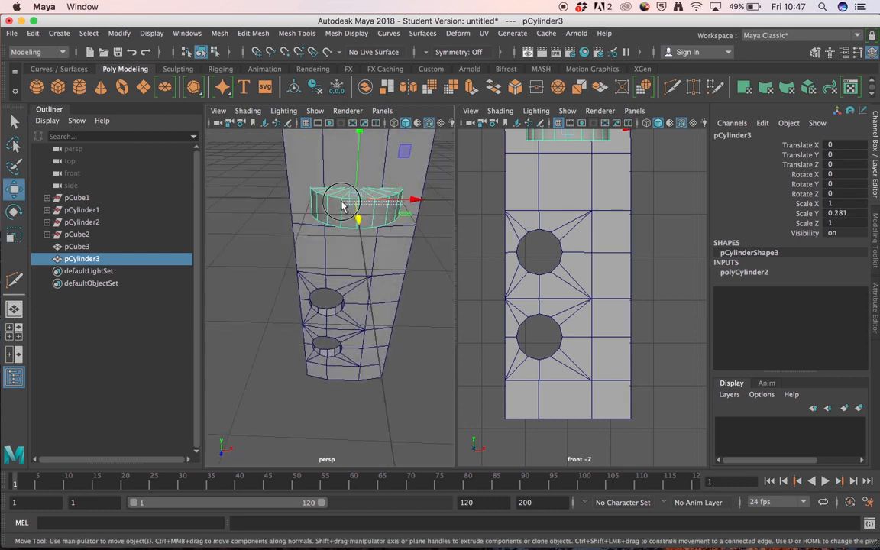
shift+click(403, 203)
click(439, 221)
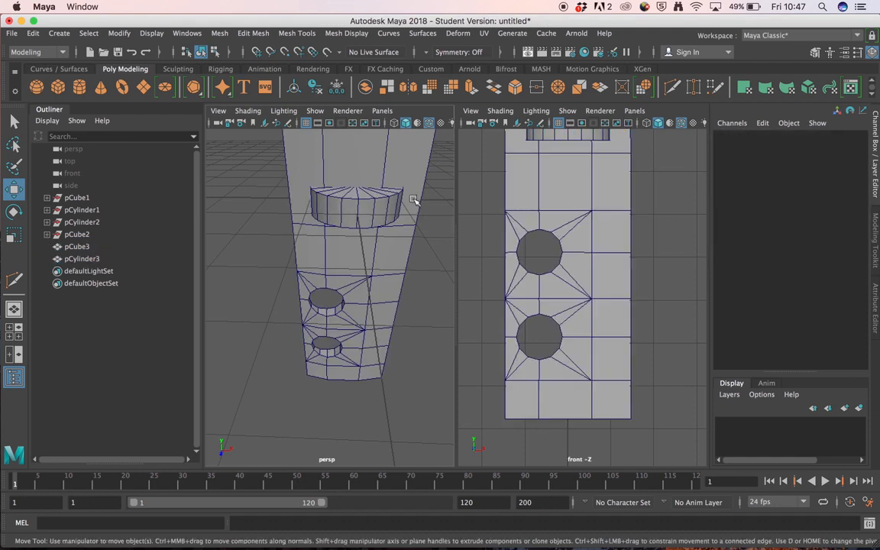
click(401, 204)
drag(410, 200, 354, 201)
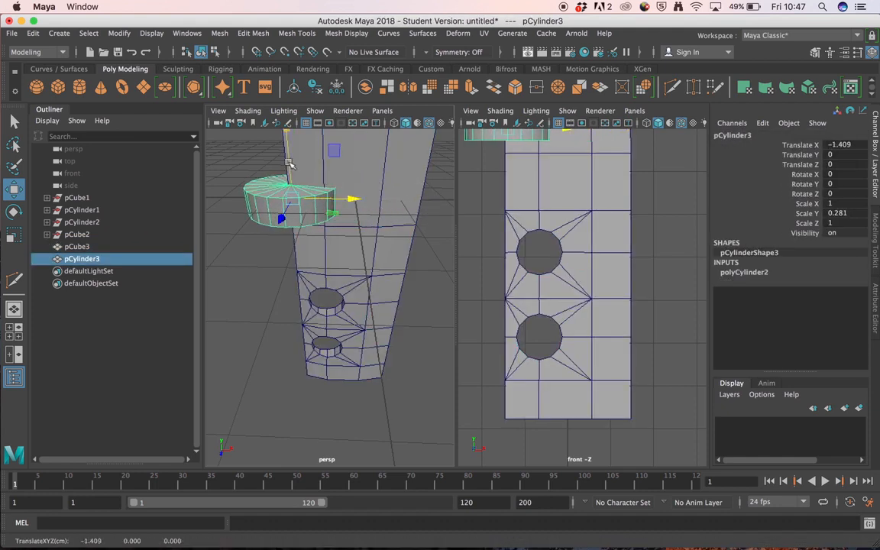
drag(289, 164, 348, 310)
mouse_move(344, 311)
alt+mouse_down()
mouse_move(299, 260)
mouse_move(271, 374)
mouse_move(295, 356)
mouse_move(281, 309)
mouse_move(345, 309)
mouse_move(330, 318)
alt+mouse_up()
click(269, 380)
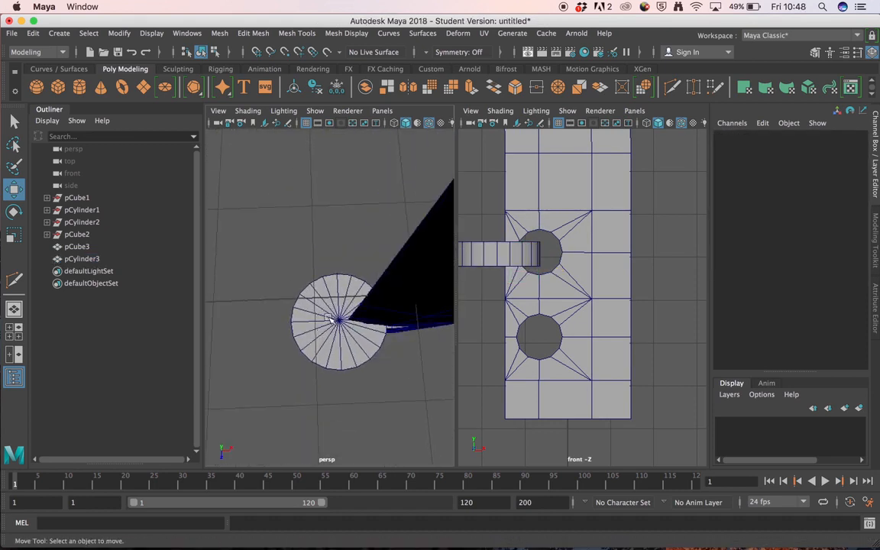
Set the flattened cylinder's axis subdivisions to 12
right_drag(330, 318, 330, 221)
alt+drag(330, 230, 327, 301)
right_drag(327, 301, 388, 174)
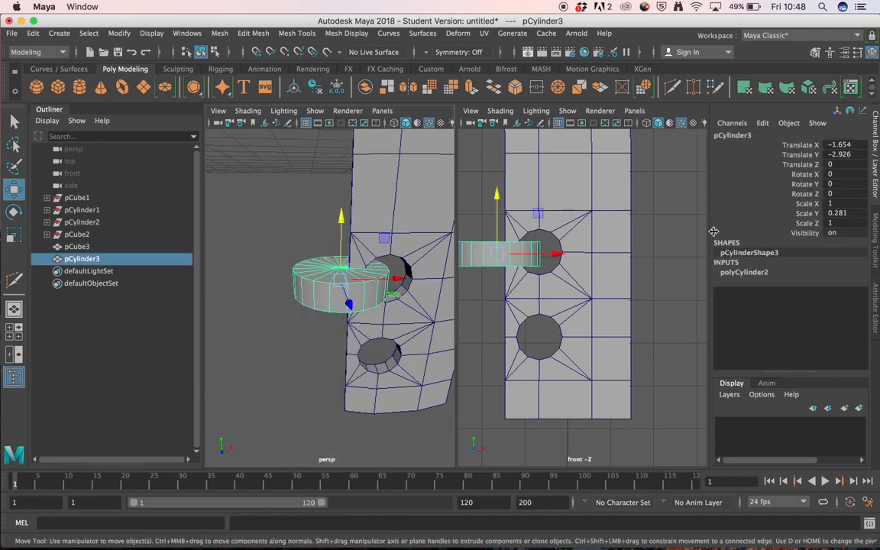
click(747, 272)
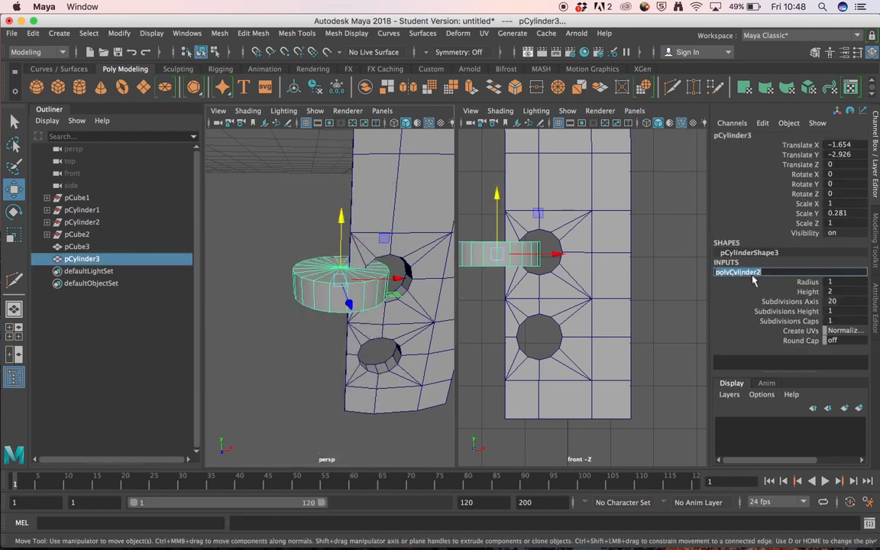
click(831, 301)
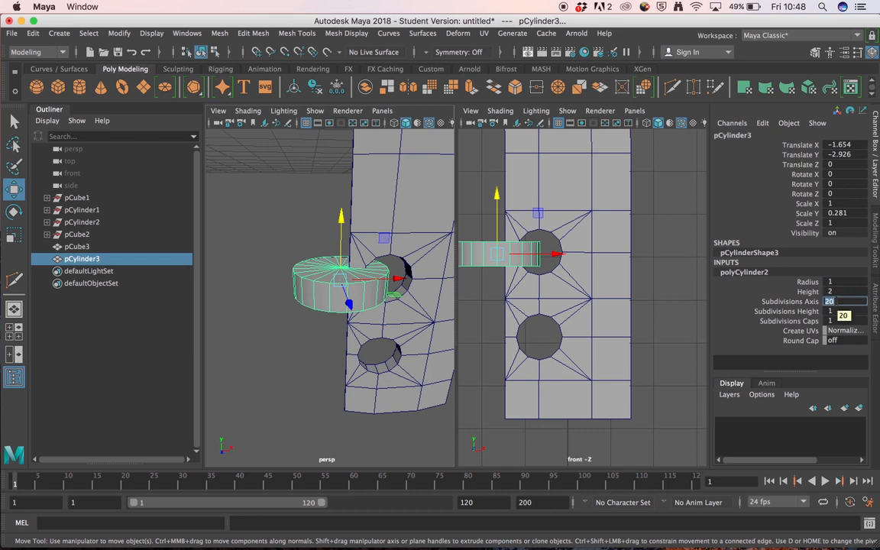
text(10)
key(Return)
click(291, 366)
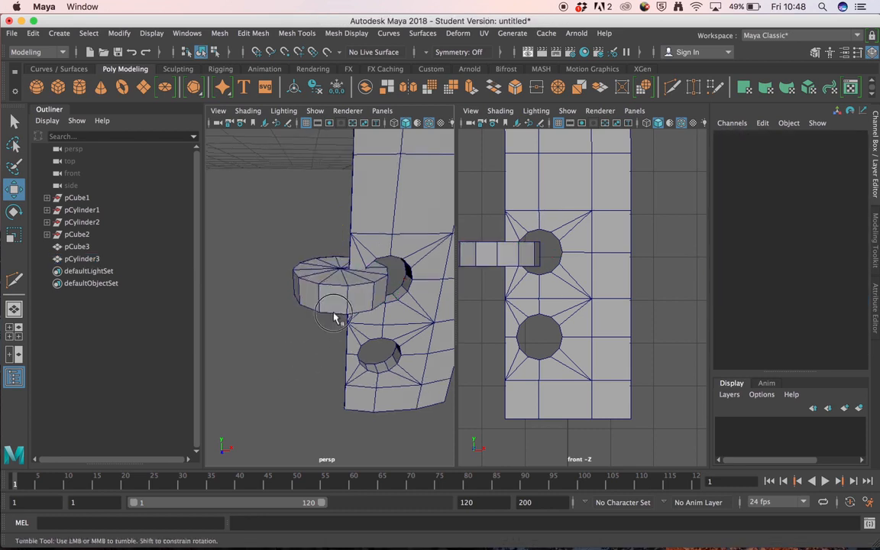
Delete the cylinder's upper and lower cap faces so that only the side band remains
mouse_move(337, 314)
alt+mouse_down()
mouse_move(324, 314)
mouse_move(328, 358)
mouse_move(334, 307)
alt+mouse_up()
right_drag(334, 307, 334, 218)
drag(332, 332, 351, 350)
click(287, 365)
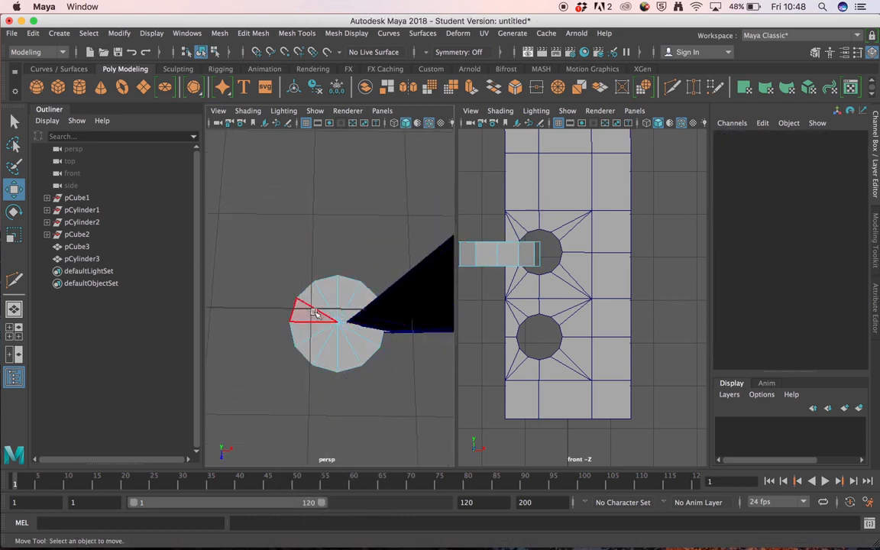
drag(319, 311, 352, 279)
click(351, 279)
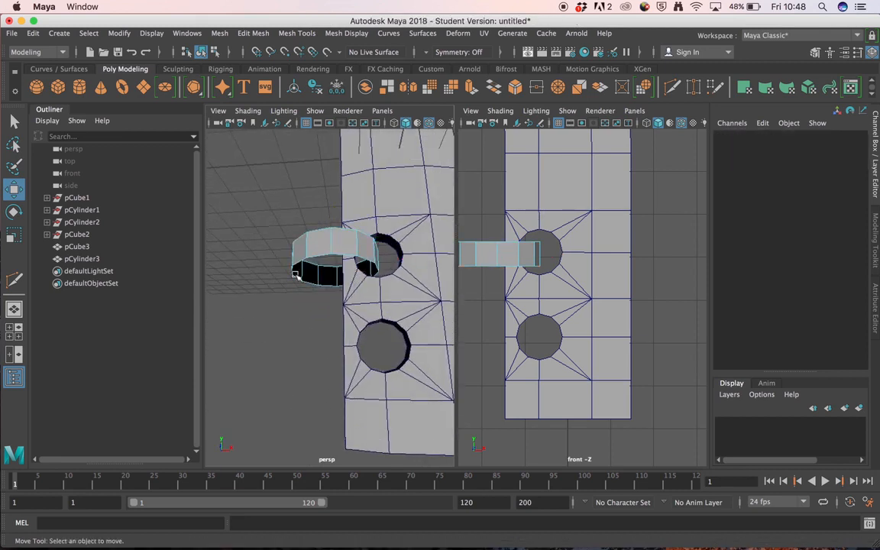
Extrude all the side faces of the open cylinder outward with some thickness to form a solid ring
alt+drag(295, 273, 292, 298)
mouse_move(314, 265)
right_down()
mouse_move(330, 206)
mouse_move(324, 251)
right_up()
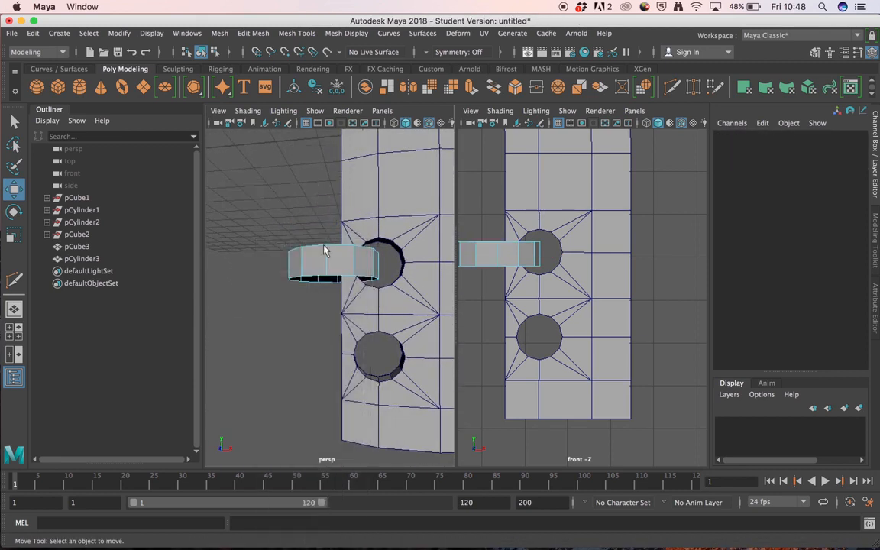
double_click(324, 251)
alt+drag(324, 252, 393, 342)
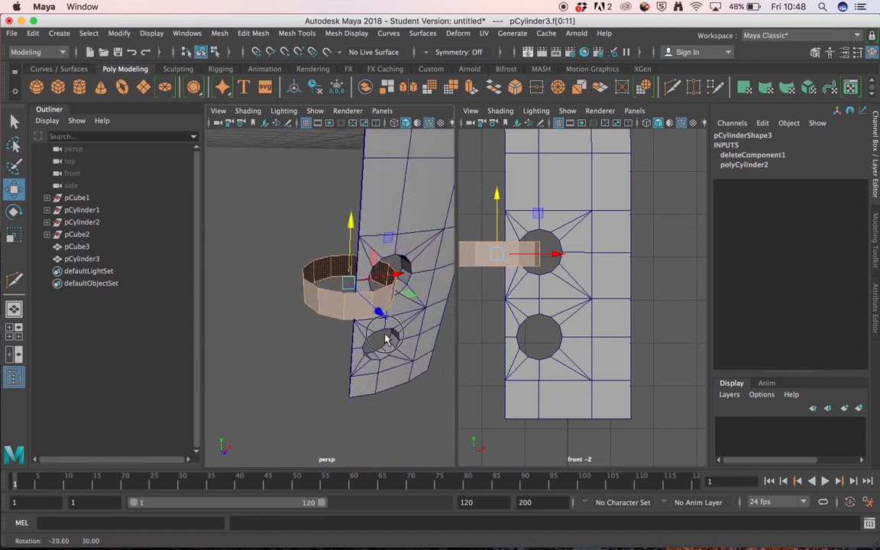
click(470, 88)
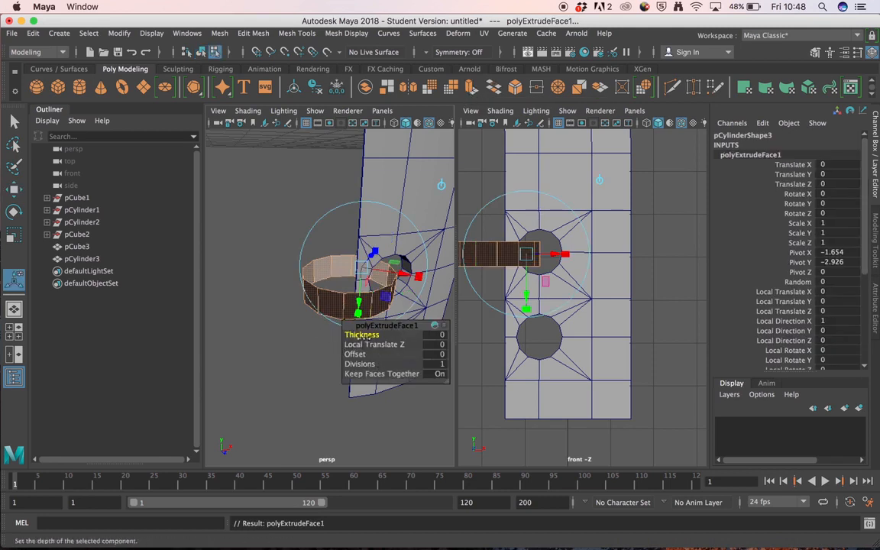
middle_drag(365, 337, 366, 338)
click(296, 404)
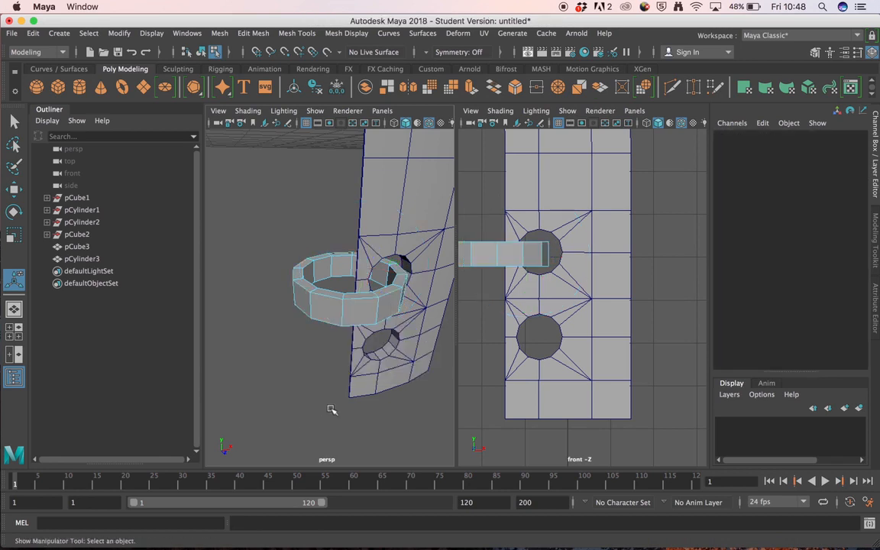
Select the vertical edges on the part of the ring that passes through the upper hole
alt+drag(331, 408, 355, 395)
scroll(401, 274, up, 3)
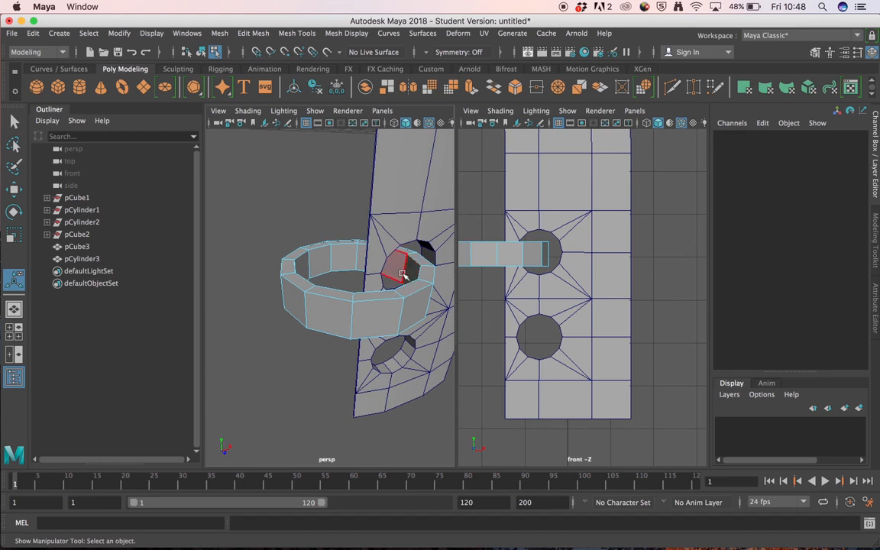
right_drag(403, 275, 405, 159)
click(405, 269)
alt+drag(405, 269, 364, 341)
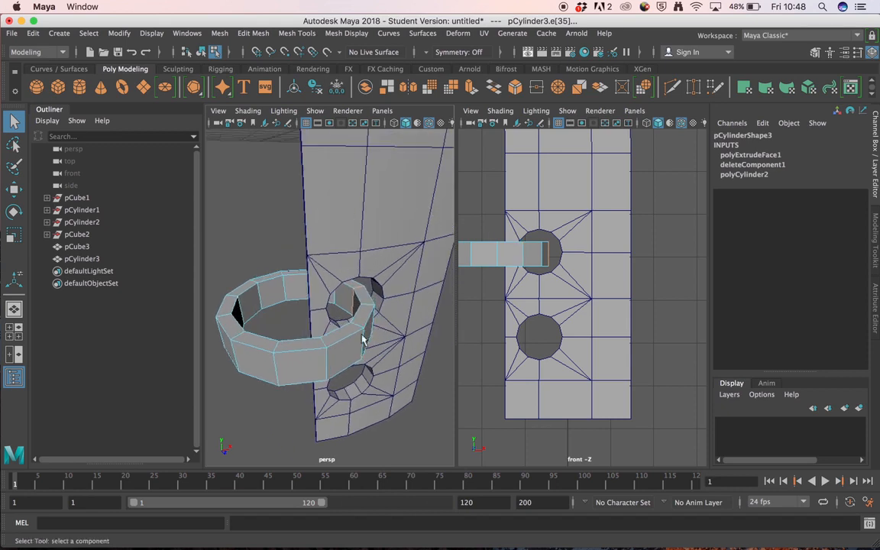
click(267, 440)
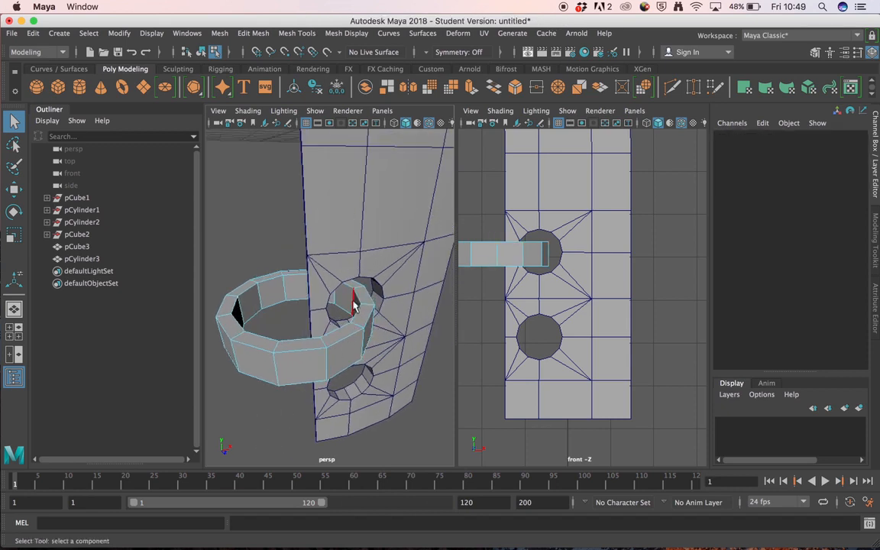
click(354, 306)
alt+drag(330, 313, 354, 299)
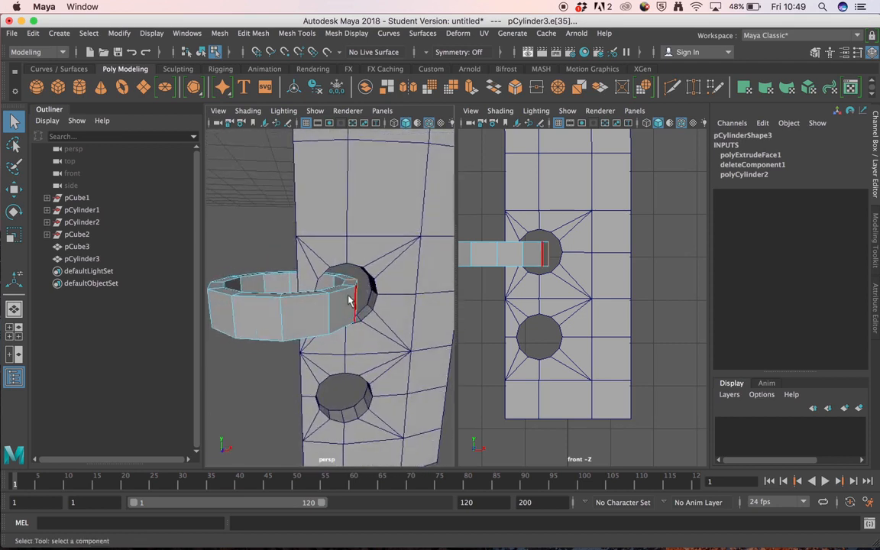
Activate scaling for the selected ring edges in the upper hole and turn on soft selection
key(r)
drag(354, 262, 325, 273)
alt+drag(336, 329, 366, 349)
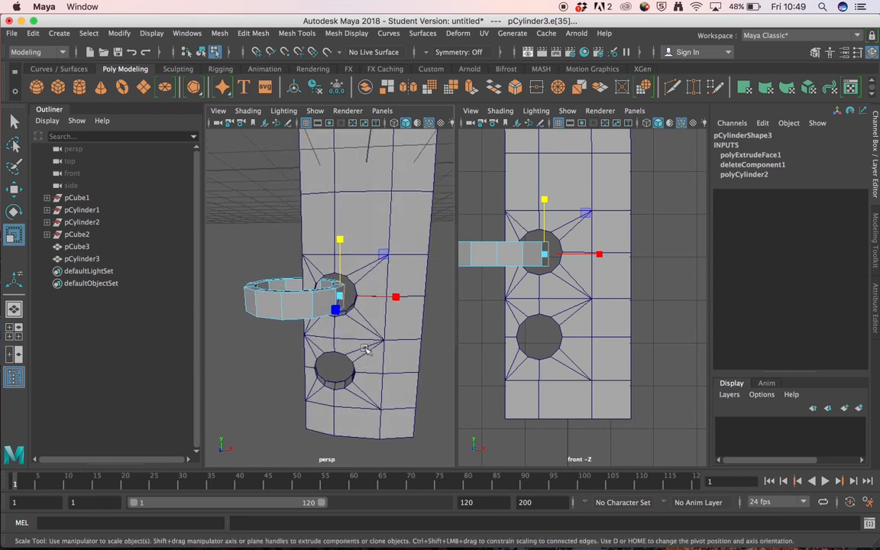
key(b)
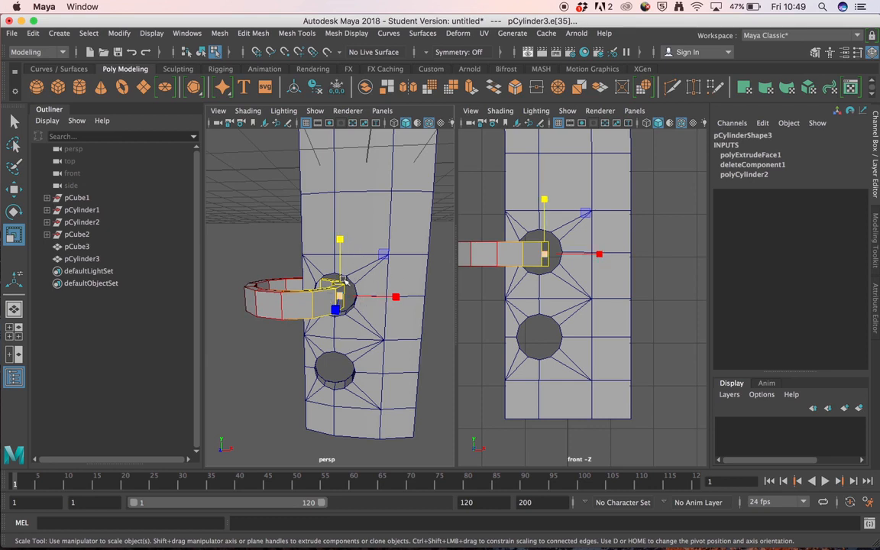
Set the soft selection falloff radius to 2.67 and shift the falloff curve's upper point closer to its start
double_click(13, 236)
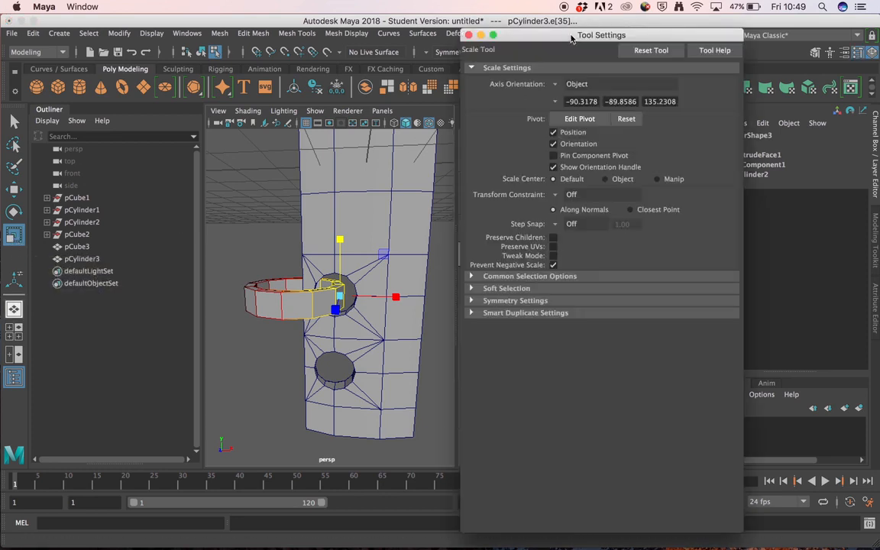
drag(571, 39, 594, 45)
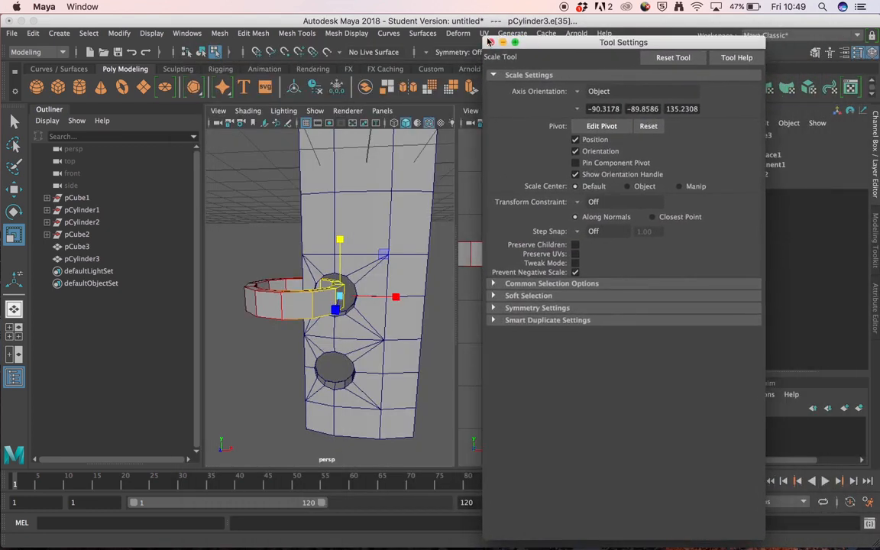
drag(489, 41, 514, 141)
drag(583, 148, 552, 42)
click(492, 292)
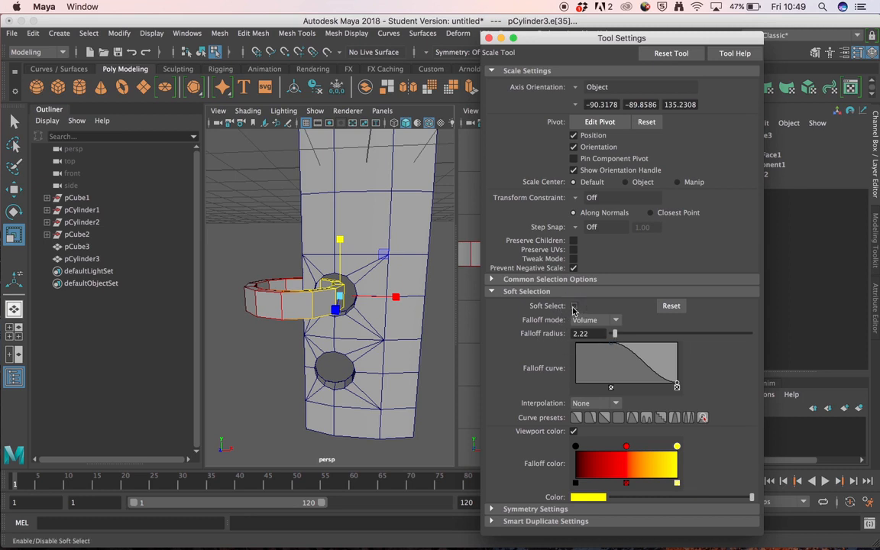
click(575, 307)
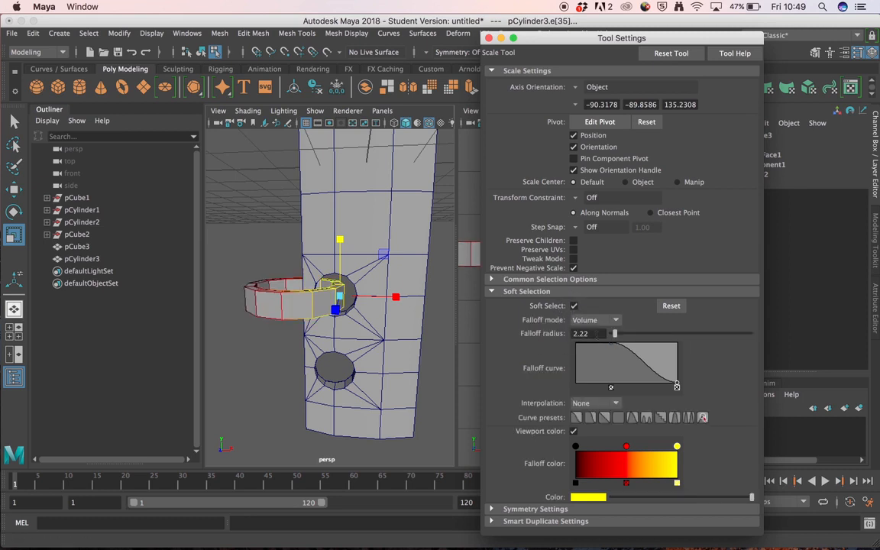
mouse_move(617, 336)
mouse_down()
mouse_move(630, 337)
mouse_move(615, 336)
mouse_up()
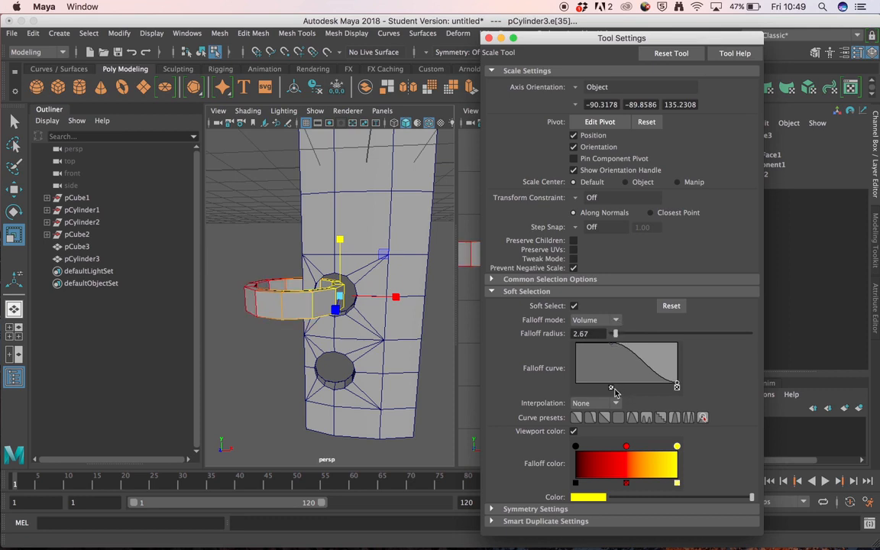
mouse_move(615, 345)
mouse_down()
mouse_move(615, 372)
mouse_move(609, 354)
mouse_move(574, 349)
mouse_move(615, 359)
mouse_move(620, 370)
mouse_move(582, 345)
mouse_move(608, 346)
mouse_move(601, 346)
mouse_up()
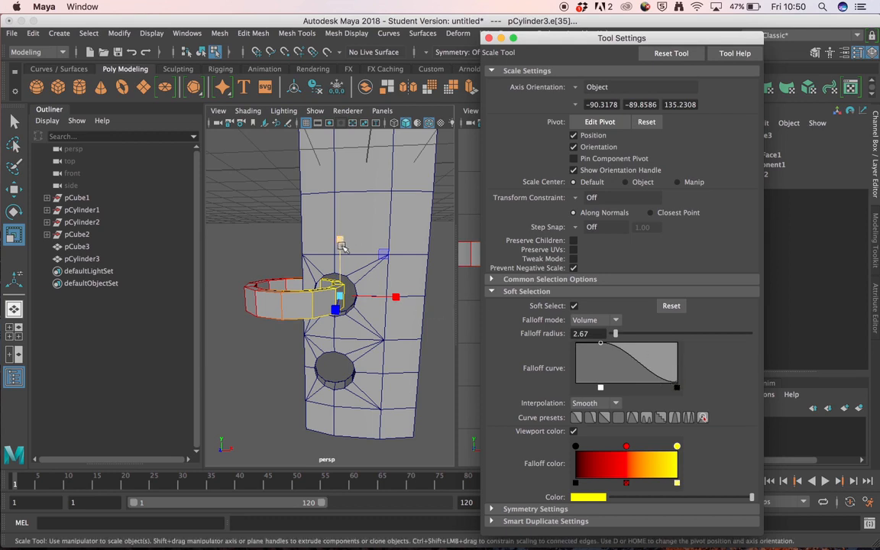
Taper the ring by reducing the height of its edges in the hole and enlarging the opposite end, and turn off soft selection
drag(342, 246, 394, 257)
click(280, 375)
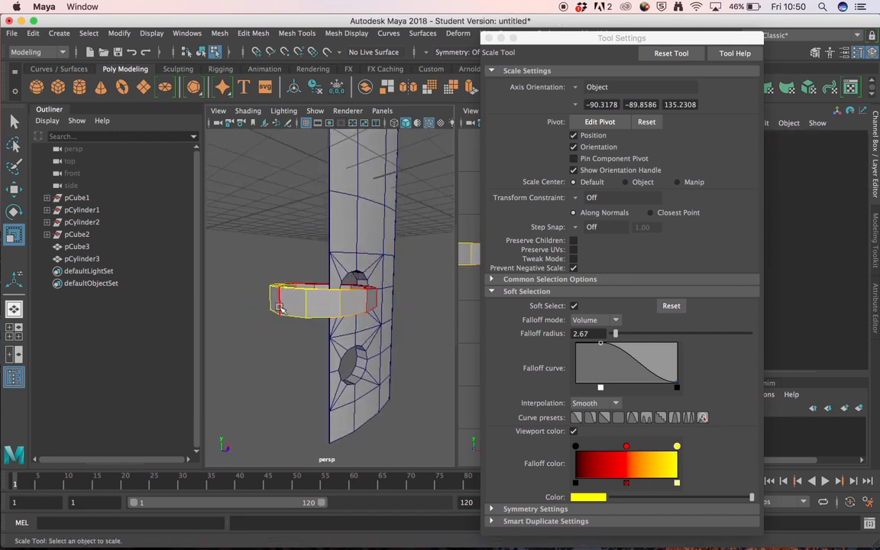
click(280, 307)
alt+drag(273, 324, 263, 359)
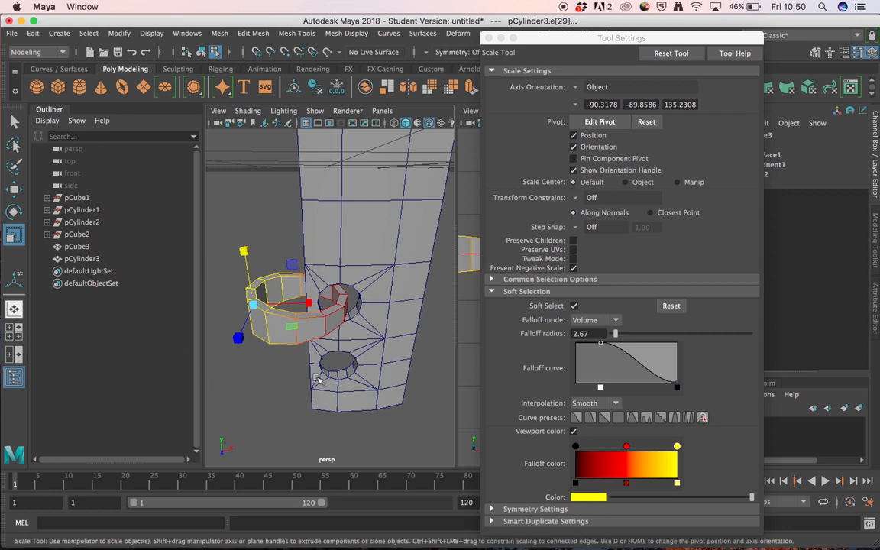
key(b)
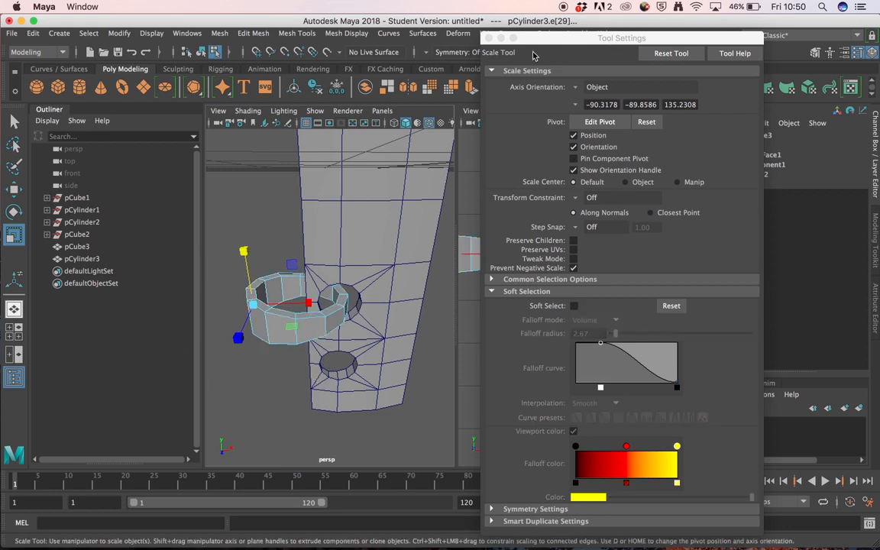
click(490, 37)
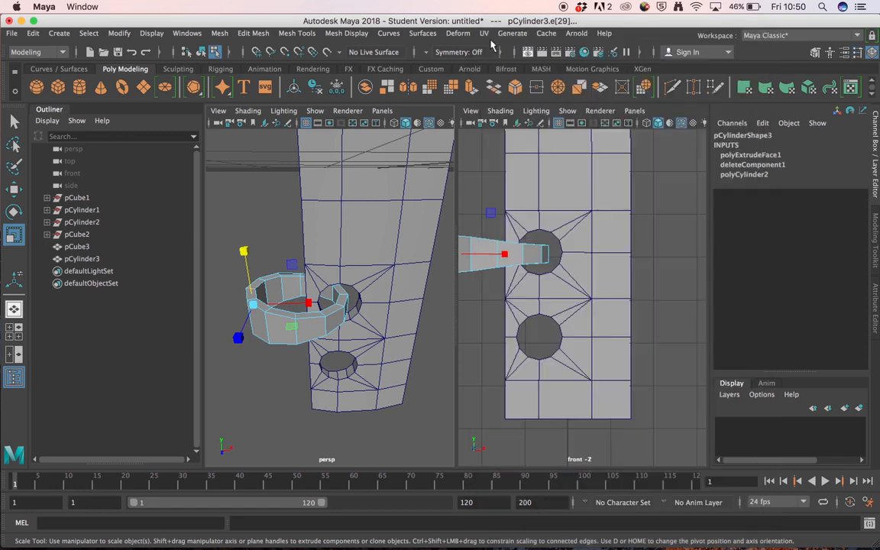
Return the ring to object mode and narrow it in depth to a Z scale of 0.736
click(255, 399)
right_drag(264, 335, 324, 167)
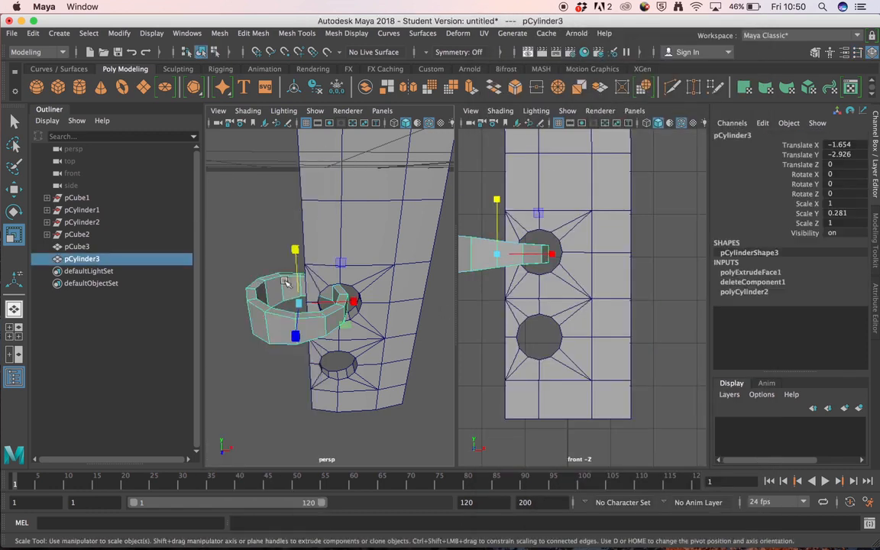
alt+drag(286, 283, 291, 351)
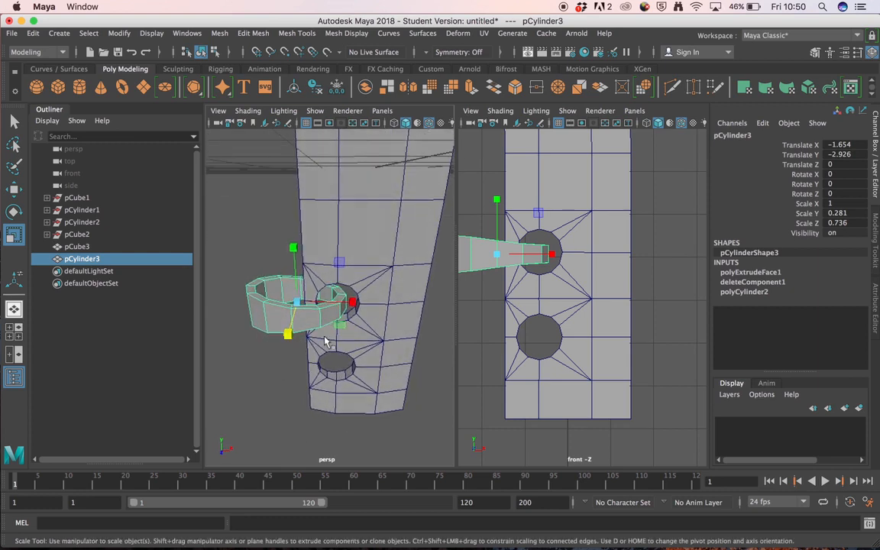
Move the ring's pivot point along X to the centre of the upper hole
key(w)
key(e)
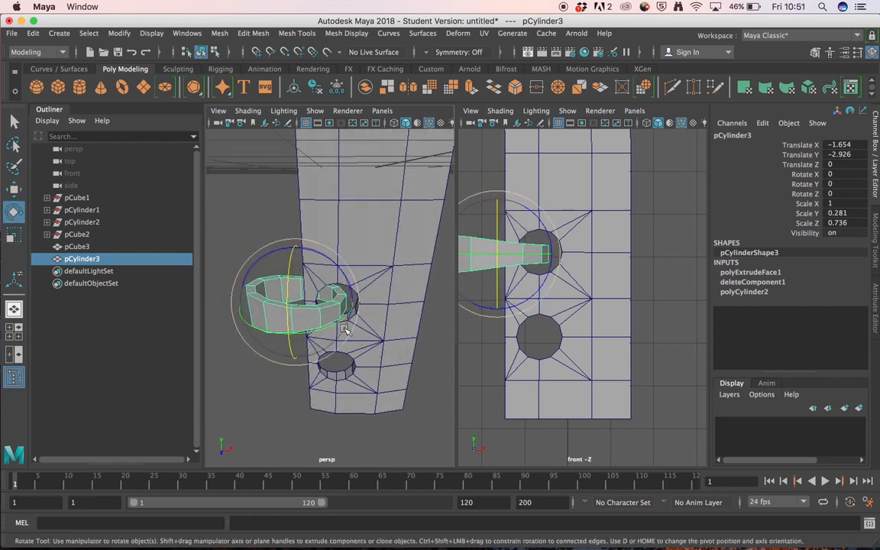
alt+drag(334, 321, 358, 359)
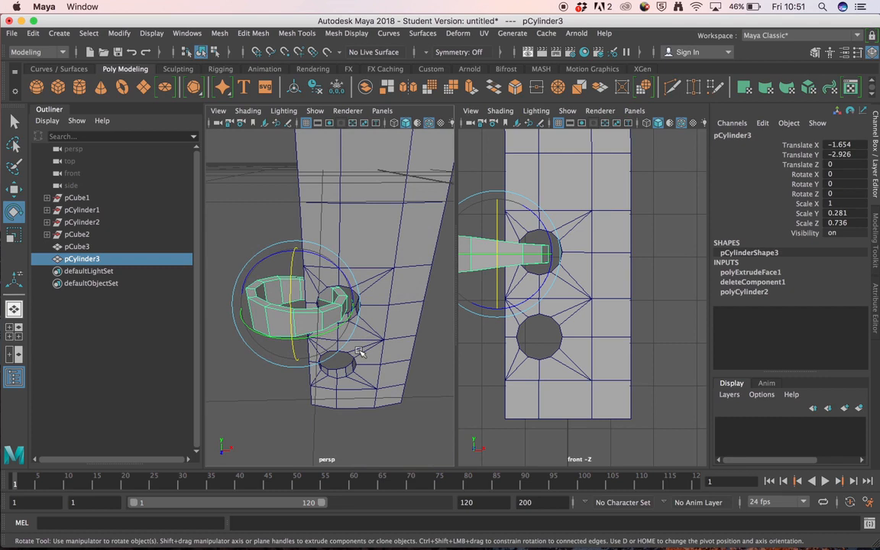
key(d)
alt+drag(369, 327, 320, 302)
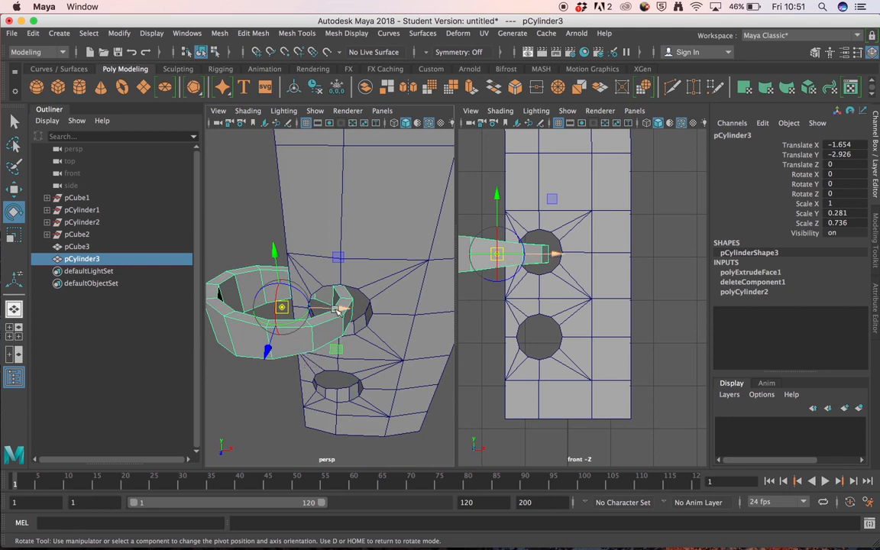
drag(337, 309, 375, 314)
drag(396, 320, 430, 336)
drag(396, 300, 403, 336)
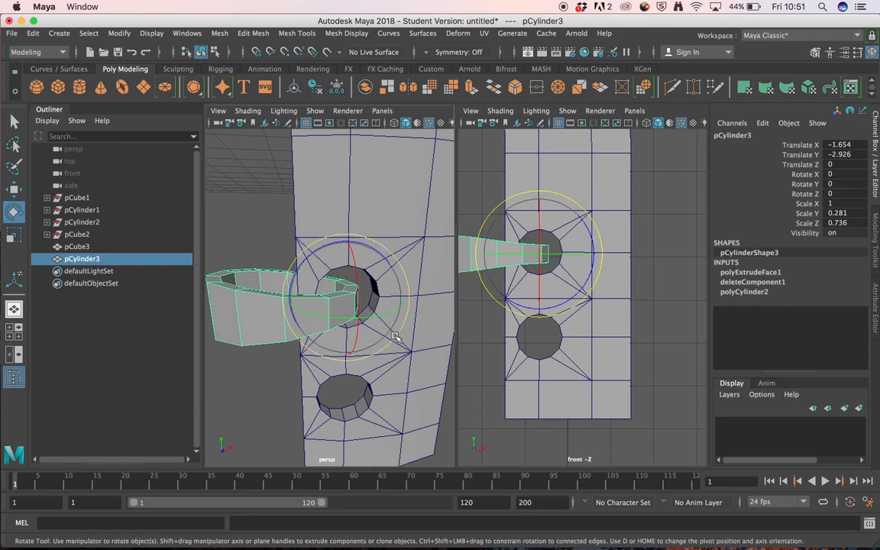
Rotate the ring to about 51.9 degrees around Z so it slants downward, and reposition it at the upper hole's edge
key(w)
drag(399, 298, 323, 263)
key(e)
mouse_move(365, 293)
alt+mouse_down()
mouse_move(314, 267)
mouse_move(313, 240)
mouse_move(340, 244)
mouse_move(382, 295)
alt+mouse_up()
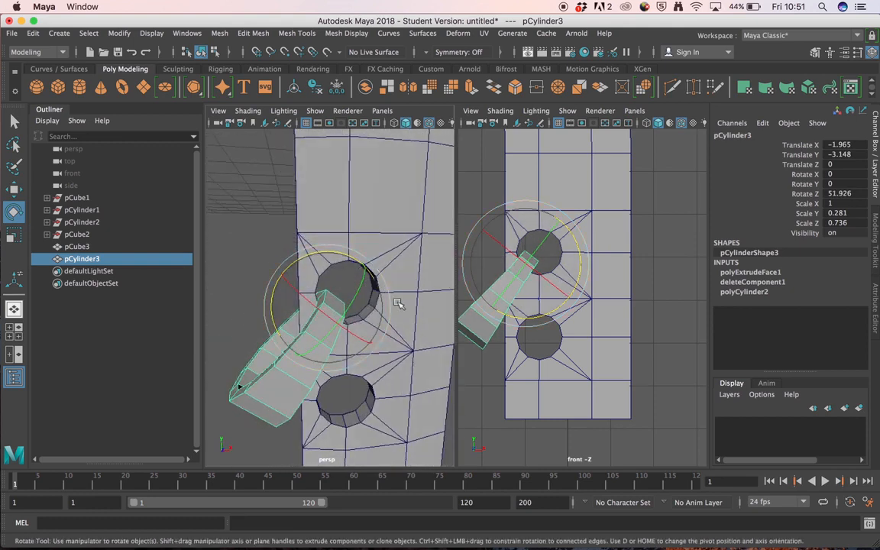
alt+right_drag(399, 303, 266, 291)
click(349, 363)
Create a polygon cube and move it down to the panel's lower end, at about -7.1 in Y
alt+drag(349, 363, 361, 322)
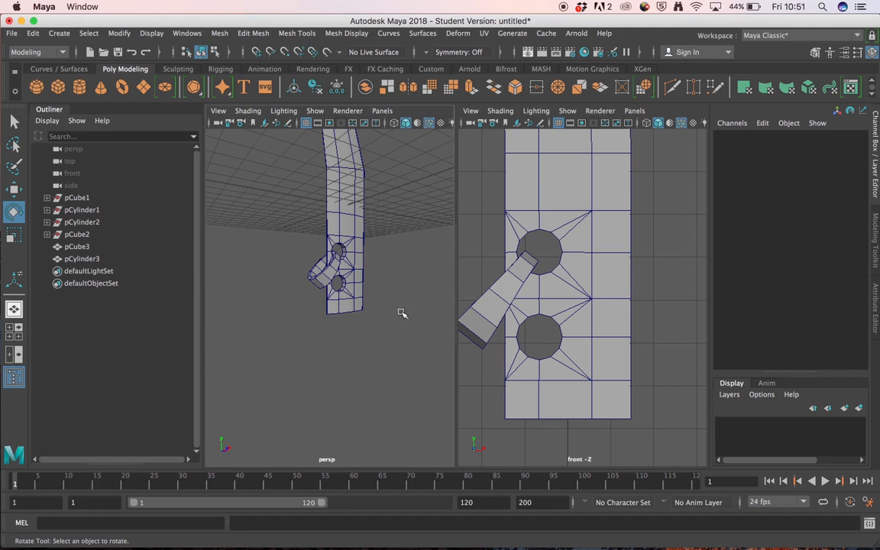
alt+drag(372, 334, 301, 308)
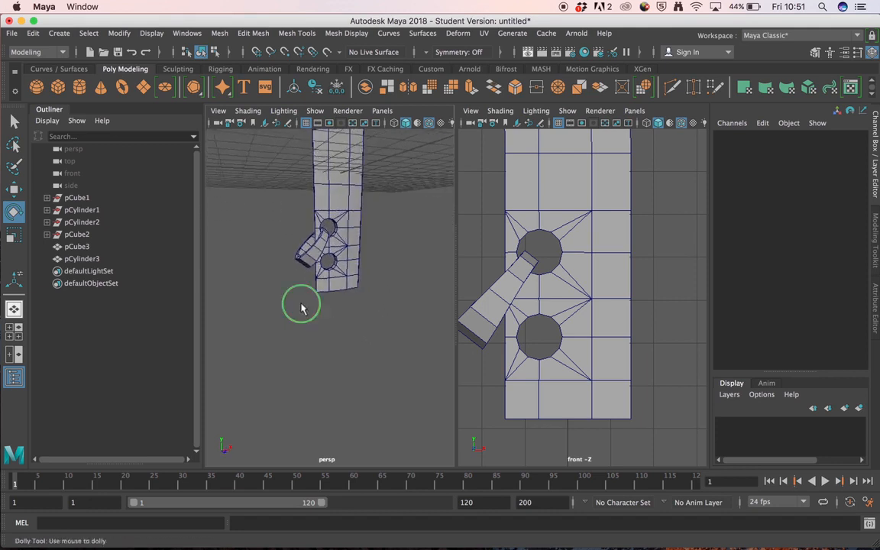
alt+right_drag(301, 309, 377, 305)
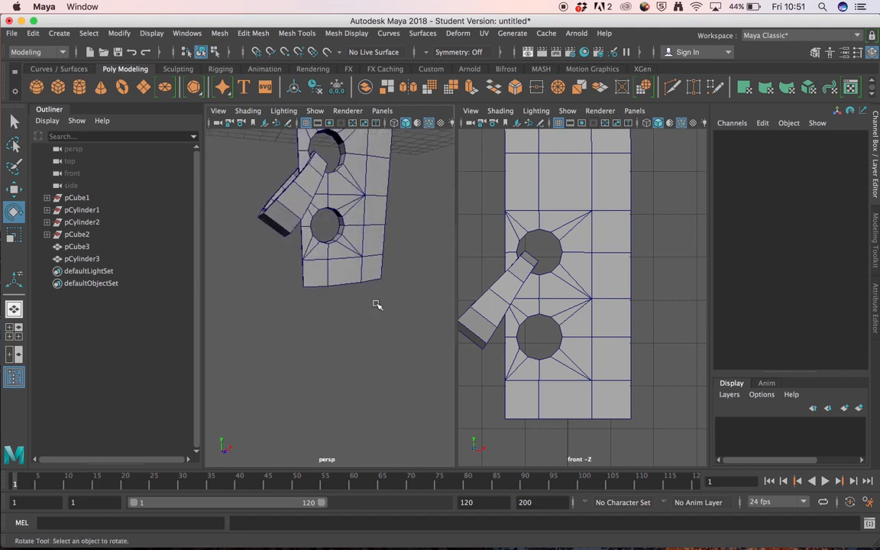
click(59, 88)
key(w)
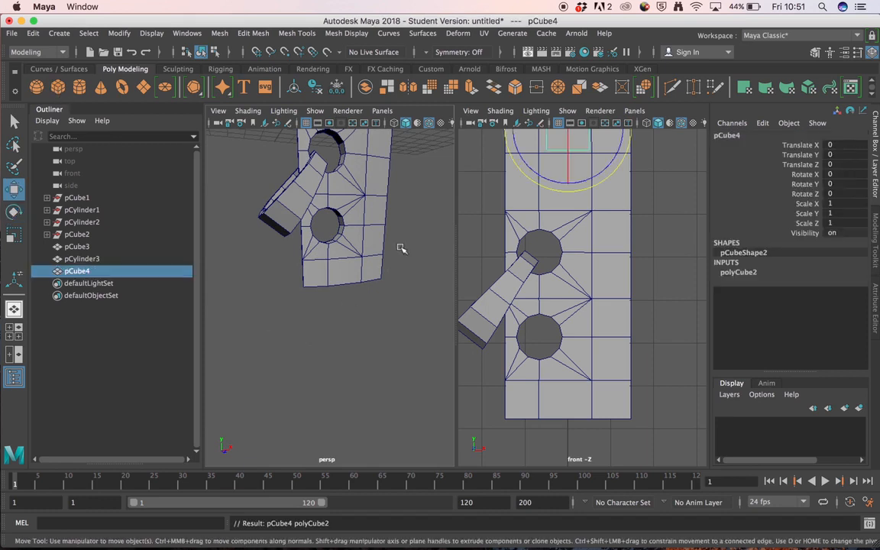
alt+drag(398, 220, 344, 187)
drag(342, 144, 343, 203)
Shape the cube into a wide block scaled 4.661 by 1.43 by 1.409 and lower it to -7.458 in Y
key(r)
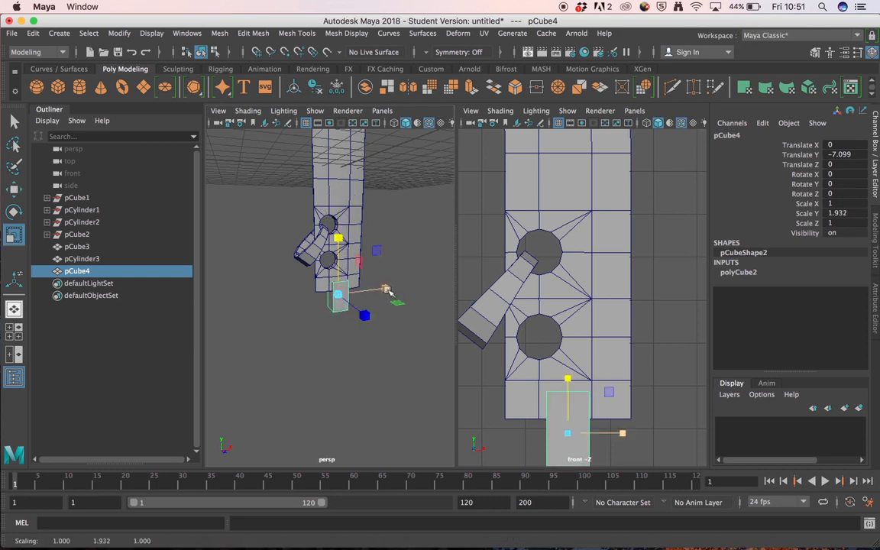
drag(388, 291, 570, 220)
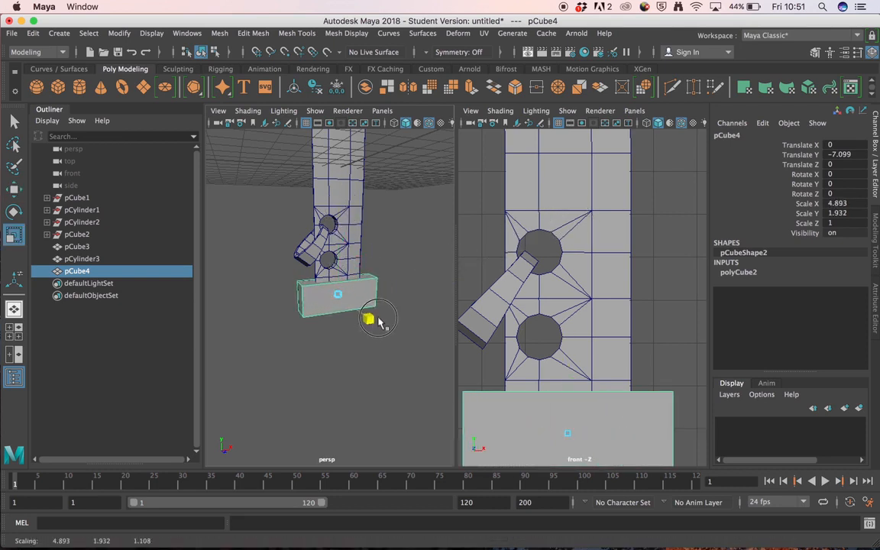
key(w)
mouse_move(340, 239)
mouse_down()
mouse_move(343, 260)
mouse_move(341, 250)
mouse_up()
key(r)
drag(382, 297, 324, 344)
drag(339, 255, 340, 274)
click(398, 245)
Bevel all edges of the block under the panel with a fraction of 0.1
alt+right_drag(279, 333, 330, 337)
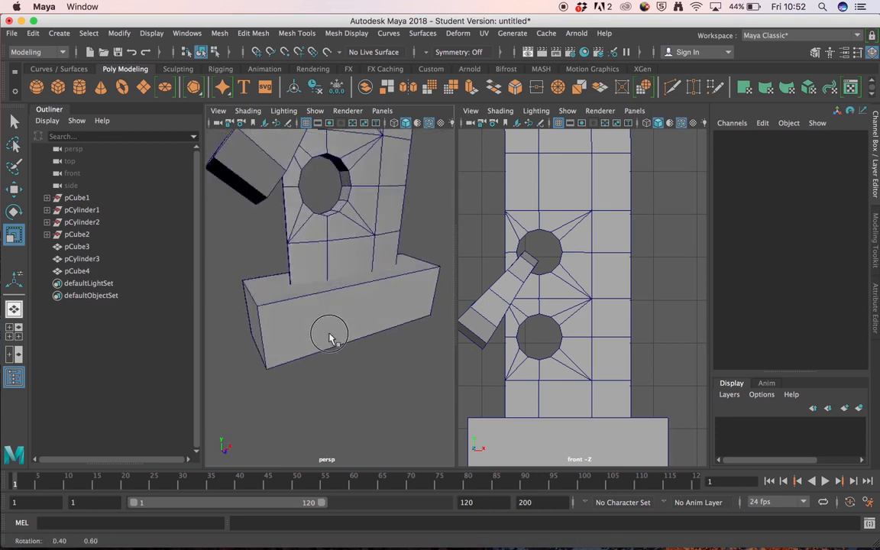
alt+drag(329, 337, 359, 299)
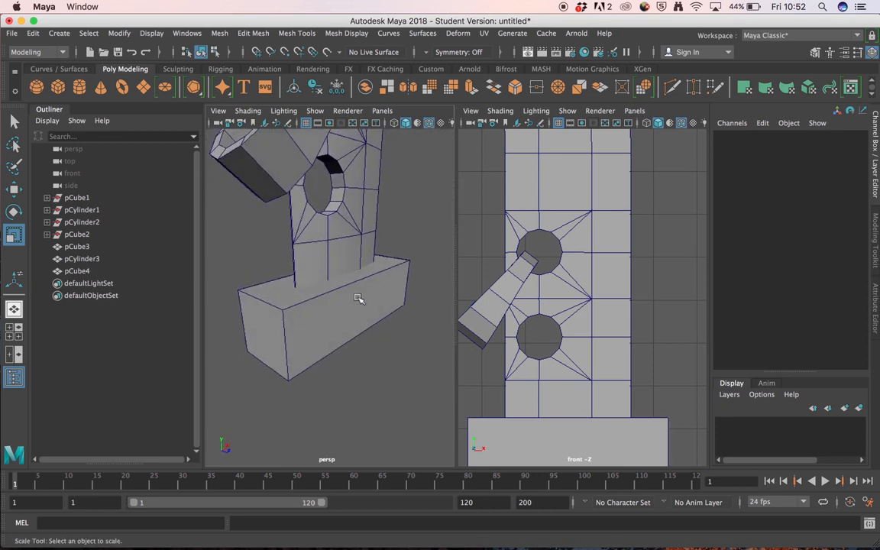
click(351, 290)
right_click(296, 185)
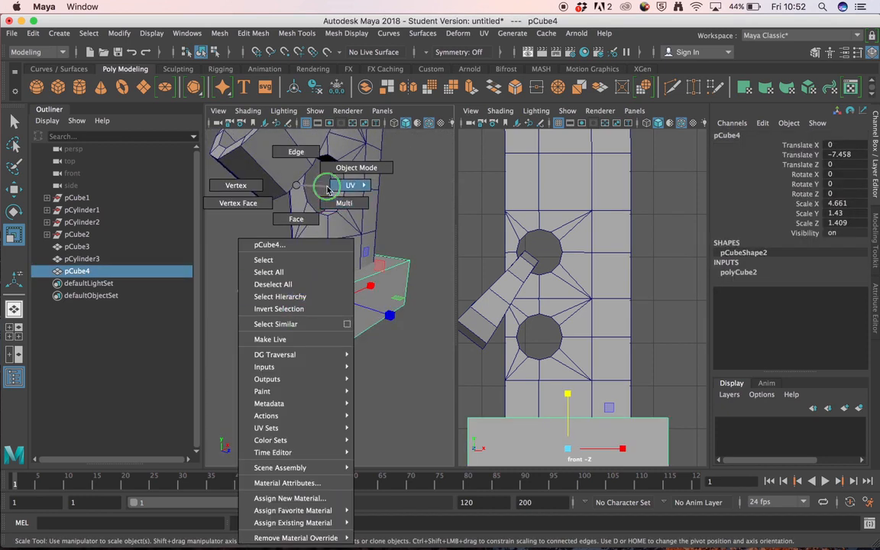
click(292, 152)
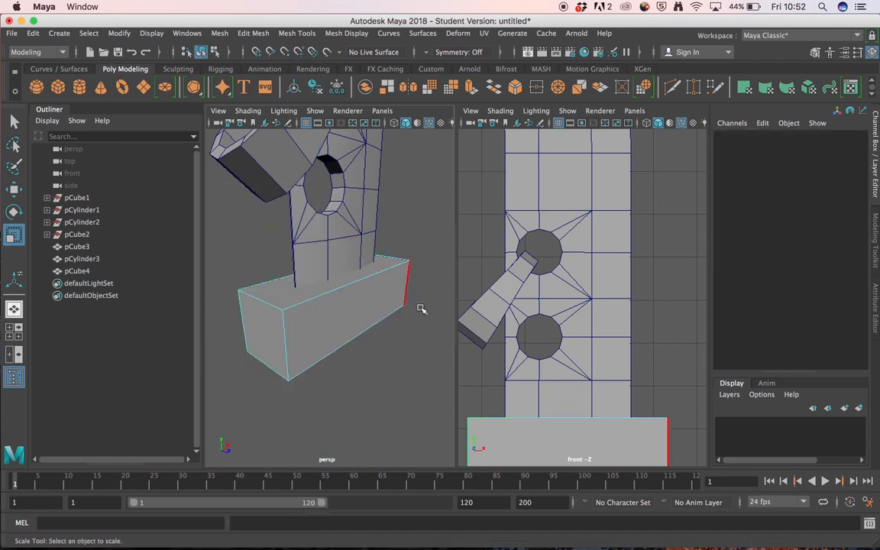
drag(271, 337, 175, 455)
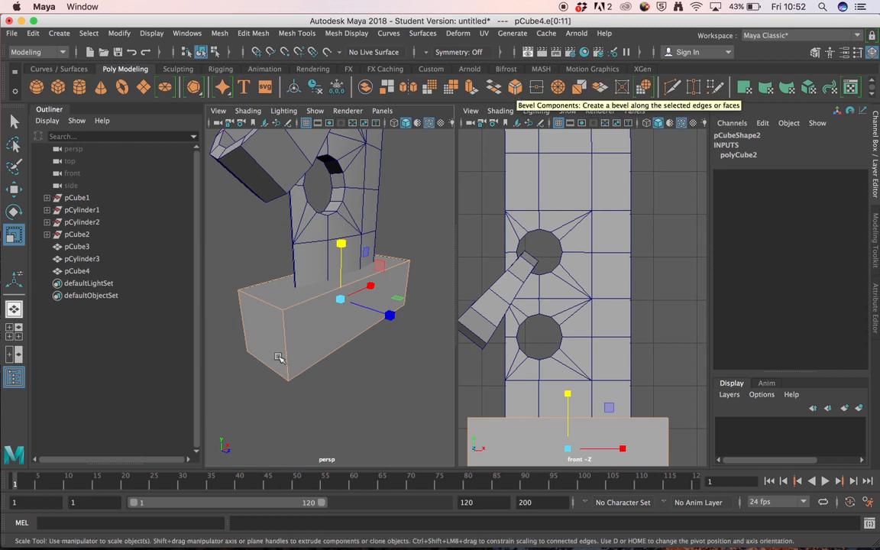
shift+right_click(290, 314)
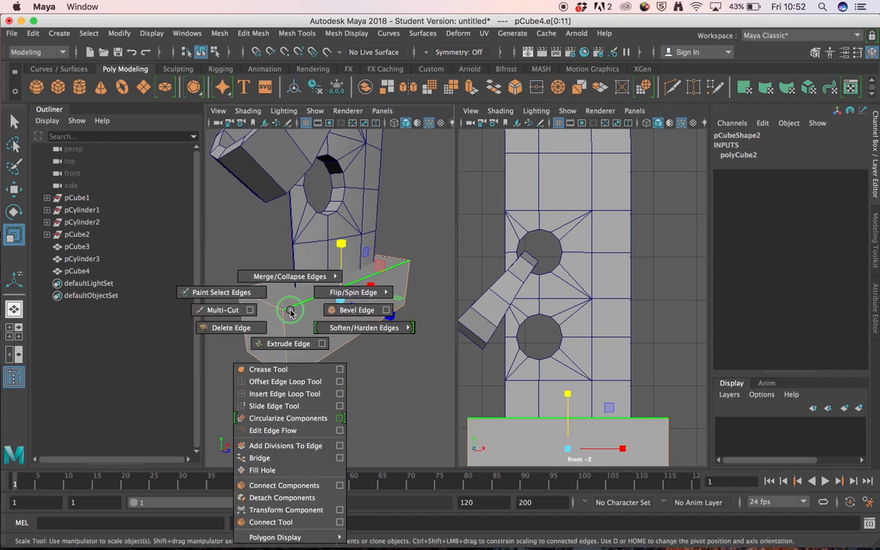
click(353, 310)
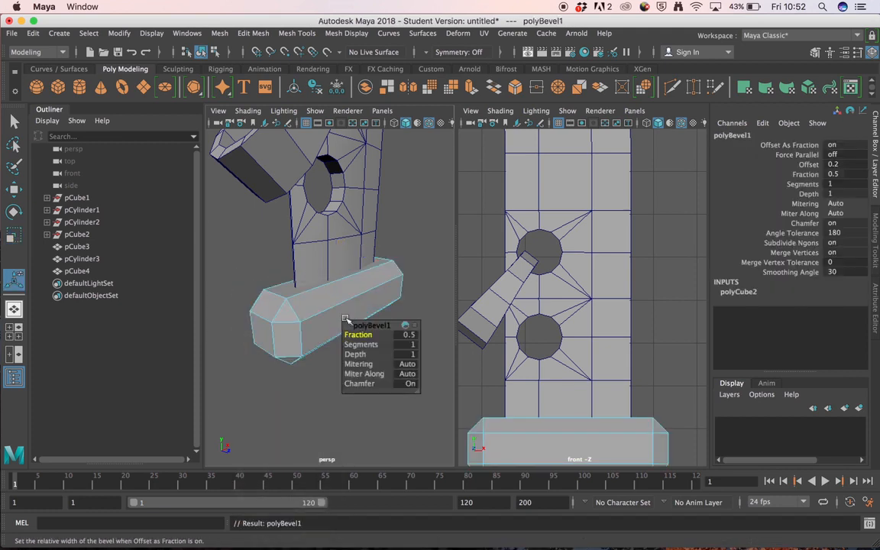
mouse_move(347, 335)
mouse_down()
mouse_move(340, 336)
mouse_move(378, 351)
mouse_move(351, 350)
mouse_up()
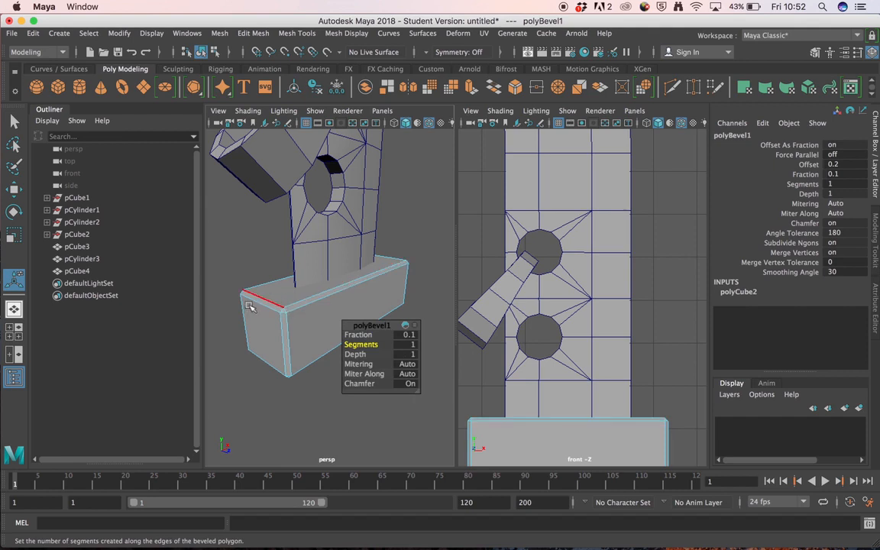
click(296, 394)
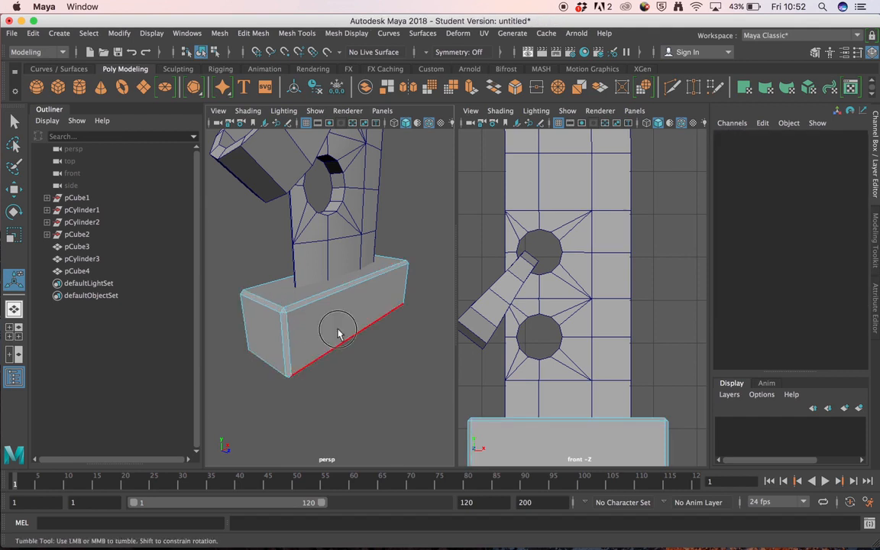
Extrude the side faces of the block under the panel with an offset of 0.3 to inset them
alt+drag(338, 332, 319, 313)
right_drag(318, 313, 318, 194)
key(q)
click(327, 319)
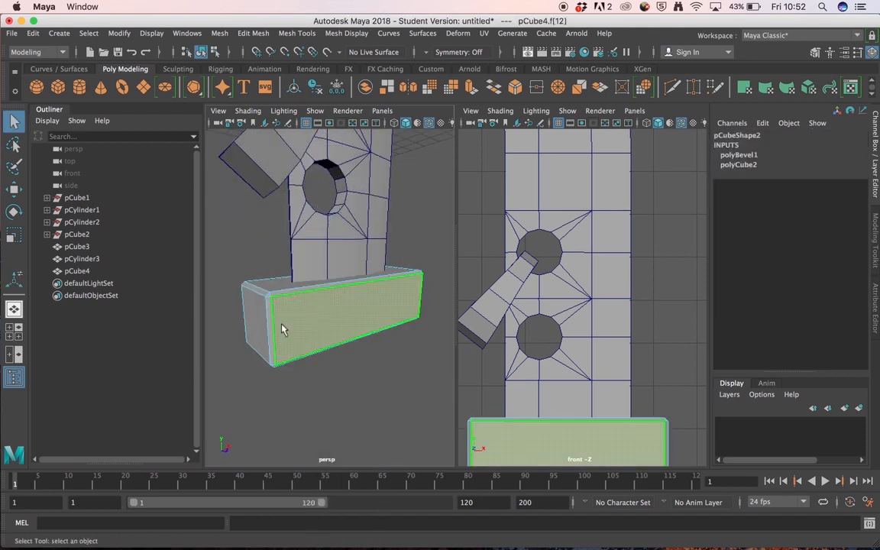
click(260, 327)
alt+drag(252, 330, 286, 322)
click(343, 328)
click(401, 320)
alt+drag(374, 333, 318, 317)
shift+click(362, 334)
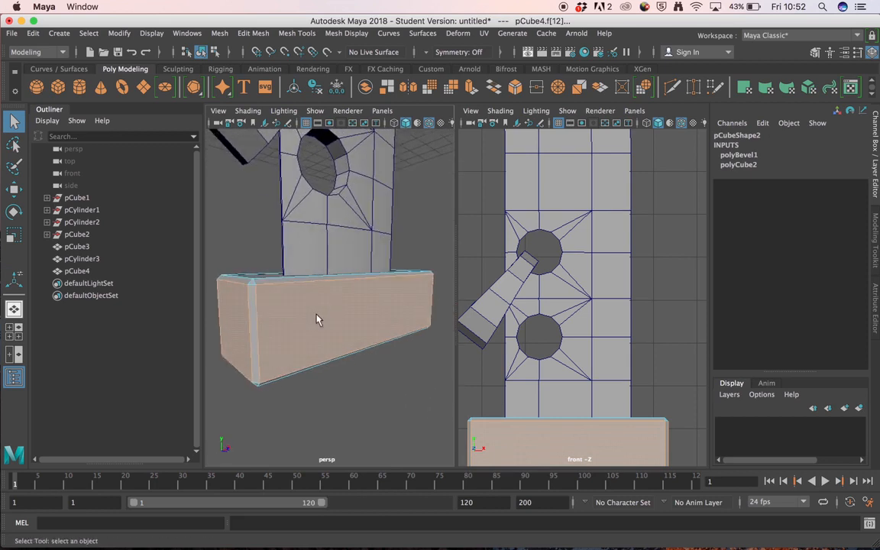
shift+click(319, 320)
click(471, 86)
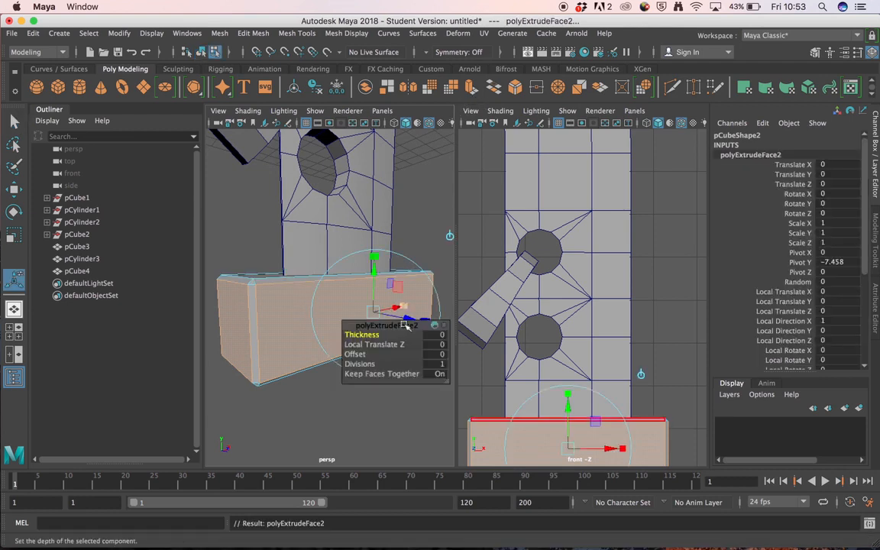
mouse_move(367, 354)
mouse_down()
mouse_move(382, 355)
mouse_move(368, 359)
mouse_up()
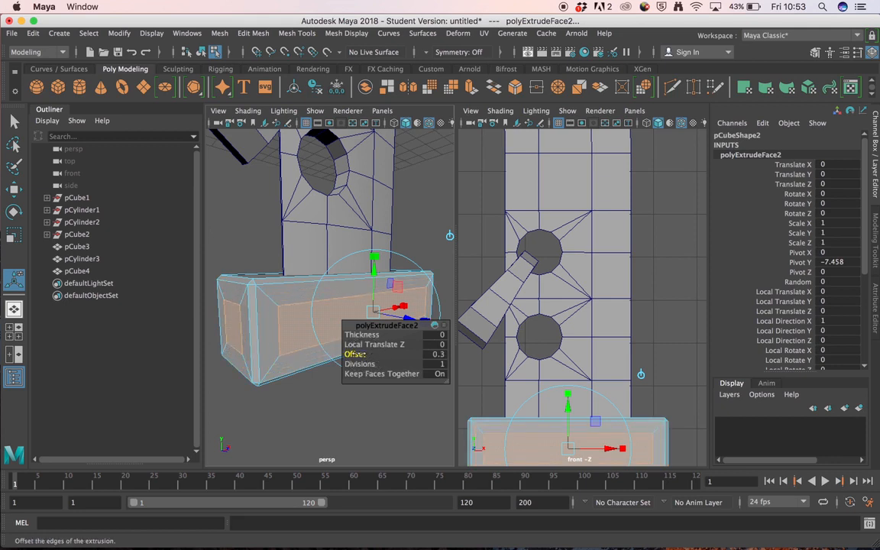
Extrude the block's inset side faces again with a thickness of -0.1 to recess them
click(471, 88)
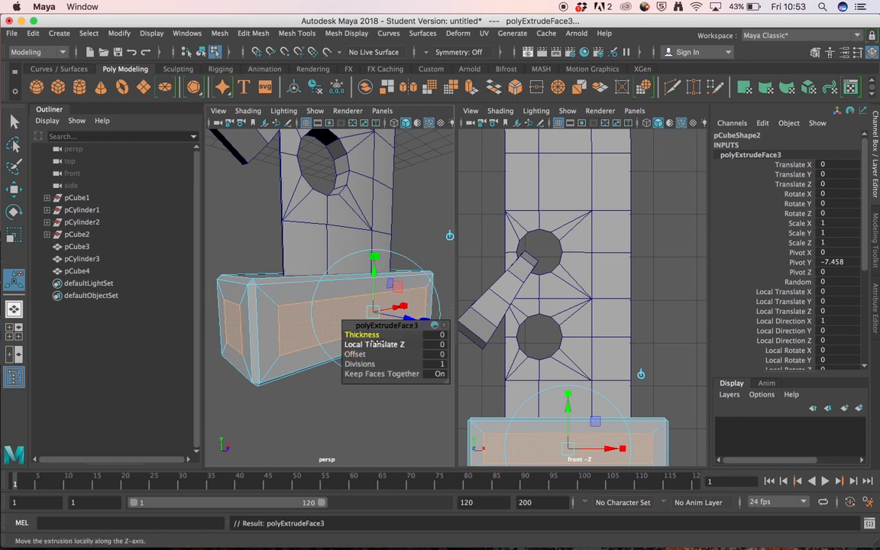
drag(370, 337, 372, 340)
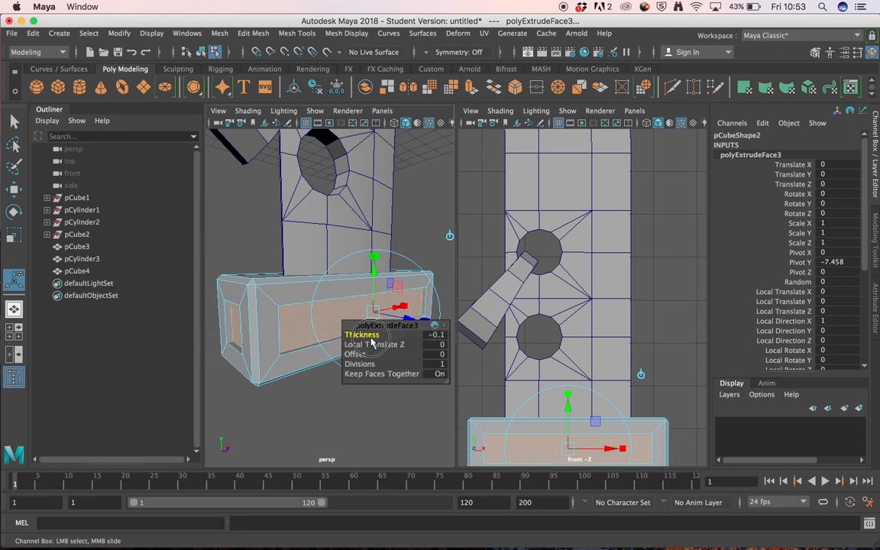
click(379, 398)
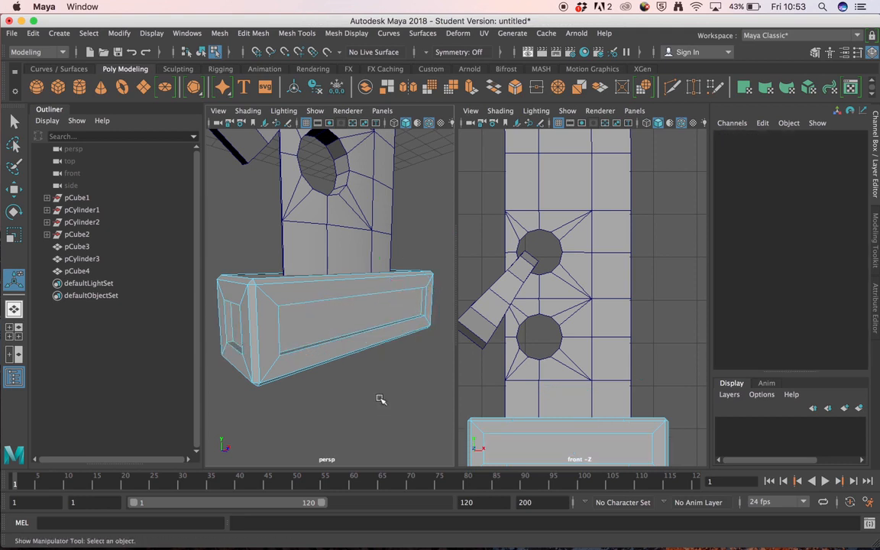
Create a polygon cylinder with 12 axis subdivisions
alt+drag(374, 392, 351, 344)
alt+right_drag(350, 344, 259, 377)
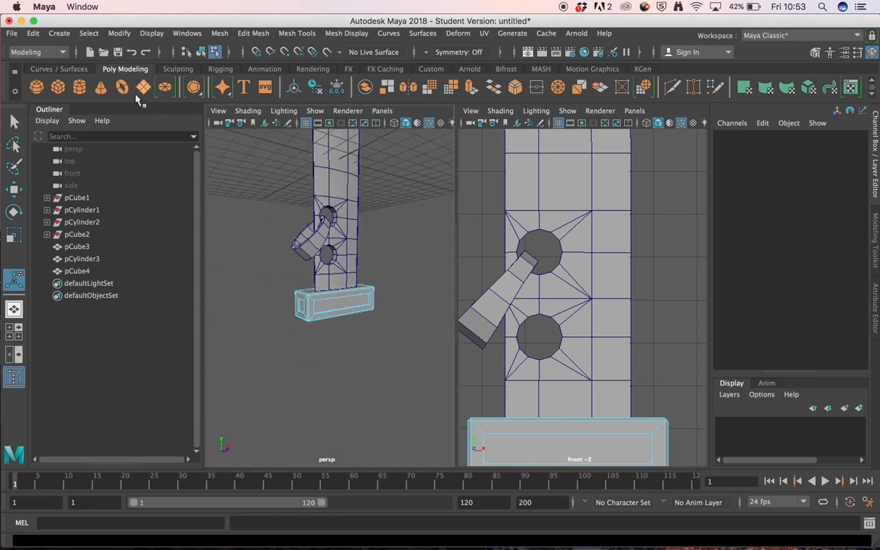
click(79, 86)
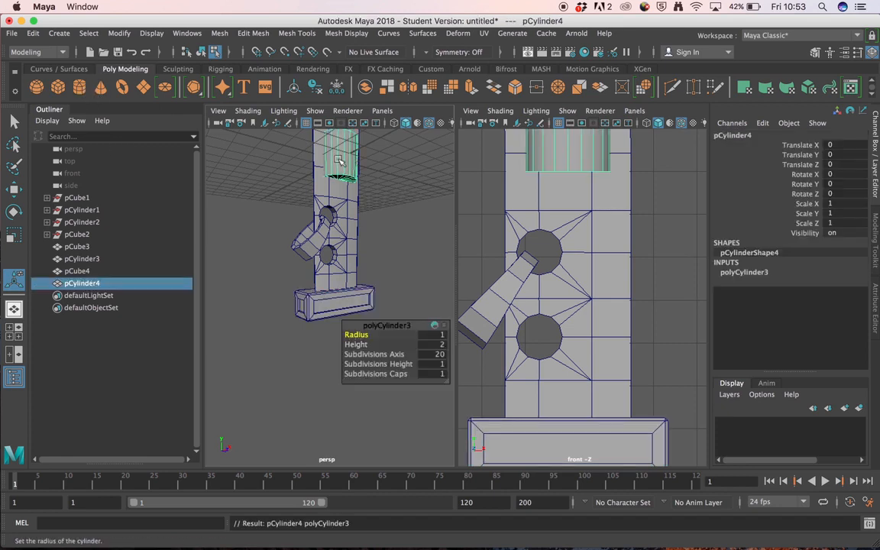
click(446, 354)
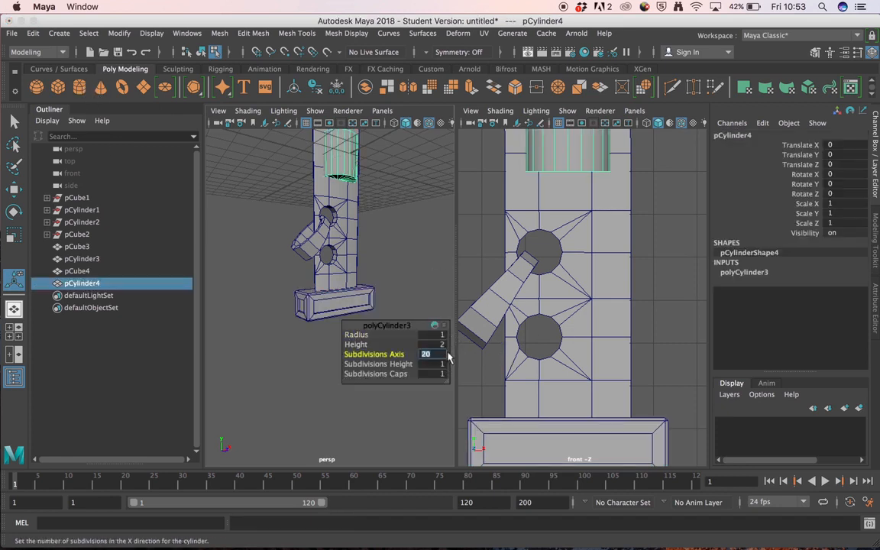
text(12)
key(Return)
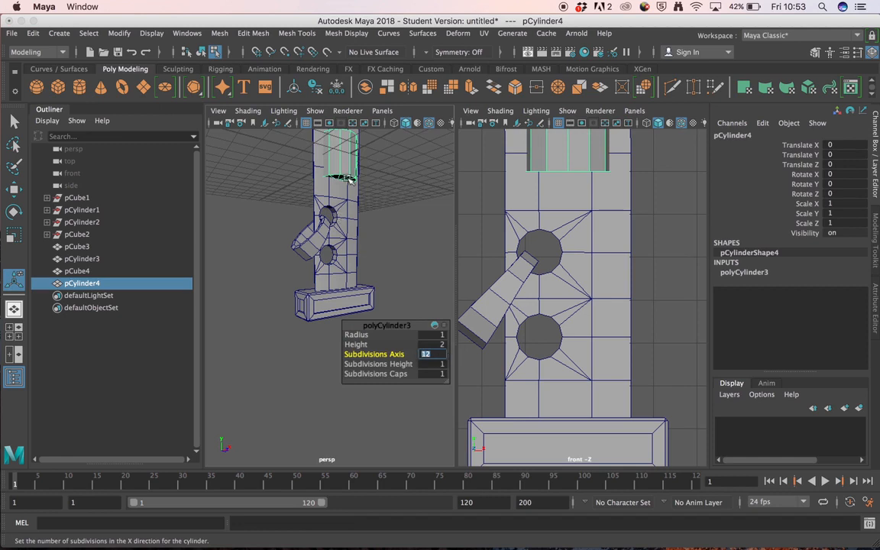
Move the new cylinder down beneath the block, to about -8.717 in Y
click(376, 216)
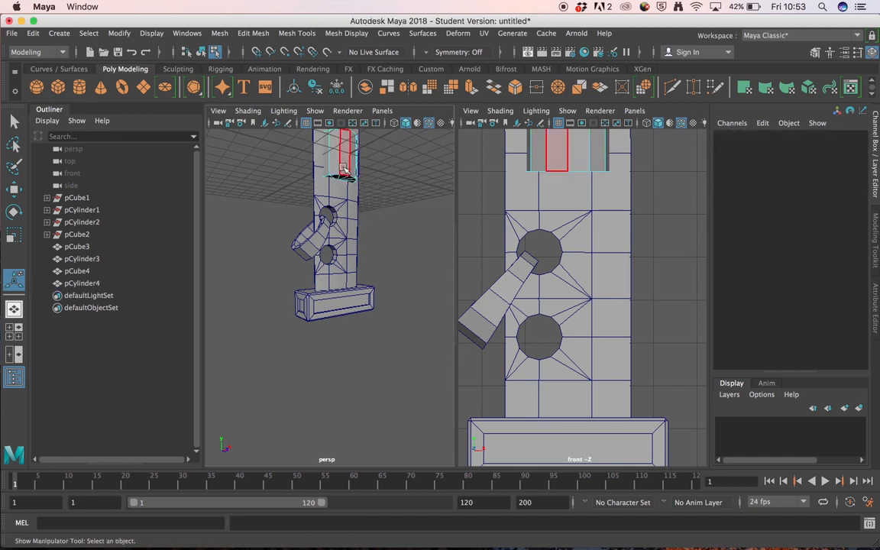
right_drag(343, 167, 380, 137)
key(w)
drag(337, 142, 330, 311)
scroll(560, 364, down, 5)
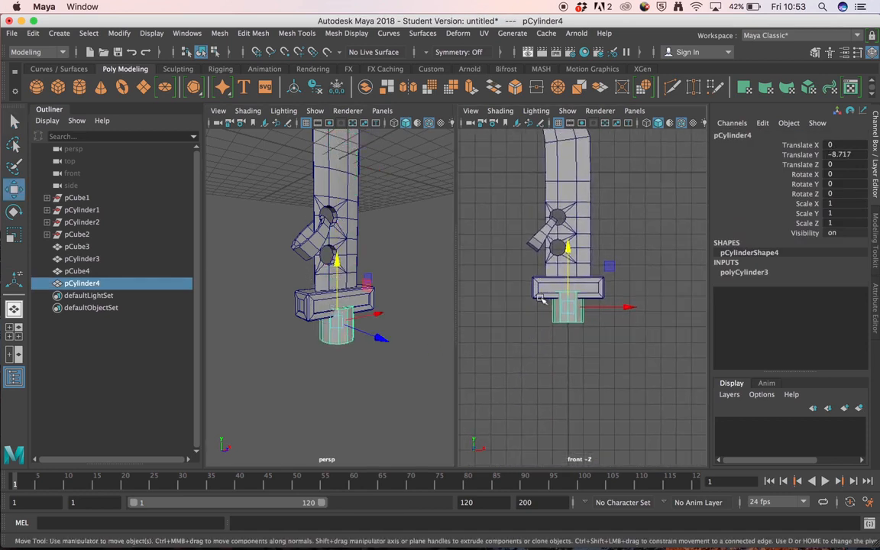
Stretch the cylinder into a thin handle scaled 0.351 by 3.008 by 0.351 and lower it to -10.903 in Y
alt+drag(330, 346, 337, 161)
key(r)
key(w)
drag(341, 258, 381, 324)
alt+right_drag(586, 283, 464, 281)
alt+middle_drag(572, 327, 571, 352)
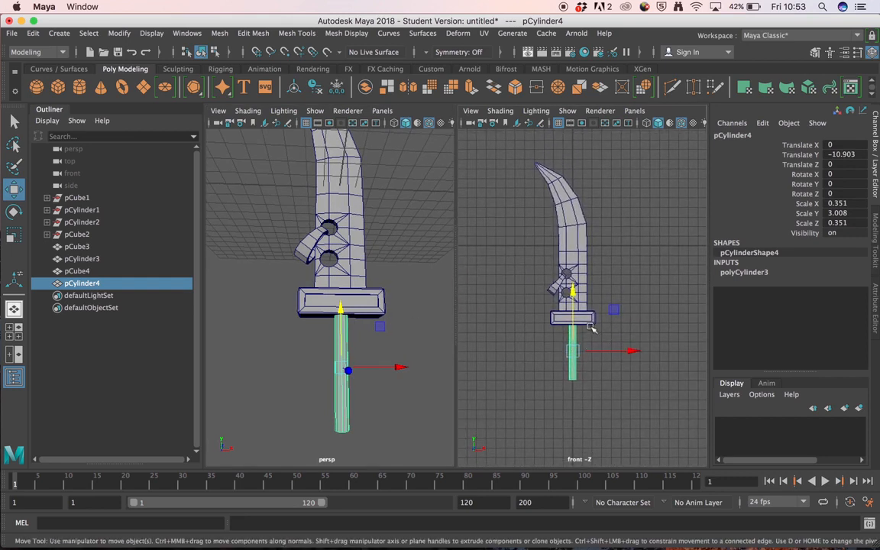
Slim and shorten the handle to a scale of 0.301 by 2.741 by 0.301 and raise it to -10.776 in Y
key(r)
drag(573, 311, 573, 313)
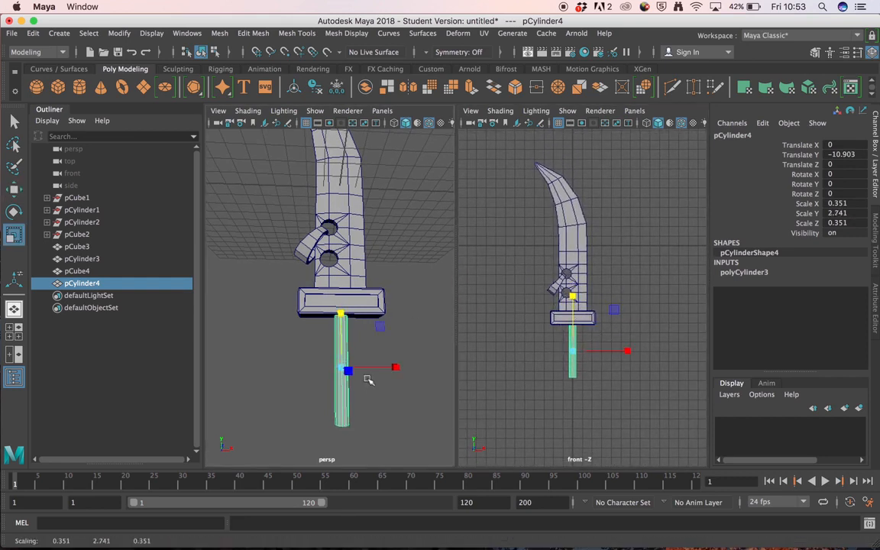
alt+drag(368, 379, 385, 287)
key(w)
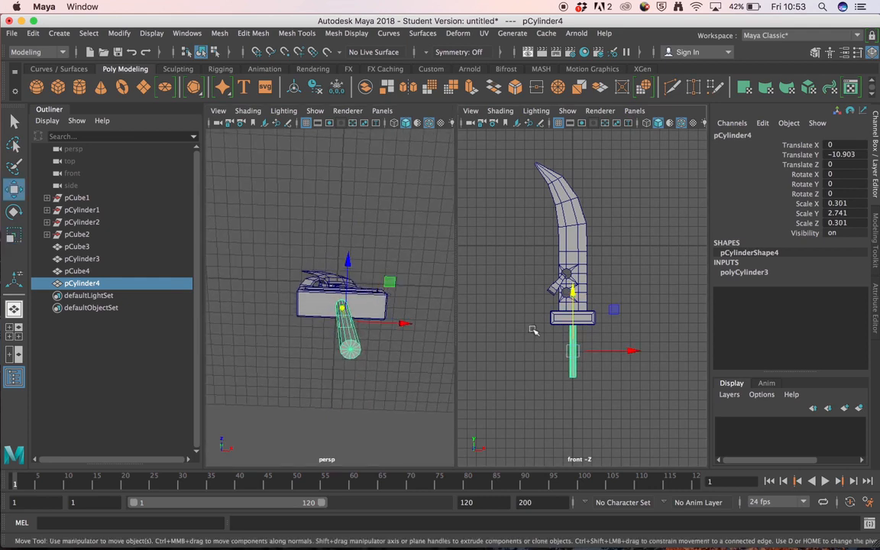
drag(574, 323, 575, 321)
alt+drag(392, 269, 415, 310)
scroll(387, 334, up, 5)
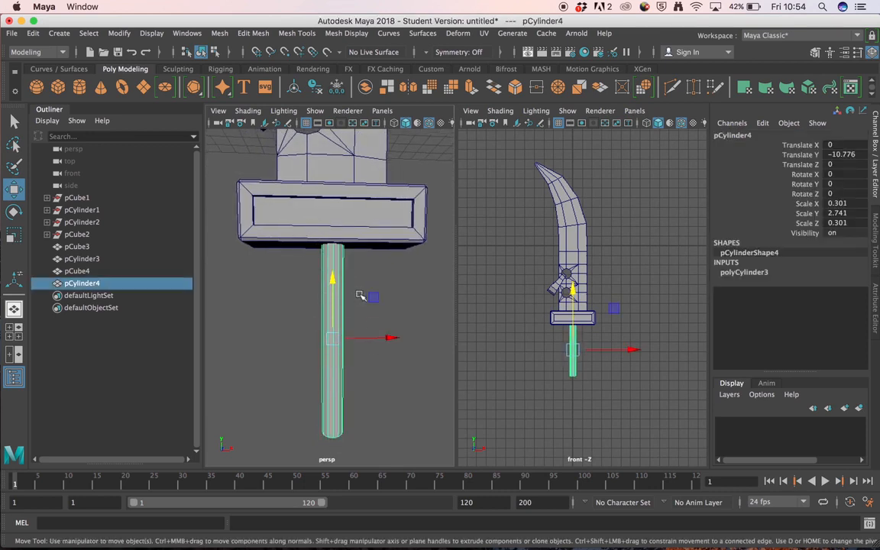
Insert five edge loops spaced along the handle's length with Multi-Cut
alt+drag(360, 295, 298, 362)
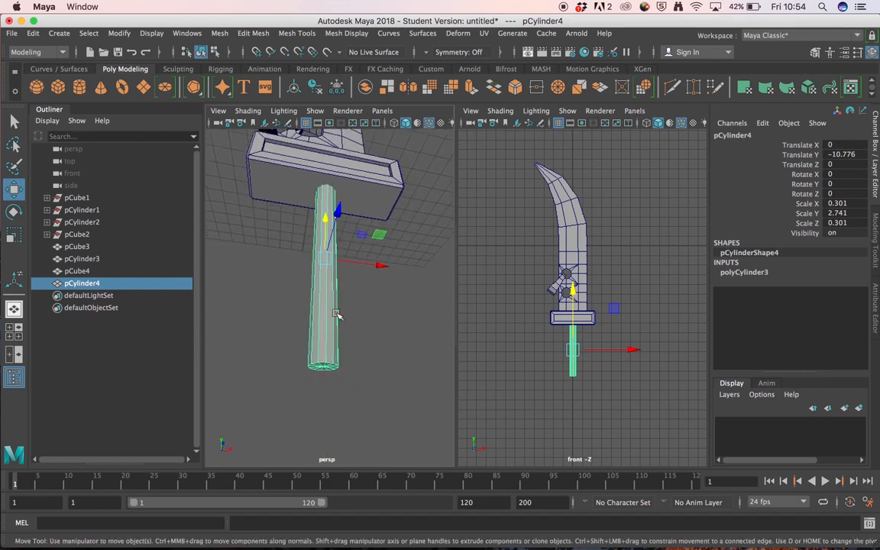
mouse_move(336, 315)
alt+mouse_down()
mouse_move(327, 342)
mouse_move(337, 319)
alt+mouse_up()
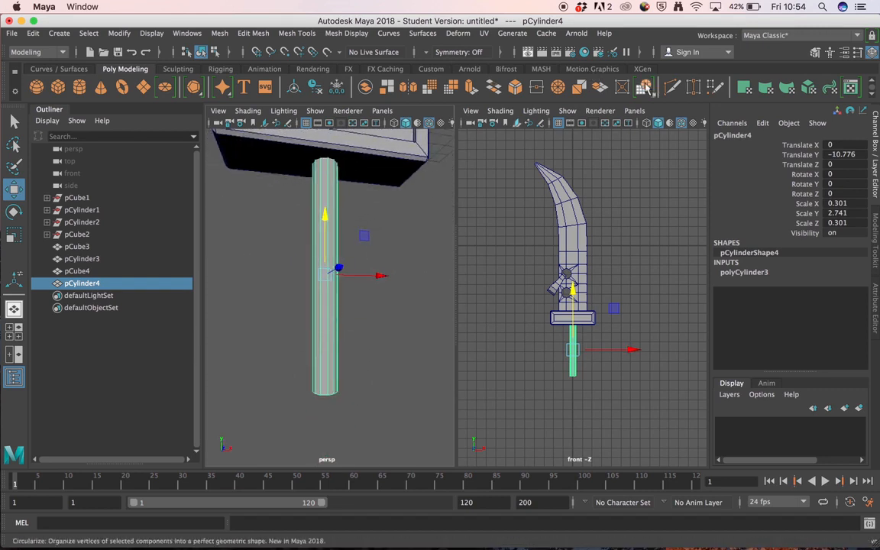
click(672, 86)
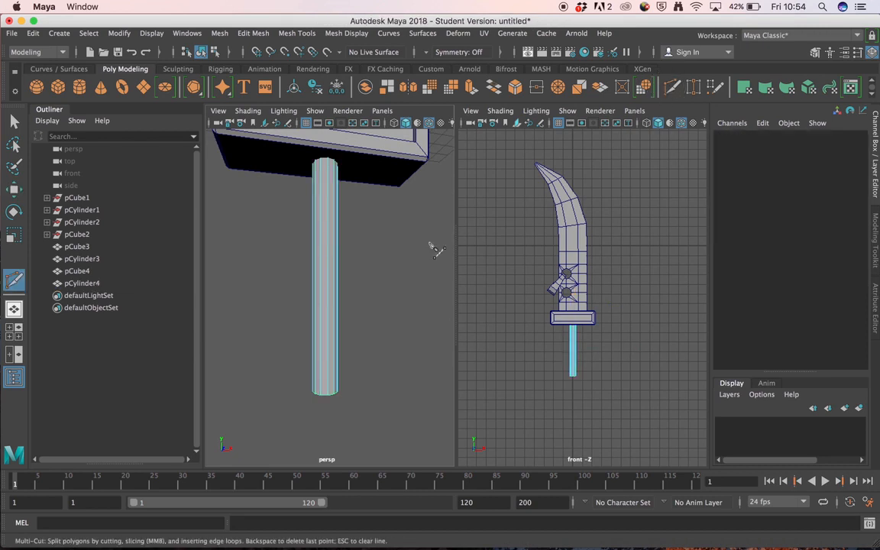
ctrl+click(327, 191)
ctrl+click(328, 236)
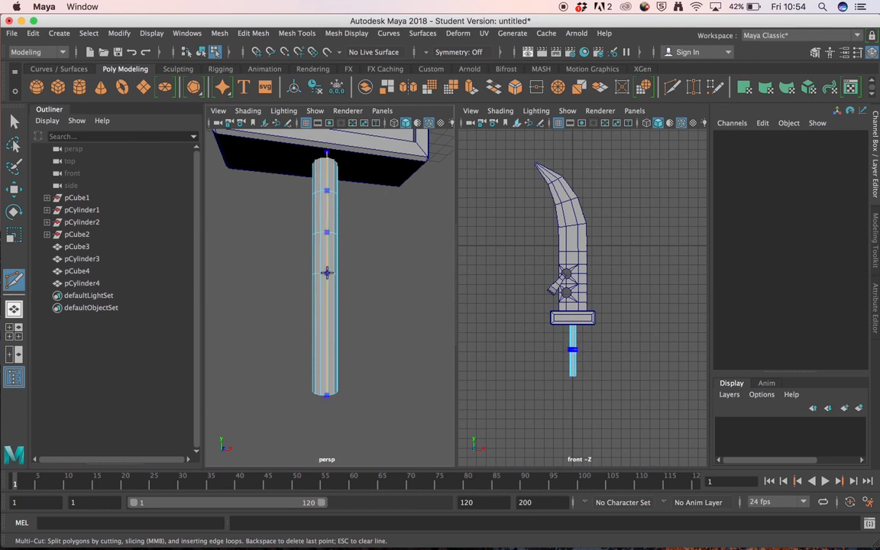
ctrl+click(327, 273)
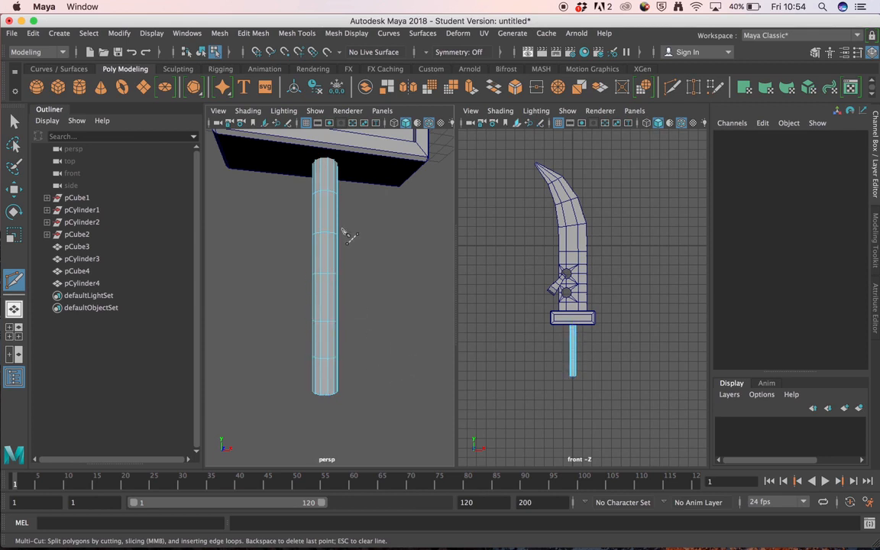
Narrow the handle's uppermost inserted edge loop by scaling its vertices inward in X and Z
key(q)
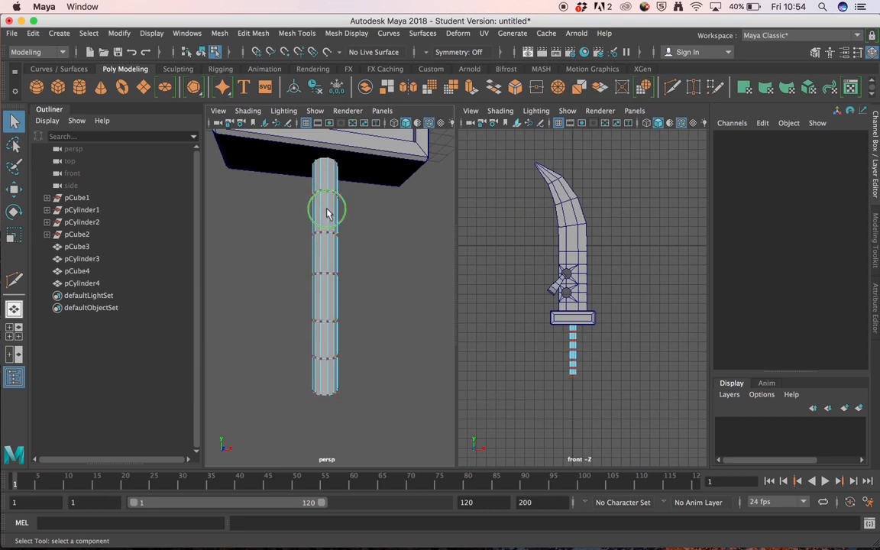
right_drag(327, 210, 273, 184)
alt+right_drag(572, 336, 615, 351)
alt+middle_drag(574, 362, 622, 254)
alt+click(600, 262)
alt+middle_drag(567, 276, 520, 278)
alt+right_drag(520, 278, 573, 268)
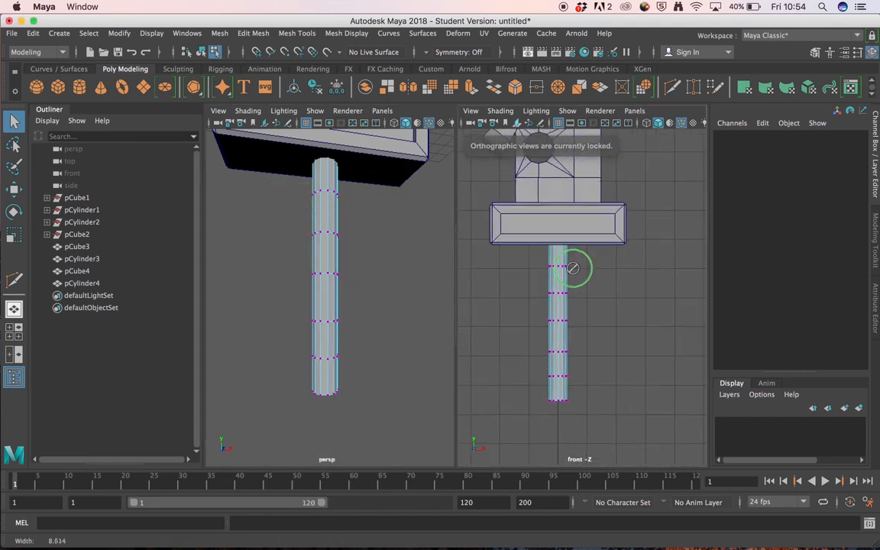
drag(538, 257, 581, 274)
key(r)
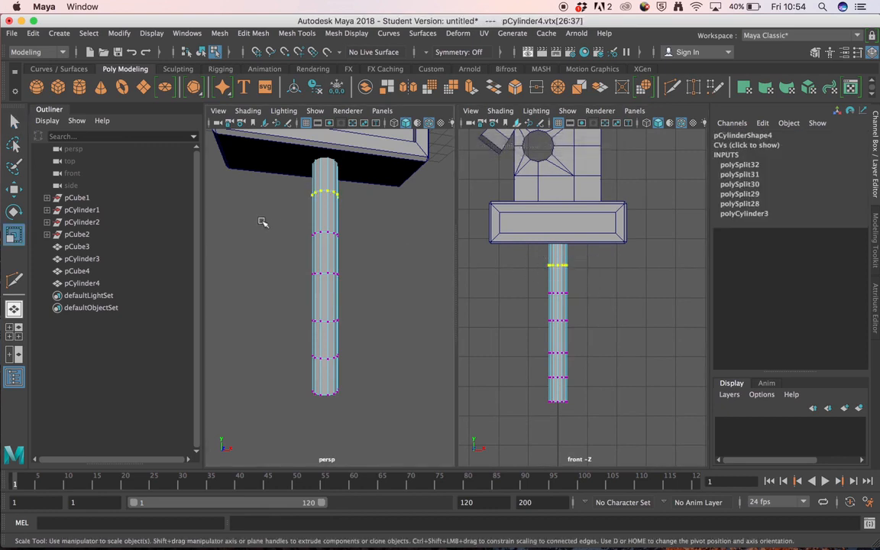
alt+drag(399, 230, 315, 255)
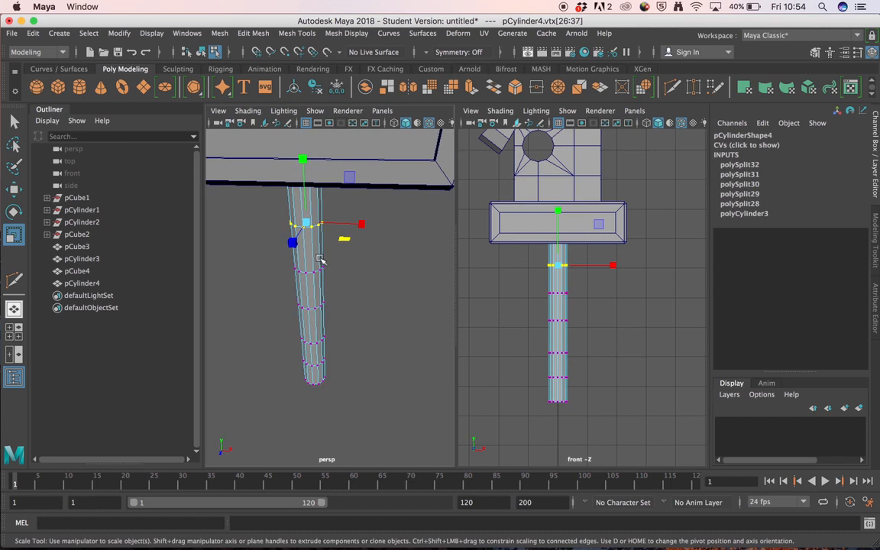
alt+drag(321, 261, 319, 226)
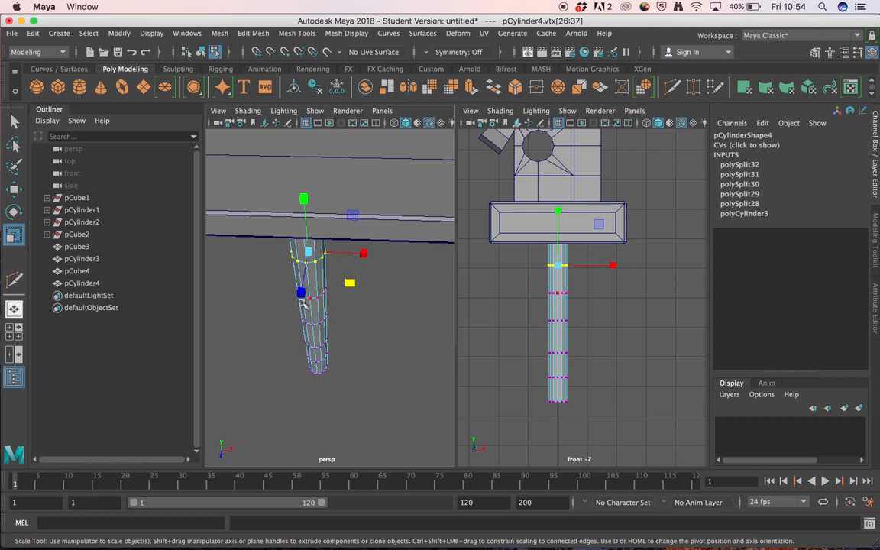
alt+drag(360, 286, 349, 263)
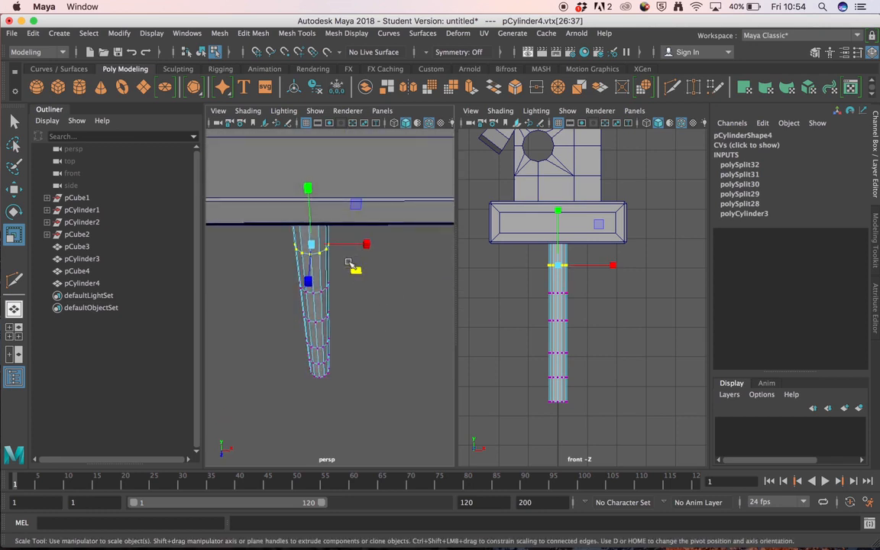
drag(307, 287, 298, 310)
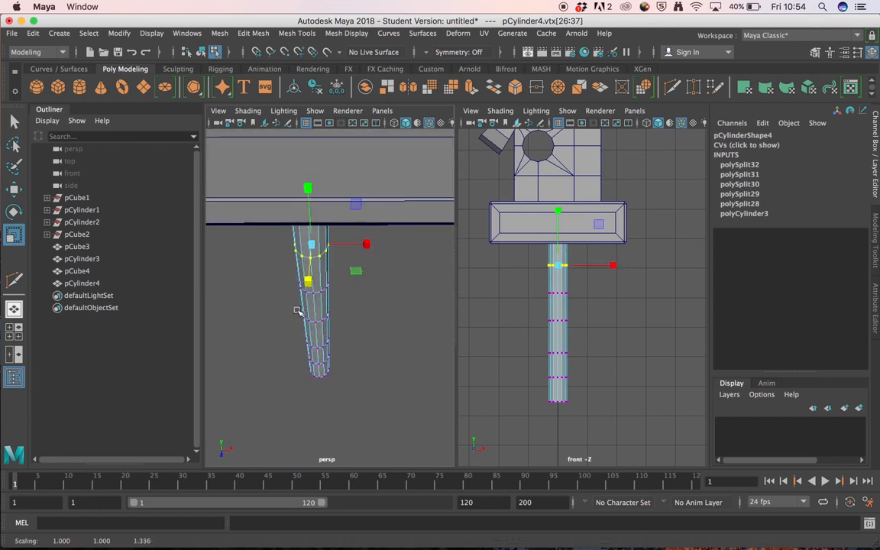
key(super+z)
alt+drag(367, 309, 349, 279)
click(283, 288)
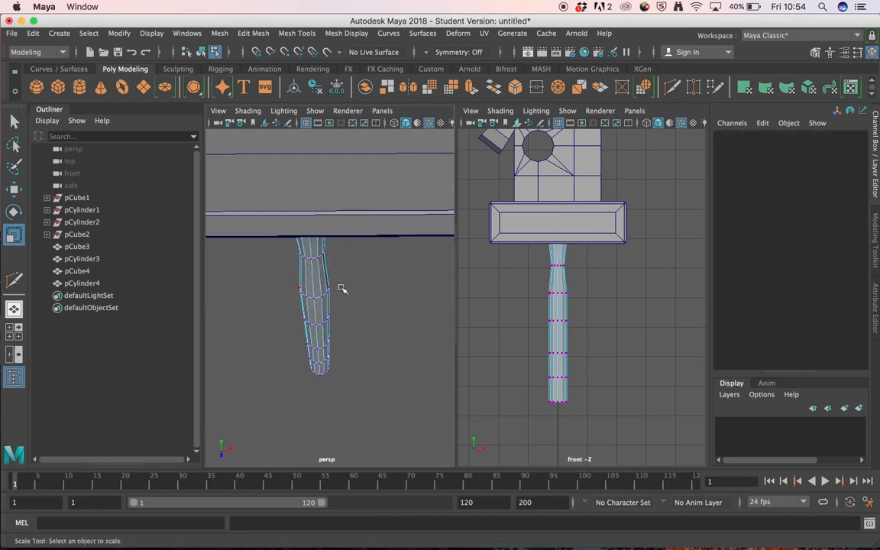
Narrow the handle's second inserted edge loop from the top by scaling its vertices inward in X and Z
drag(526, 286, 582, 301)
drag(359, 322, 349, 319)
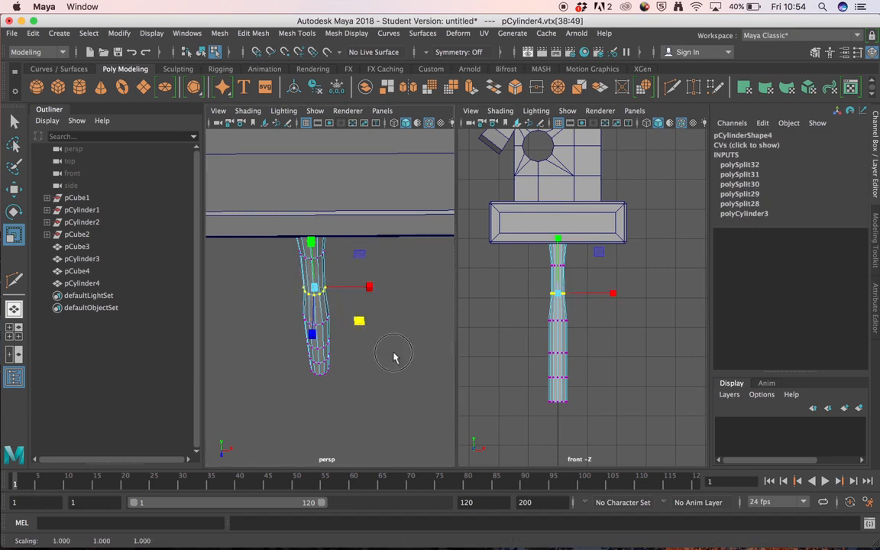
click(434, 314)
Scale the vertices of the handle's third inserted edge loop from the top to about 0.753 in X and Z
drag(278, 306, 357, 335)
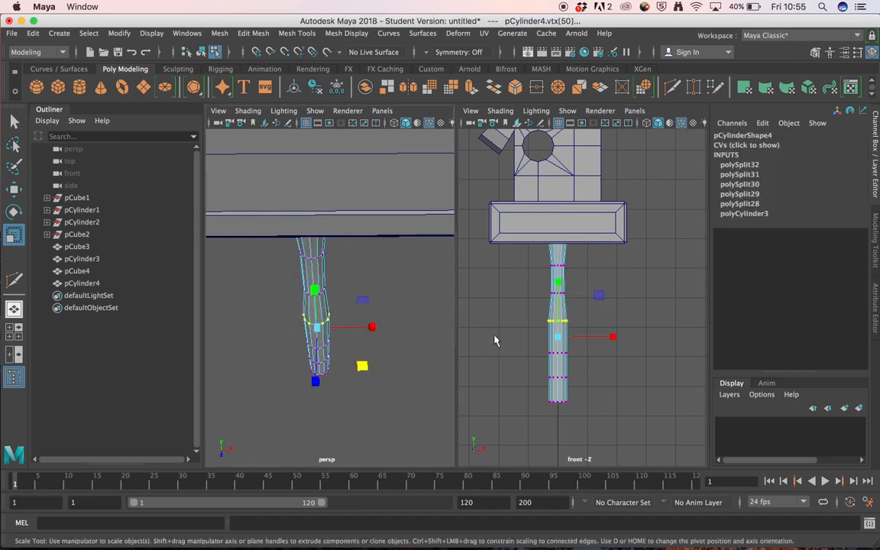
click(585, 320)
drag(531, 310, 592, 336)
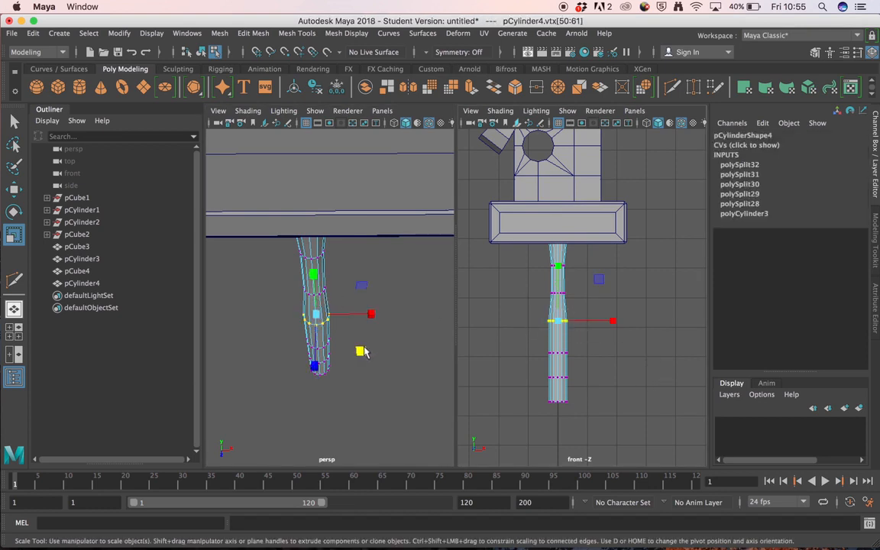
mouse_move(363, 352)
mouse_down()
mouse_move(346, 341)
mouse_move(357, 348)
mouse_up()
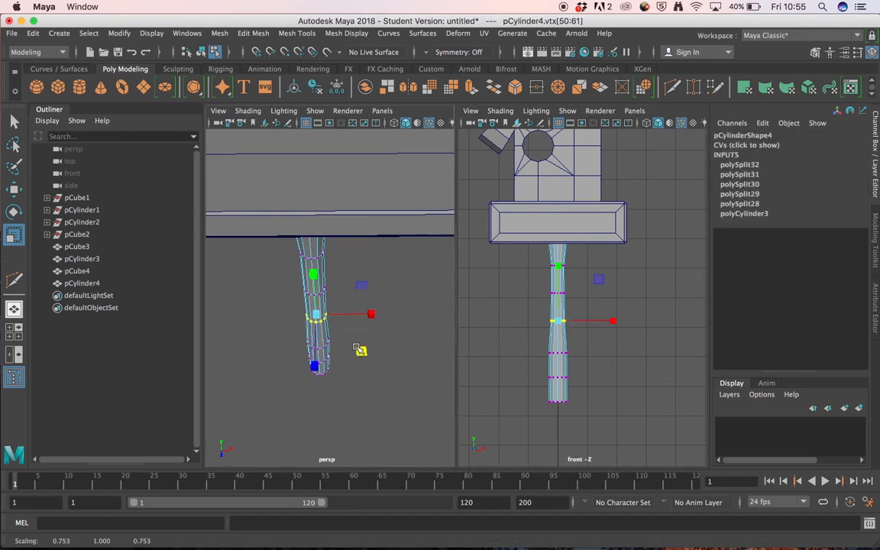
click(357, 356)
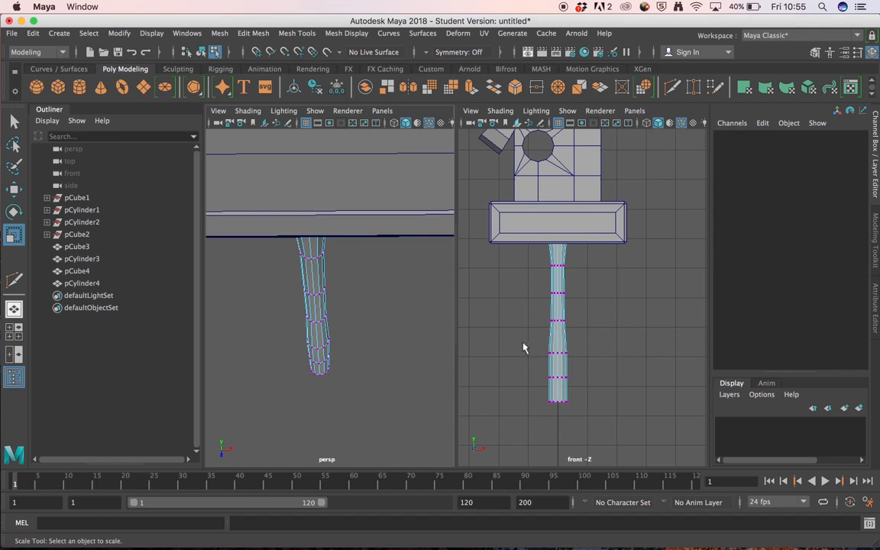
Narrow the handle's two lowest inserted edge loops by scaling their vertices inward in X and Z
drag(523, 344, 587, 360)
drag(363, 378, 355, 381)
click(391, 426)
drag(530, 366, 589, 388)
drag(365, 395, 368, 428)
click(516, 355)
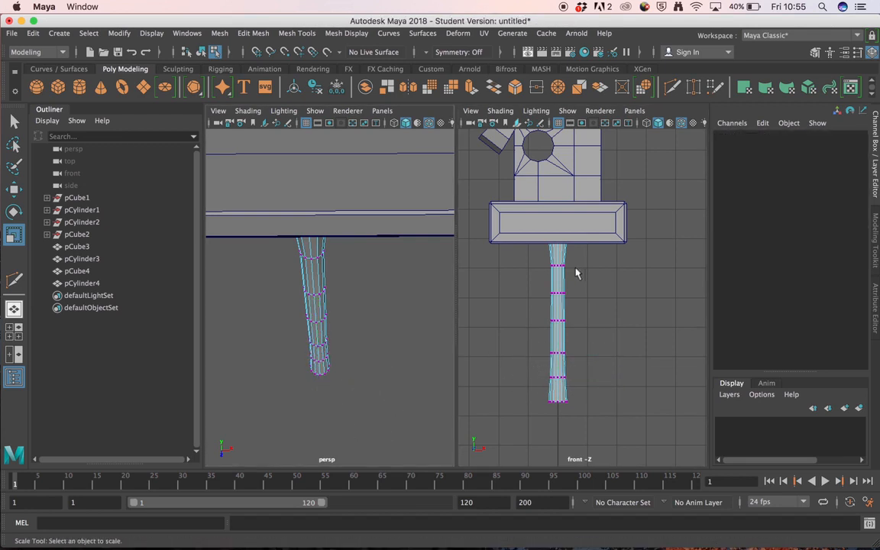
Extrude the lowest ring of side faces around the handle with a thickness of 0.3 to form a pommel
alt+drag(330, 355, 333, 258)
right_drag(333, 258, 334, 218)
click(331, 258)
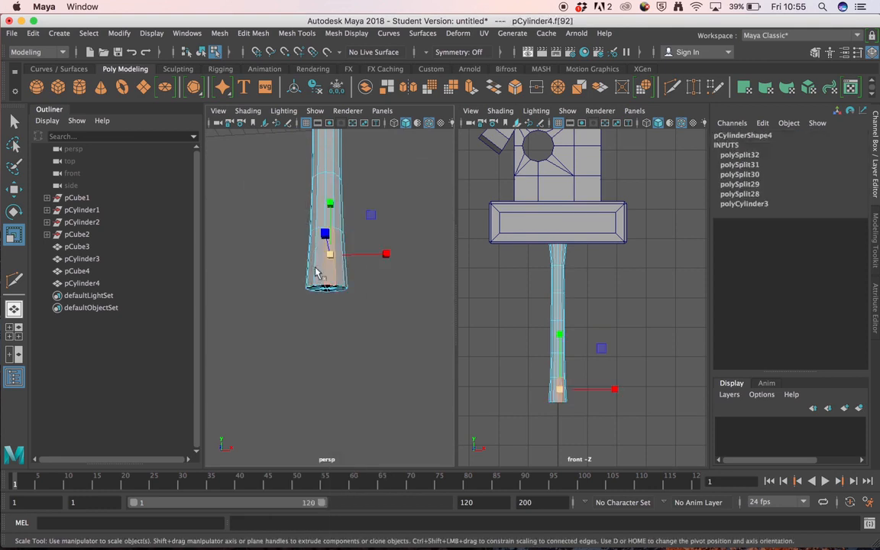
key(q)
click(333, 263)
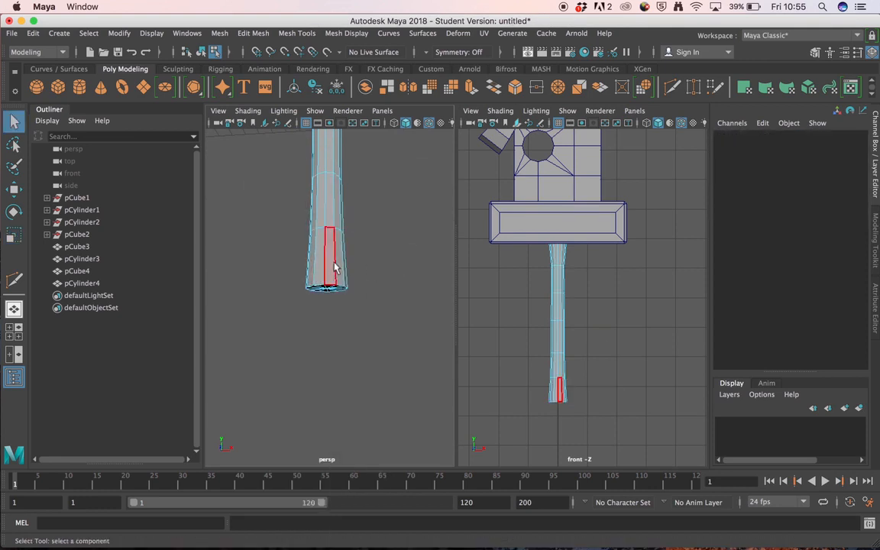
double_click(316, 284)
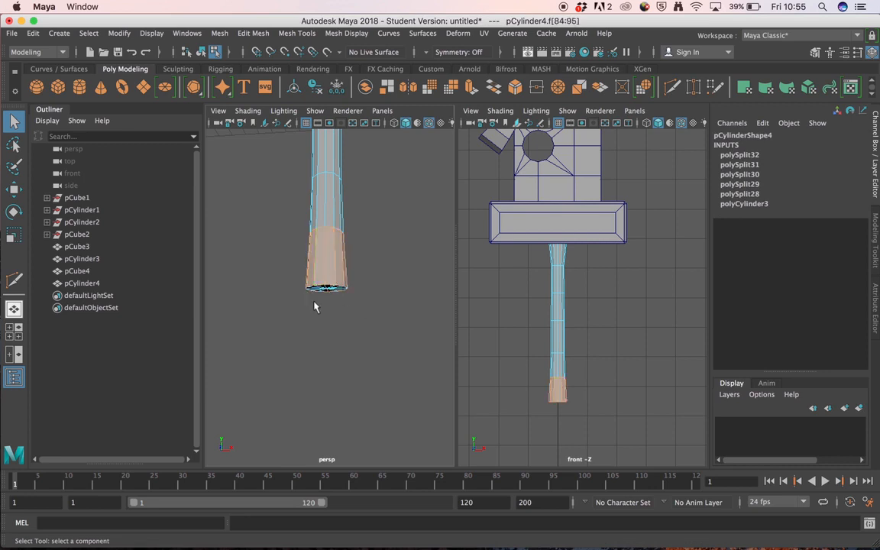
alt+drag(315, 294, 327, 326)
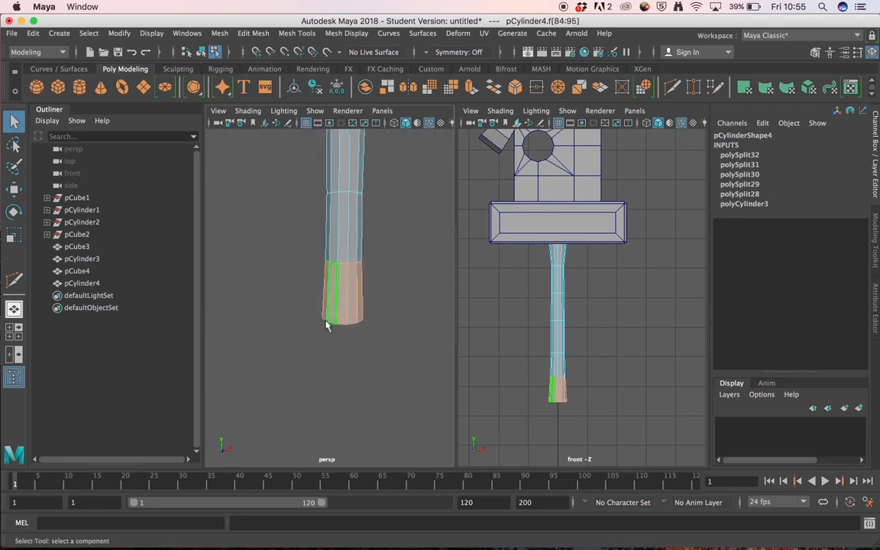
key(r)
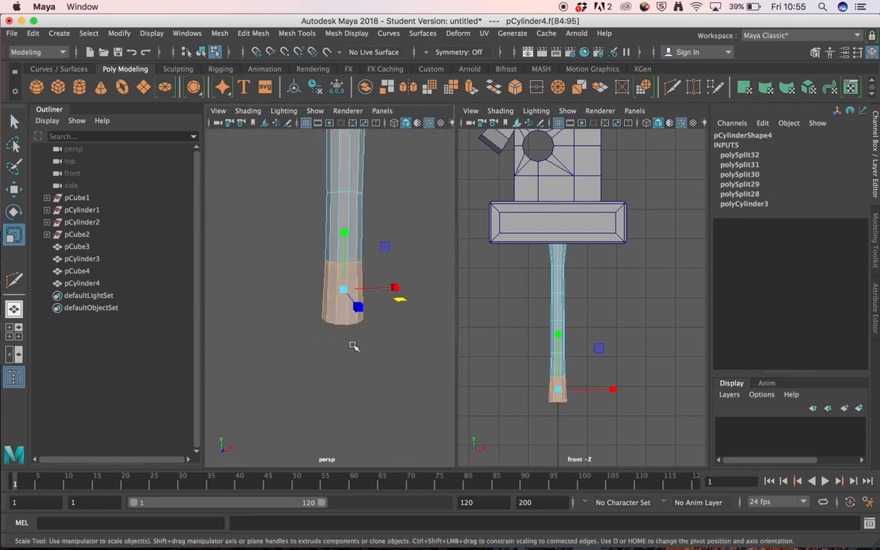
click(471, 87)
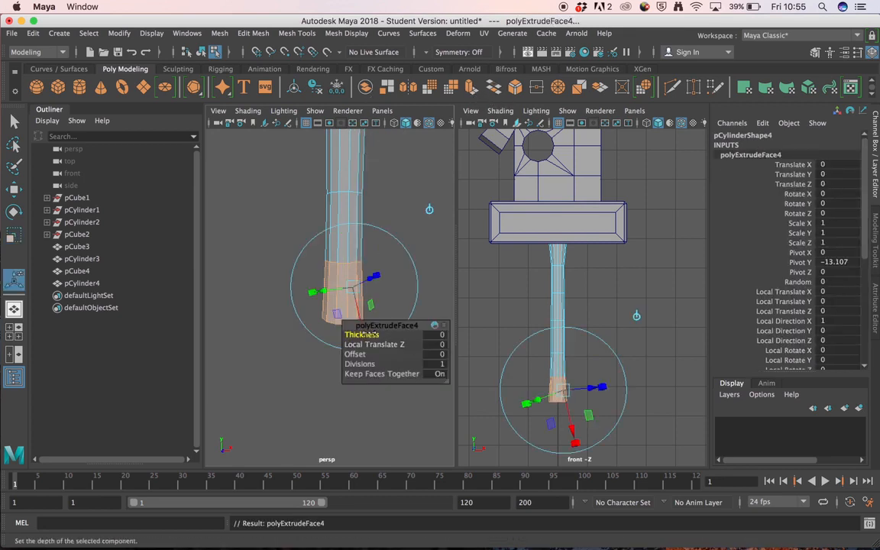
drag(367, 343, 372, 340)
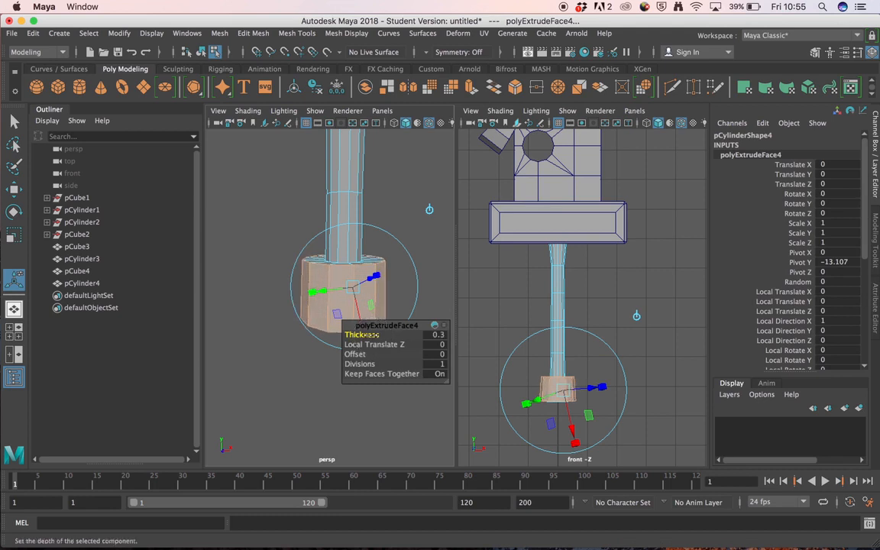
click(363, 404)
Lower the inner faces of the pommel's bottom cap and scale them outward to start rounding the end
alt+drag(361, 405, 398, 273)
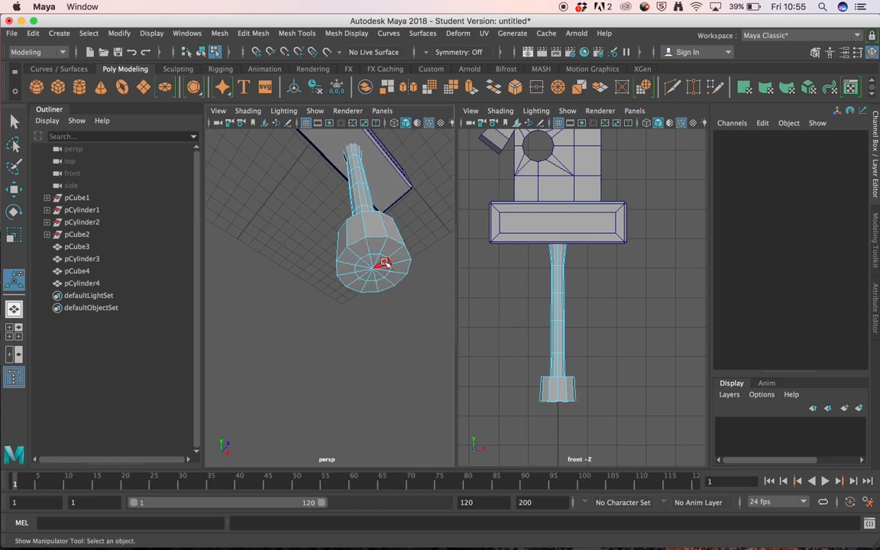
alt+drag(385, 264, 365, 241)
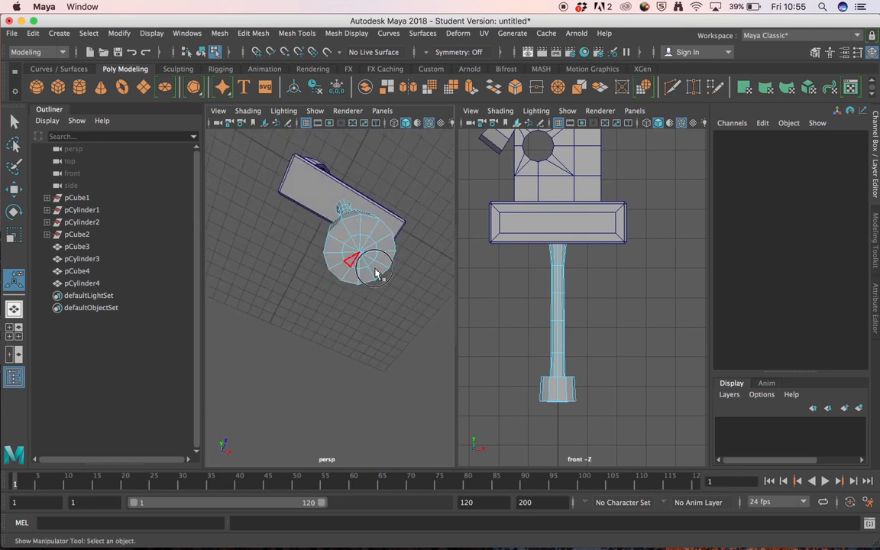
alt+drag(373, 275, 341, 332)
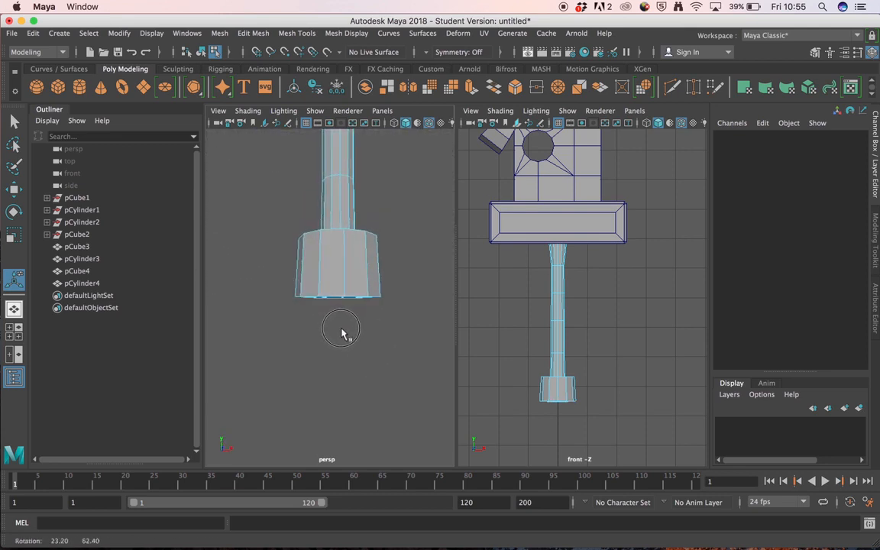
drag(269, 268, 395, 354)
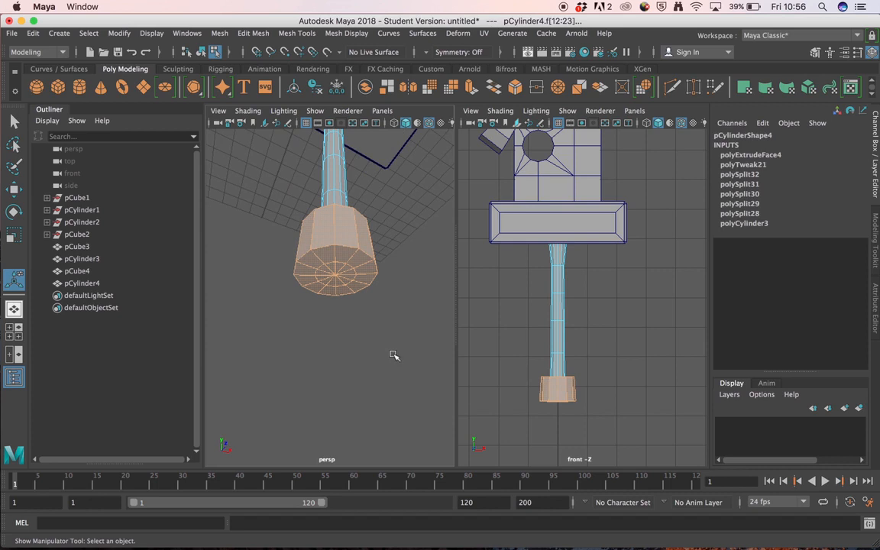
key(shift+comma)
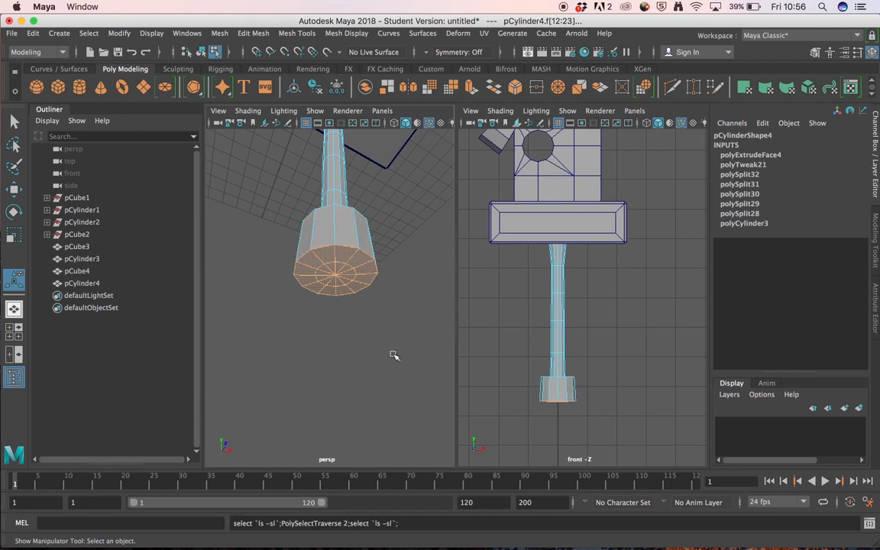
alt+drag(413, 332, 369, 295)
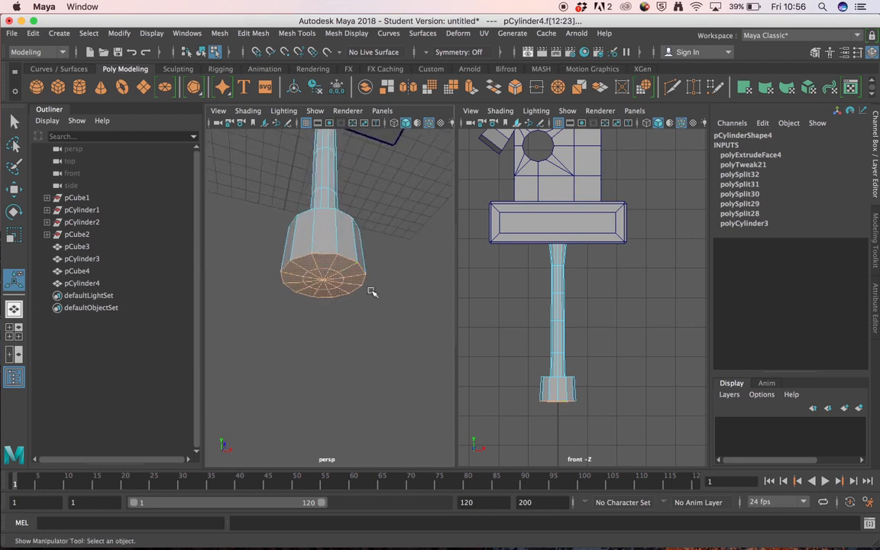
key(shift+comma)
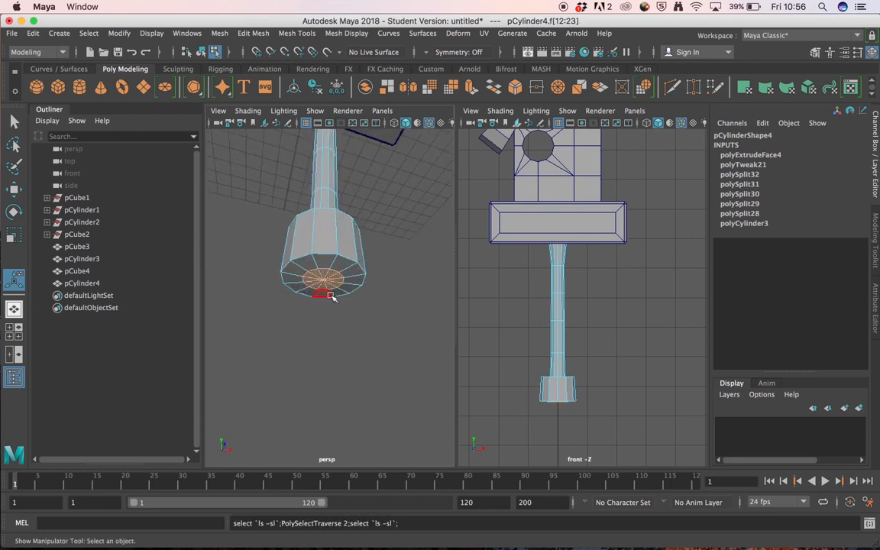
key(w)
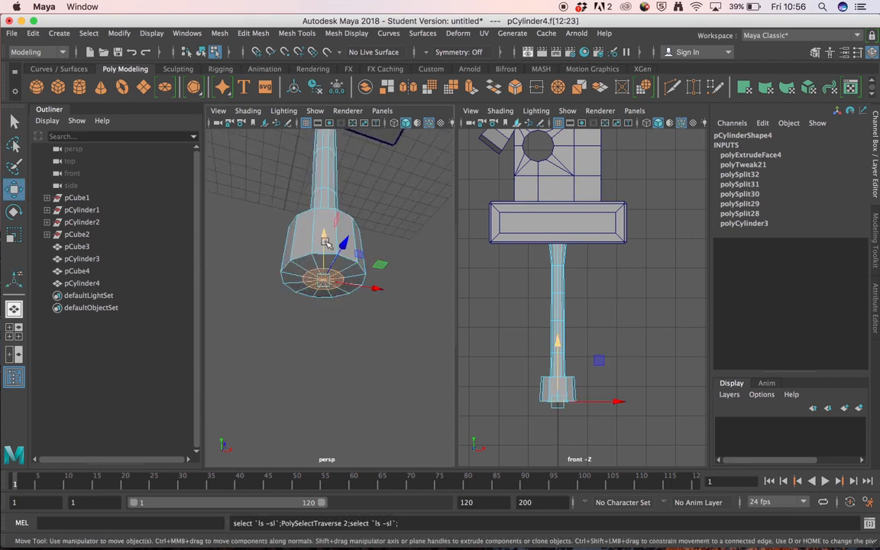
key(r)
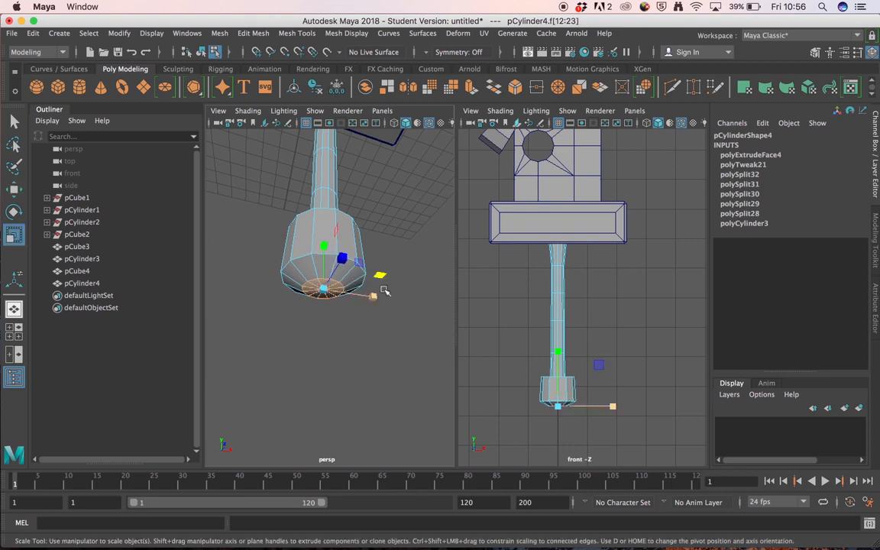
drag(383, 289, 394, 284)
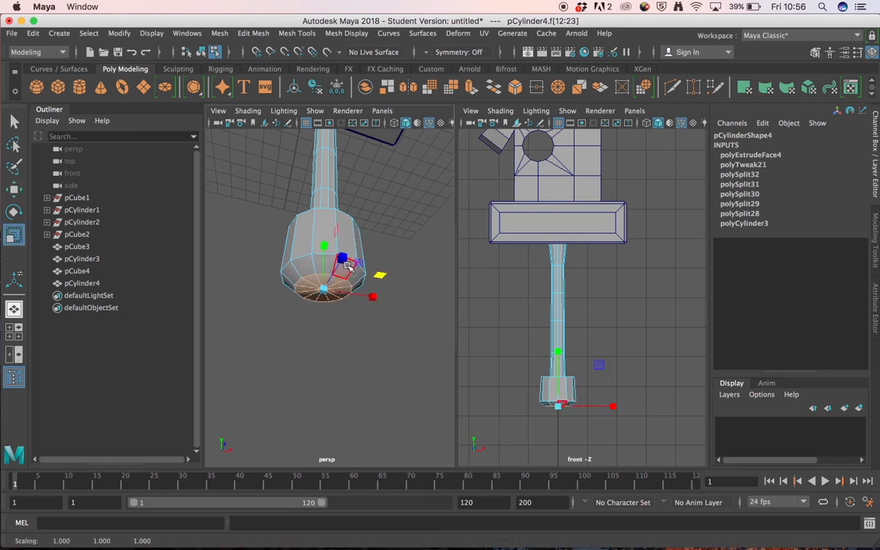
Extrude the pommel's end faces downward to about Y -13.778 and scale them inward
key(w)
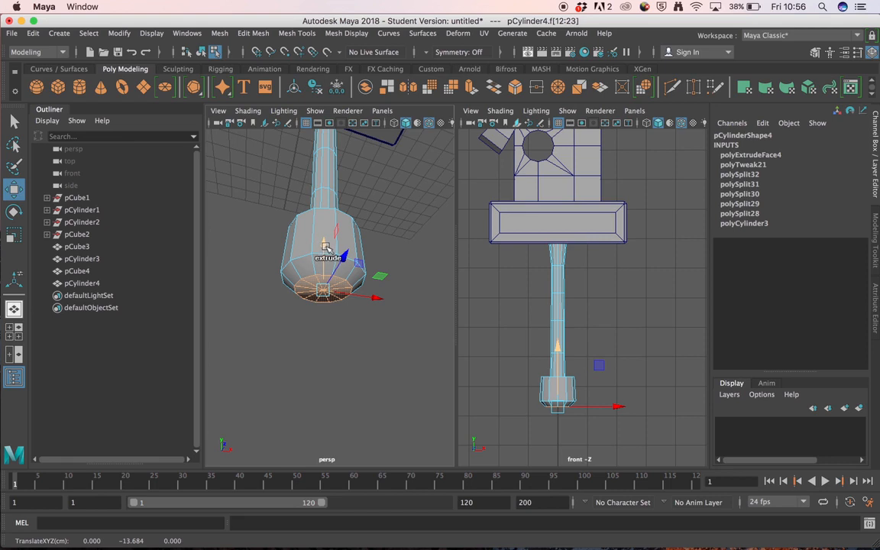
key(ctrl+e)
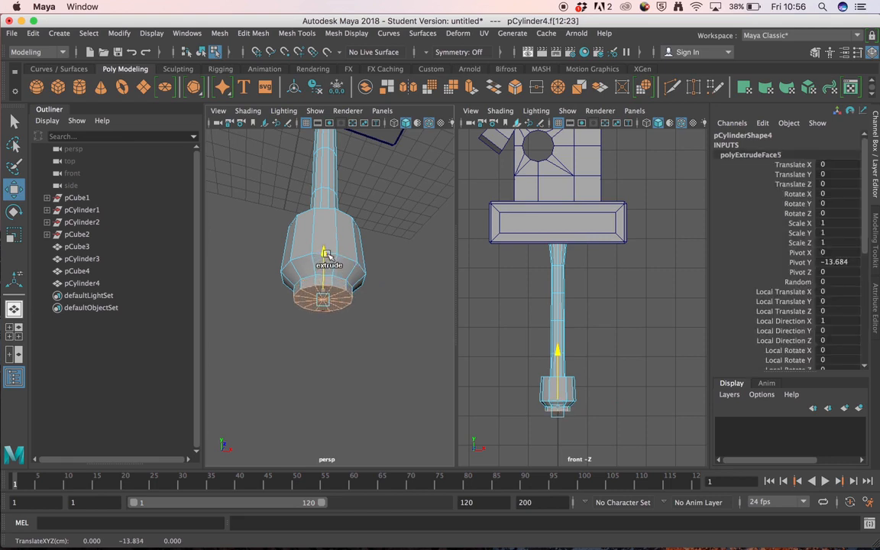
key(r)
mouse_move(373, 297)
mouse_down()
mouse_move(379, 292)
mouse_move(368, 295)
mouse_up()
key(w)
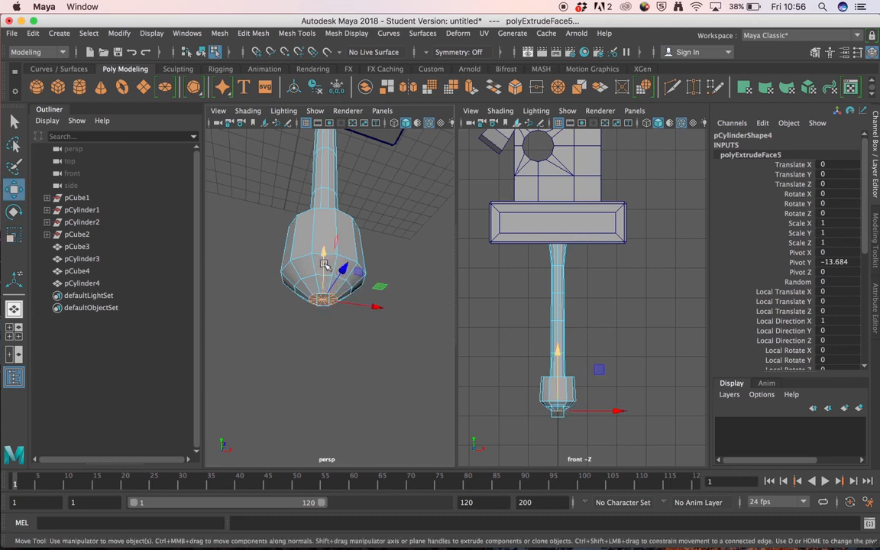
drag(324, 265, 324, 268)
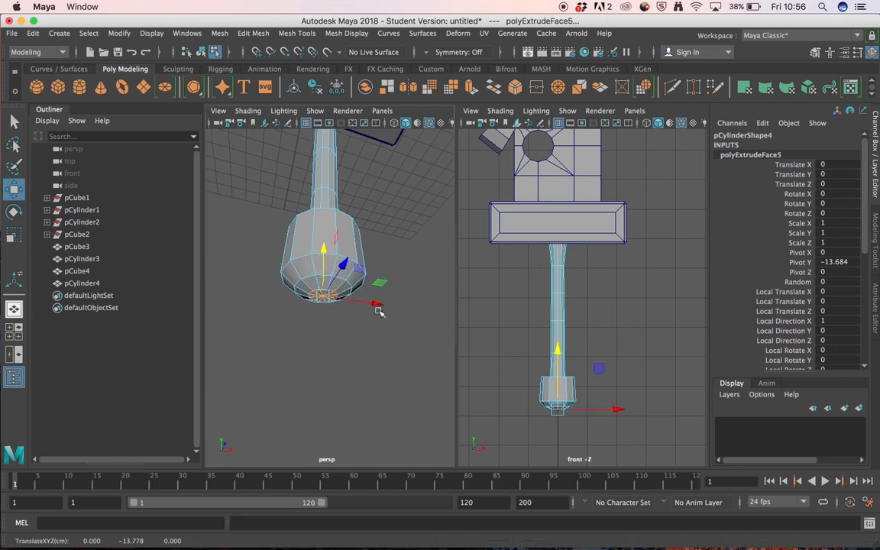
Extrude the pommel's end faces slightly downward once more and shrink them to close off the rounded tip
key(ctrl+e)
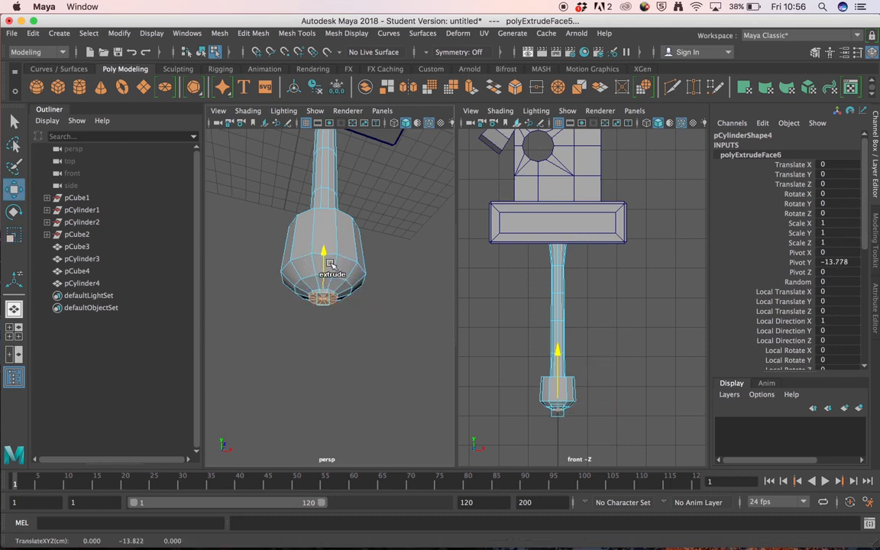
key(r)
drag(374, 294, 327, 278)
key(w)
click(611, 349)
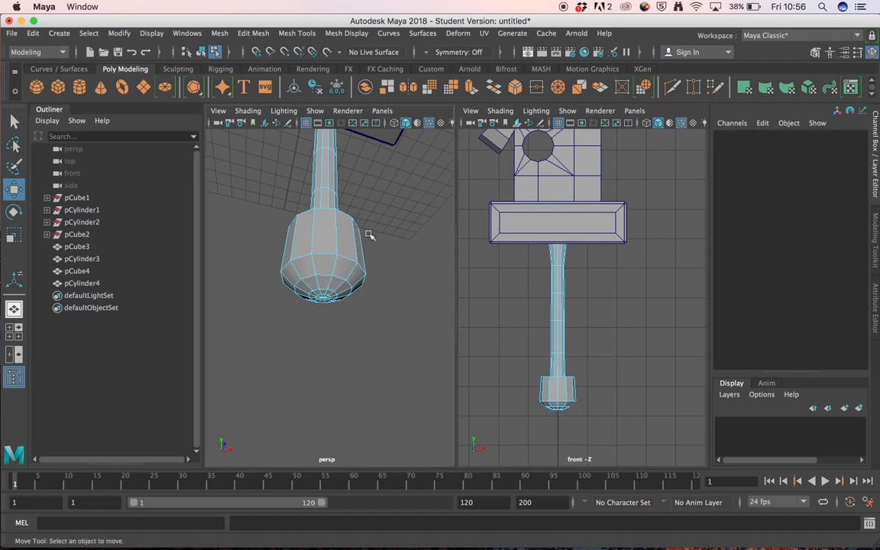
Return to object mode and select all four parts of the sword
alt+drag(369, 237, 360, 279)
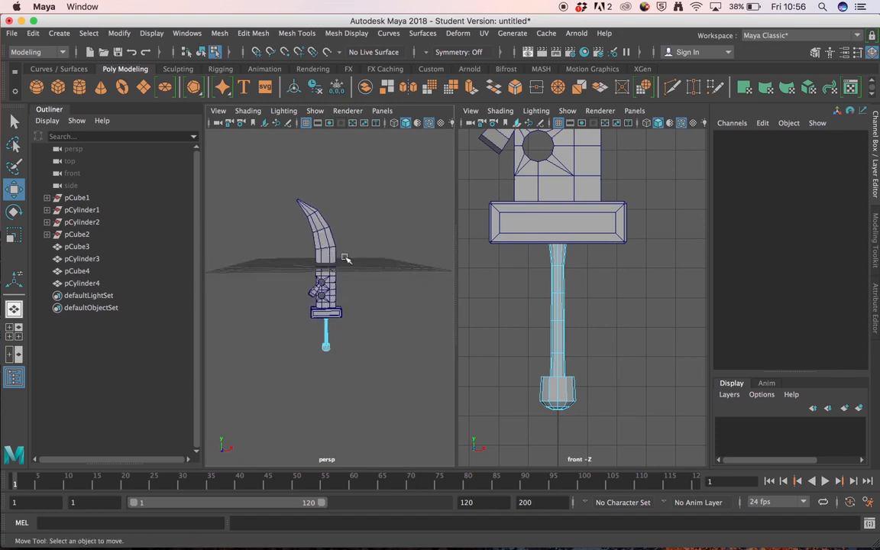
alt+drag(331, 218, 354, 287)
alt+drag(332, 320, 316, 277)
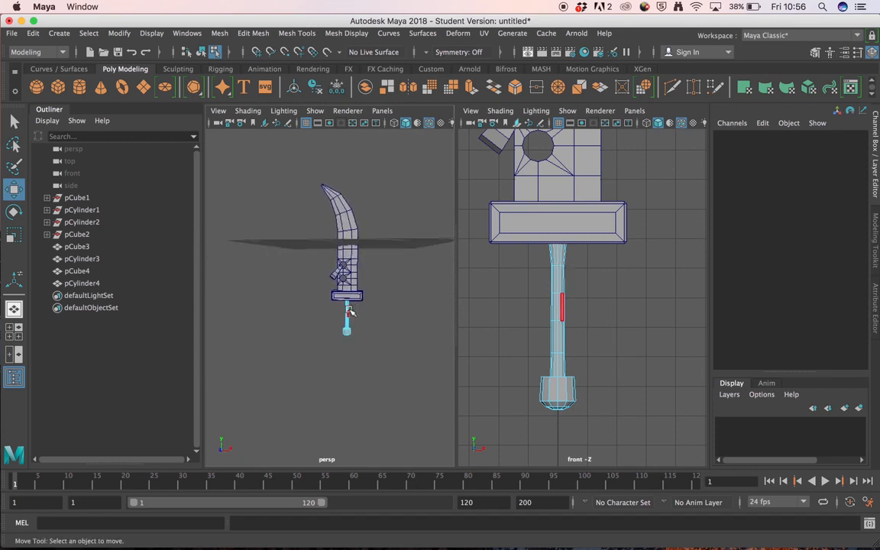
right_drag(348, 185, 417, 173)
click(389, 355)
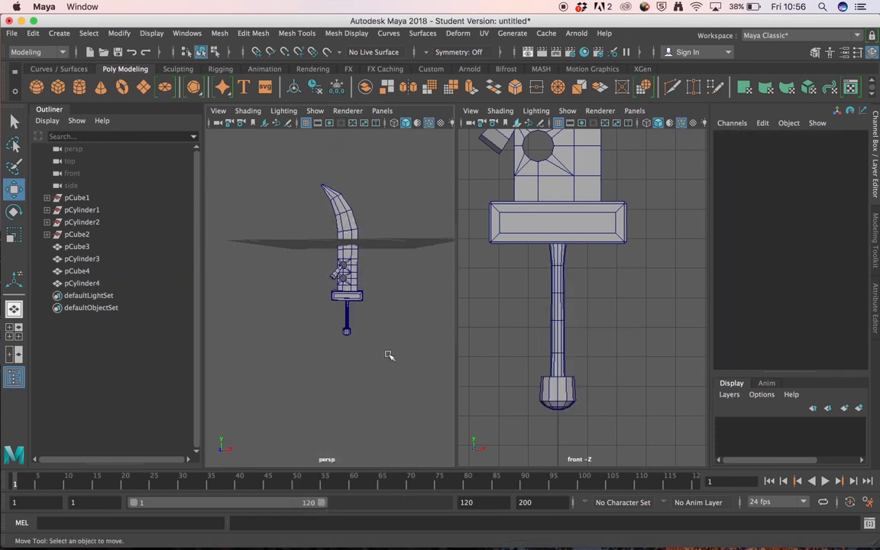
mouse_move(348, 296)
alt+mouse_down()
mouse_move(369, 308)
mouse_move(363, 301)
alt+mouse_up()
drag(290, 157, 413, 438)
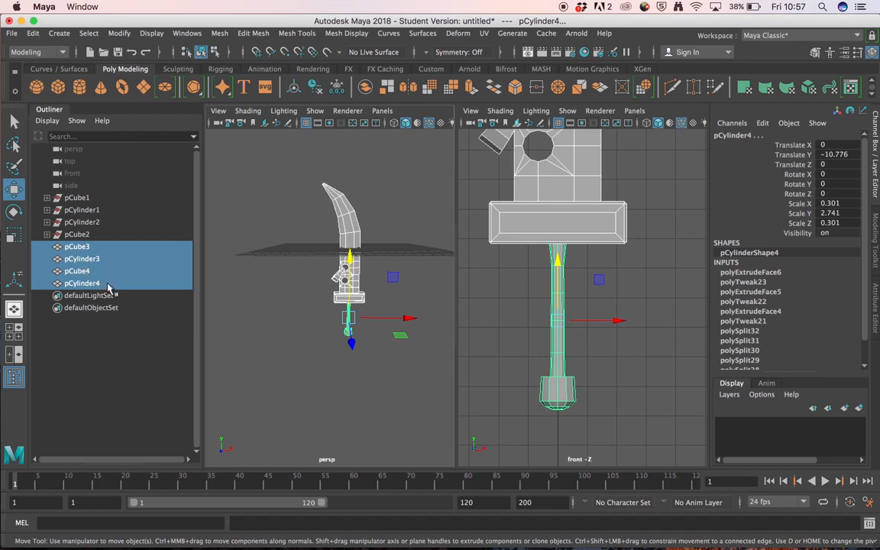
Try combining the four sword parts into a single mesh, and undo the combine
click(220, 34)
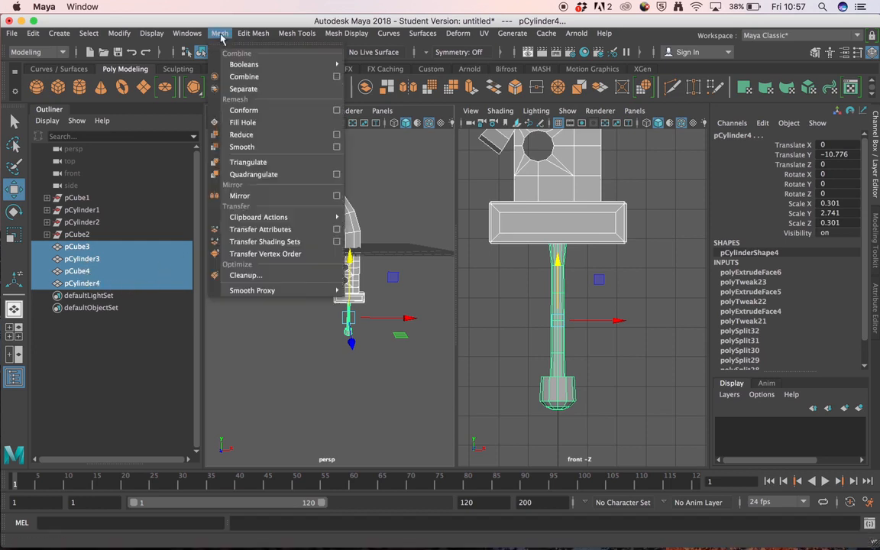
click(244, 80)
key(r)
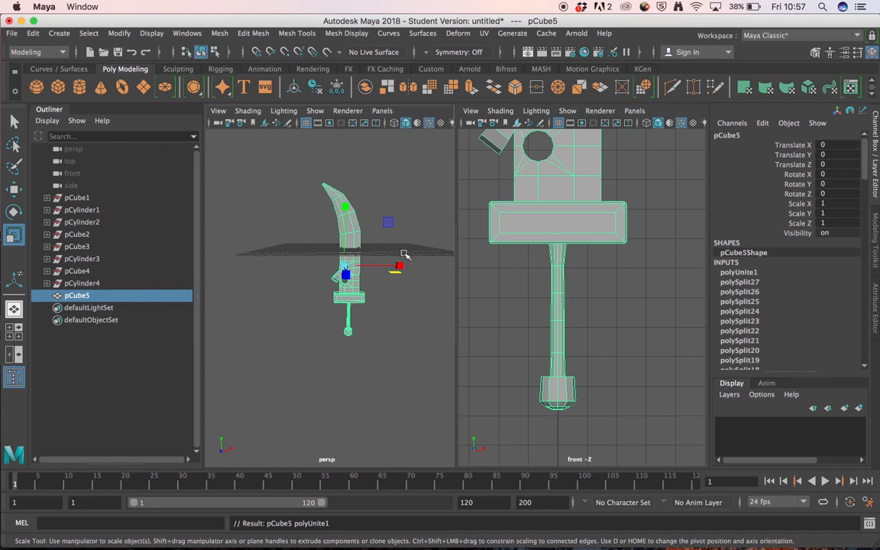
key(ctrl+z)
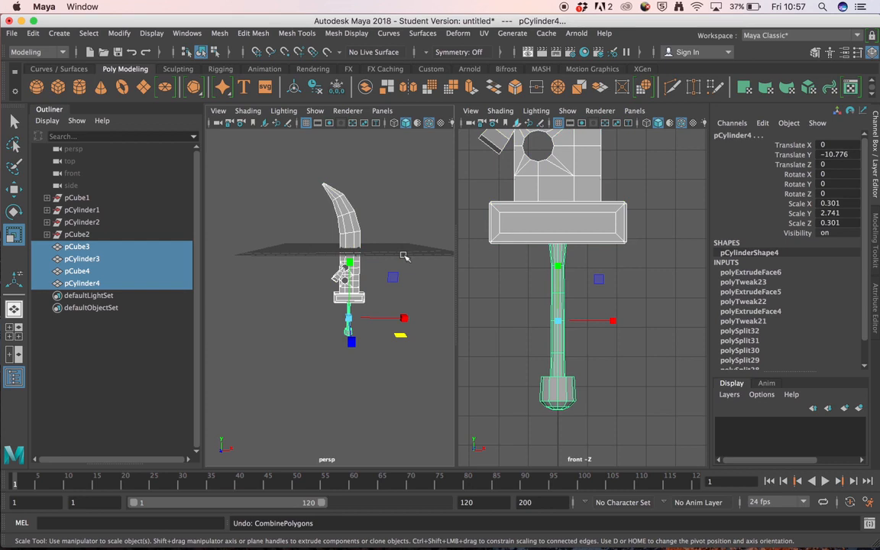
Group the four sword parts, expand the group's hierarchy and select the whole group
key(ctrl+g)
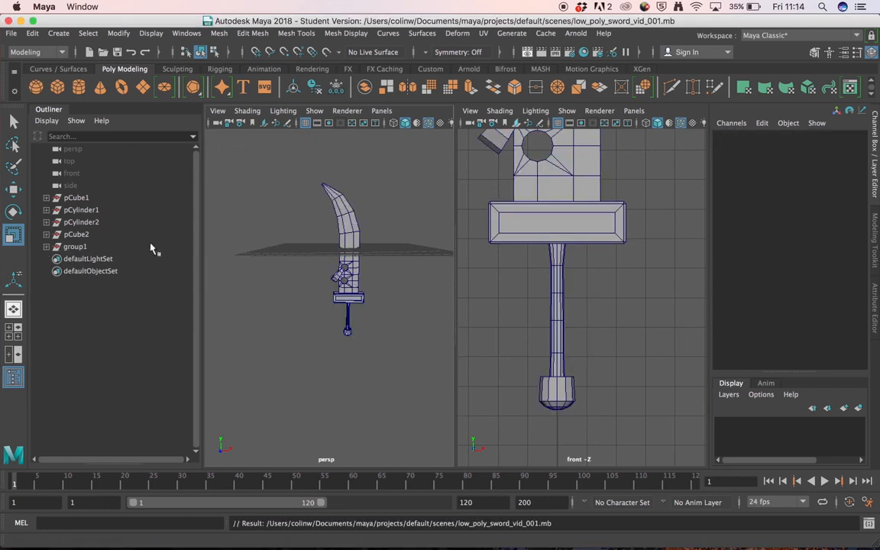
drag(311, 168, 393, 389)
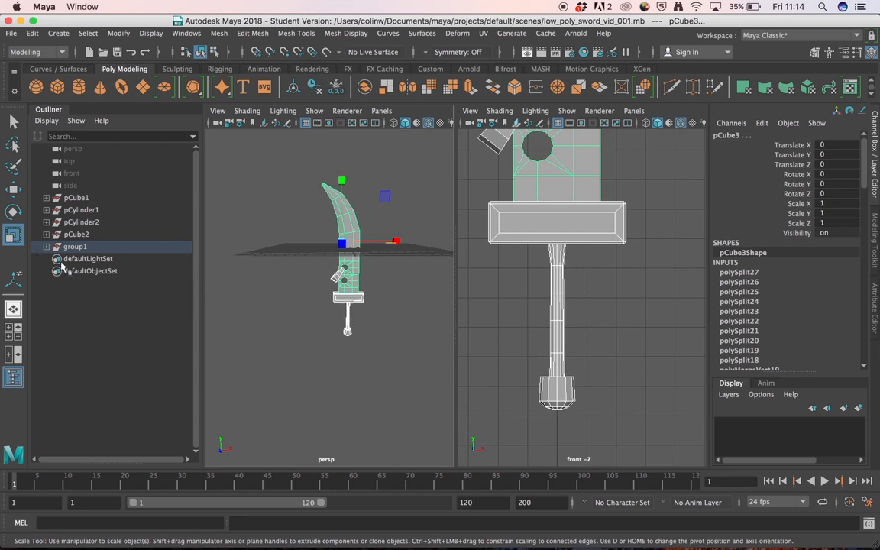
click(47, 246)
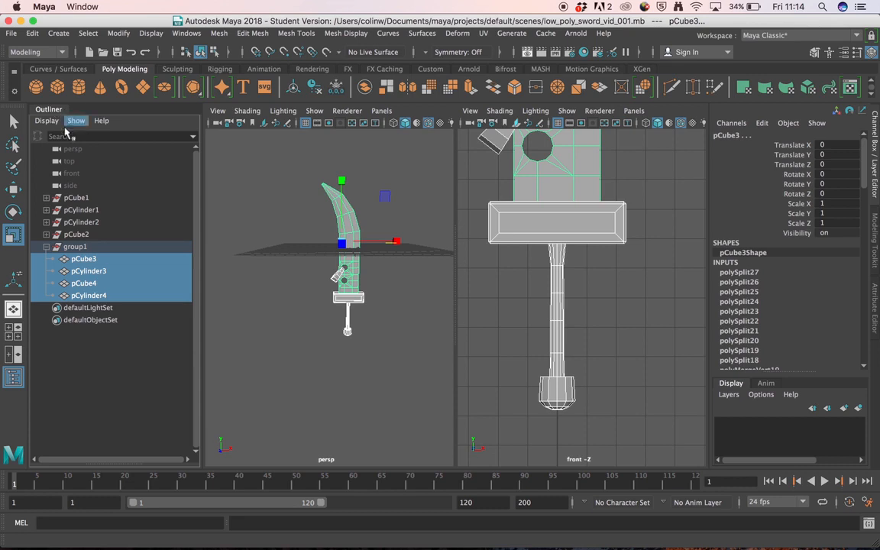
click(90, 340)
click(75, 247)
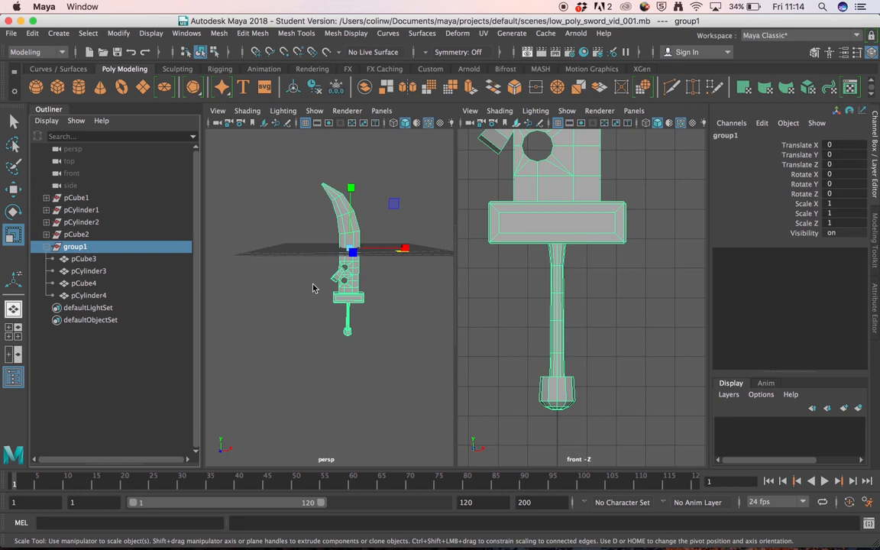
Undo the group selection and move the four sword parts out of the group to the top level of the hierarchy
key(z)
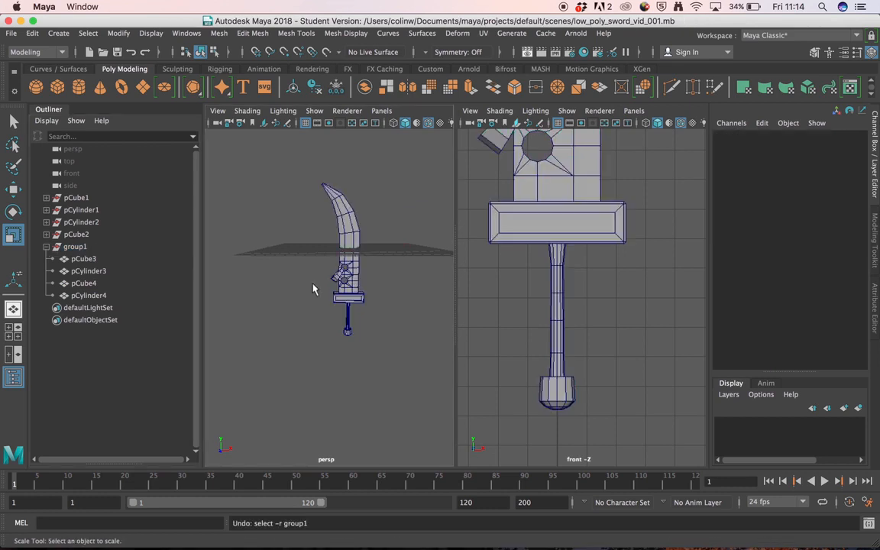
key(z)
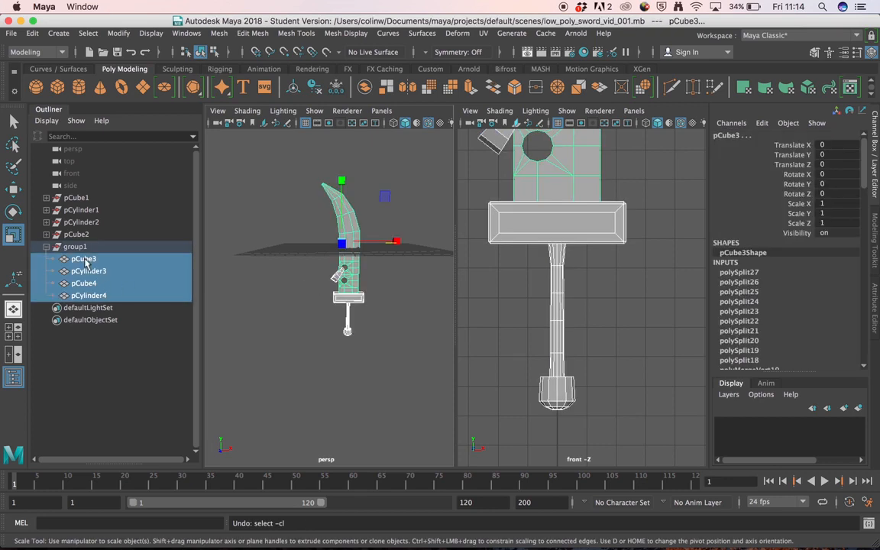
drag(86, 262, 108, 373)
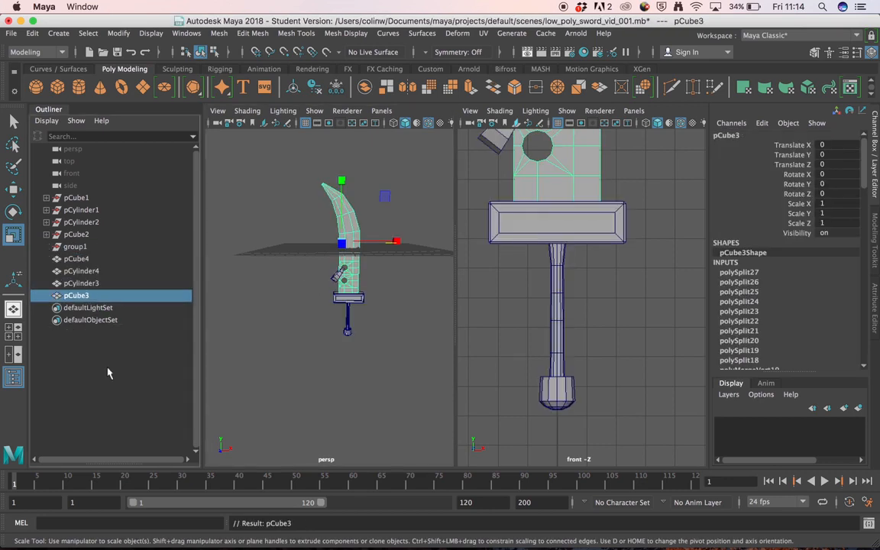
Select the four ungrouped sword parts and combine them into a single mesh
click(79, 258)
shift+click(79, 295)
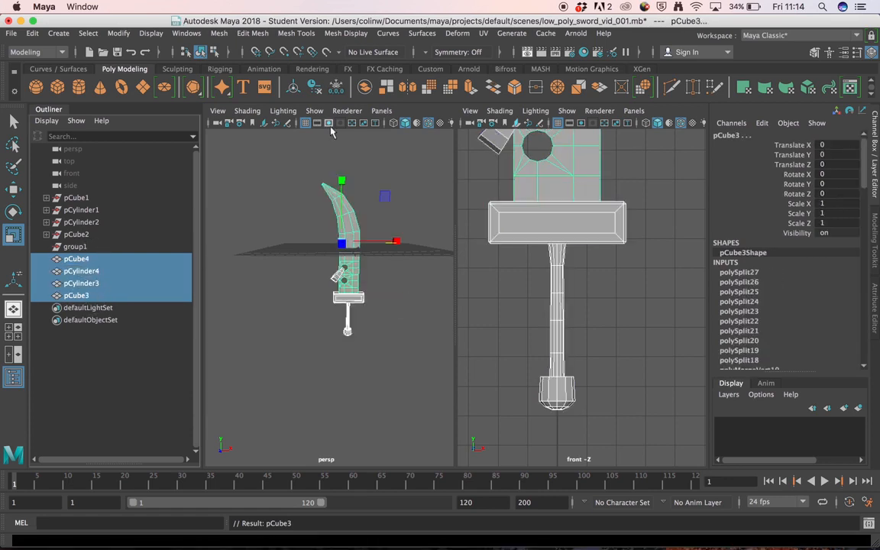
click(220, 34)
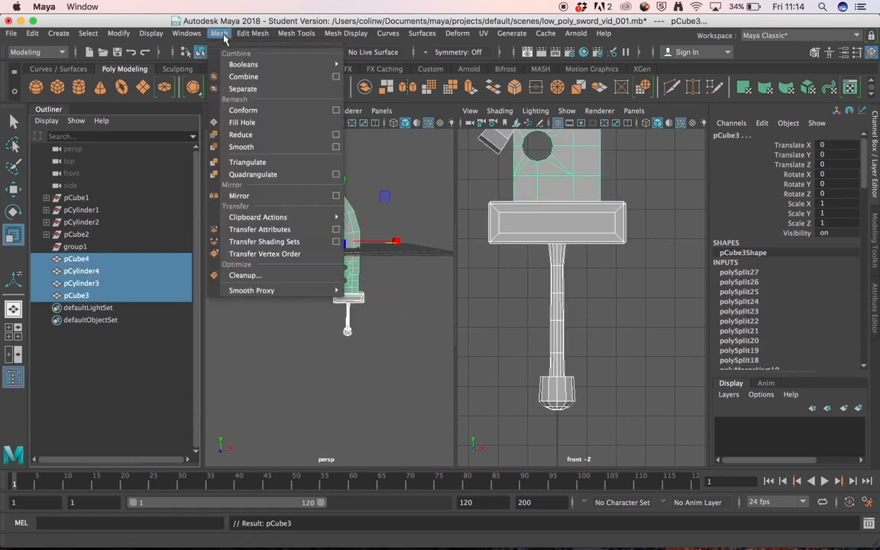
click(243, 76)
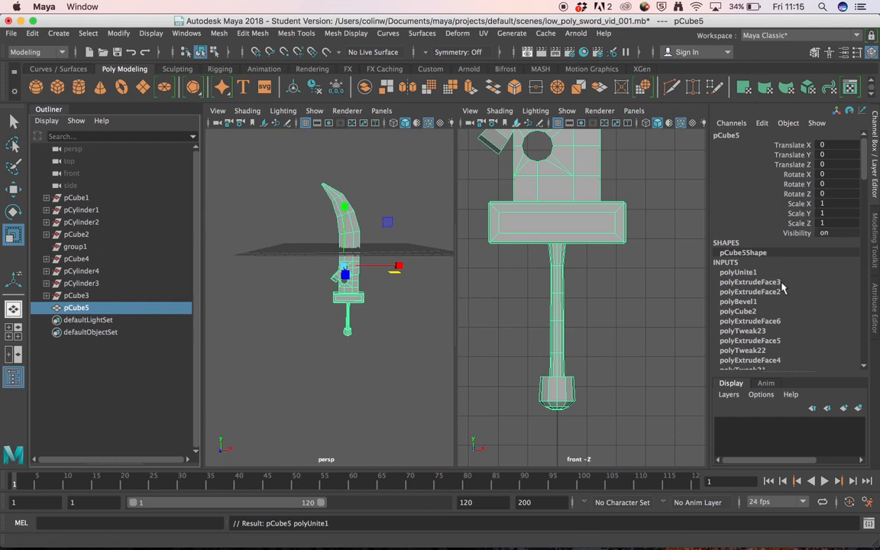
Review the combined sword's construction inputs and delete its history
scroll(782, 287, down, 15)
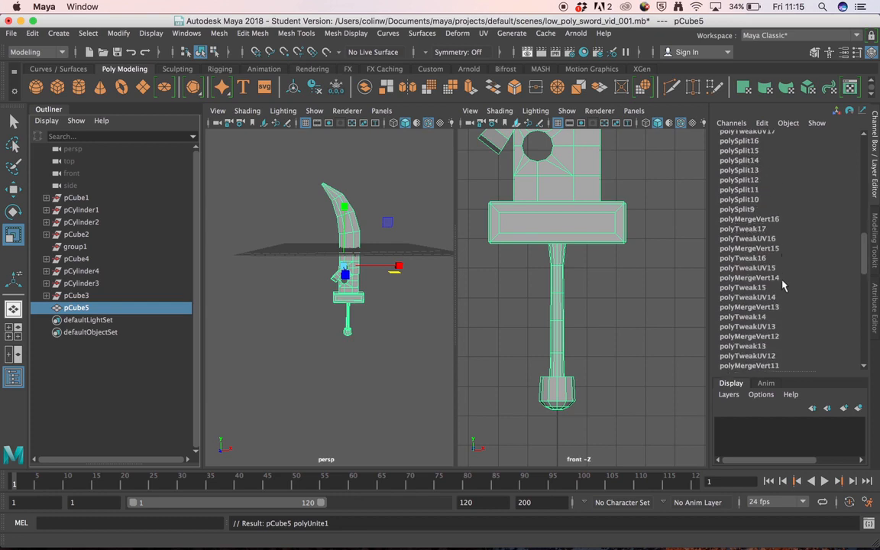
scroll(782, 285, down, 15)
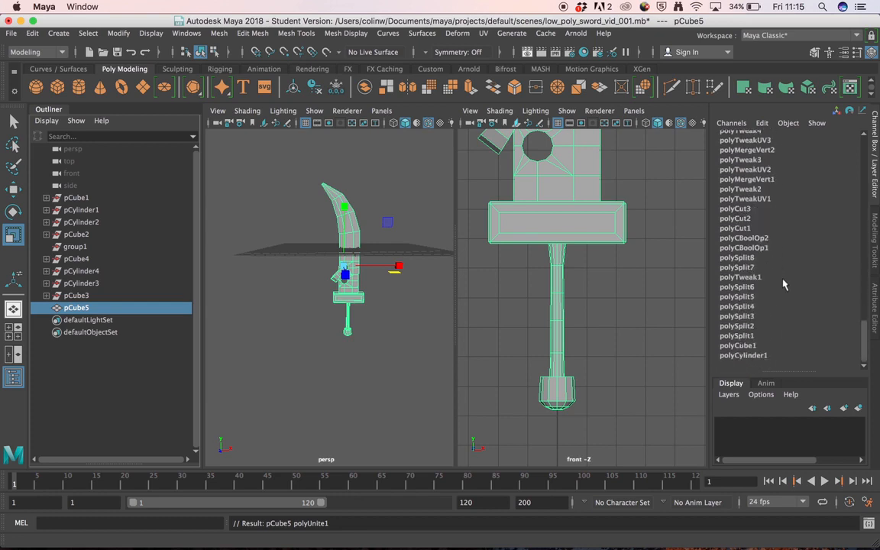
scroll(782, 285, up, 20)
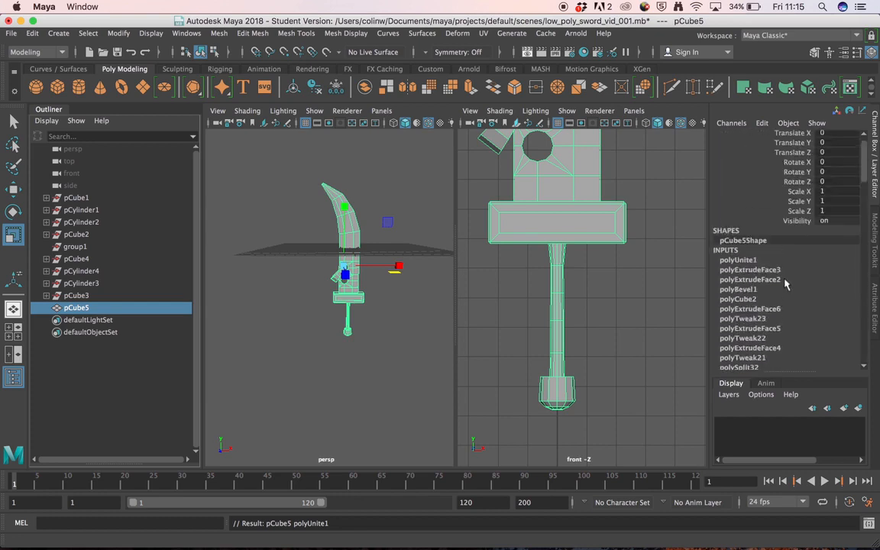
scroll(785, 284, up, 1)
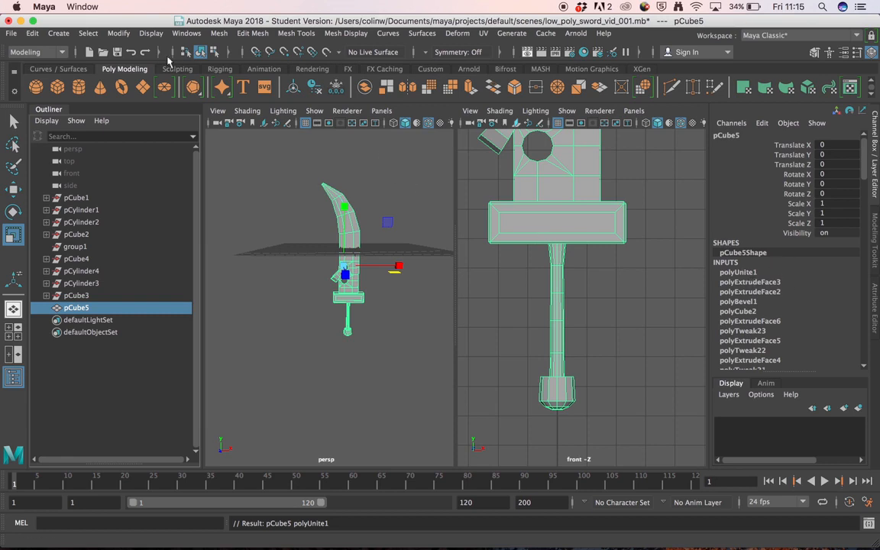
click(32, 34)
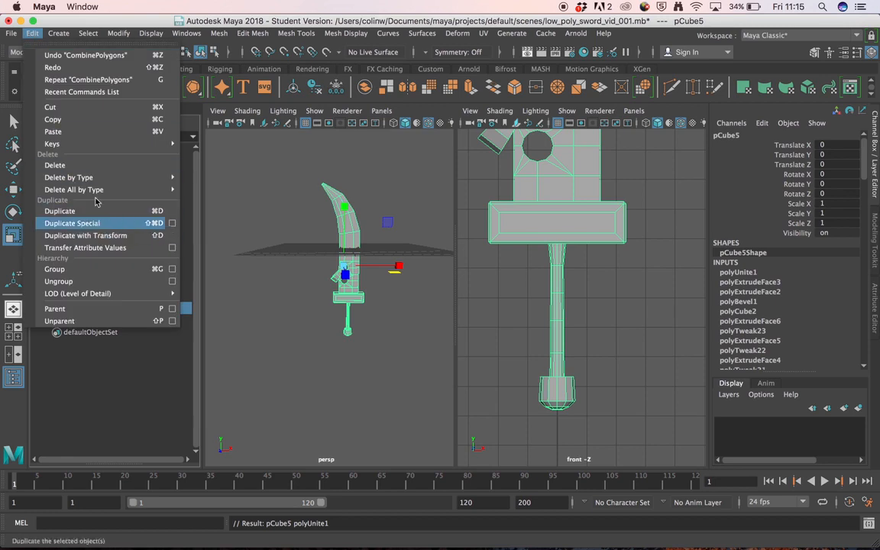
mouse_move(104, 177)
click(222, 191)
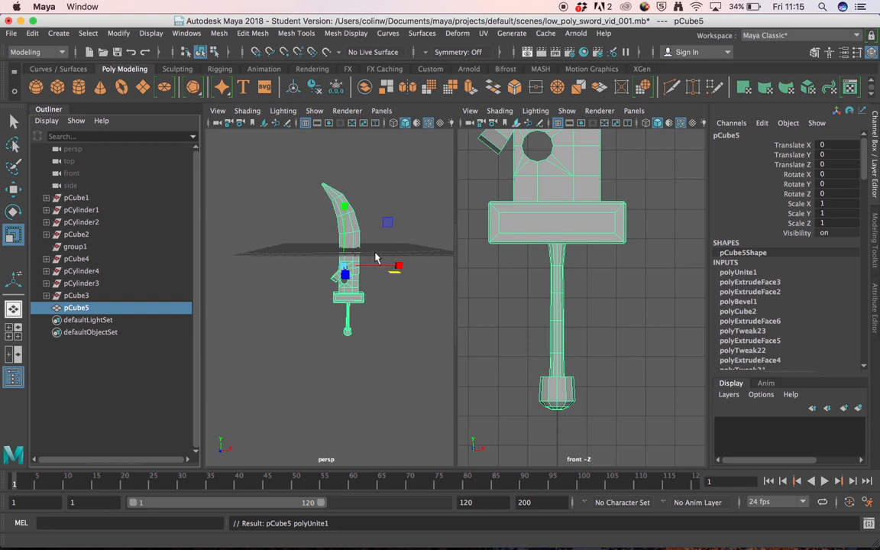
click(314, 89)
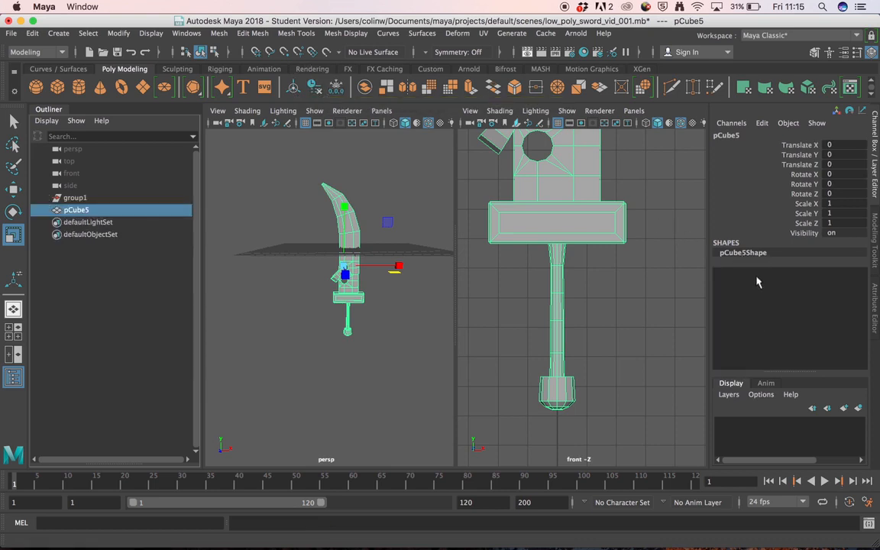
Delete the leftover empty group and select the combined sword mesh
click(75, 197)
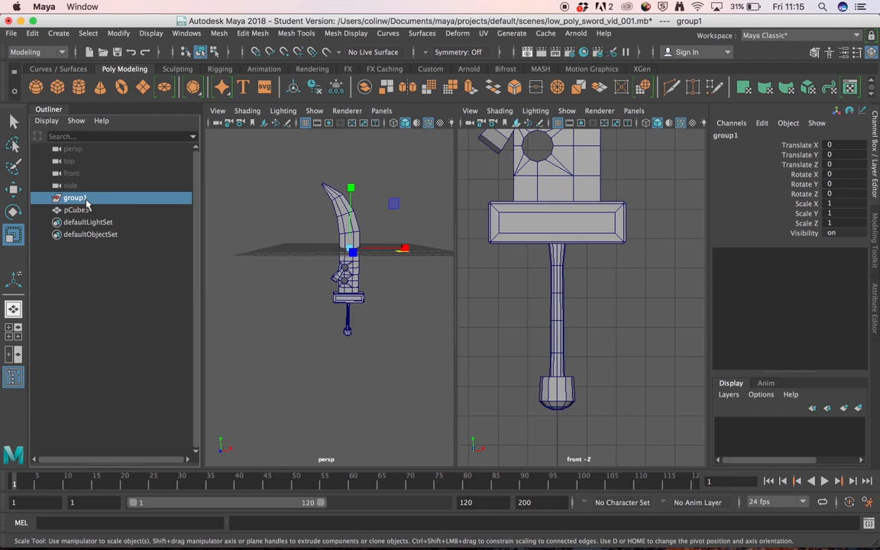
key(Delete)
click(84, 198)
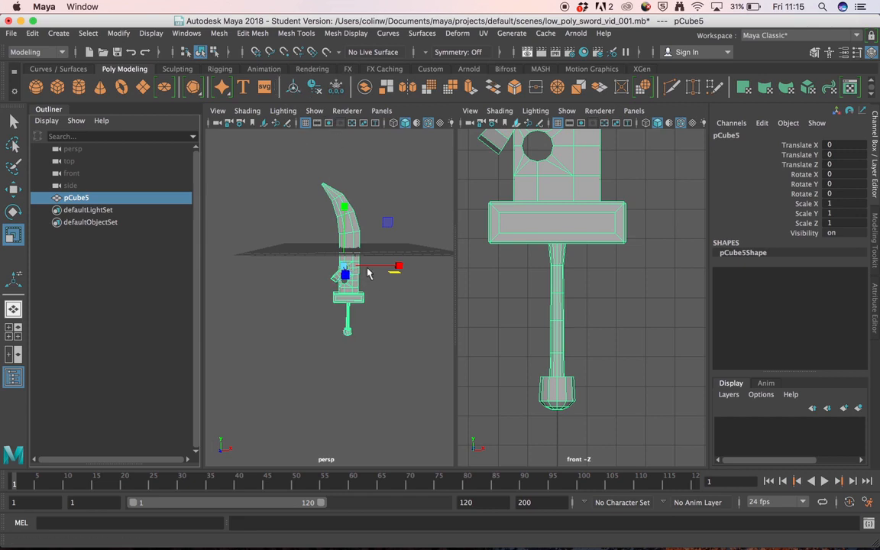
Move the sword's pivot down to the handle just below the guard in the front view, snapping it to a vertex
alt+drag(359, 273, 332, 286)
alt+right_drag(332, 287, 435, 287)
alt+drag(398, 286, 345, 243)
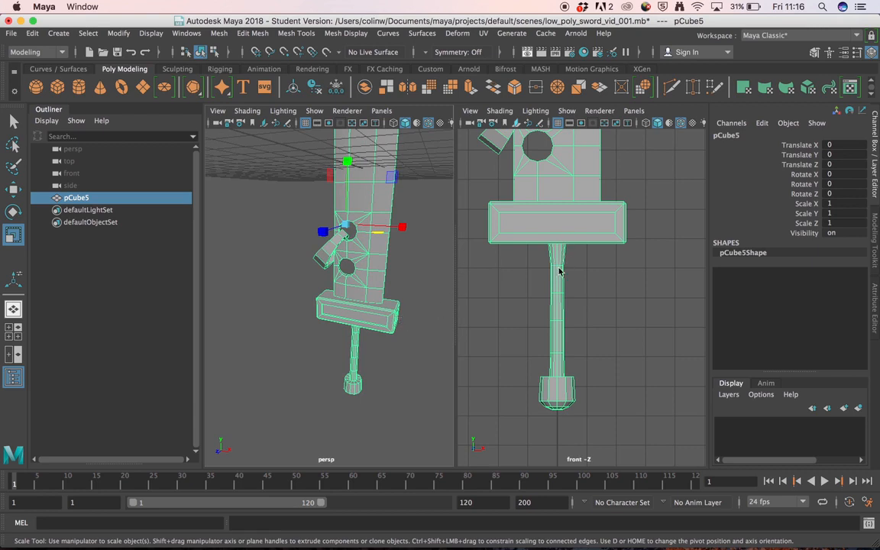
alt+middle_drag(600, 256, 595, 354)
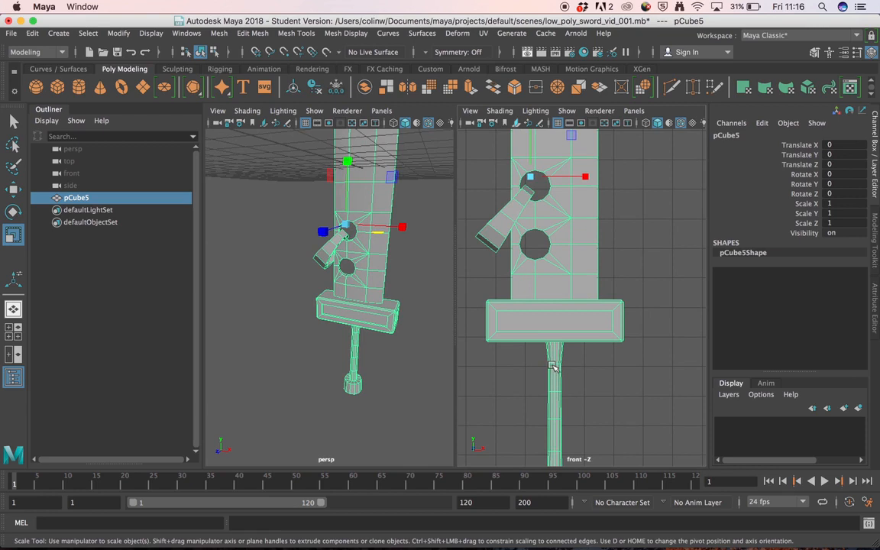
key(d)
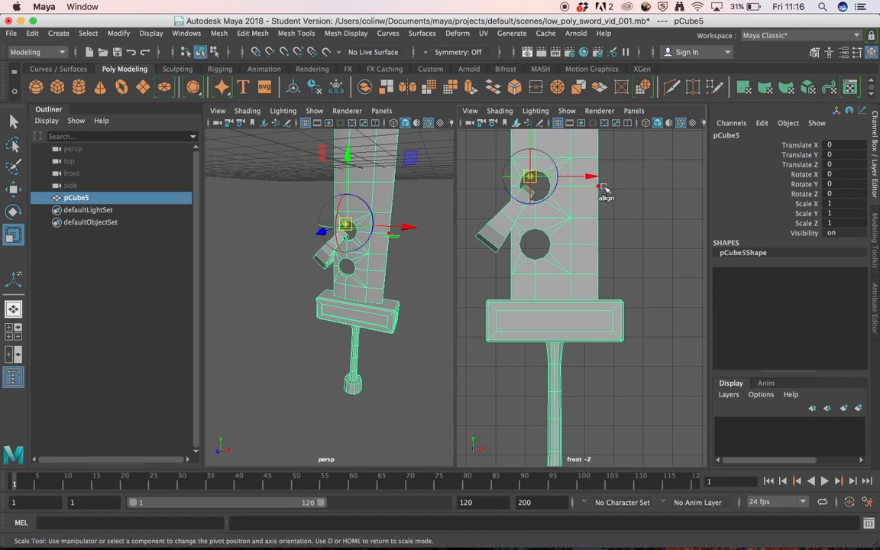
alt+middle_drag(611, 230, 649, 292)
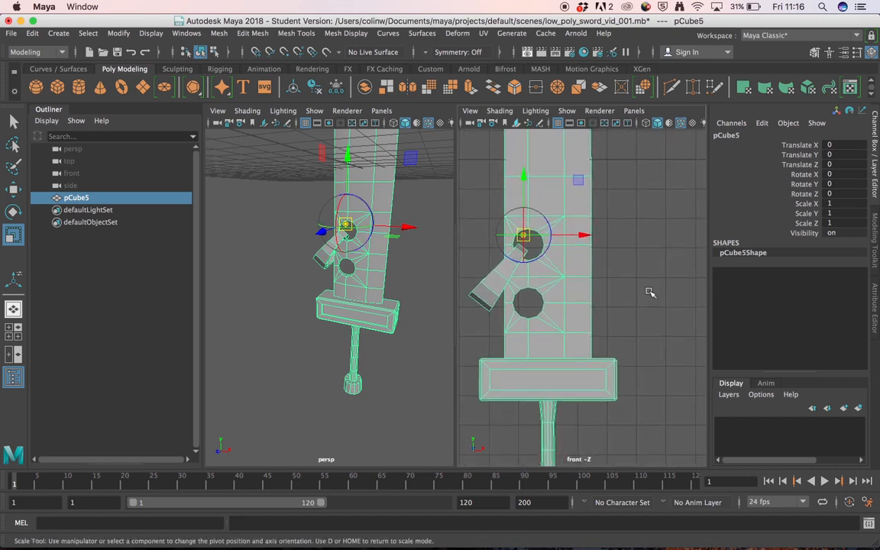
key(v)
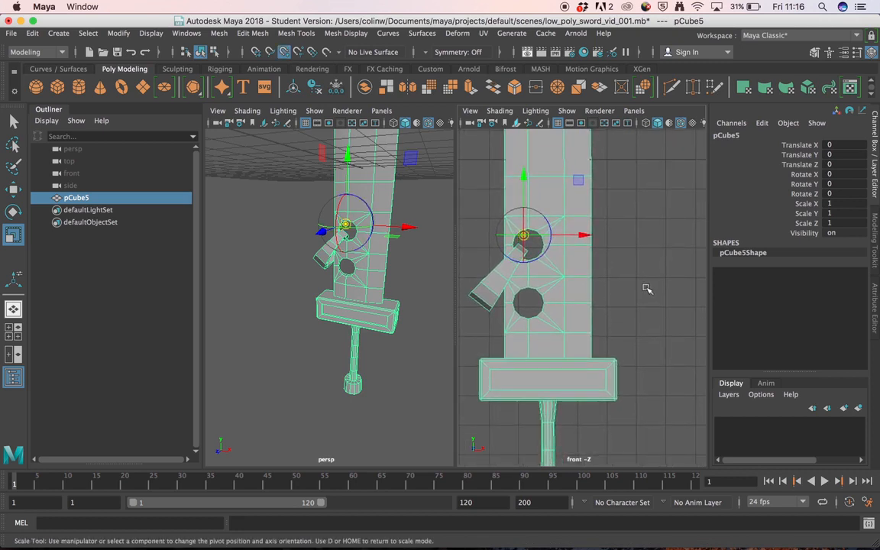
click(578, 180)
drag(580, 181, 548, 424)
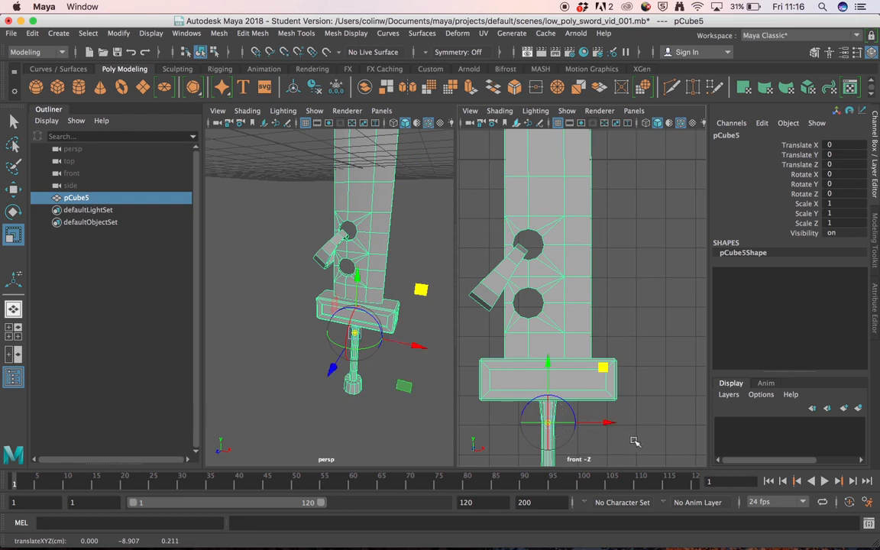
click(603, 369)
Shift the pivot along Z with vertex snapping so it sits in the middle of the handle's thickness
alt+drag(412, 369, 279, 338)
alt+right_drag(279, 338, 348, 344)
alt+drag(349, 344, 368, 318)
alt+right_drag(320, 315, 372, 309)
alt+drag(372, 308, 368, 309)
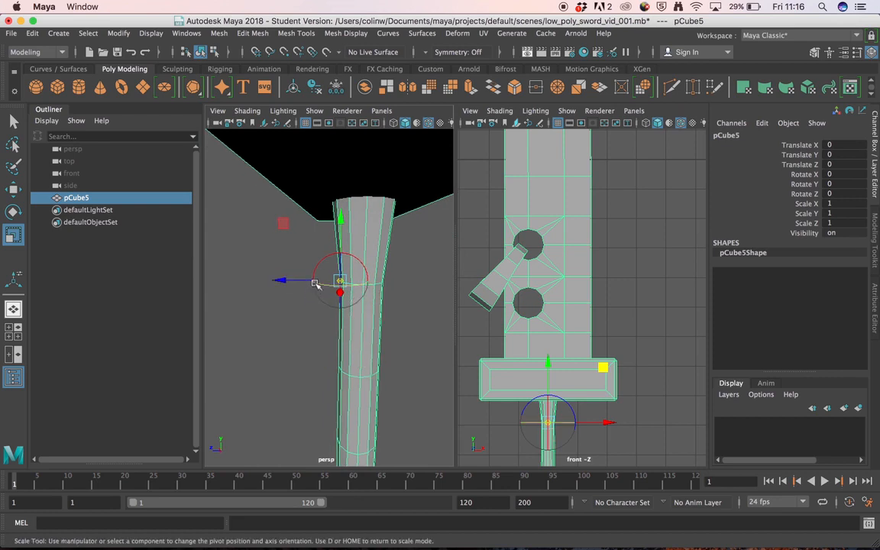
key(v)
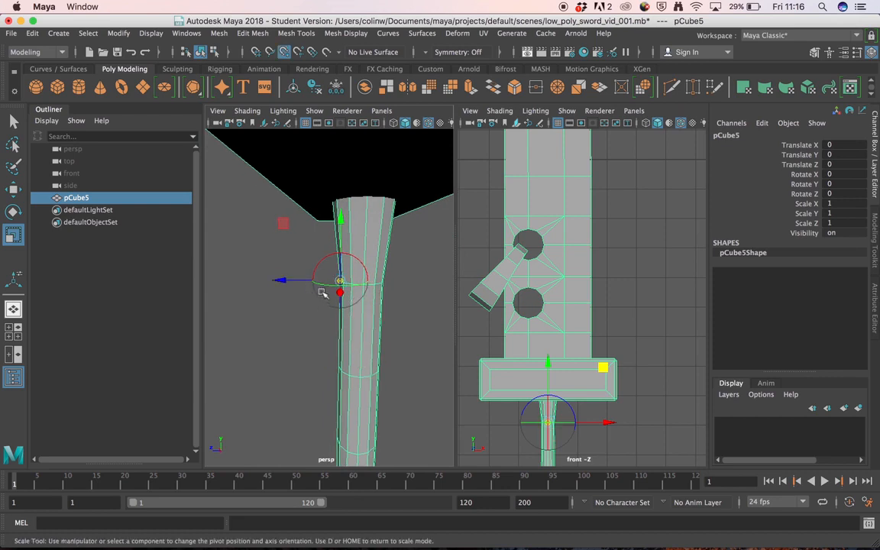
drag(280, 282, 360, 281)
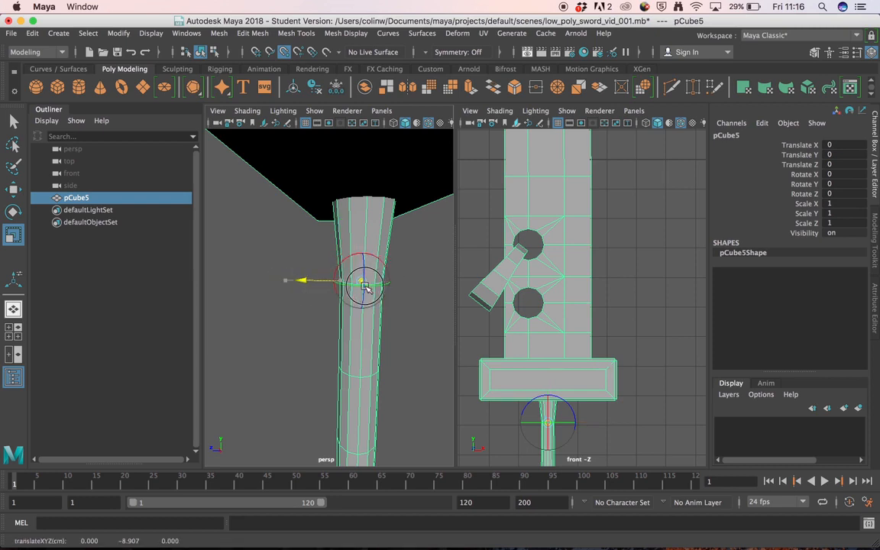
Check the pivot's placement on the handle from several angles and leave pivot editing
alt+drag(409, 328, 447, 323)
alt+right_drag(446, 321, 269, 287)
alt+drag(269, 286, 340, 294)
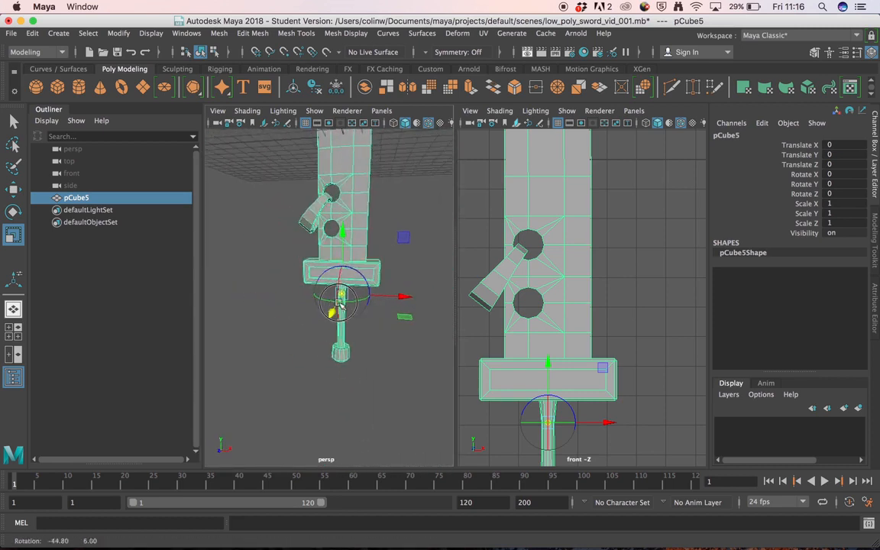
alt+right_drag(340, 294, 421, 308)
alt+drag(421, 308, 251, 277)
key(d)
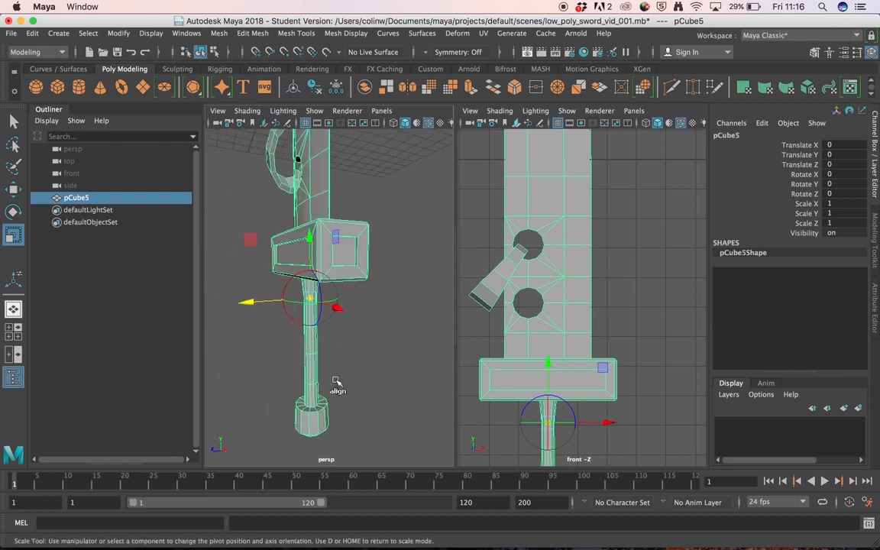
click(301, 274)
key(d)
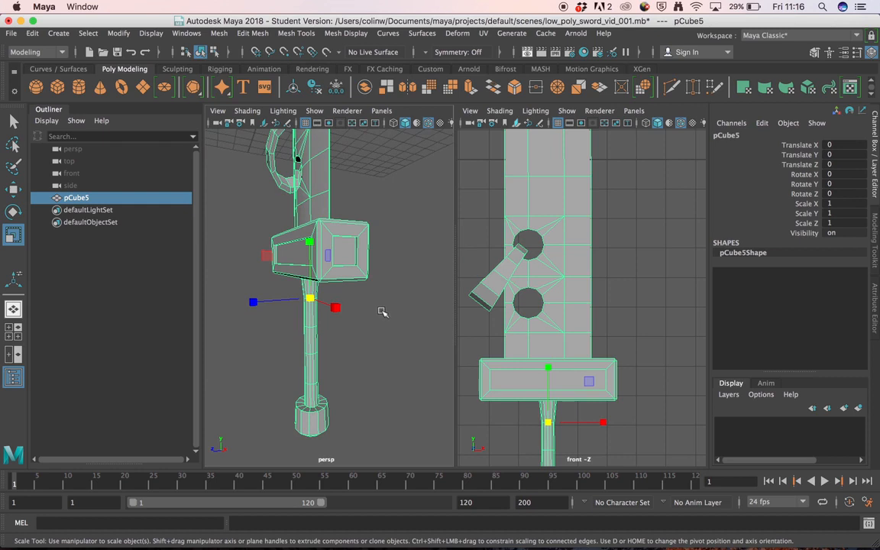
Move the sword straight up with grid snapping so its pivot sits at the grid origin, with Translate Y at 8.907
alt+drag(393, 281, 413, 271)
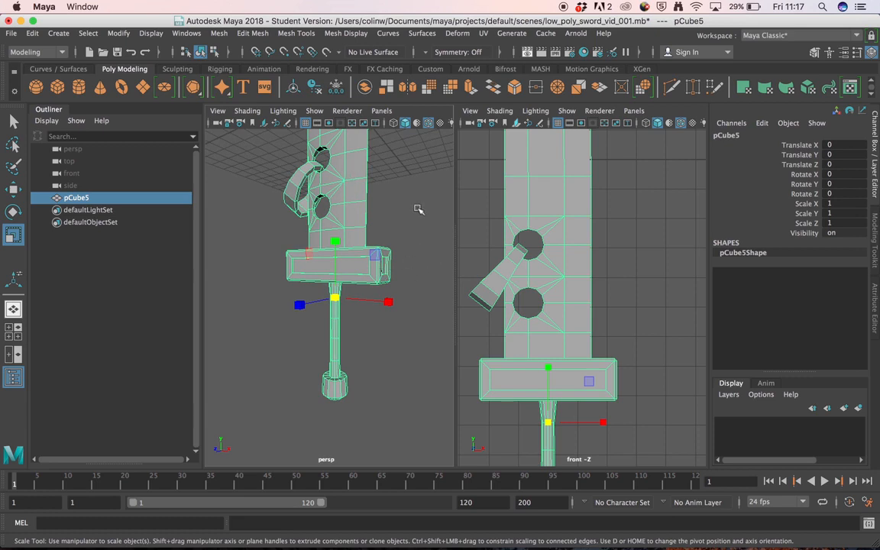
alt+drag(418, 208, 390, 221)
alt+drag(358, 165, 364, 195)
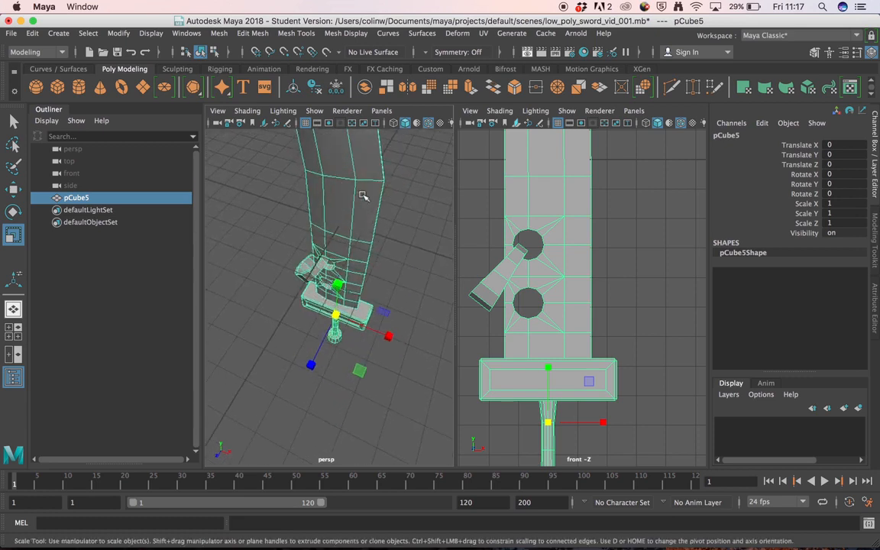
alt+right_drag(381, 291, 345, 268)
alt+drag(345, 268, 365, 228)
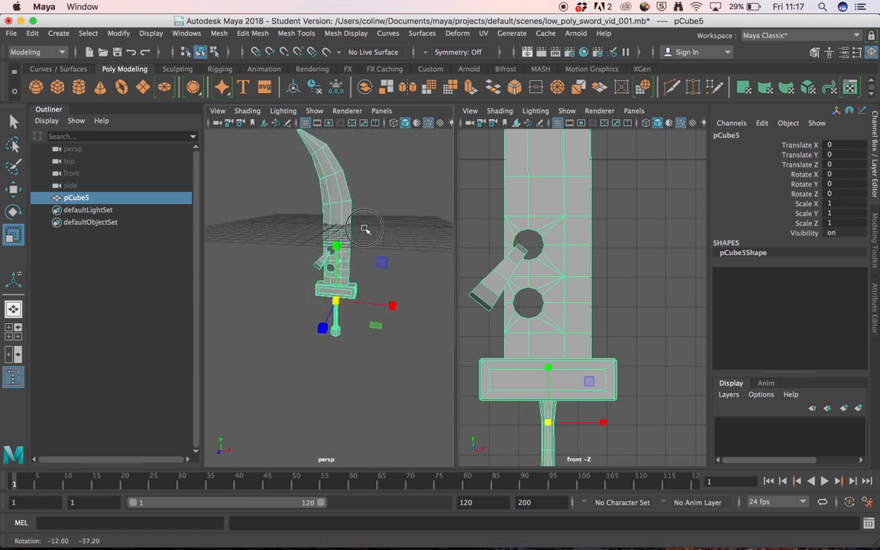
key(w)
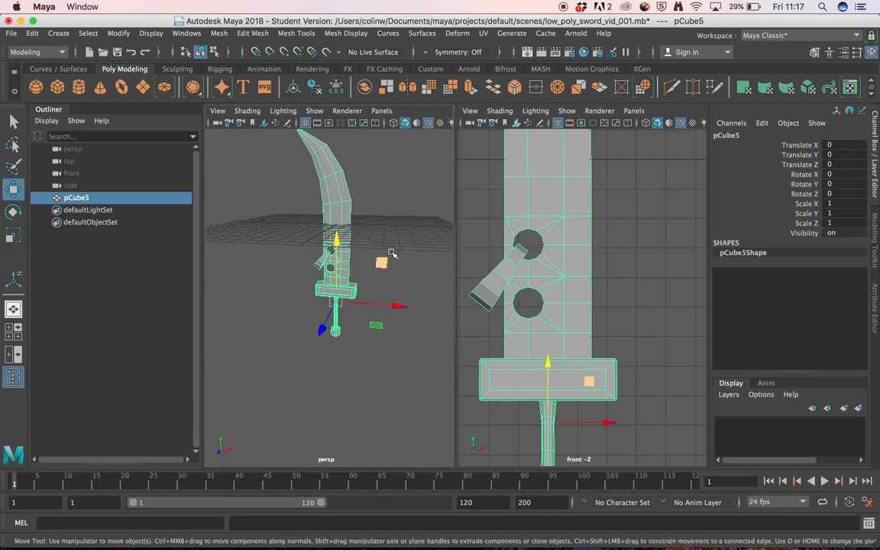
alt+drag(391, 253, 363, 256)
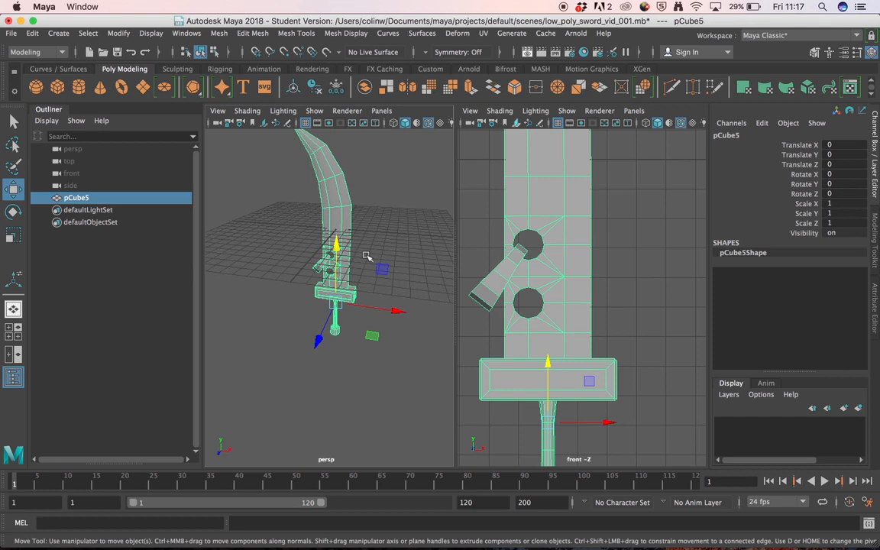
drag(306, 275, 336, 229)
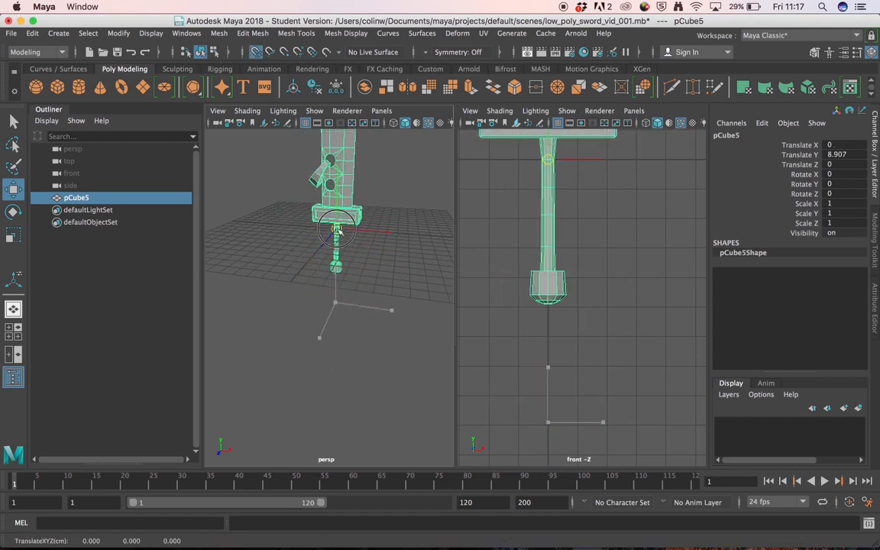
Frame the whole sword in the perspective and front views to check its placement on the grid
alt+drag(360, 265, 365, 326)
scroll(359, 275, up, 4)
scroll(389, 294, down, 2)
alt+middle_drag(368, 285, 408, 312)
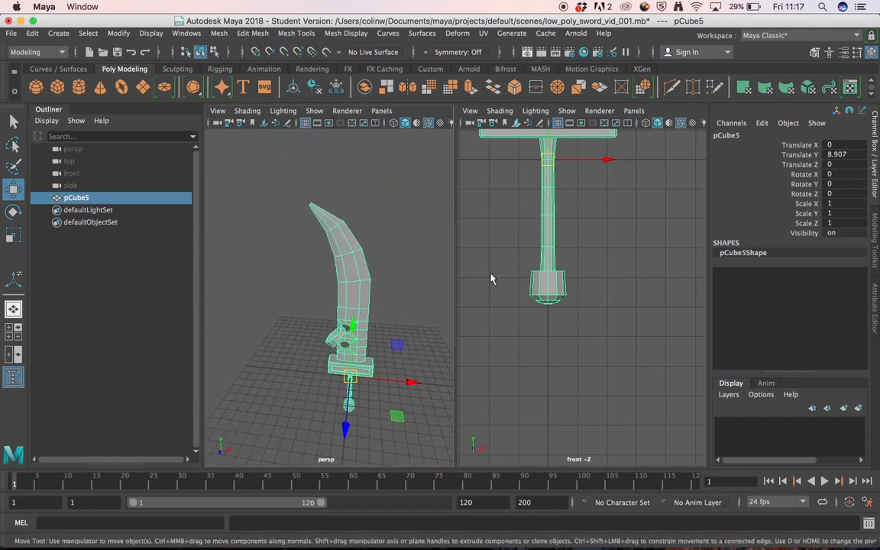
alt+right_drag(594, 229, 491, 208)
alt+middle_drag(618, 252, 618, 321)
alt+right_drag(618, 233, 596, 232)
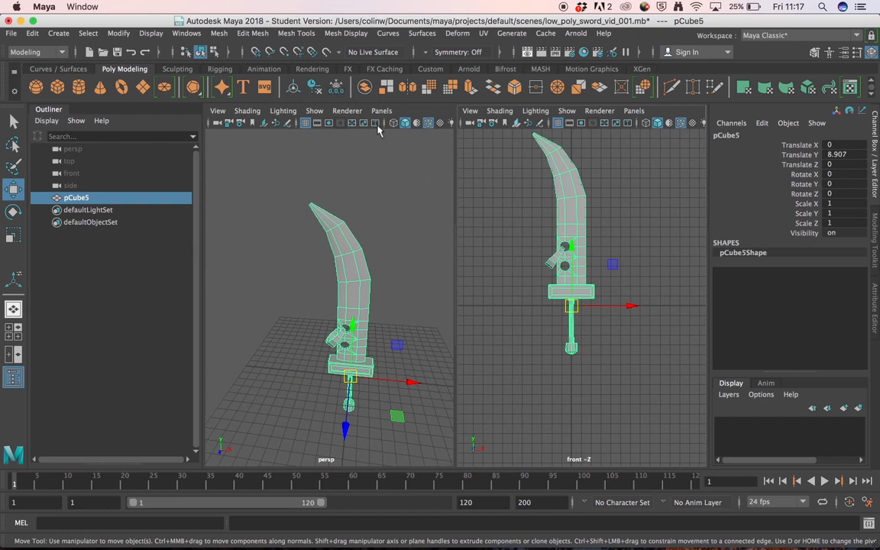
Freeze the sword's translate, rotate and scale transformations at its current position
click(337, 88)
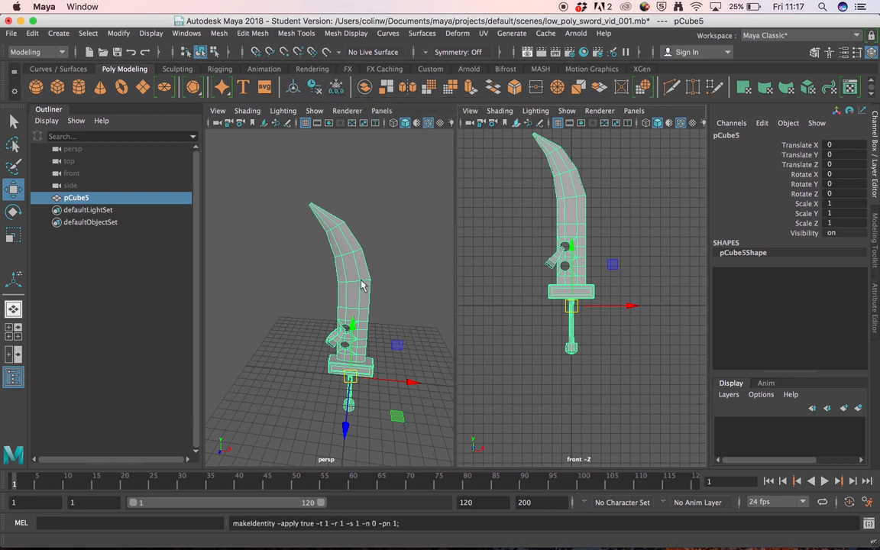
alt+drag(398, 269, 379, 261)
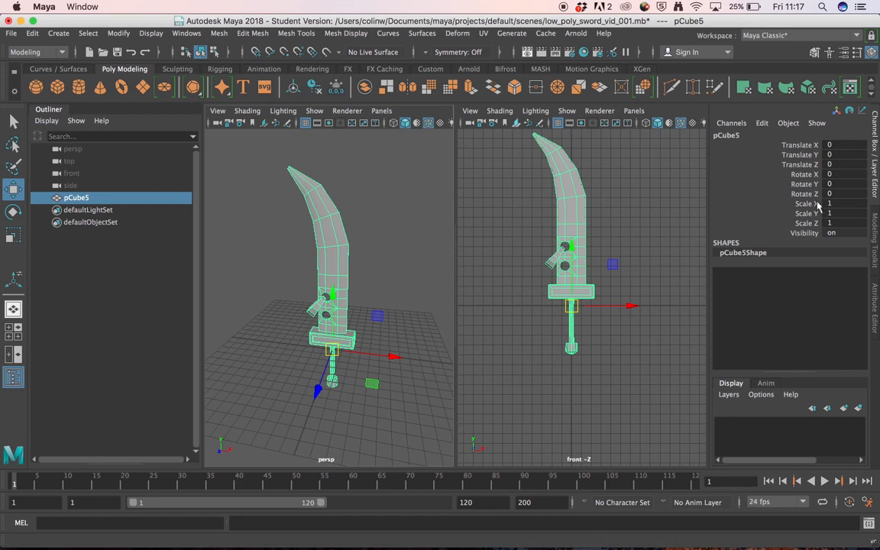
Try a free rotation of the sword about its handle pivot and undo it
key(e)
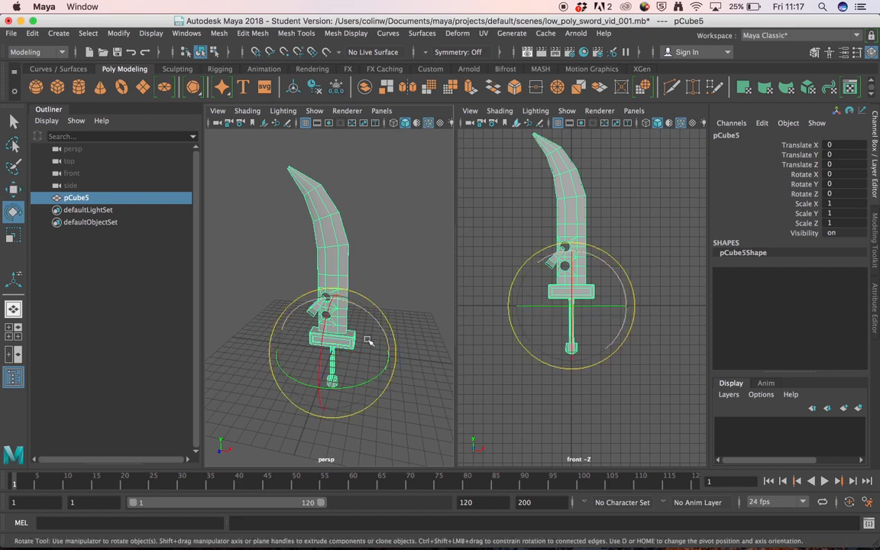
drag(359, 359, 348, 374)
key(ctrl+z)
key(ctrl+z)
key(ctrl+z)
key(ctrl+z)
key(ctrl+z)
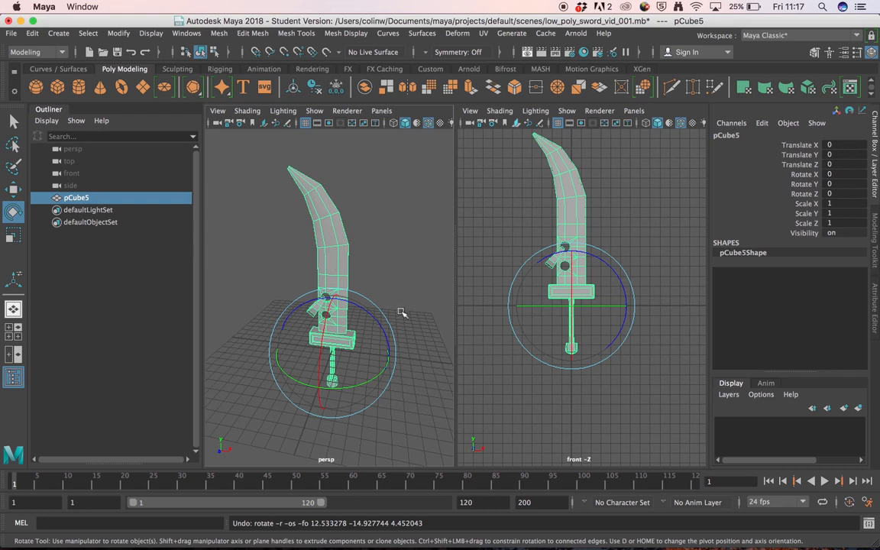
Rename the combined sword mesh as sword_01
double_click(77, 198)
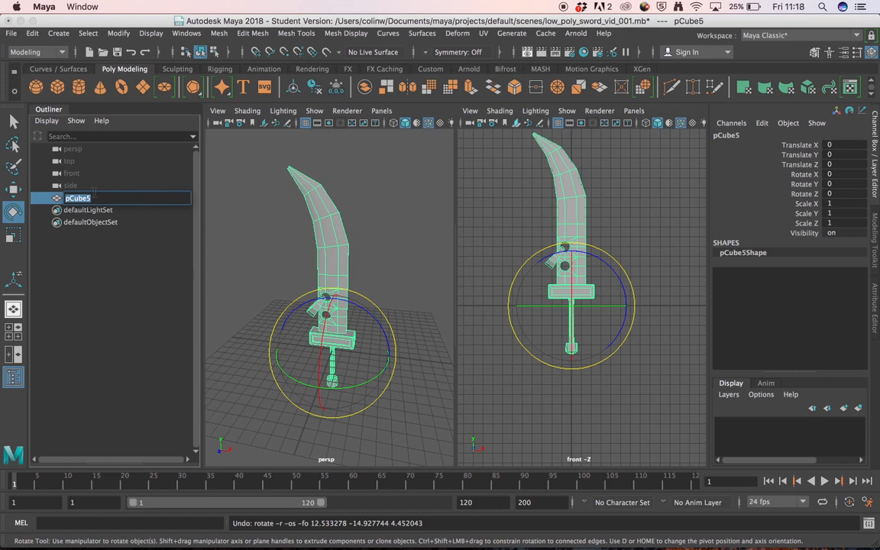
text(so)
key(Return)
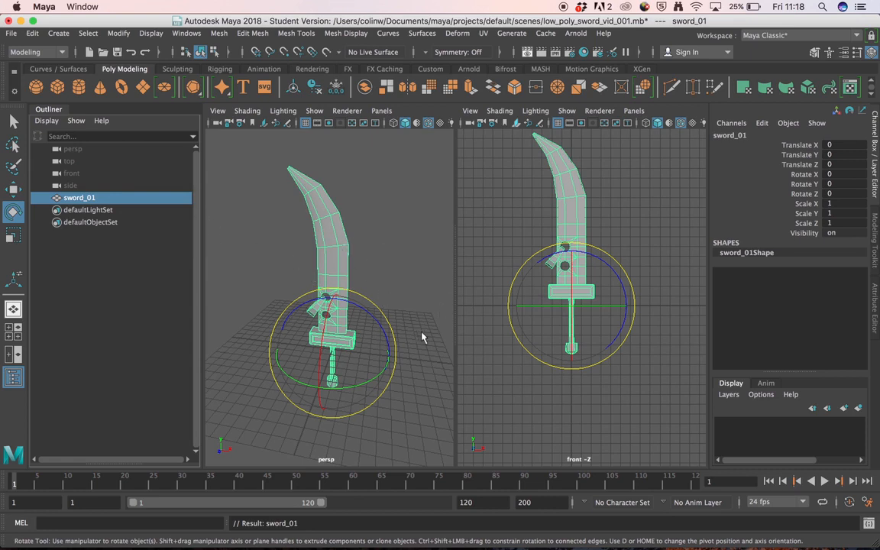
Duplicate sword_01 three times in place
key(ctrl+d)
key(ctrl+d)
key(ctrl+d)
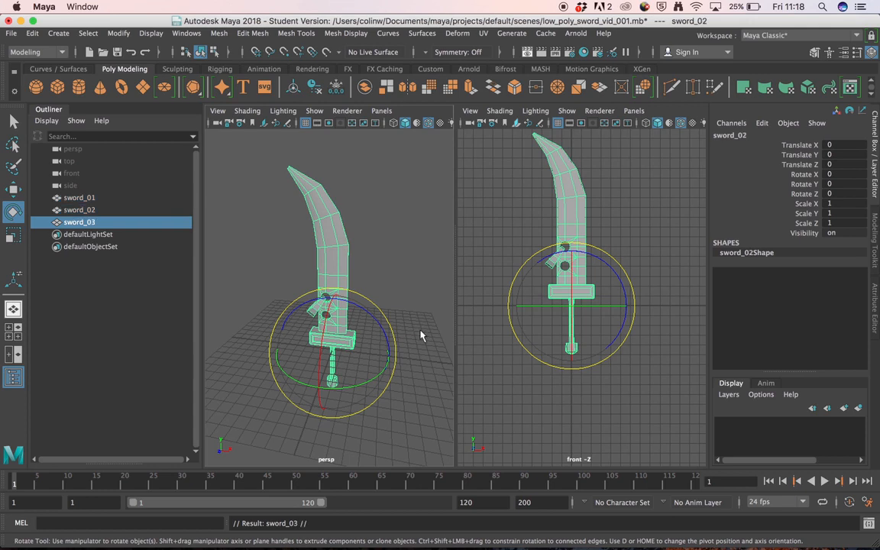
Space the three copies in a row along X, with sword_03 at about 13.5 and sword_04 at about 19
click(90, 213)
key(w)
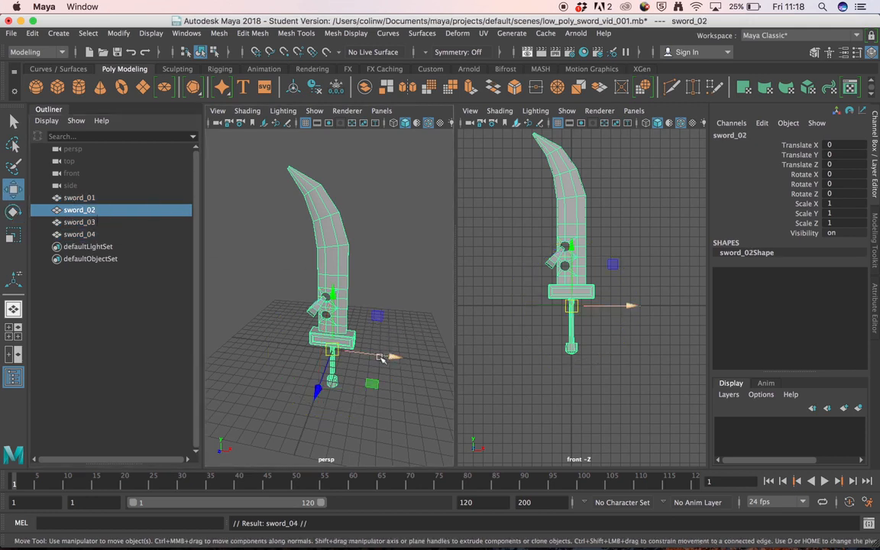
drag(381, 358, 451, 366)
click(90, 221)
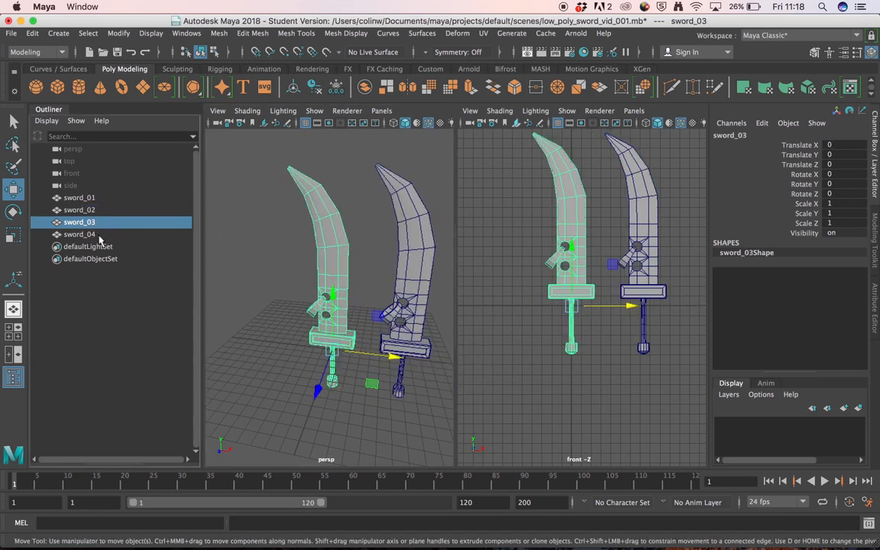
shift+click(85, 234)
drag(379, 359, 520, 378)
alt+middle_drag(445, 377, 334, 358)
click(91, 238)
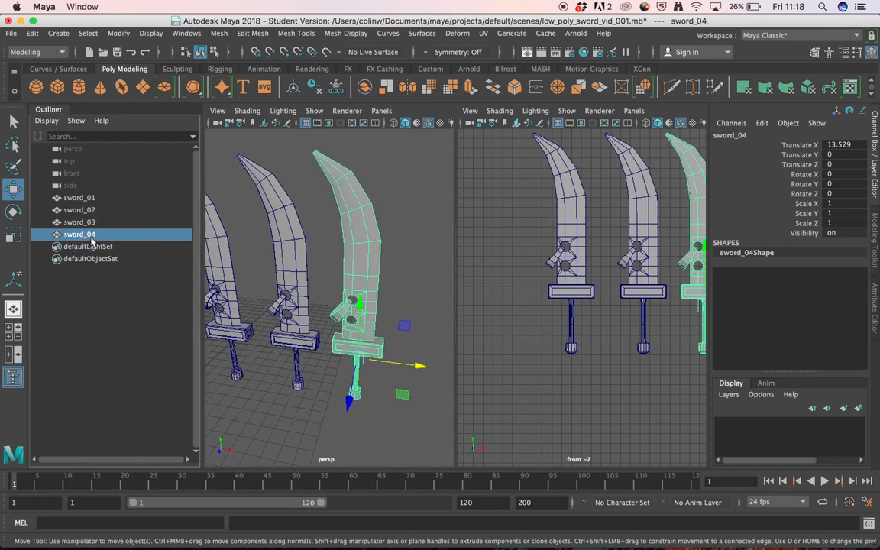
drag(418, 367, 478, 377)
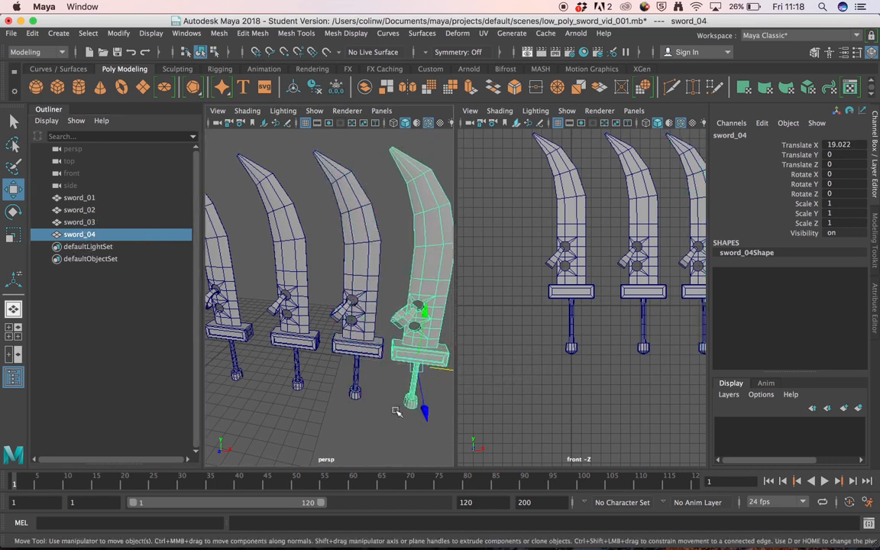
alt+drag(396, 412, 401, 372)
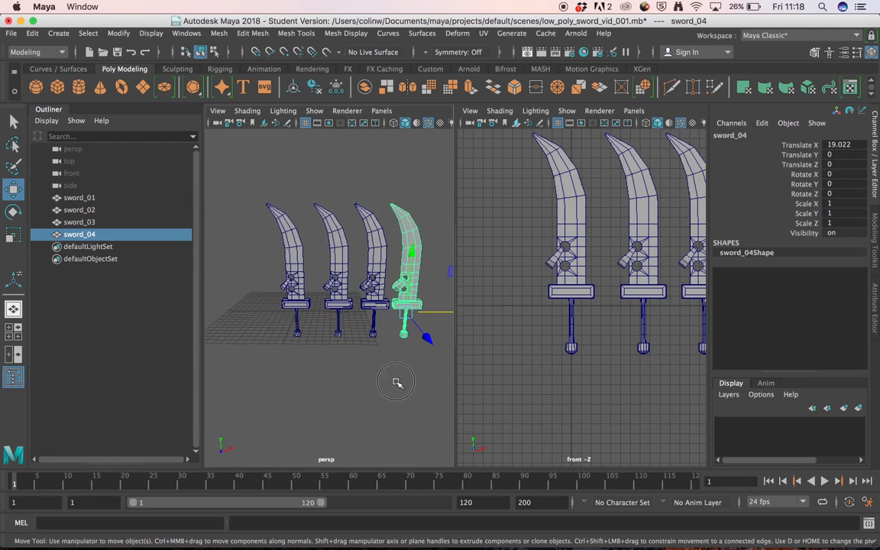
Delete the three duplicate swords, keeping only the original sword_01 at the origin
click(343, 350)
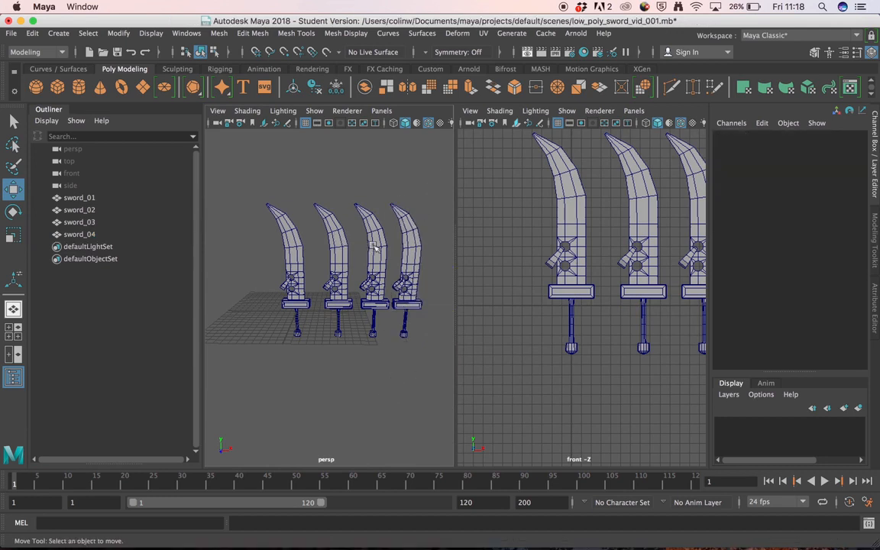
alt+drag(340, 222, 389, 245)
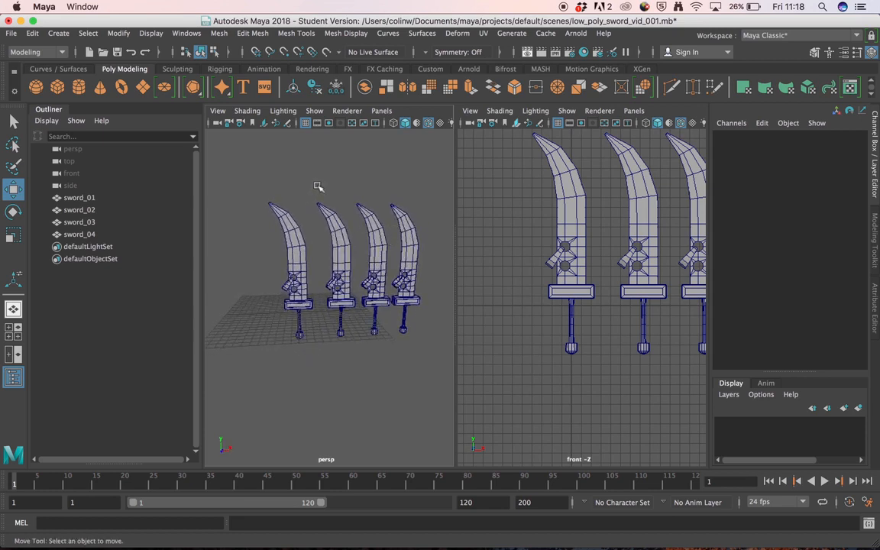
drag(320, 186, 458, 416)
key(Delete)
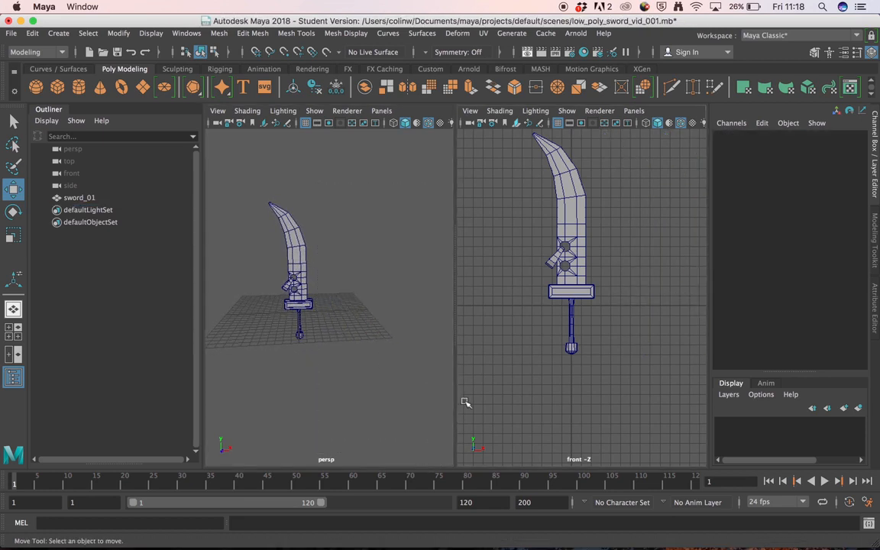
alt+drag(364, 262, 333, 295)
alt+right_drag(334, 295, 382, 267)
alt+drag(398, 271, 373, 275)
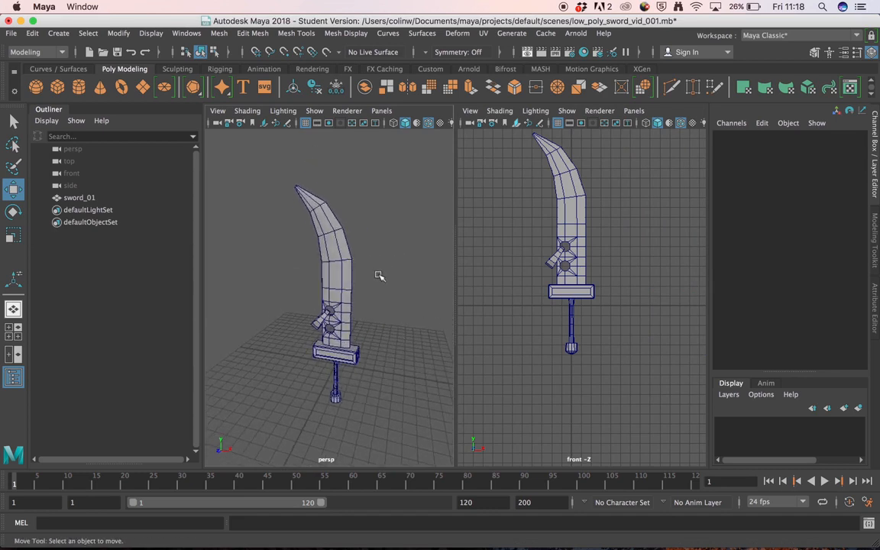